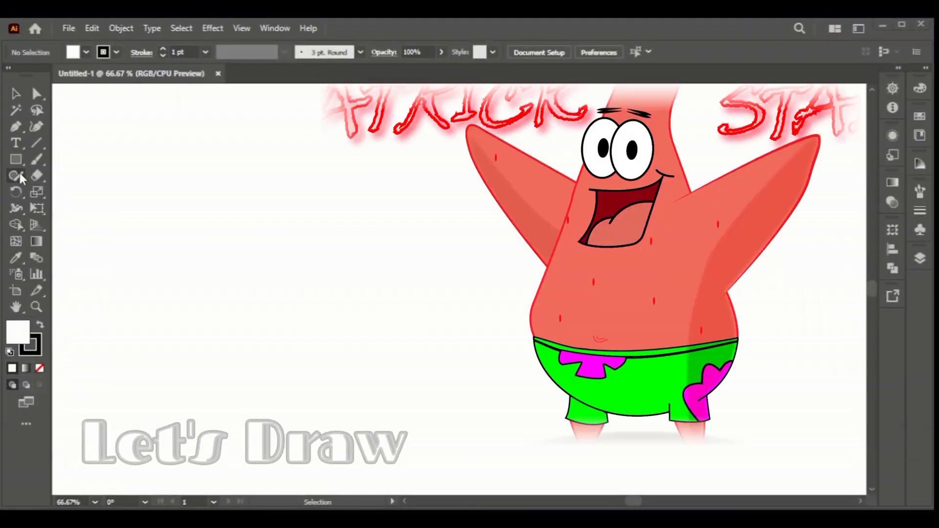
# Step: Drag out a wide ellipse on the artboard beside the Patrick Star reference image
pyautogui.moveTo(333, 294)
pyautogui.mouseDown()
pyautogui.moveTo(544, 397)
pyautogui.moveTo(543, 439)
pyautogui.mouseUp()
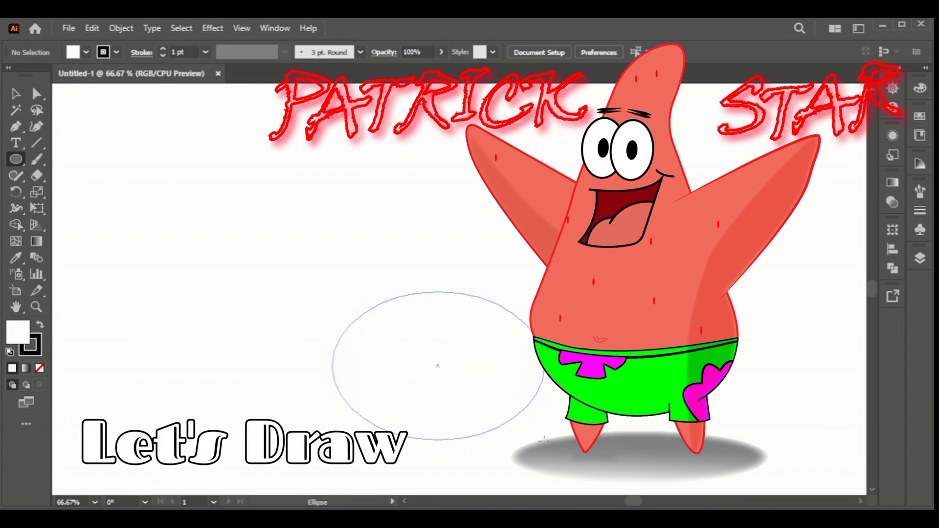
# Step: Draw a horizontal line across the ellipse's middle and select both shapes
pyautogui.press('v')
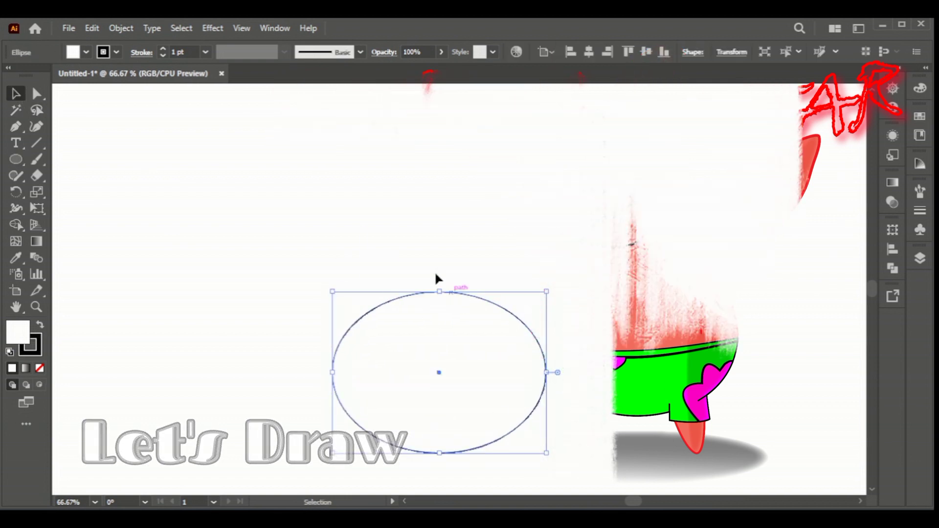
pyautogui.click(36, 142)
pyautogui.moveTo(421, 286); pyautogui.dragTo(543, 286)
pyautogui.press('v')
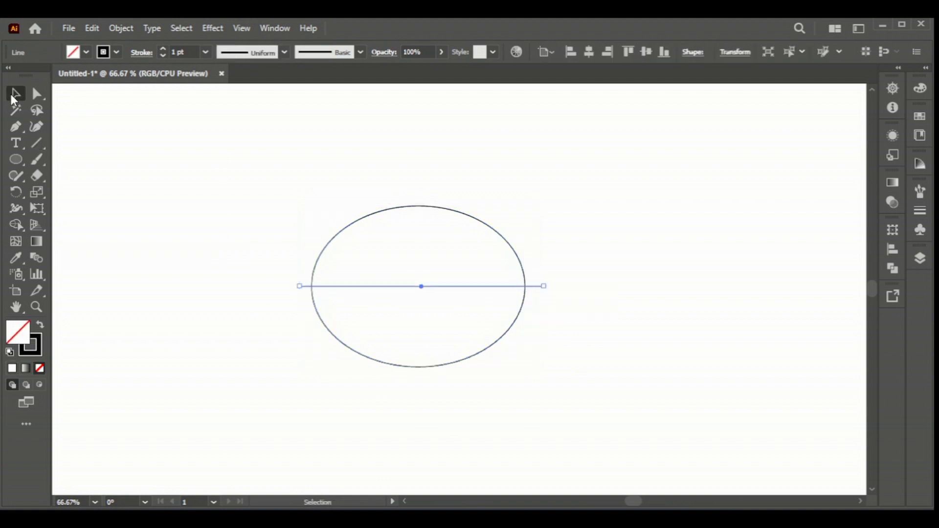
pyautogui.moveTo(224, 160); pyautogui.dragTo(548, 373)
# Step: Delete the ellipse's top half and the line stub with Shape Builder, nudging the bowl up
pyautogui.hotkey('shift', 'm')
pyautogui.moveTo(324, 182); pyautogui.dragTo(309, 285)
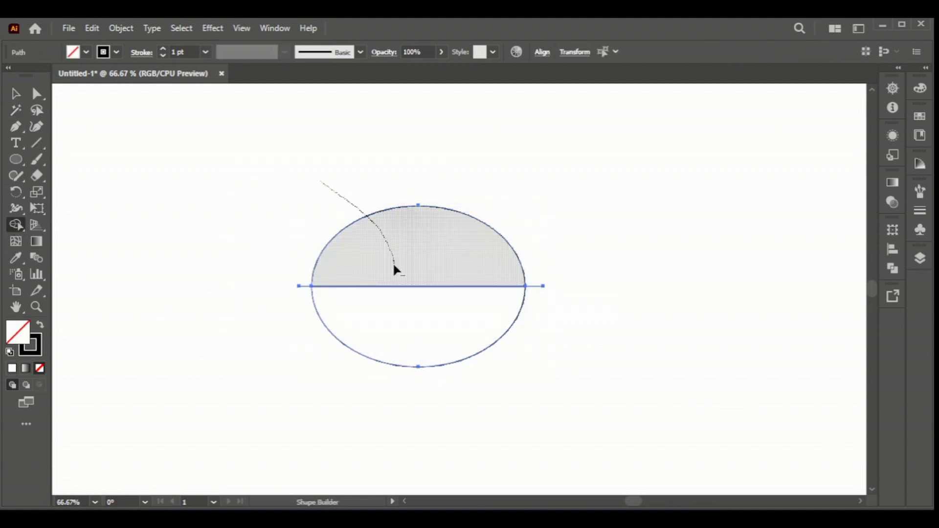
pyautogui.keyDown('alt'); pyautogui.click(534, 286); pyautogui.keyUp('alt')
pyautogui.press('v')
pyautogui.moveTo(403, 286); pyautogui.dragTo(407, 277)
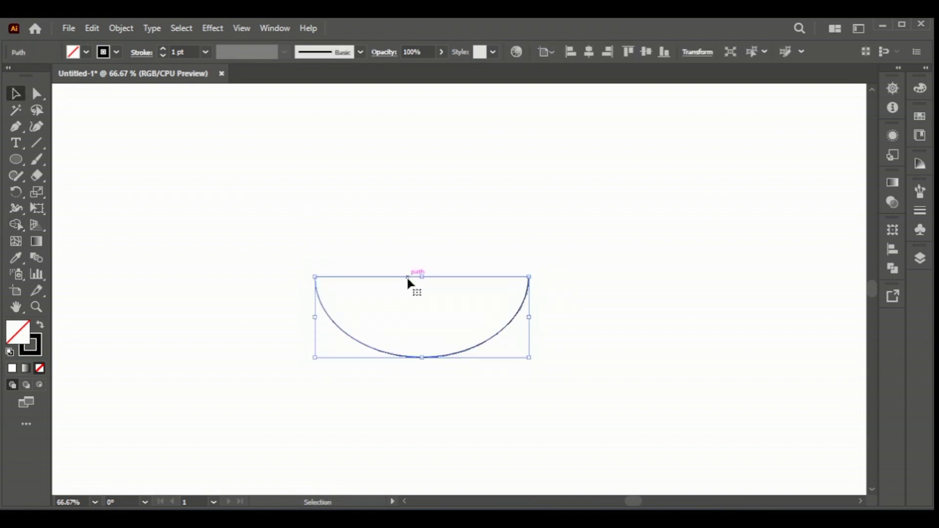
pyautogui.scroll(1, 421, 307)
pyautogui.scroll(1, 434, 296)
# Step: Bend the half-ellipse's straight top edge into a downward curve and paste a copy in place
pyautogui.moveTo(16, 126); pyautogui.dragTo(73, 174)
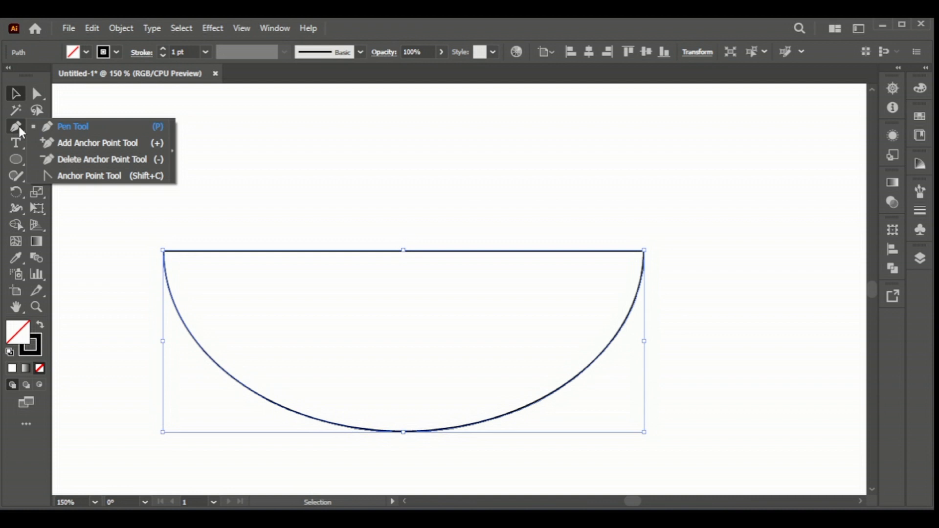
pyautogui.moveTo(377, 252); pyautogui.dragTo(381, 275)
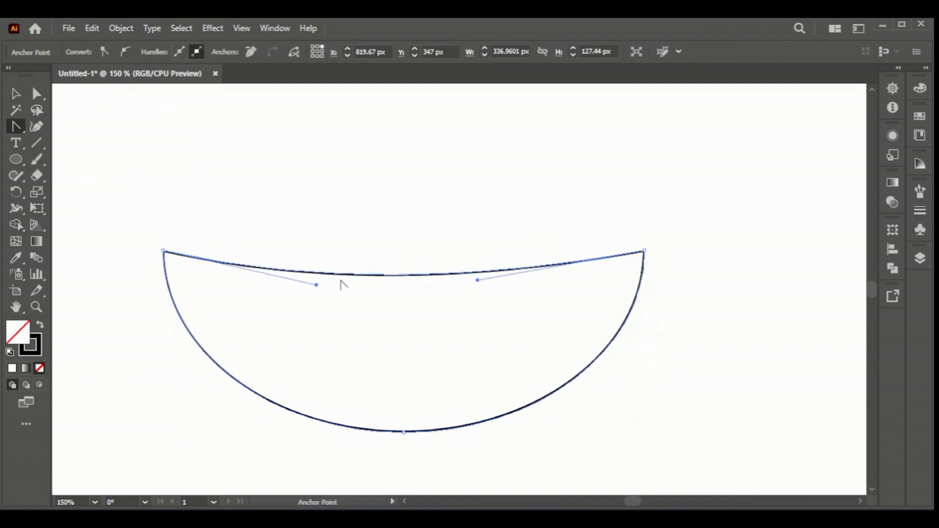
pyautogui.click(18, 98)
pyautogui.rightClick(364, 277)
pyautogui.press('Escape')
pyautogui.rightClick(407, 276)
pyautogui.click(606, 201)
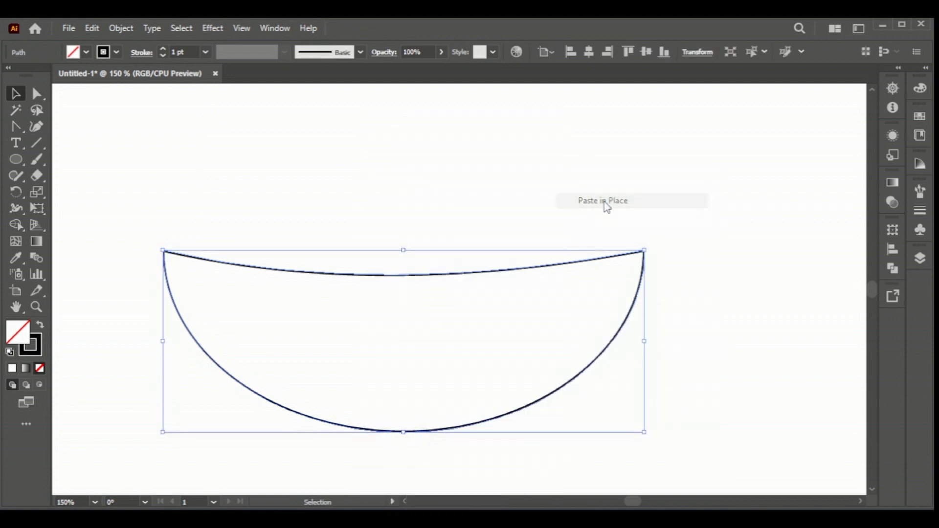
# Step: Pull the copy's top edge into a lower curve, dropping both top corners slightly
pyautogui.press('a')
pyautogui.hotkey('shift', 'c')
pyautogui.moveTo(404, 276); pyautogui.dragTo(406, 288)
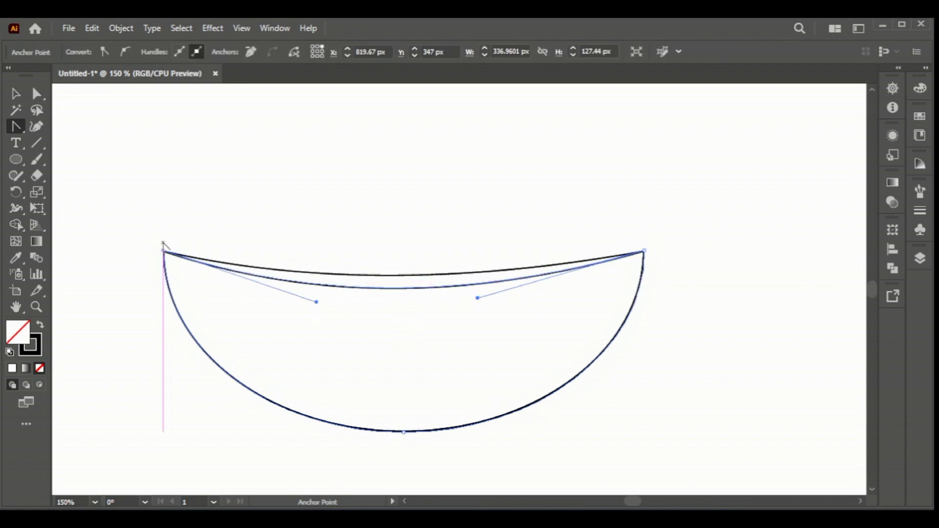
pyautogui.press('a')
pyautogui.click(164, 252)
pyautogui.moveTo(364, 427); pyautogui.dragTo(361, 427)
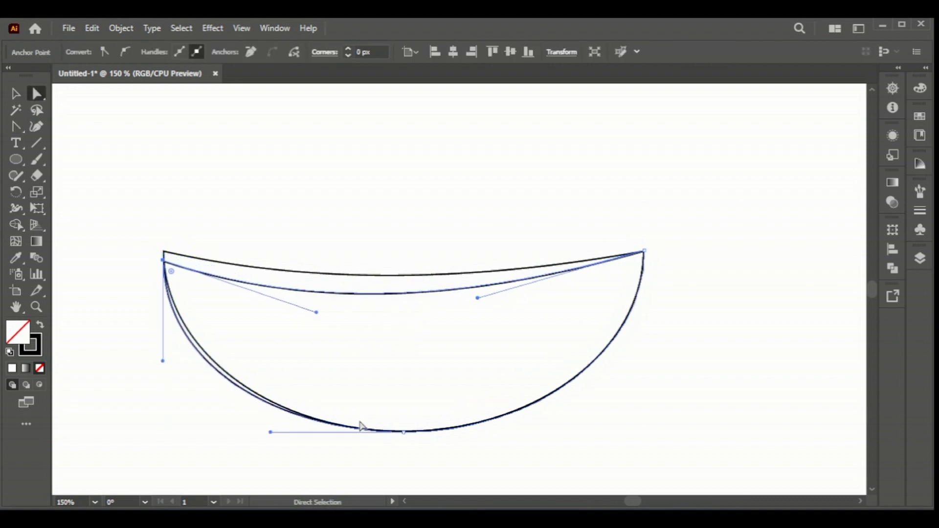
pyautogui.moveTo(644, 251); pyautogui.dragTo(644, 252)
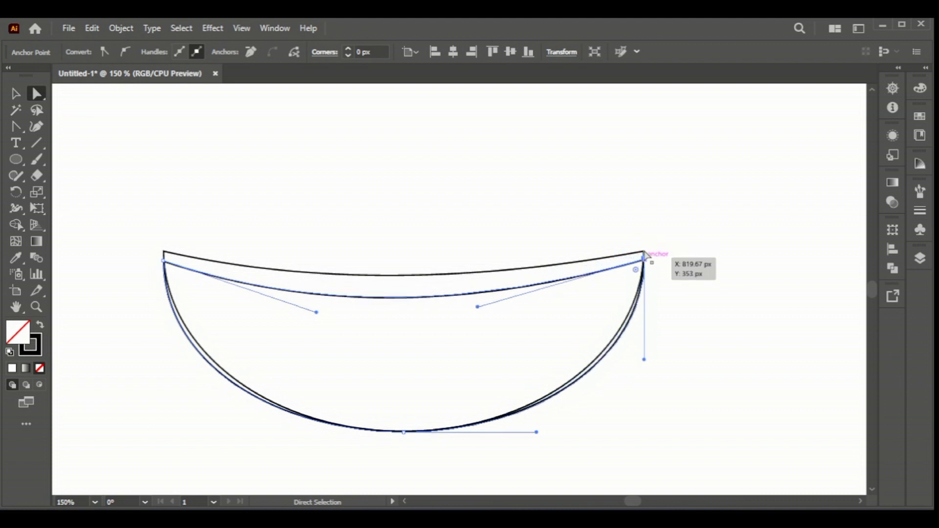
pyautogui.hotkey('shift', 'c')
pyautogui.moveTo(404, 298); pyautogui.dragTo(404, 296)
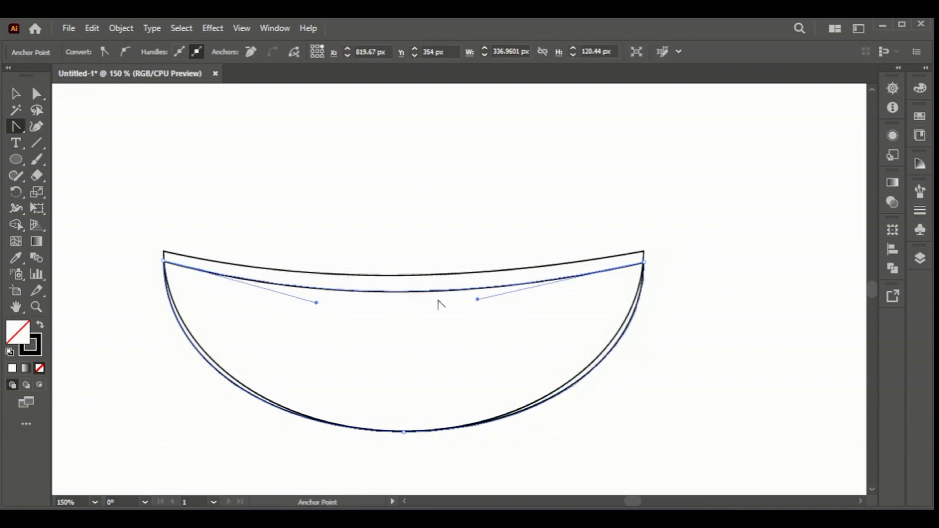
pyautogui.keyDown('ctrl'); pyautogui.click(646, 264); pyautogui.keyUp('ctrl')
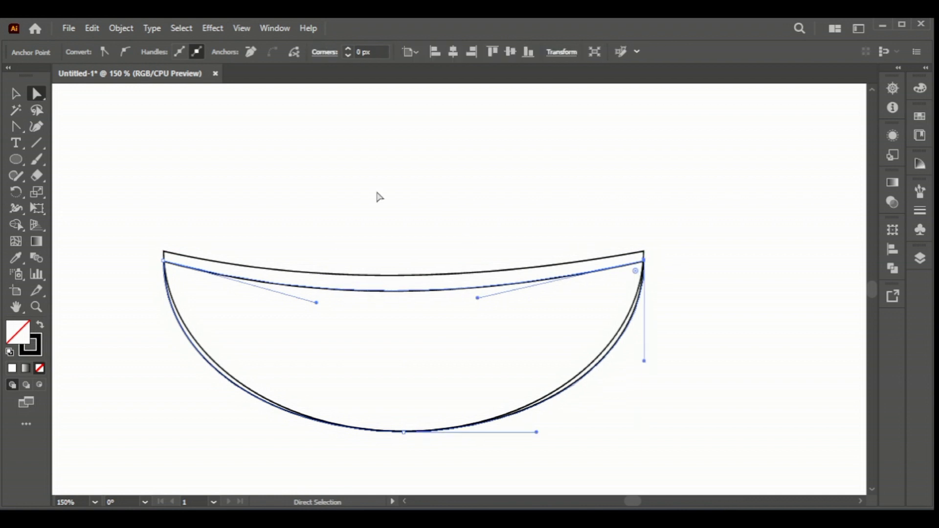
# Step: Merge the doubled side outlines with Shape Builder so a thin rim band separates along the top
pyautogui.press('v')
pyautogui.moveTo(270, 193); pyautogui.dragTo(364, 367)
pyautogui.hotkey('shift', 'm')
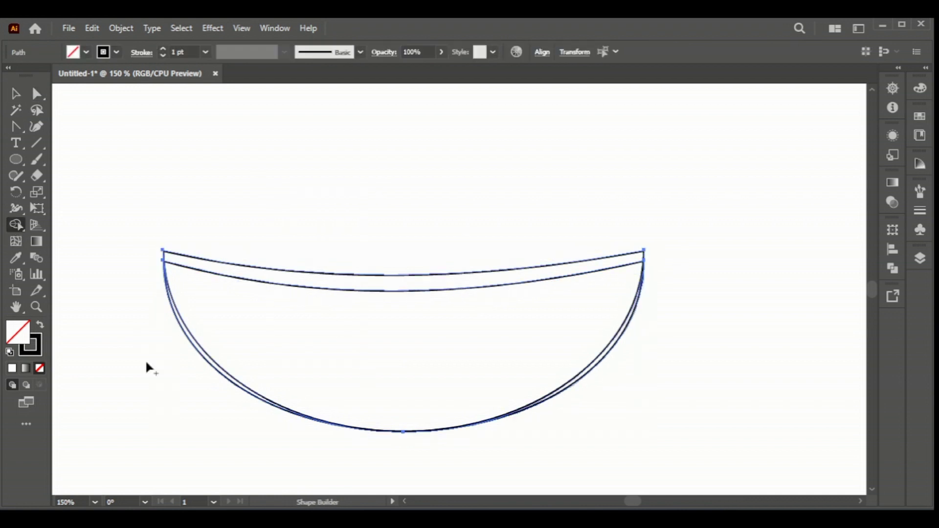
pyautogui.moveTo(190, 345); pyautogui.dragTo(191, 345)
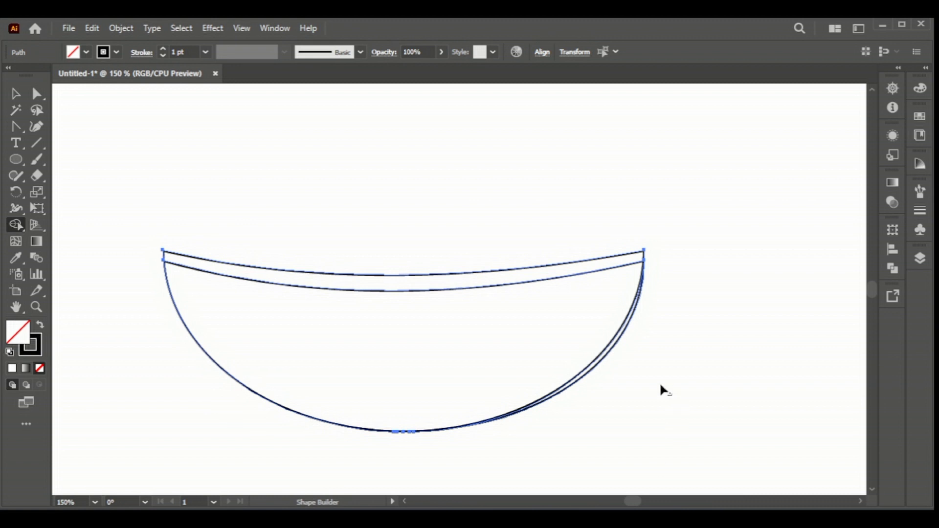
pyautogui.moveTo(609, 359); pyautogui.dragTo(609, 358)
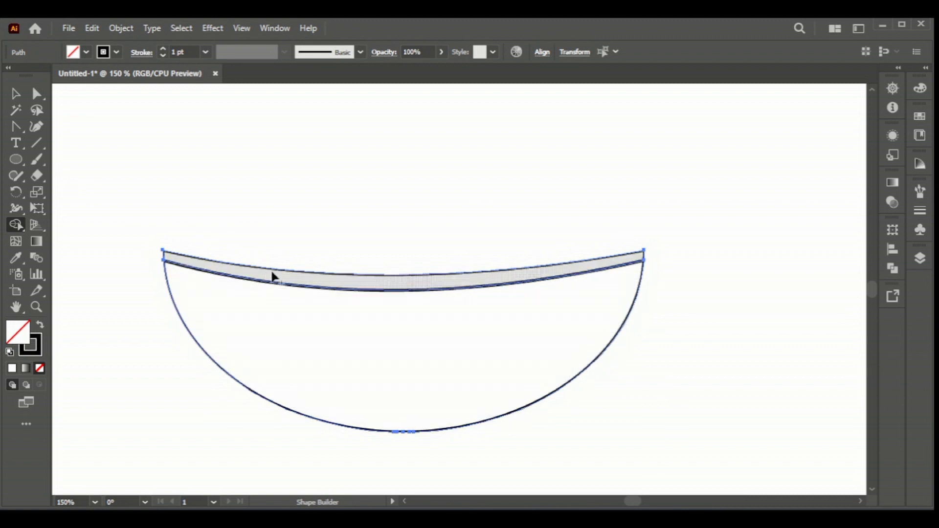
pyautogui.press('v')
pyautogui.click(240, 179)
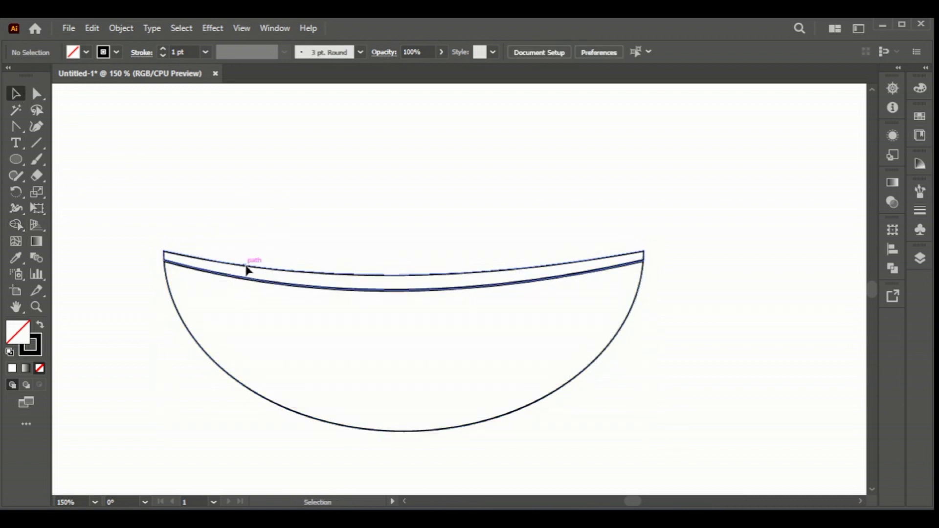
pyautogui.moveTo(247, 269); pyautogui.dragTo(249, 246)
# Step: Undo the band's move and draw a closed notched patch outline above the bowl with the Pen Tool
pyautogui.hotkey('ctrl', 'z')
pyautogui.click(289, 198)
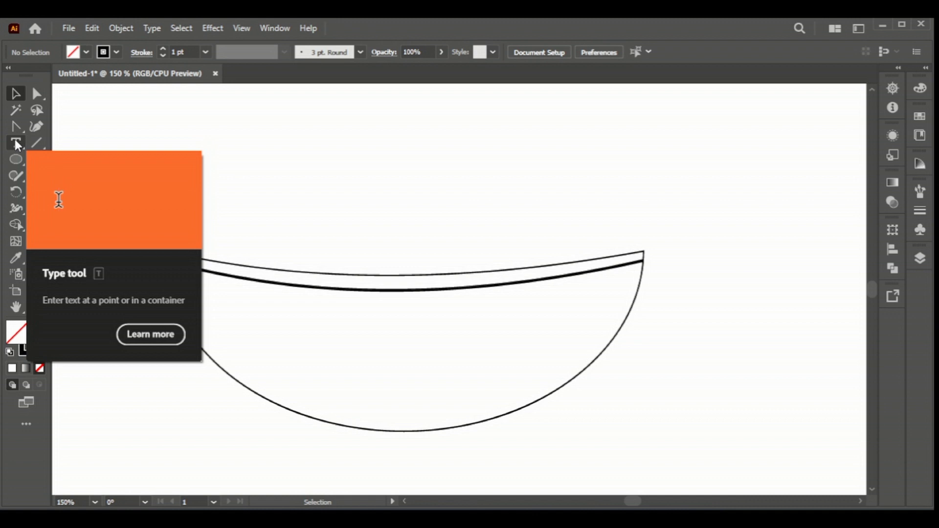
pyautogui.click(37, 127)
pyautogui.click(73, 127)
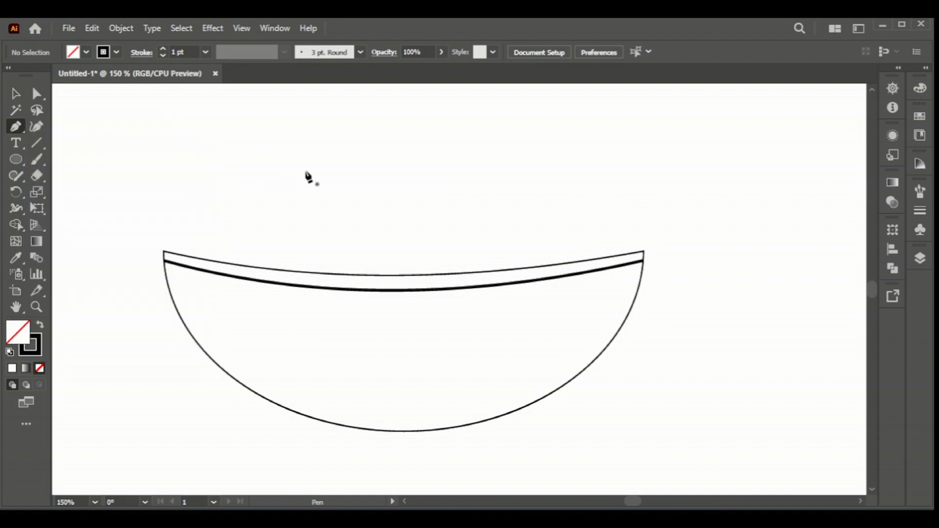
pyautogui.click(332, 170)
pyautogui.click(317, 202)
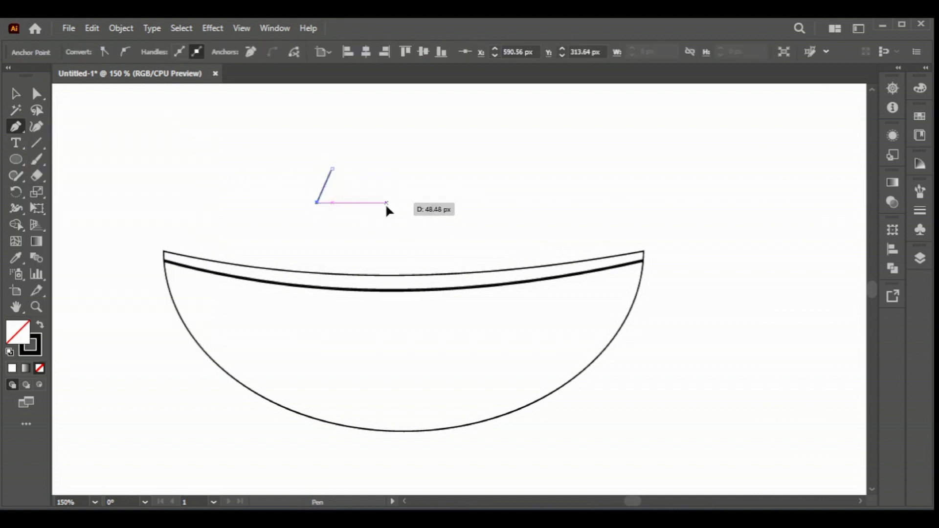
pyautogui.click(387, 202)
pyautogui.click(376, 169)
pyautogui.moveTo(429, 152); pyautogui.dragTo(421, 139)
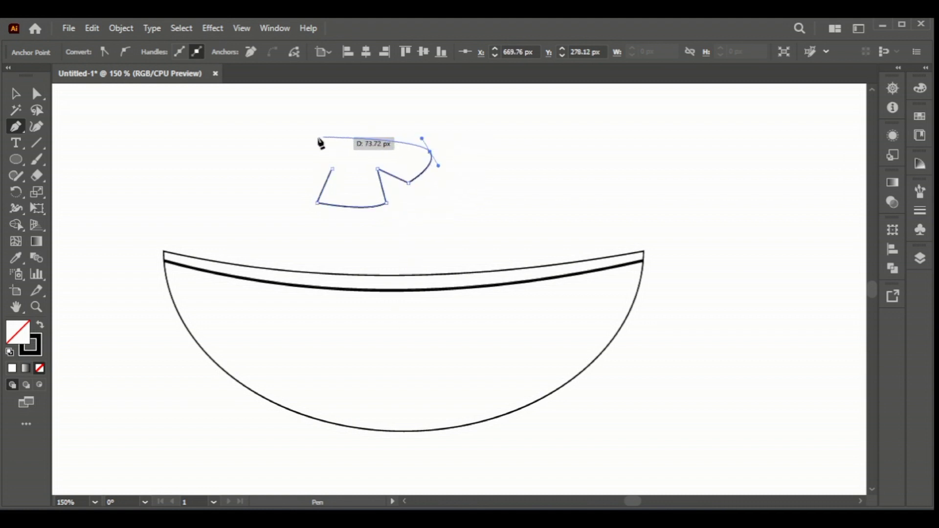
pyautogui.moveTo(282, 137)
pyautogui.mouseDown()
pyautogui.moveTo(286, 183)
pyautogui.moveTo(297, 179)
pyautogui.mouseUp()
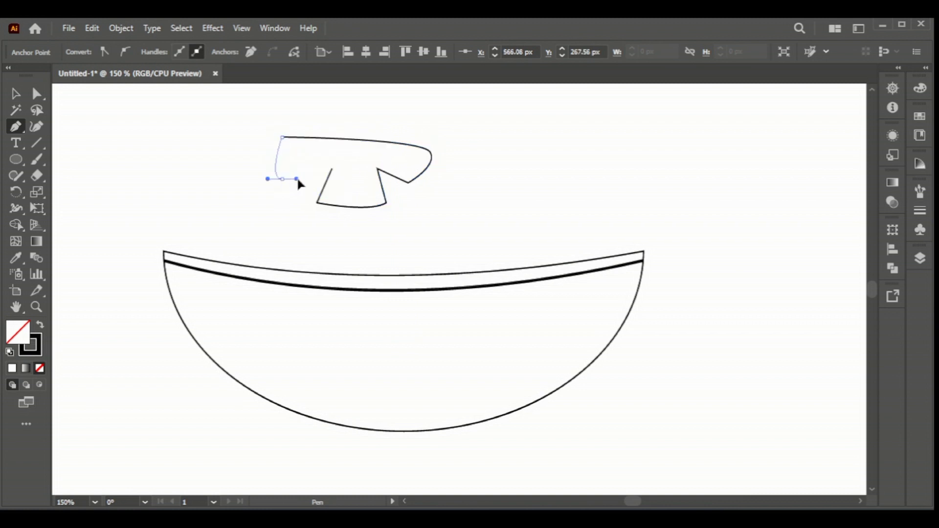
pyautogui.click(331, 170)
# Step: Move the patch into the bowl's upper left and tilt it slightly
pyautogui.click(16, 93)
pyautogui.click(211, 191)
pyautogui.moveTo(353, 140)
pyautogui.mouseDown()
pyautogui.moveTo(311, 279)
pyautogui.moveTo(296, 282)
pyautogui.mouseUp()
pyautogui.moveTo(374, 280); pyautogui.dragTo(428, 272)
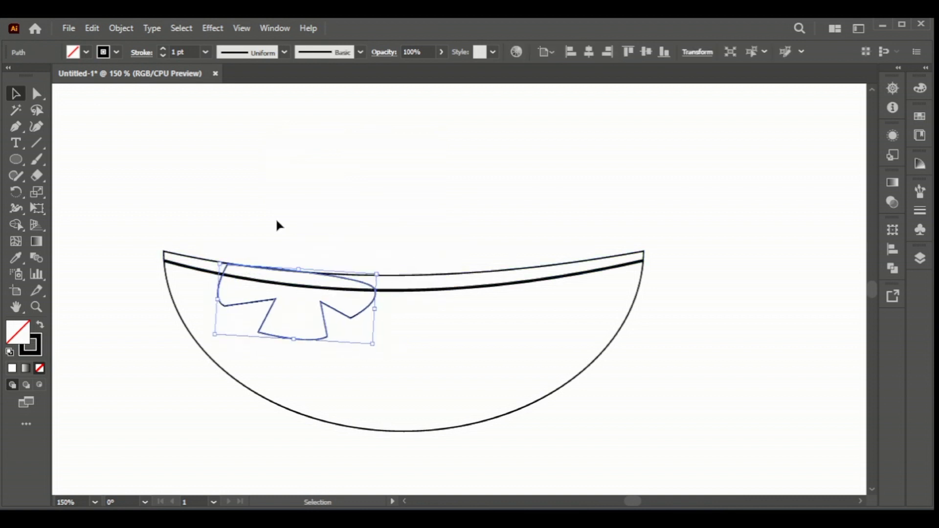
pyautogui.hotkey('ctrl', 'a')
# Step: Trim away the patch's segment overlapping the rim band with Shape Builder
pyautogui.click(16, 224)
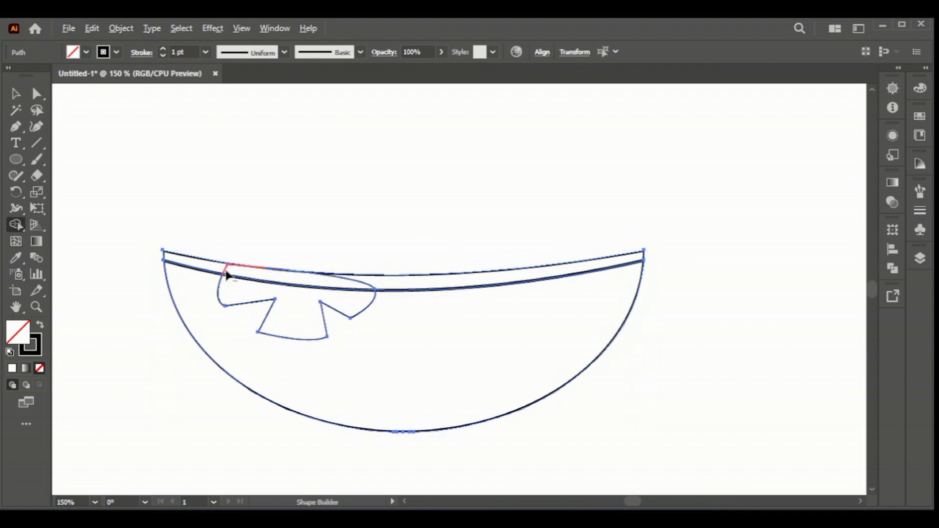
pyautogui.moveTo(360, 283); pyautogui.dragTo(338, 283)
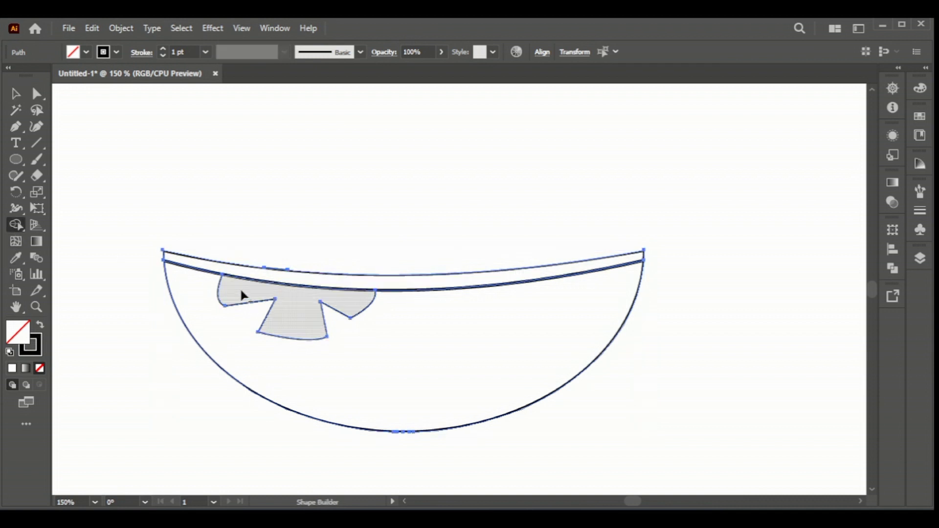
pyautogui.press('v')
pyautogui.click(268, 181)
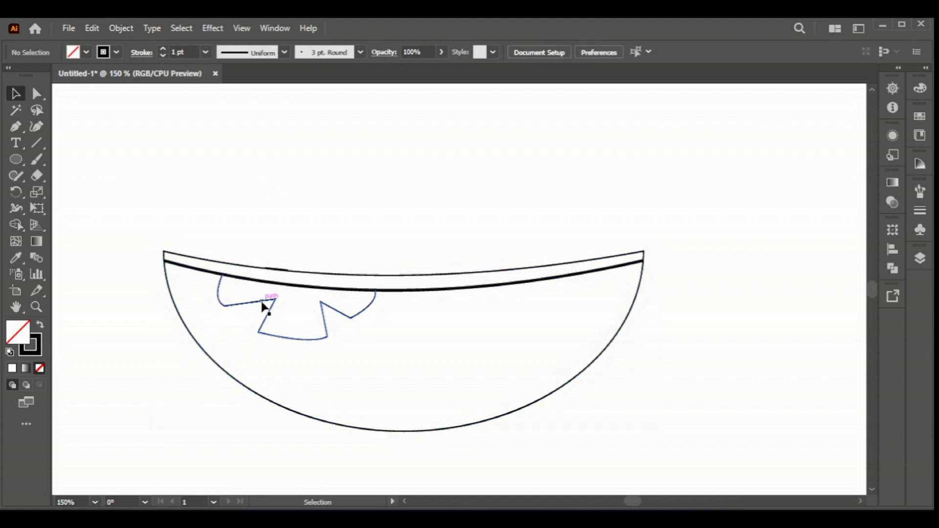
pyautogui.click(265, 303)
pyautogui.hotkey('ctrl', 'a')
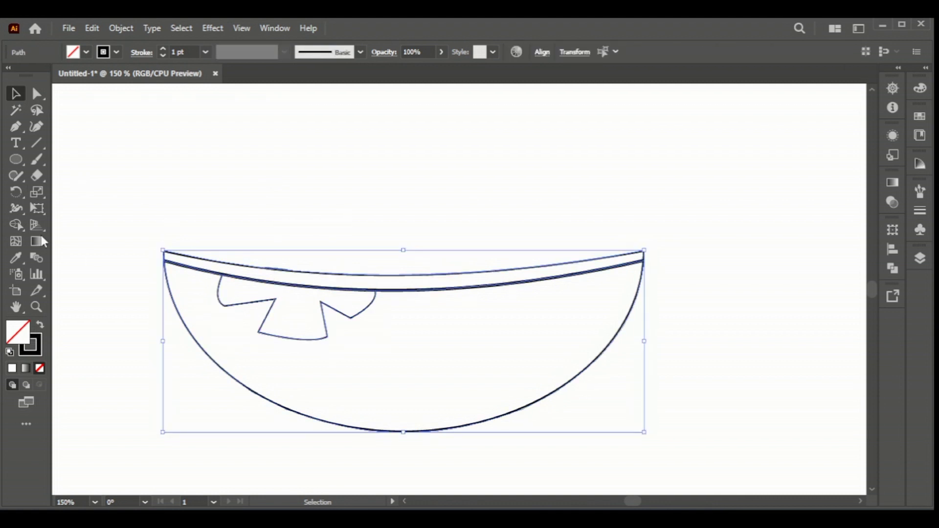
pyautogui.click(16, 224)
pyautogui.press('v')
pyautogui.click(270, 183)
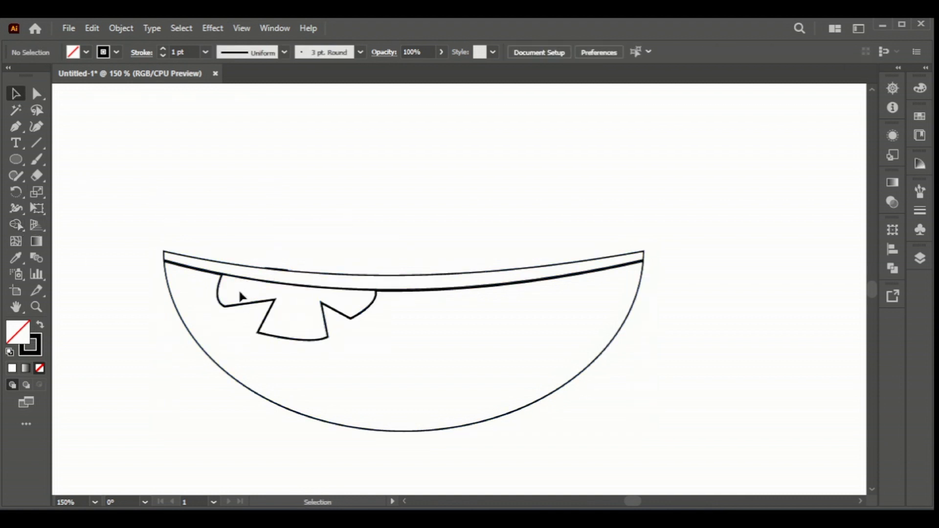
# Step: Fill the top rim band with bright green from Swatches
pyautogui.click(465, 278)
pyautogui.click(920, 115)
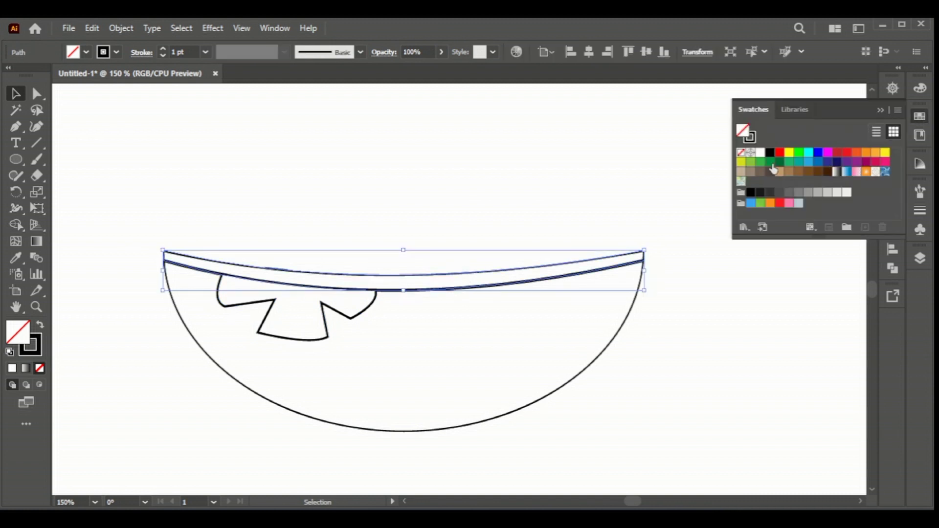
pyautogui.click(796, 156)
pyautogui.click(566, 346)
# Step: Copy the rim's green onto the shorts body with the Eyedropper, then deselect
pyautogui.click(488, 332)
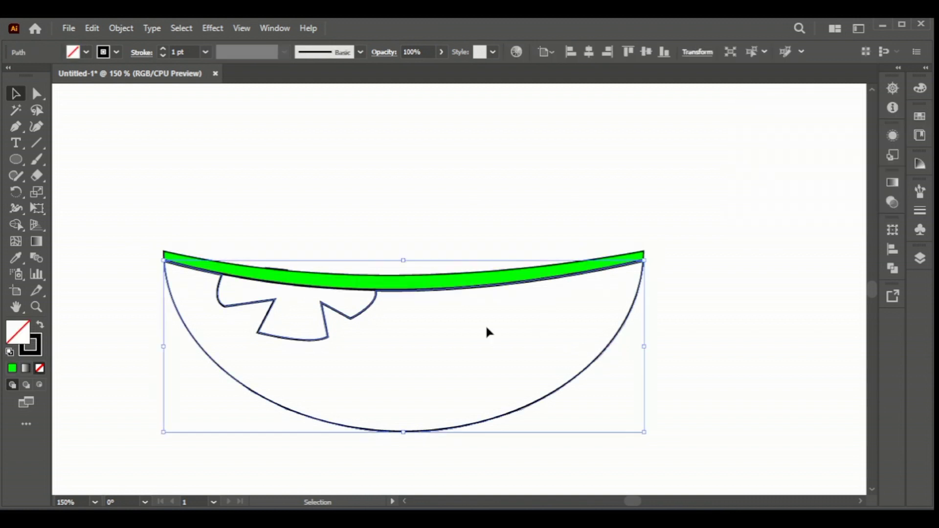
pyautogui.click(16, 258)
pyautogui.click(378, 279)
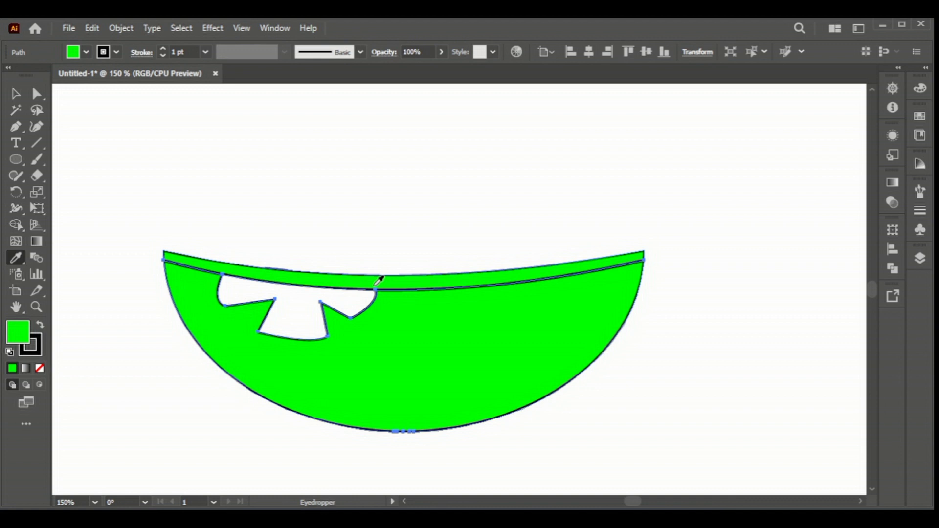
pyautogui.press('v')
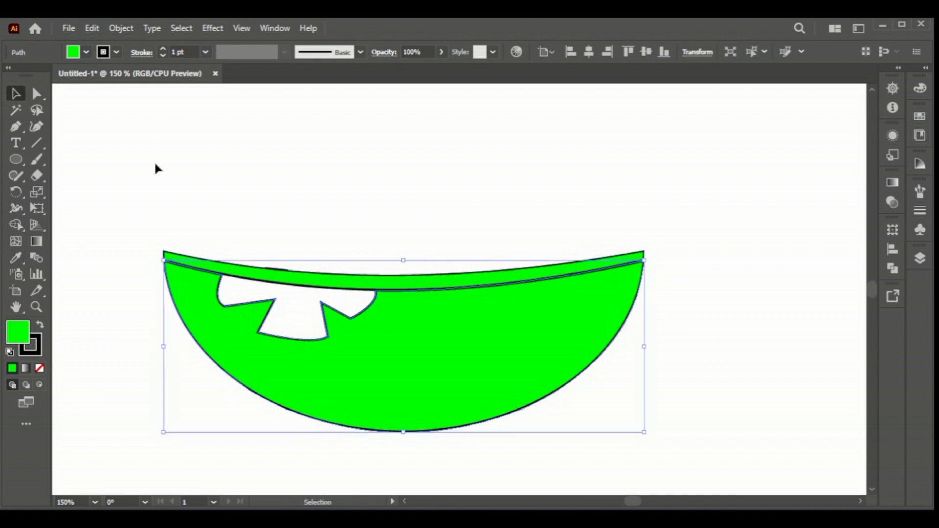
pyautogui.click(273, 181)
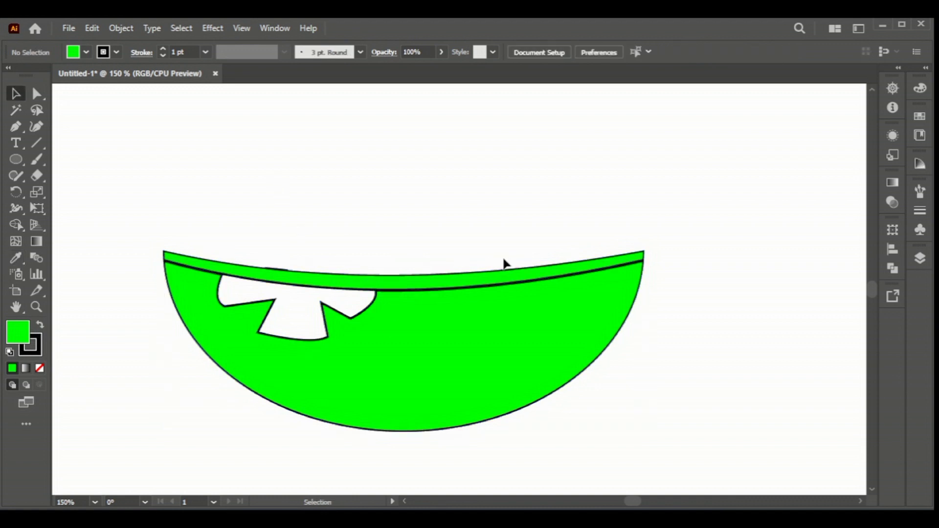
pyautogui.scroll(-2, 392, 293)
pyautogui.scroll(1, 392, 298)
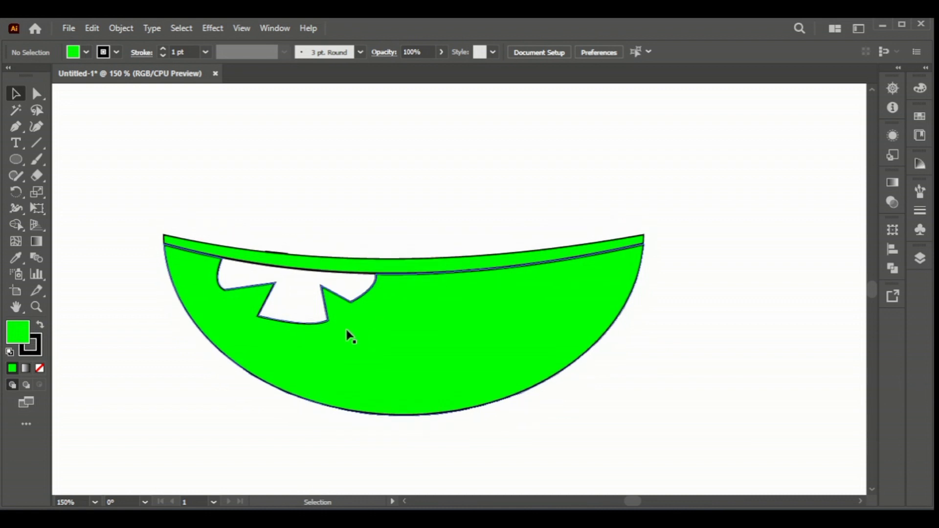
# Step: Draw the curved left leg shape below the shorts and send it behind them
pyautogui.click(15, 126)
pyautogui.scroll(-2, 206, 245)
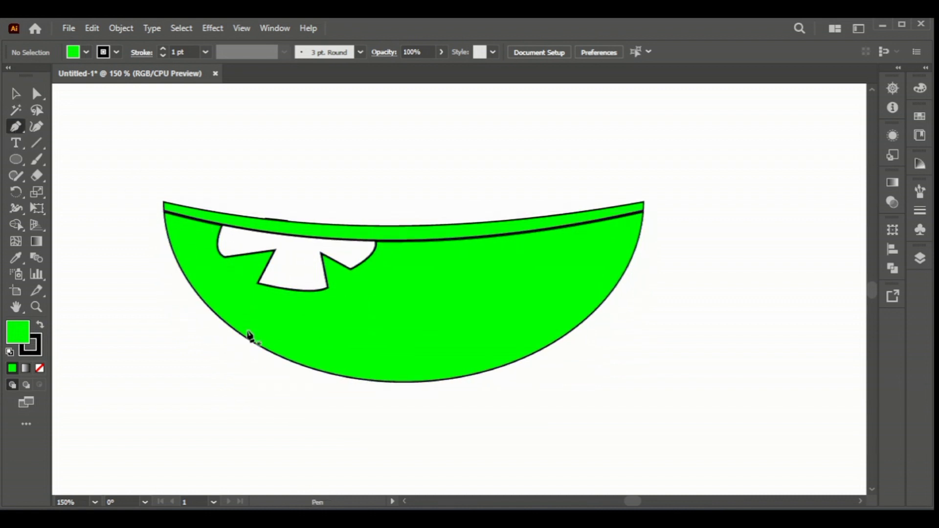
pyautogui.click(243, 325)
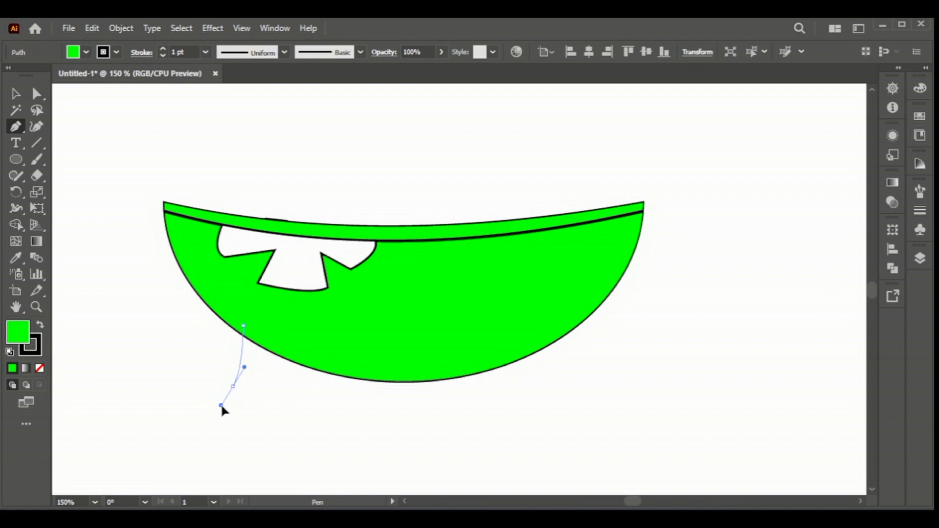
pyautogui.moveTo(222, 410); pyautogui.dragTo(223, 408)
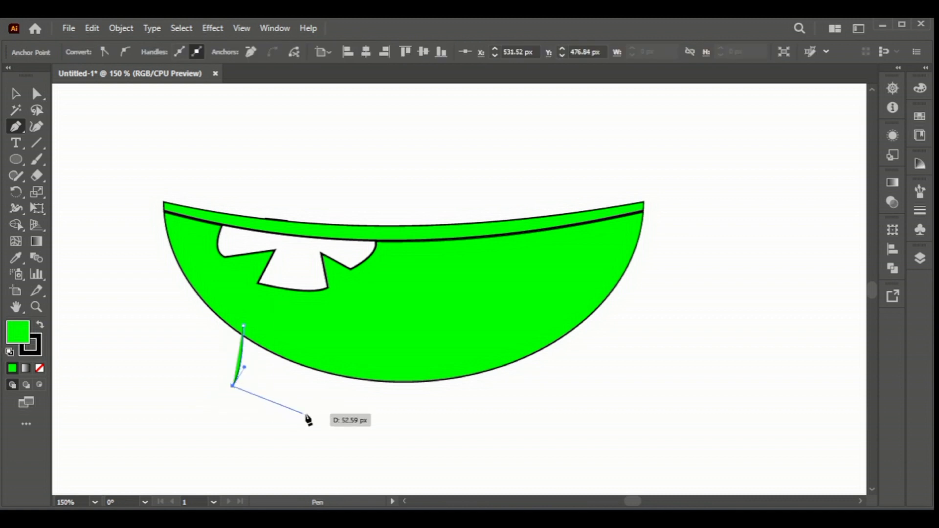
pyautogui.moveTo(333, 395)
pyautogui.mouseDown()
pyautogui.moveTo(382, 378)
pyautogui.moveTo(277, 405)
pyautogui.moveTo(287, 383)
pyautogui.mouseUp()
pyautogui.click(333, 396)
pyautogui.click(243, 325)
pyautogui.click(15, 93)
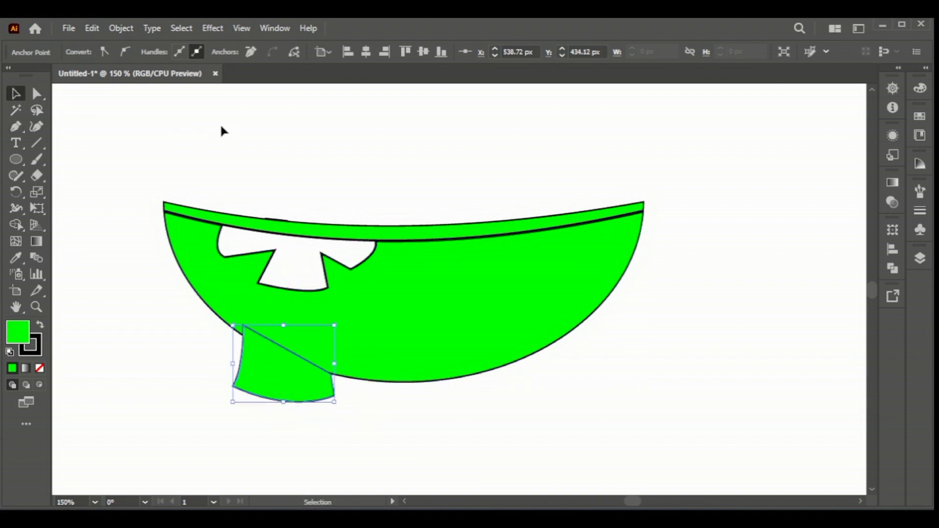
pyautogui.rightClick(271, 360)
pyautogui.click(445, 469)
pyautogui.click(432, 455)
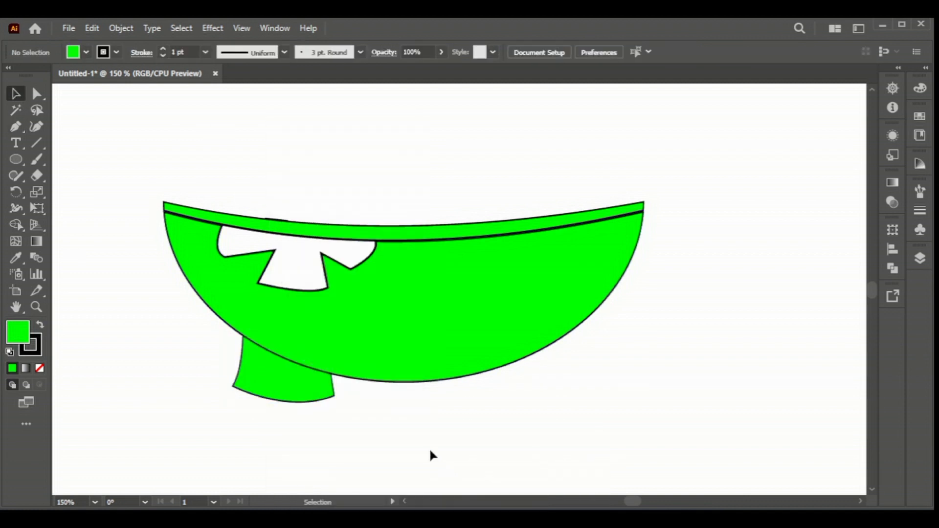
# Step: Draw the right leg shape hanging from the shorts' bottom edge
pyautogui.press('p')
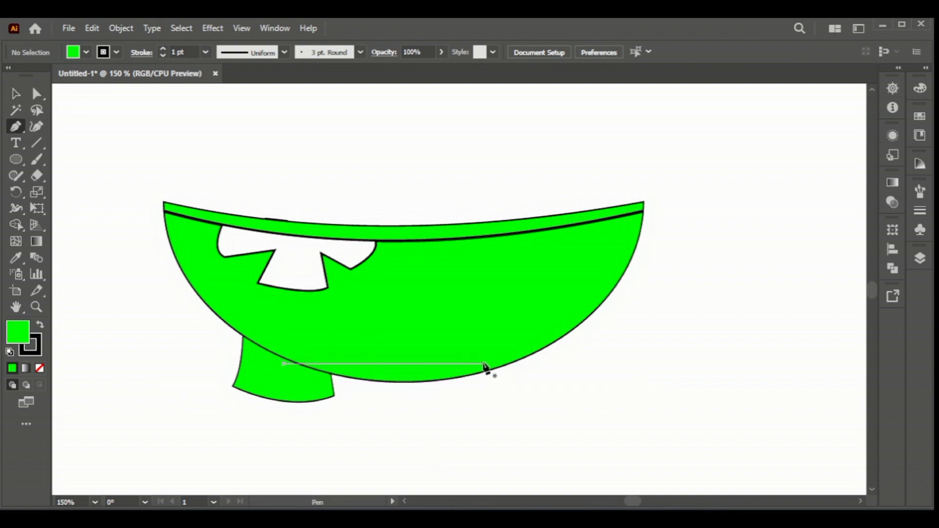
pyautogui.moveTo(480, 364); pyautogui.dragTo(480, 389)
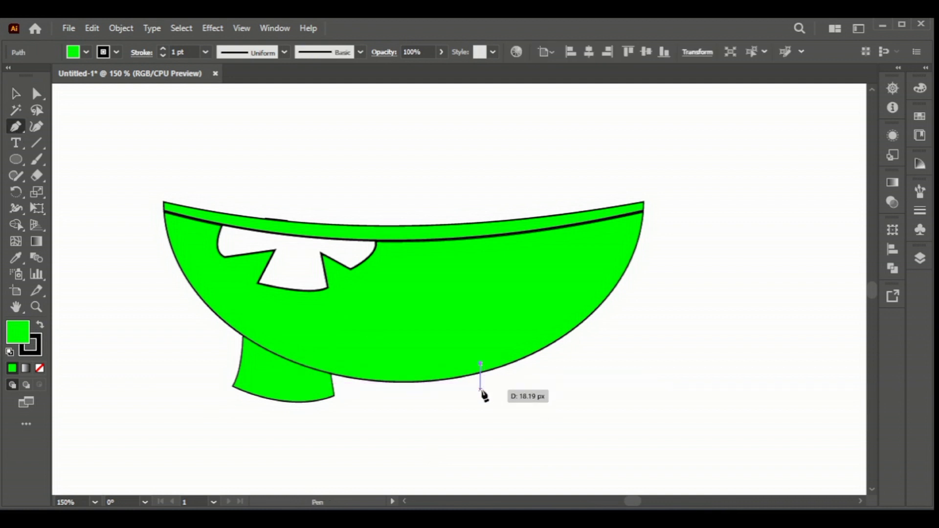
pyautogui.click(481, 391)
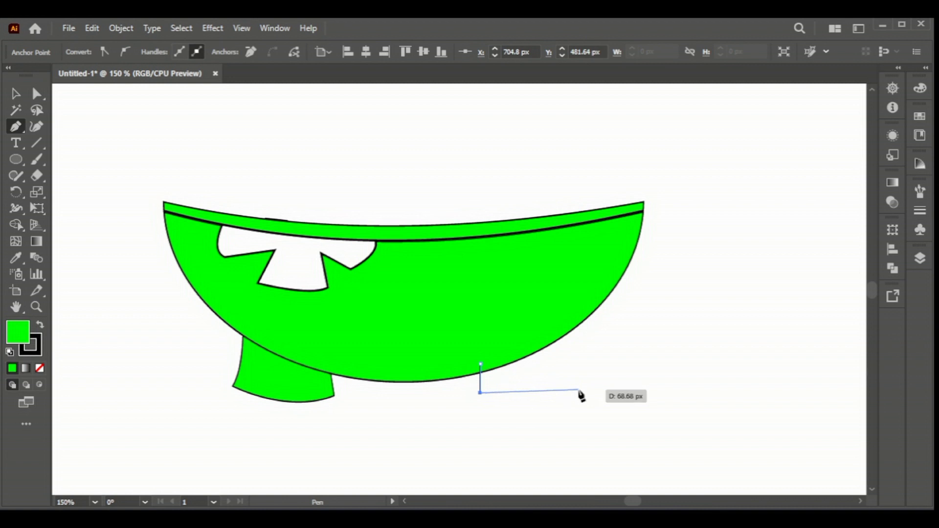
pyautogui.moveTo(605, 376); pyautogui.dragTo(573, 326)
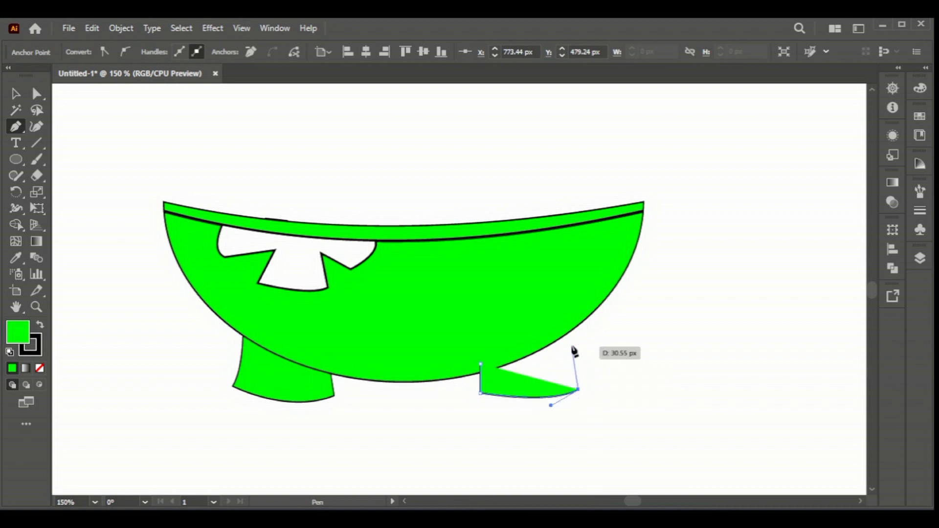
pyautogui.click(572, 322)
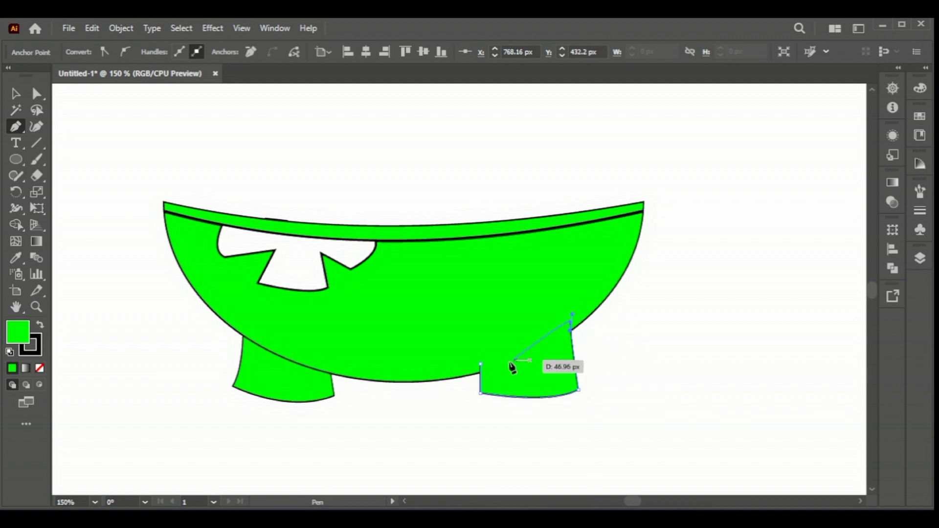
pyautogui.click(481, 364)
# Step: Merge the right leg into the shorts body with Shape Builder
pyautogui.click(12, 98)
pyautogui.rightClick(544, 374)
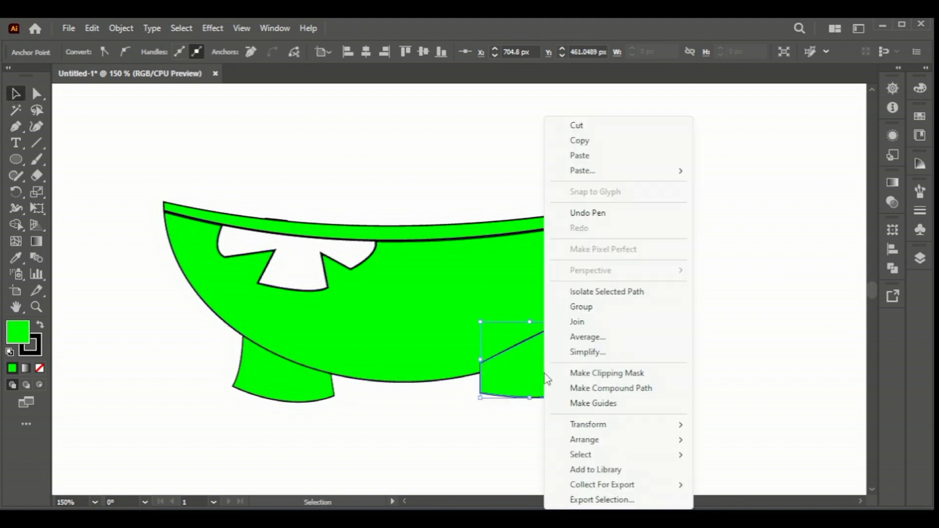
pyautogui.click(798, 338)
pyautogui.click(432, 323)
pyautogui.moveTo(696, 430)
pyautogui.mouseDown()
pyautogui.moveTo(507, 318)
pyautogui.moveTo(529, 362)
pyautogui.mouseUp()
pyautogui.click(16, 225)
pyautogui.press('v')
pyautogui.click(161, 164)
# Step: Draw a short crease line from the right leg's top into the shorts
pyautogui.press('p')
pyautogui.click(571, 331)
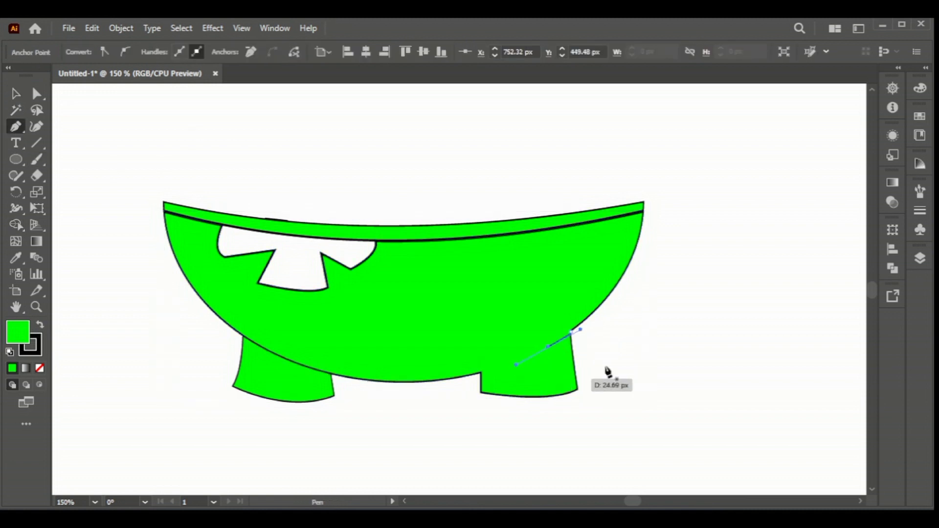
pyautogui.hotkey('ctrl', 'z')
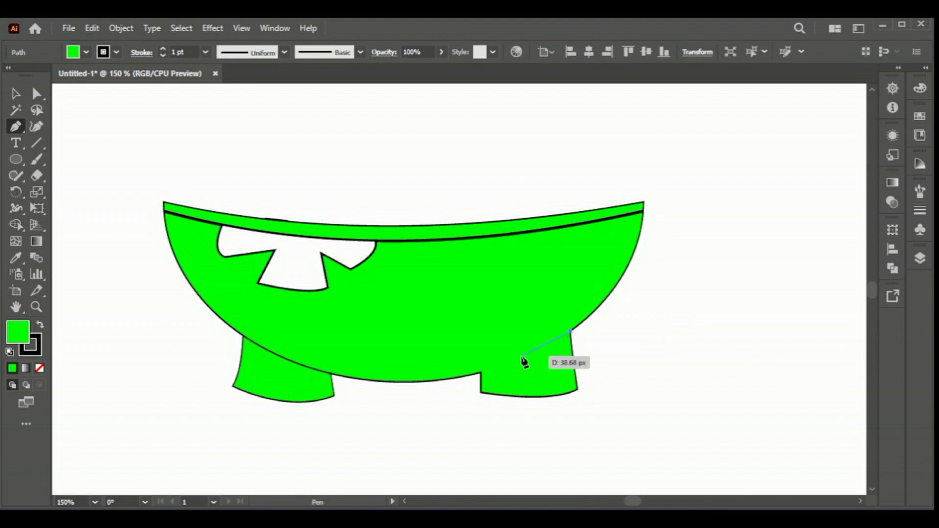
pyautogui.click(551, 346)
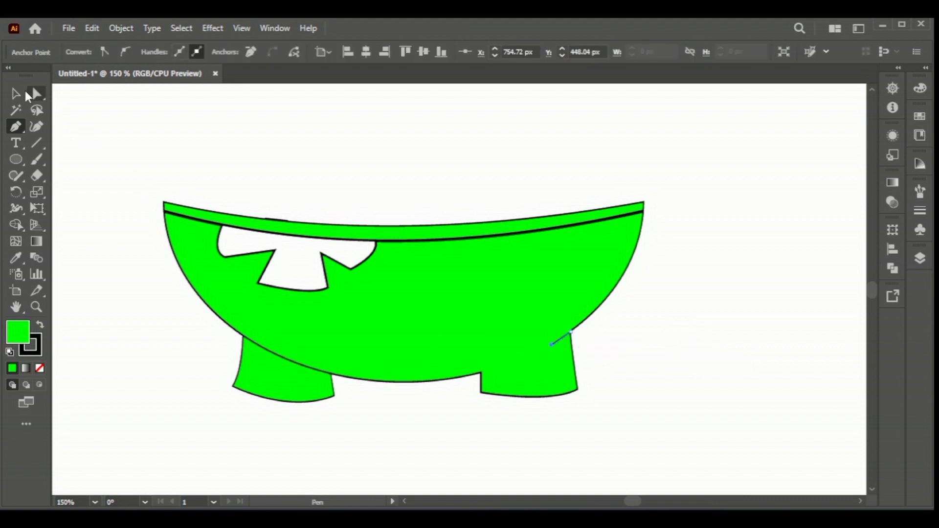
pyautogui.click(26, 93)
pyautogui.scroll(5, 606, 279)
pyautogui.scroll(3, 592, 332)
pyautogui.moveTo(439, 308); pyautogui.dragTo(443, 310)
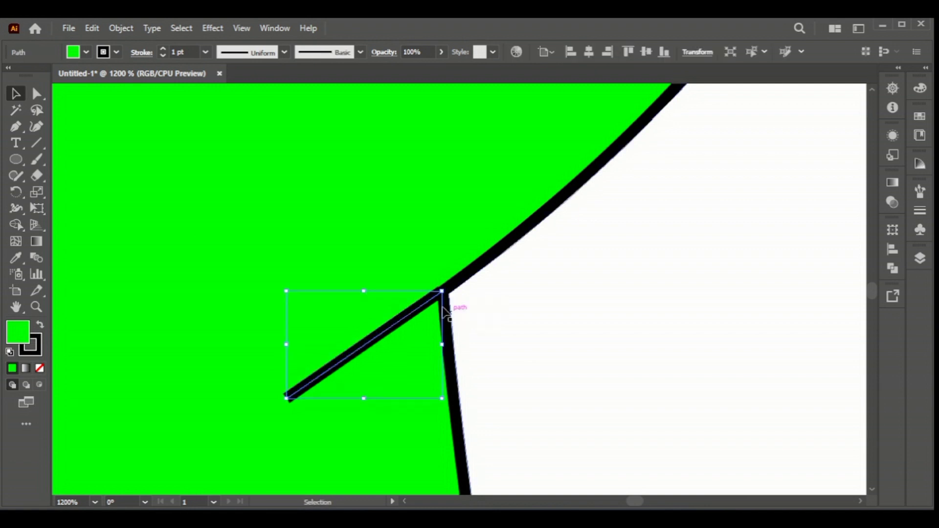
# Step: Snap the crease line's end onto the shorts outline and return to the full view
pyautogui.click(37, 92)
pyautogui.scroll(3, 461, 314)
pyautogui.moveTo(472, 282)
pyautogui.mouseDown()
pyautogui.moveTo(499, 286)
pyautogui.moveTo(474, 283)
pyautogui.mouseUp()
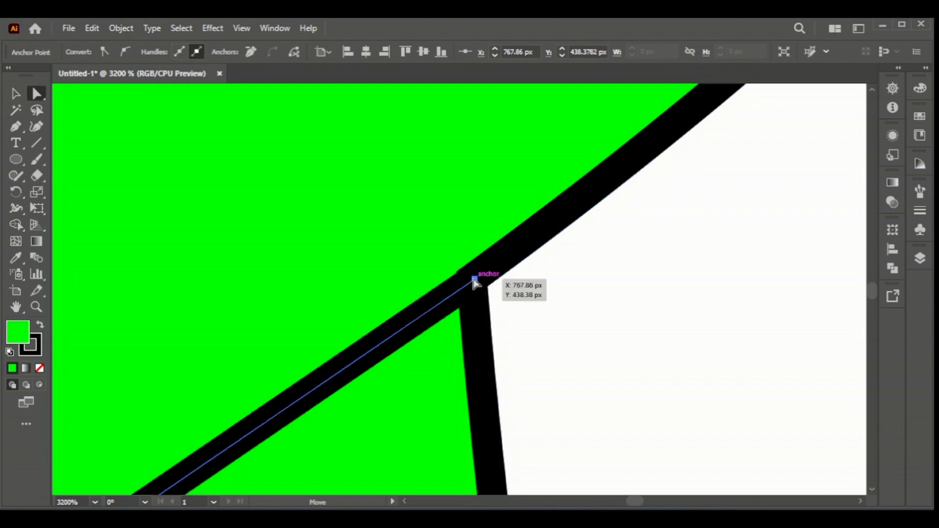
pyautogui.click(541, 317)
pyautogui.hotkey('ctrl', '0')
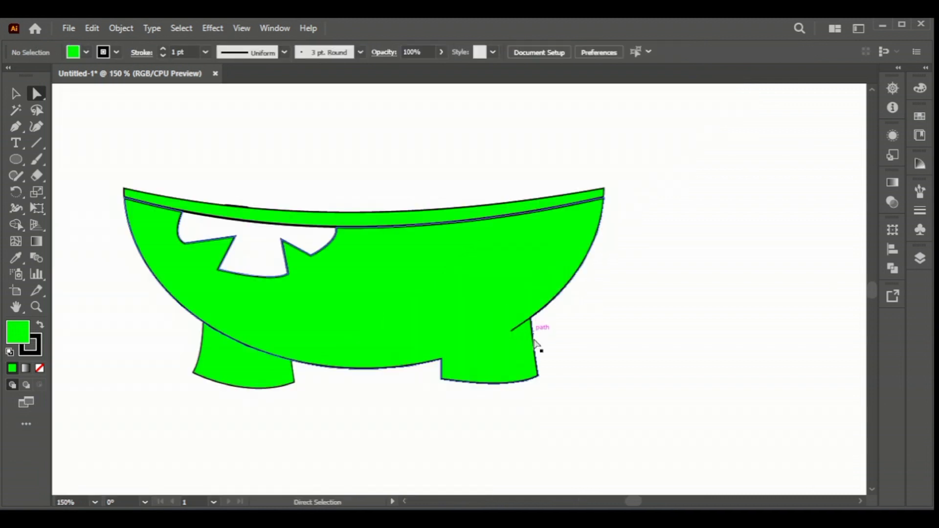
pyautogui.click(15, 94)
pyautogui.scroll(2, 159, 170)
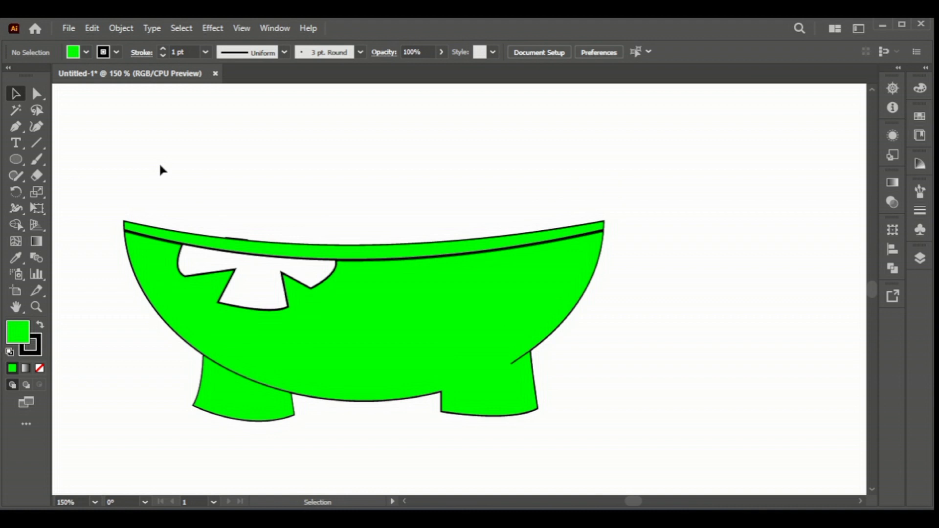
# Step: Fill the white cutout patch with bright magenta from Swatches
pyautogui.click(240, 270)
pyautogui.click(920, 116)
pyautogui.click(865, 162)
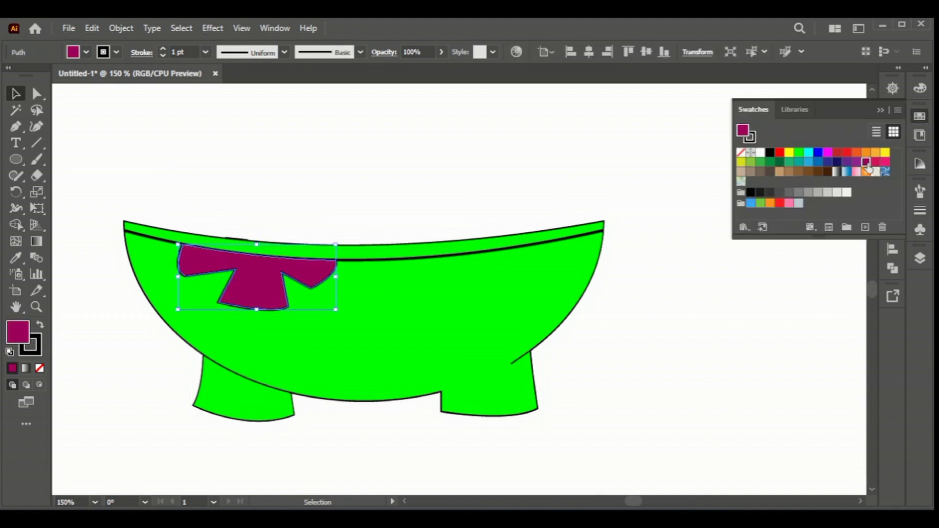
pyautogui.click(875, 162)
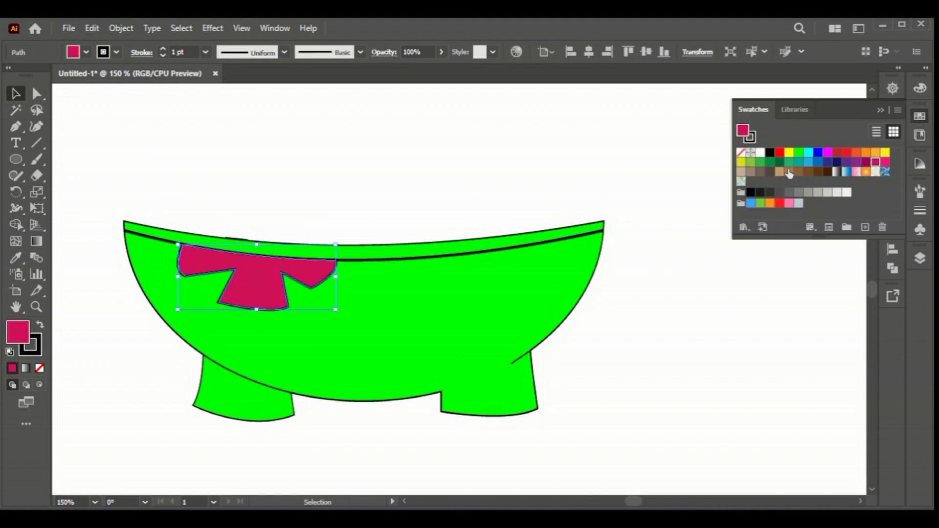
pyautogui.click(826, 153)
pyautogui.click(664, 230)
pyautogui.scroll(2, 500, 254)
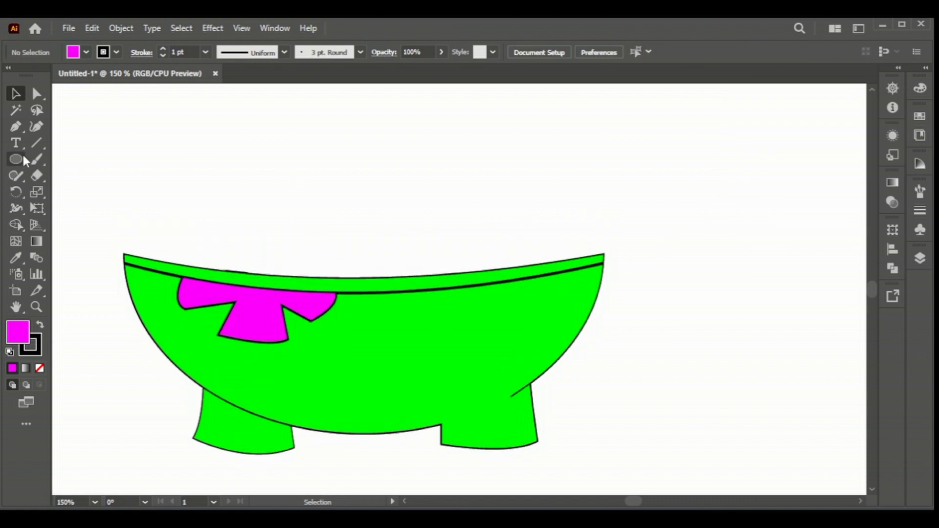
# Step: Draw a lobed flower patch on the shorts' right side and delete its overhang with Shape Builder
pyautogui.click(16, 126)
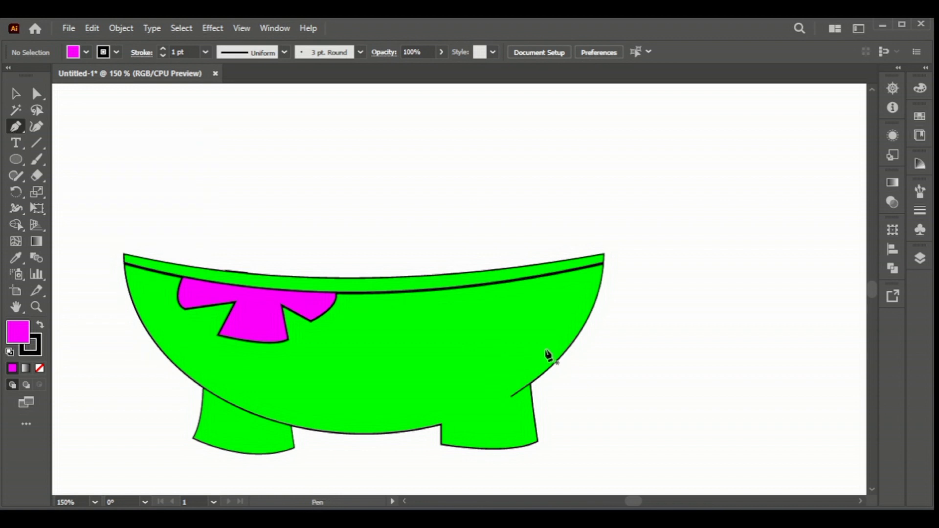
pyautogui.moveTo(599, 309)
pyautogui.mouseDown()
pyautogui.moveTo(578, 308)
pyautogui.moveTo(552, 325)
pyautogui.moveTo(565, 330)
pyautogui.moveTo(525, 361)
pyautogui.moveTo(519, 425)
pyautogui.moveTo(615, 489)
pyautogui.moveTo(610, 446)
pyautogui.mouseUp()
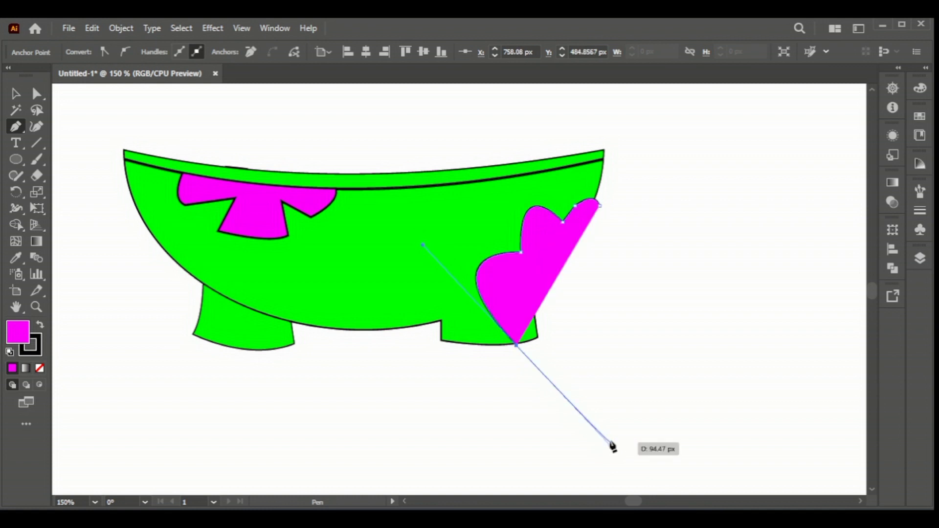
pyautogui.click(600, 211)
pyautogui.press('v')
pyautogui.moveTo(709, 289); pyautogui.dragTo(499, 204)
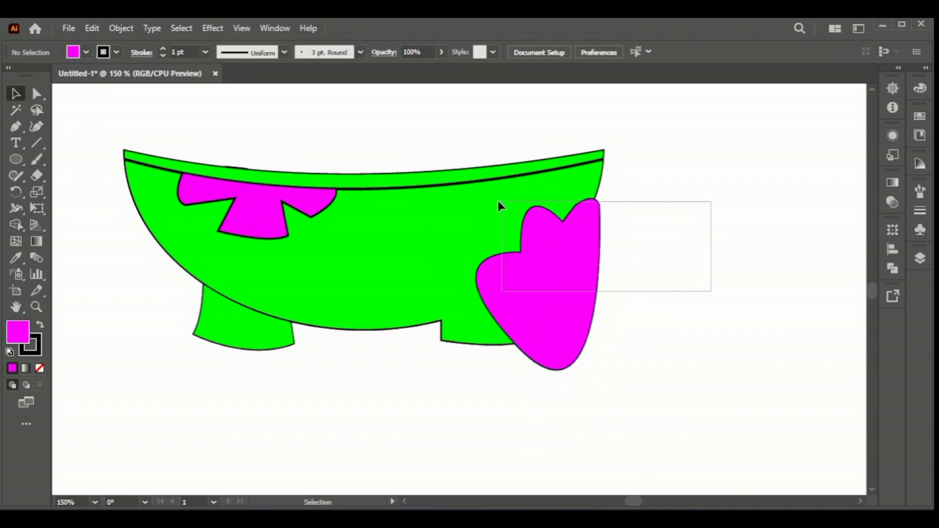
pyautogui.hotkey('shift', 'm')
pyautogui.keyDown('alt'); pyautogui.click(579, 295); pyautogui.keyUp('alt')
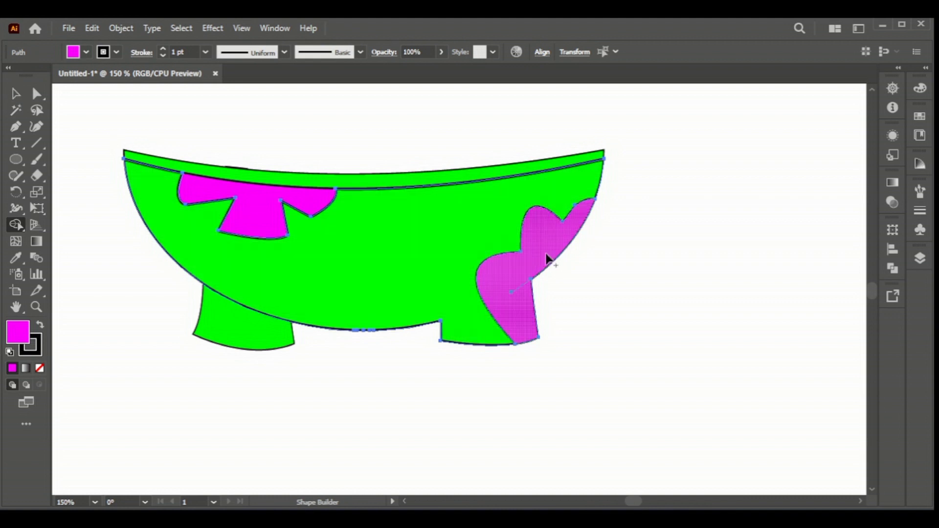
# Step: Undo an accidental move of the magenta flower patch, then send it to the back
pyautogui.press('v')
pyautogui.click(369, 139)
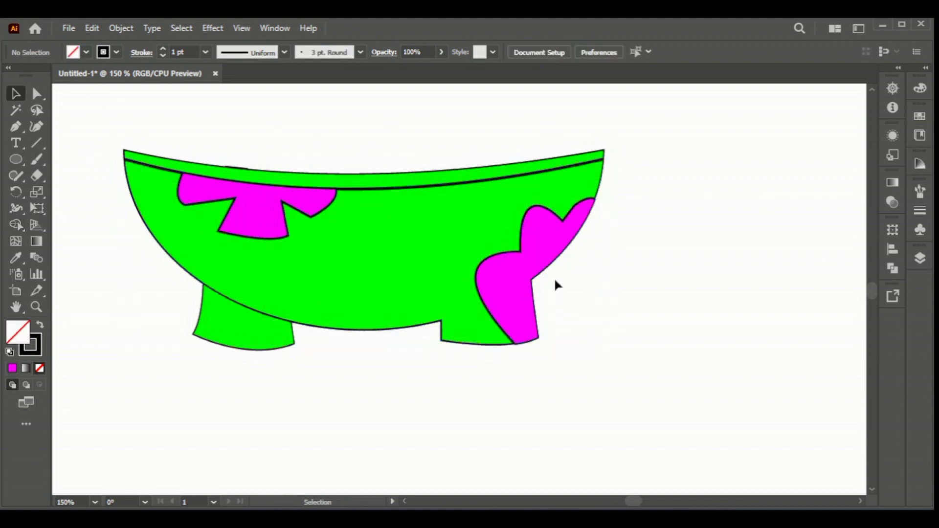
pyautogui.moveTo(519, 294)
pyautogui.mouseDown()
pyautogui.moveTo(647, 294)
pyautogui.moveTo(649, 302)
pyautogui.mouseUp()
pyautogui.hotkey('ctrl', 'z')
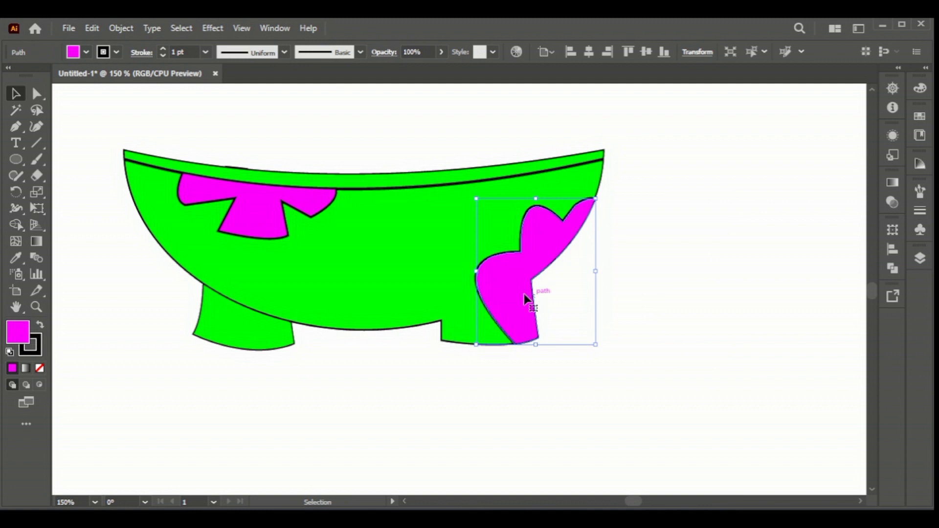
pyautogui.rightClick(516, 290)
pyautogui.click(714, 483)
pyautogui.click(711, 384)
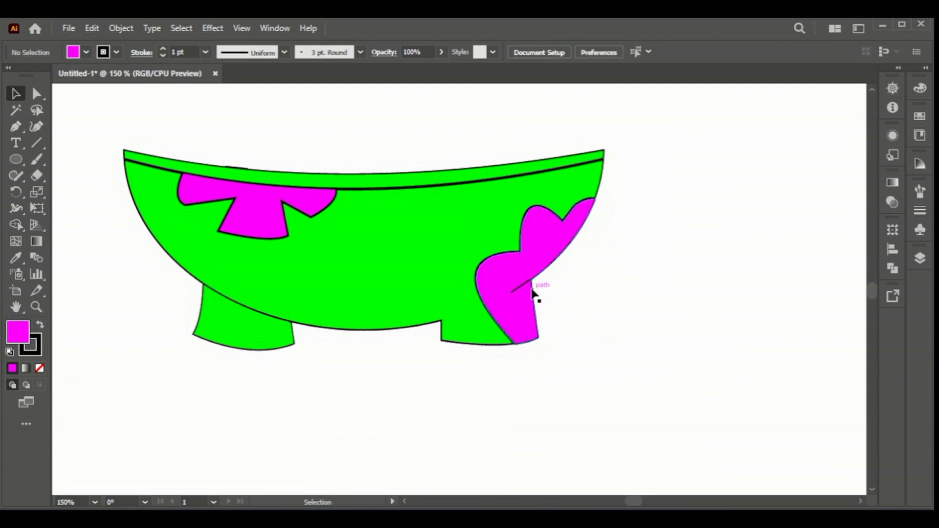
# Step: Snap the short crease line's endpoint onto the right patch's outline
pyautogui.scroll(4, 538, 303)
pyautogui.scroll(3, 509, 294)
pyautogui.click(498, 286)
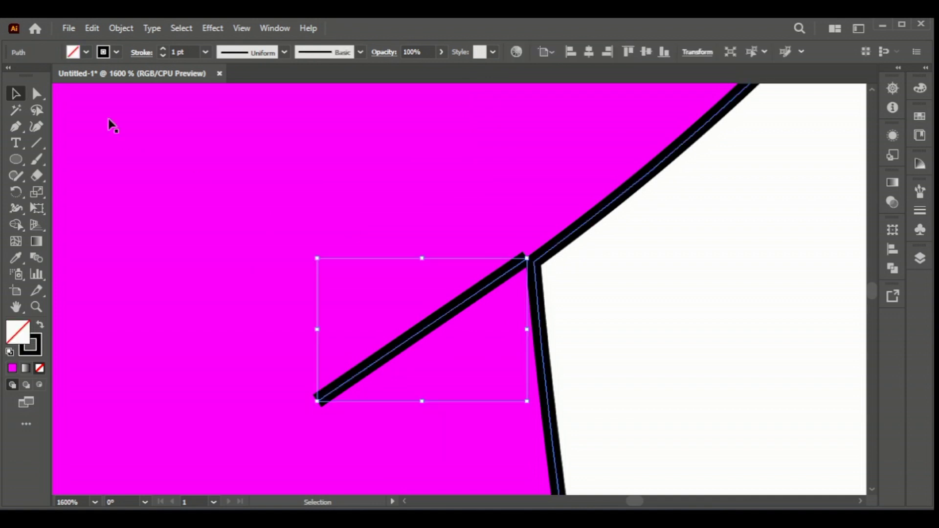
pyautogui.press('a')
pyautogui.moveTo(526, 264); pyautogui.dragTo(528, 268)
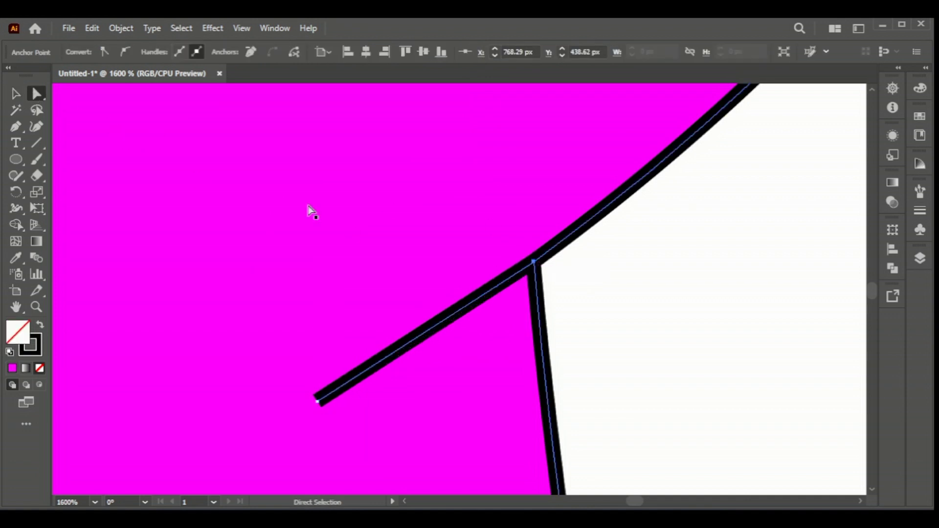
pyautogui.press('v')
# Step: Give the crease line a Round Cap in the Stroke panel
pyautogui.click(627, 315)
pyautogui.click(482, 297)
pyautogui.click(919, 211)
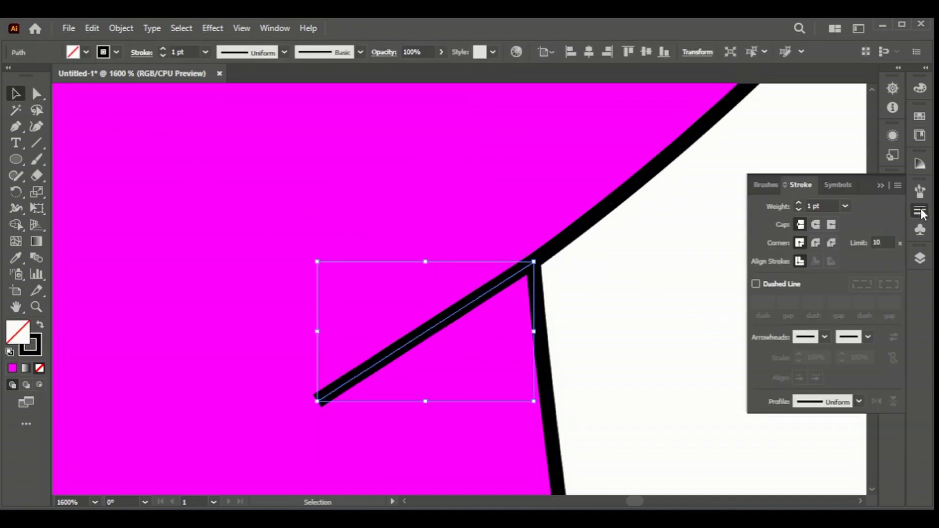
pyautogui.click(815, 225)
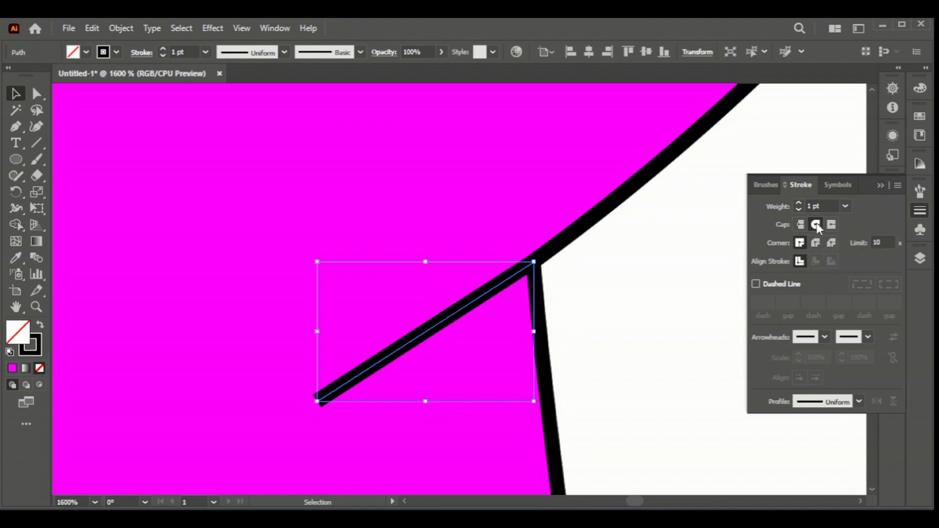
pyautogui.click(881, 186)
pyautogui.click(794, 244)
pyautogui.scroll(-6, 793, 243)
pyautogui.scroll(1, 806, 287)
pyautogui.click(861, 502)
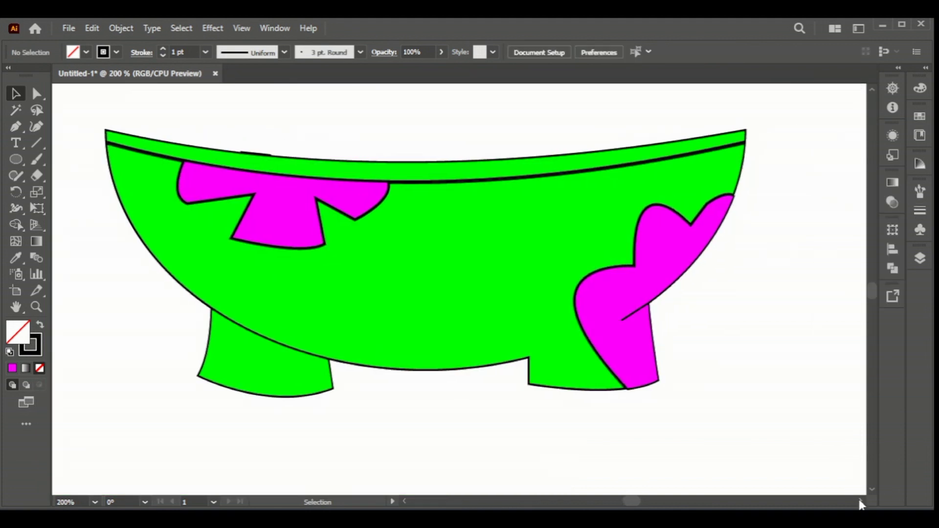
pyautogui.scroll(1, 698, 327)
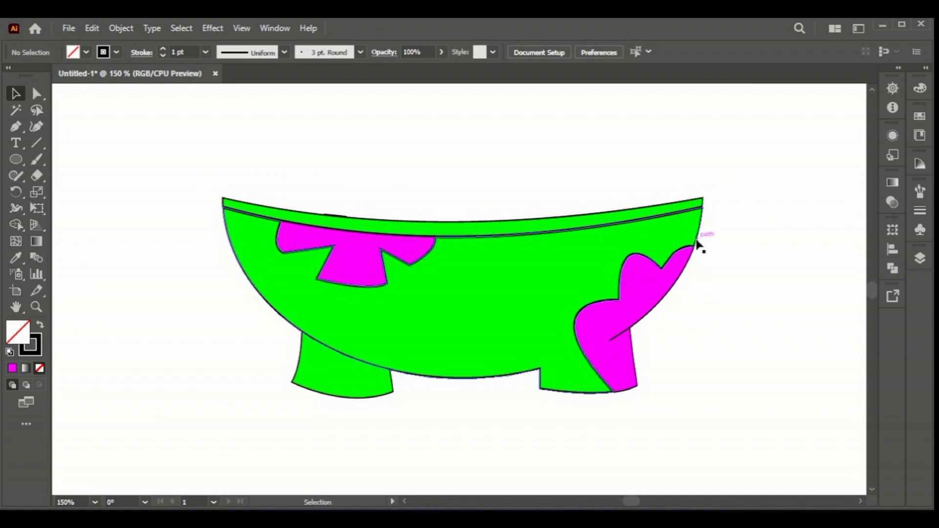
# Step: Thicken the green shorts outline to 2 pt, then undo a stray change on the magenta patch
pyautogui.click(697, 243)
pyautogui.click(163, 49)
pyautogui.click(747, 244)
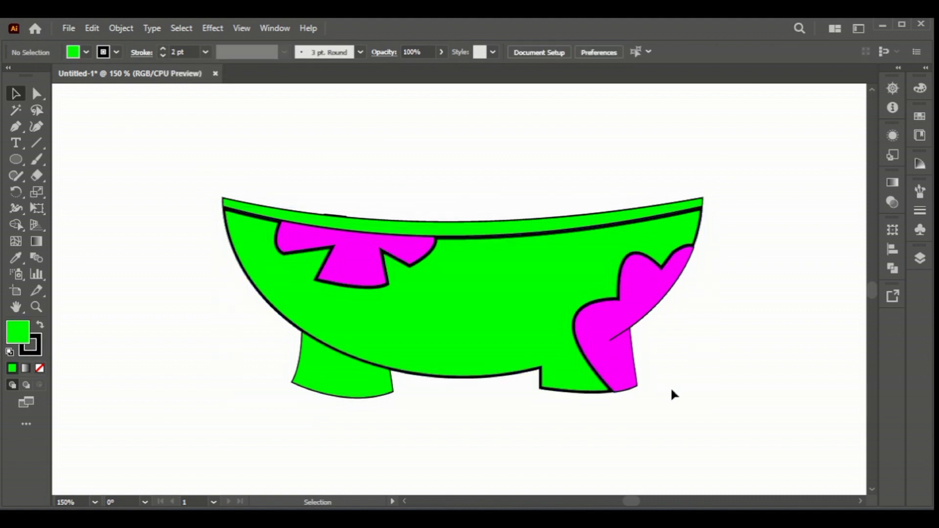
pyautogui.click(631, 340)
pyautogui.click(742, 250)
pyautogui.hotkey('ctrl', 'z')
pyautogui.click(742, 251)
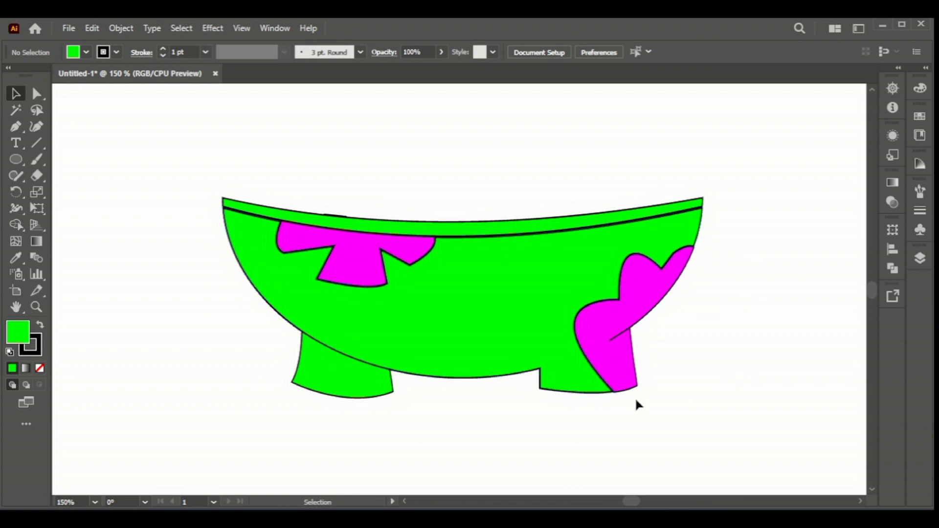
# Step: Raise the right magenta patch's bottom edge to fit the leg
pyautogui.keyDown('alt'); pyautogui.scroll(3, 635, 401); pyautogui.keyUp('alt')
pyautogui.keyDown('alt'); pyautogui.scroll(2, 637, 412); pyautogui.keyUp('alt')
pyautogui.click(592, 404)
pyautogui.moveTo(662, 410); pyautogui.dragTo(653, 404)
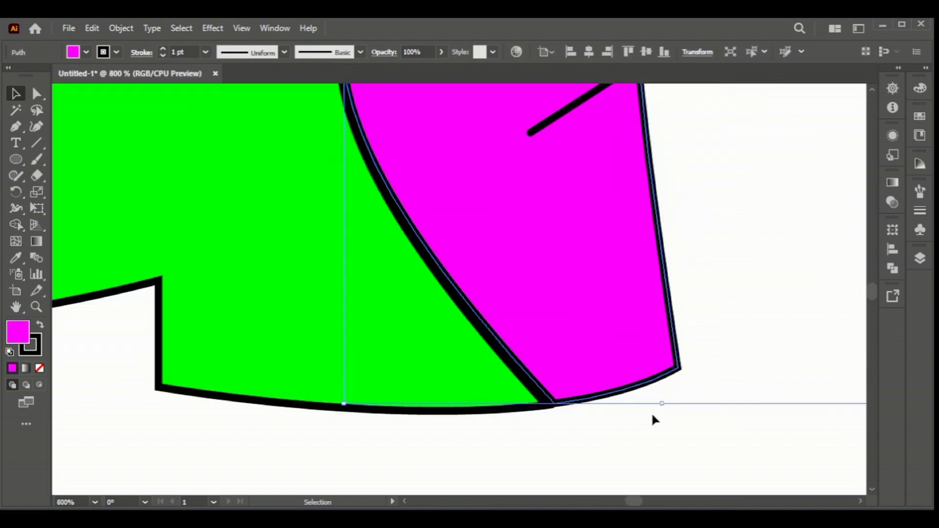
pyautogui.click(654, 420)
# Step: Thin the green shorts outline to 0.5 pt
pyautogui.keyDown('alt'); pyautogui.scroll(-4, 652, 416); pyautogui.keyUp('alt')
pyautogui.keyDown('alt'); pyautogui.scroll(-1, 622, 419); pyautogui.keyUp('alt')
pyautogui.scroll(2, 660, 423)
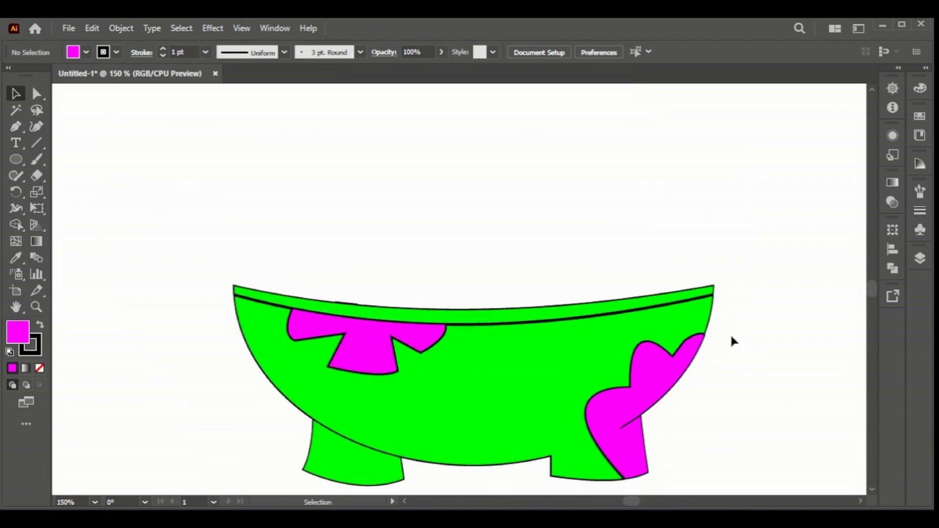
pyautogui.scroll(-1, 449, 289)
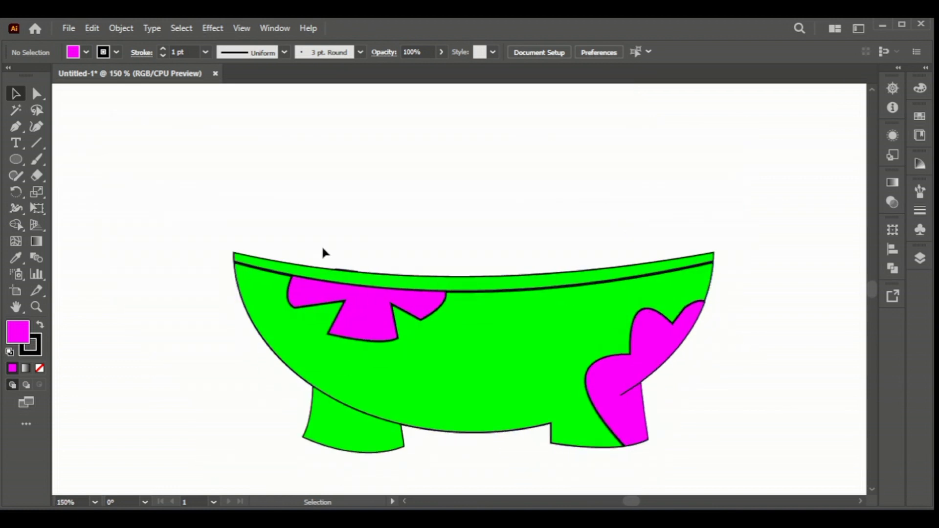
pyautogui.click(597, 414)
pyautogui.click(163, 56)
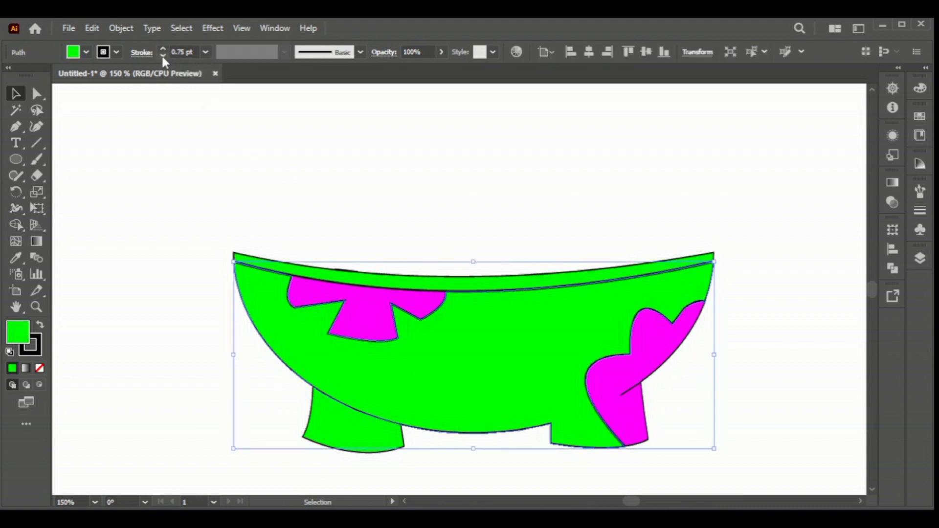
pyautogui.click(410, 146)
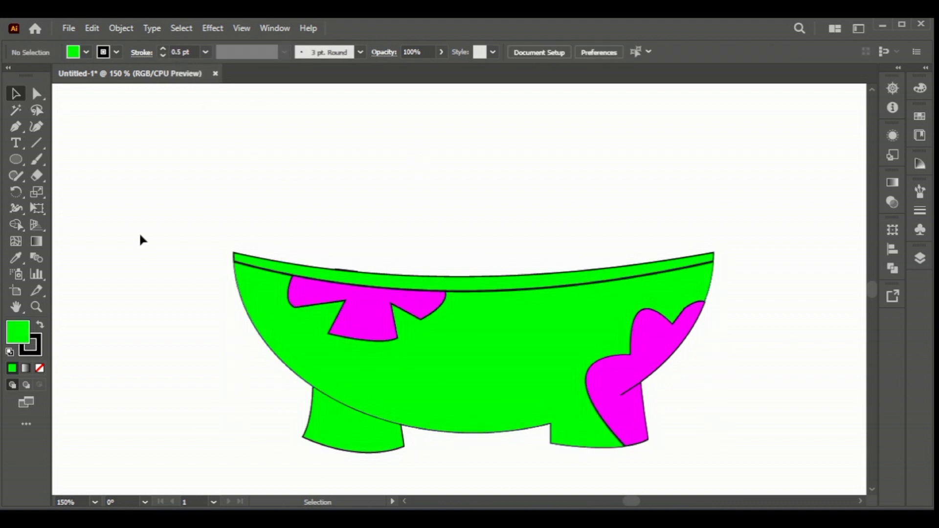
pyautogui.scroll(-1, 165, 274)
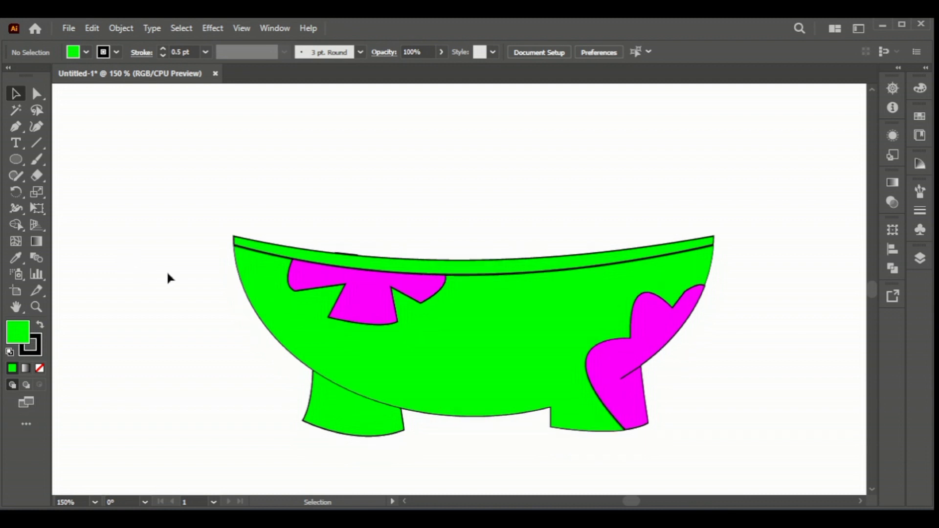
pyautogui.click(15, 128)
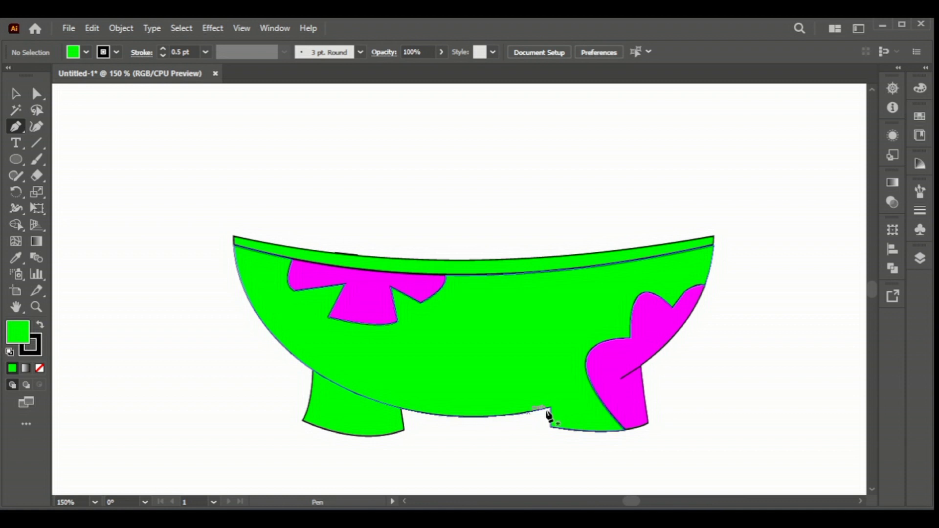
# Step: Draw a short vertical crease at the right leg's inner corner, aligning its end to the outline
pyautogui.moveTo(550, 388); pyautogui.dragTo(503, 462)
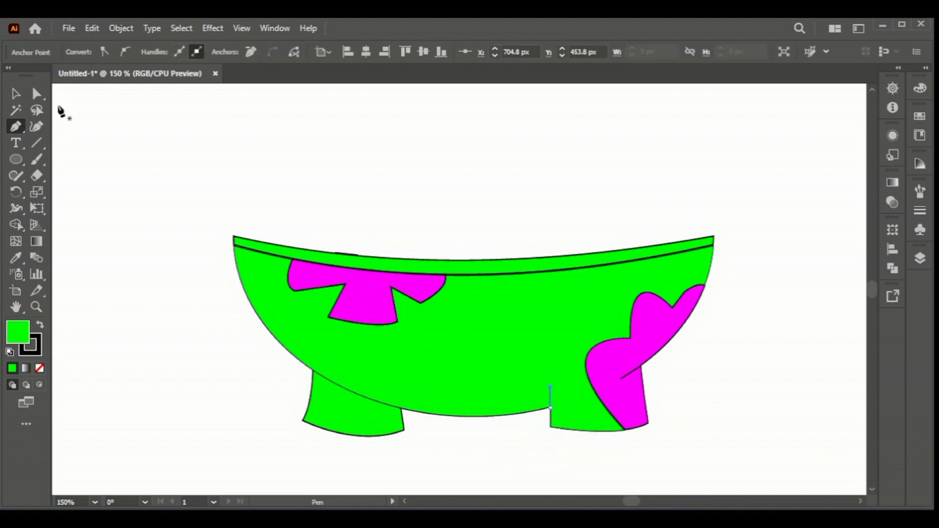
pyautogui.press('v')
pyautogui.scroll(7, 562, 384)
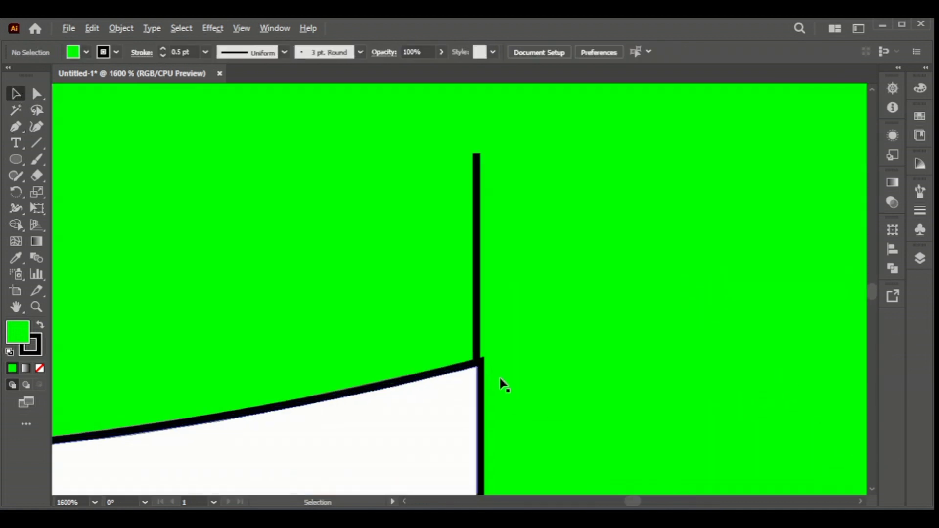
pyautogui.scroll(3, 493, 396)
pyautogui.press('a')
pyautogui.moveTo(453, 286); pyautogui.dragTo(458, 271)
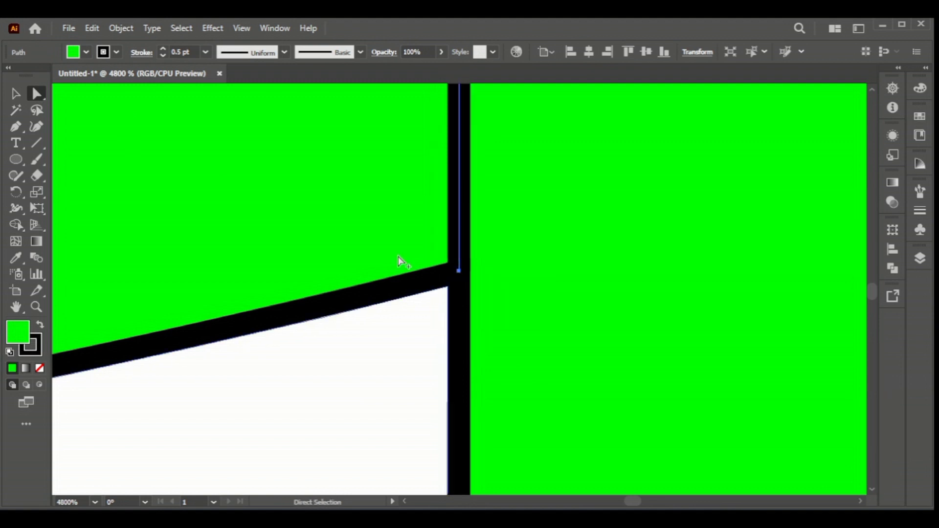
pyautogui.scroll(-5, 396, 274)
pyautogui.scroll(-3, 440, 362)
pyautogui.scroll(2, 344, 402)
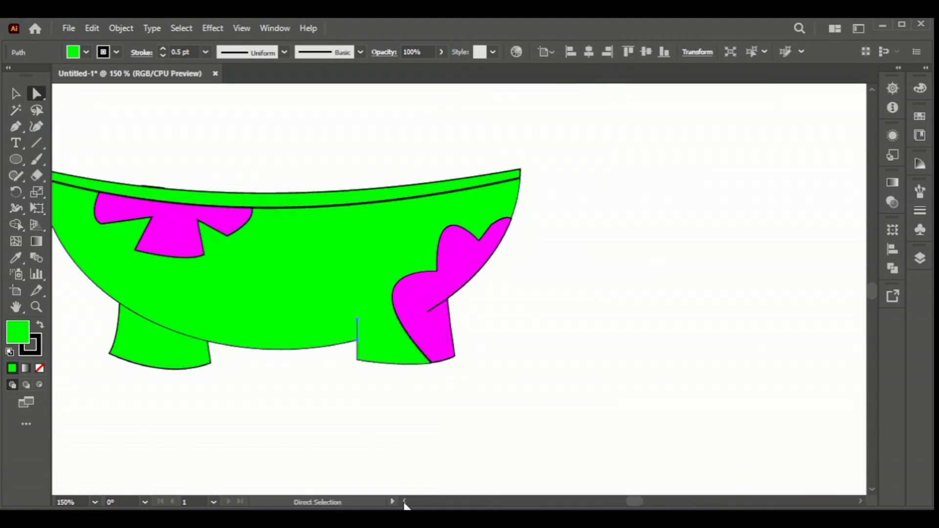
pyautogui.click(404, 501)
pyautogui.click(15, 93)
pyautogui.click(142, 228)
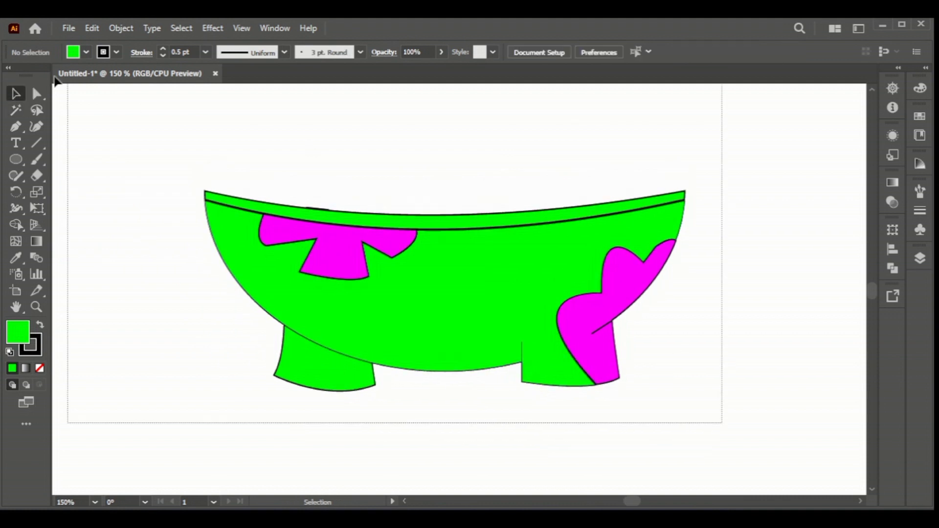
# Step: Set all the shorts' path outlines to 2 pt
pyautogui.moveTo(723, 424); pyautogui.dragTo(66, 84)
pyautogui.click(163, 49)
pyautogui.click(163, 49)
pyautogui.click(323, 147)
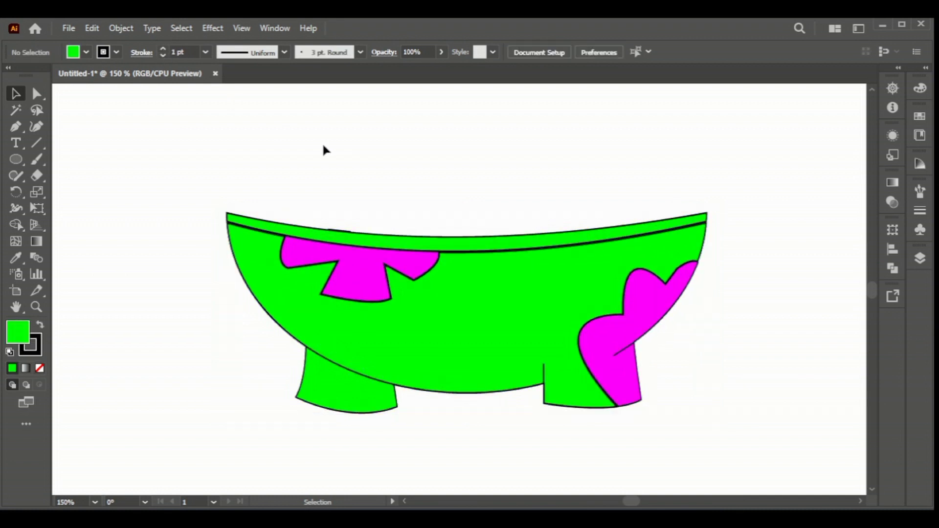
# Step: Select the waistband line by itself and give it a 2 pt stroke
pyautogui.press('a')
pyautogui.hotkey('ctrl', 'a')
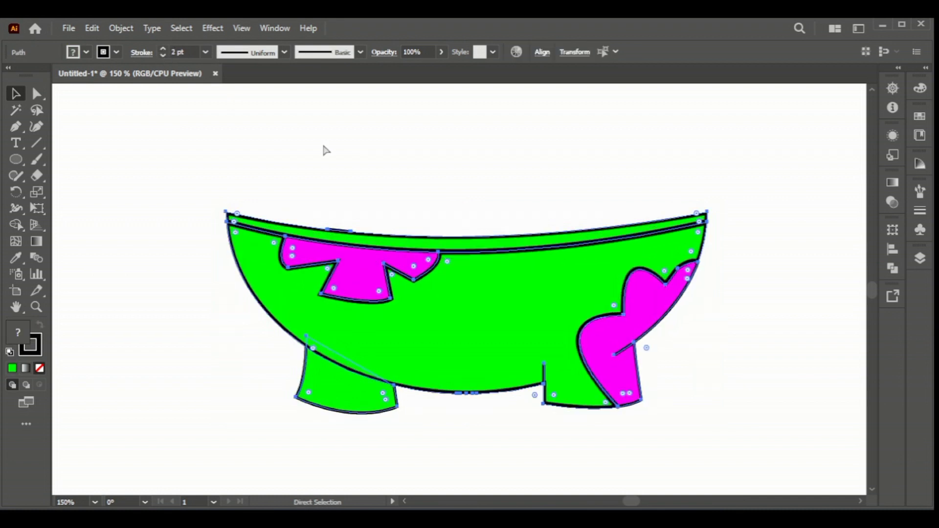
pyautogui.press('v')
pyautogui.click(325, 161)
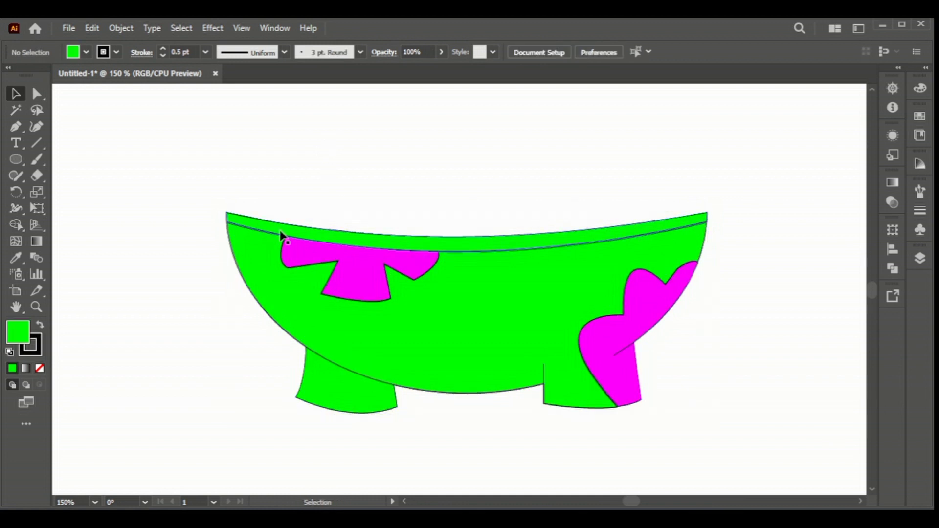
pyautogui.click(331, 238)
pyautogui.click(163, 49)
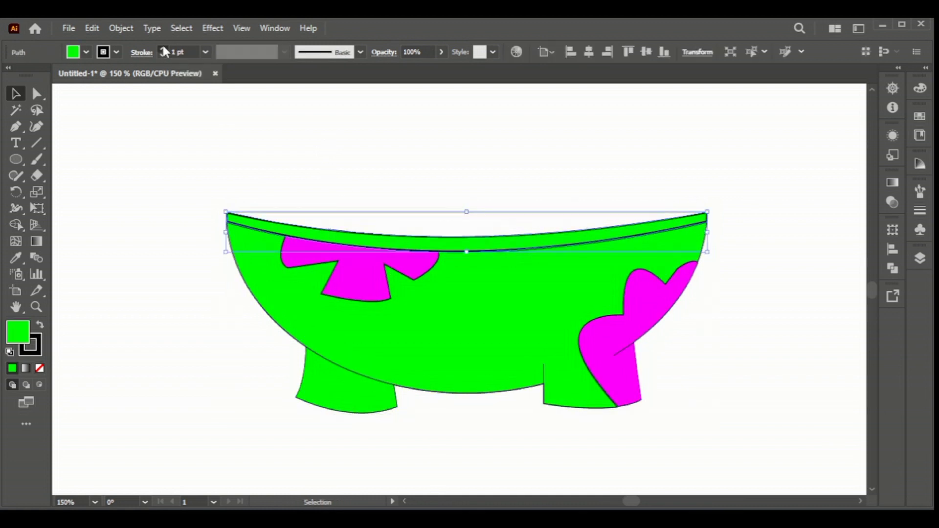
pyautogui.click(287, 138)
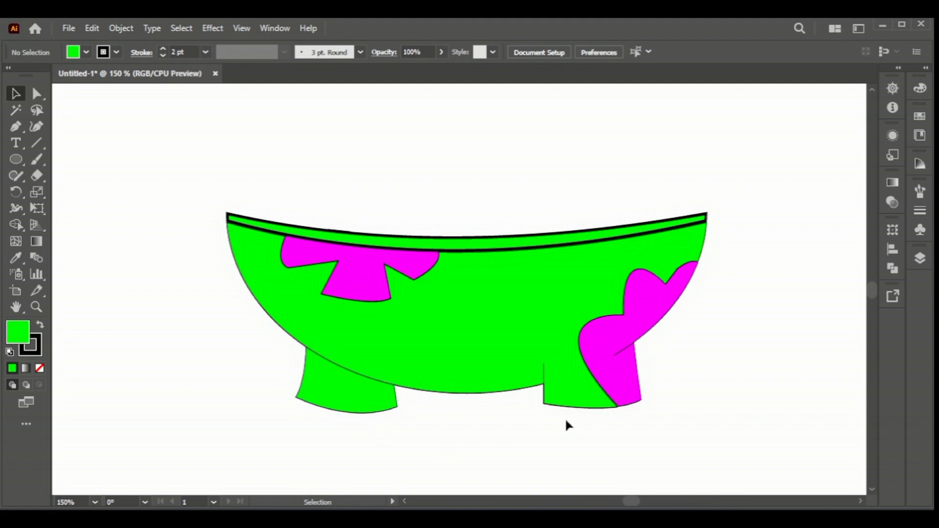
pyautogui.scroll(4, 521, 448)
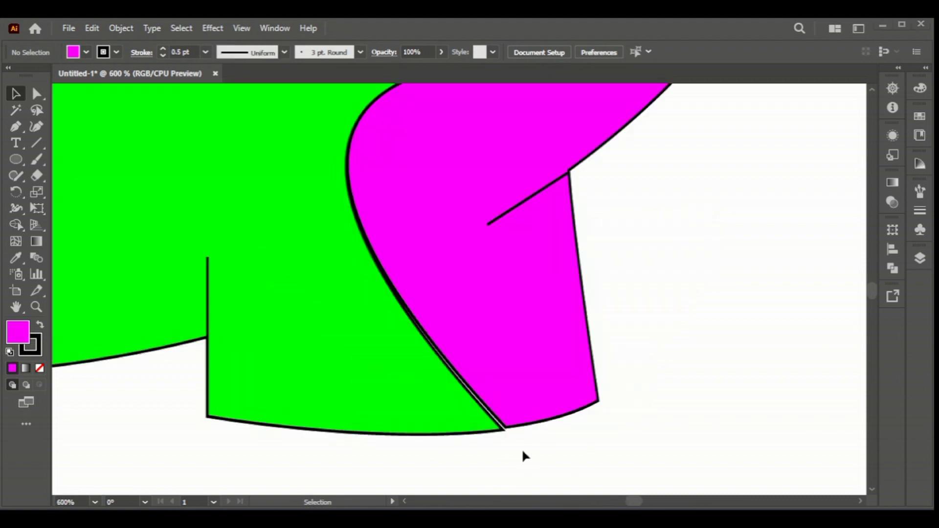
pyautogui.scroll(2, 497, 415)
pyautogui.press('a')
pyautogui.click(496, 415)
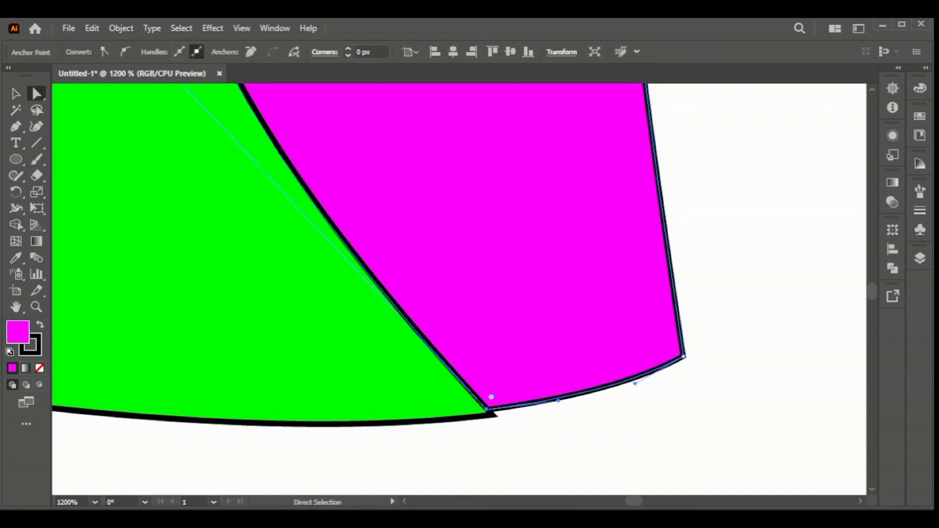
pyautogui.scroll(1, 518, 425)
pyautogui.click(460, 410)
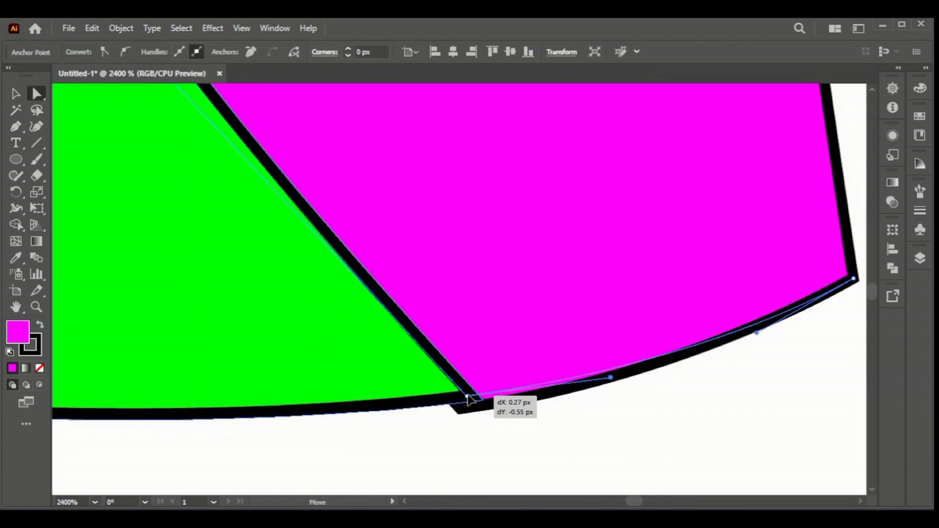
pyautogui.moveTo(461, 410); pyautogui.dragTo(481, 400)
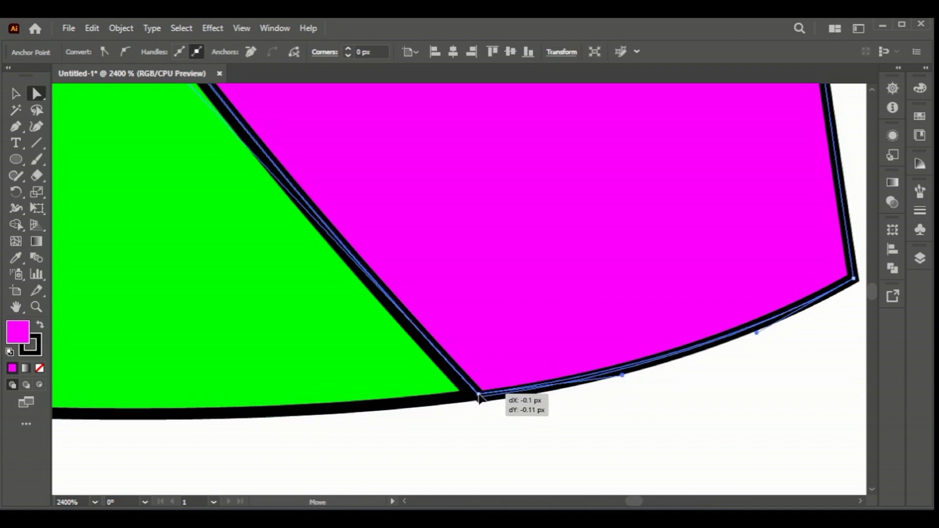
pyautogui.click(497, 425)
pyautogui.scroll(-10, 501, 435)
pyautogui.scroll(-2, 504, 438)
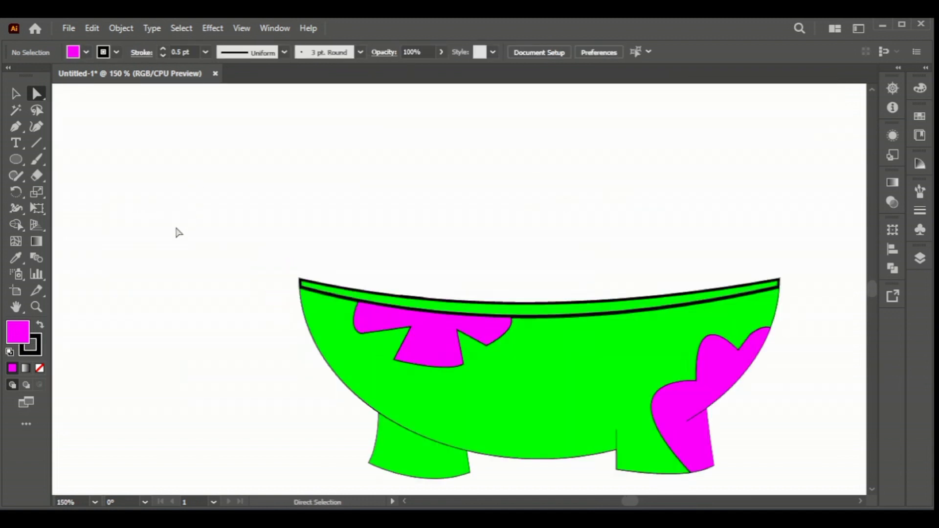
pyautogui.scroll(-1, 178, 231)
pyautogui.hotkey('ctrl', '=')
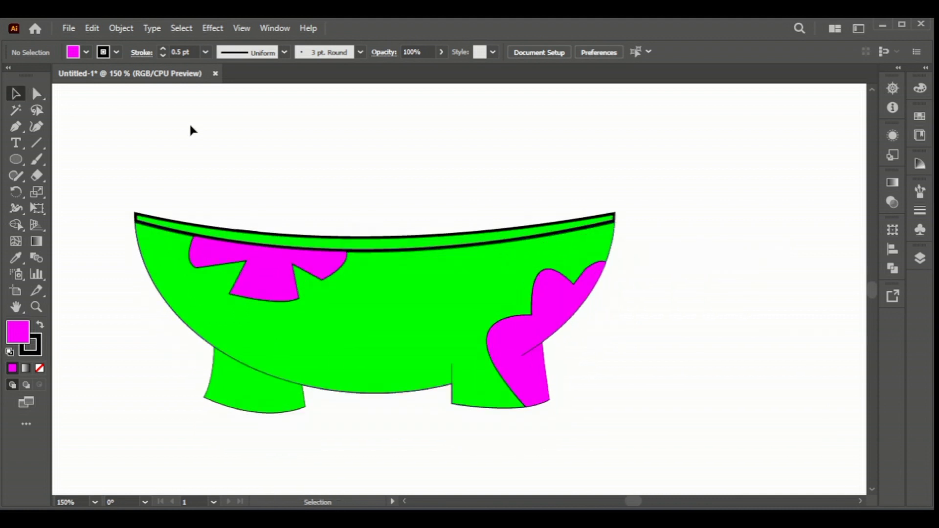
pyautogui.scroll(1, 188, 141)
pyautogui.scroll(-1, 185, 149)
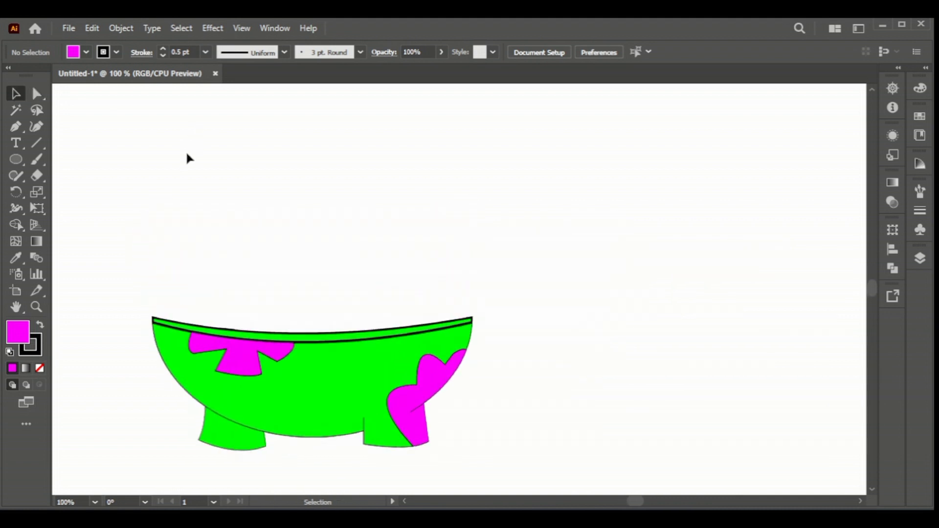
pyautogui.scroll(1, 186, 150)
# Step: Round the left patch's upper-right and notch corners with live corner widgets
pyautogui.click(15, 128)
pyautogui.click(37, 96)
pyautogui.click(241, 386)
pyautogui.scroll(4, 230, 372)
pyautogui.moveTo(341, 368); pyautogui.dragTo(348, 377)
pyautogui.moveTo(481, 379); pyautogui.dragTo(487, 388)
# Step: Round the patch's two bottom corners together
pyautogui.click(305, 447)
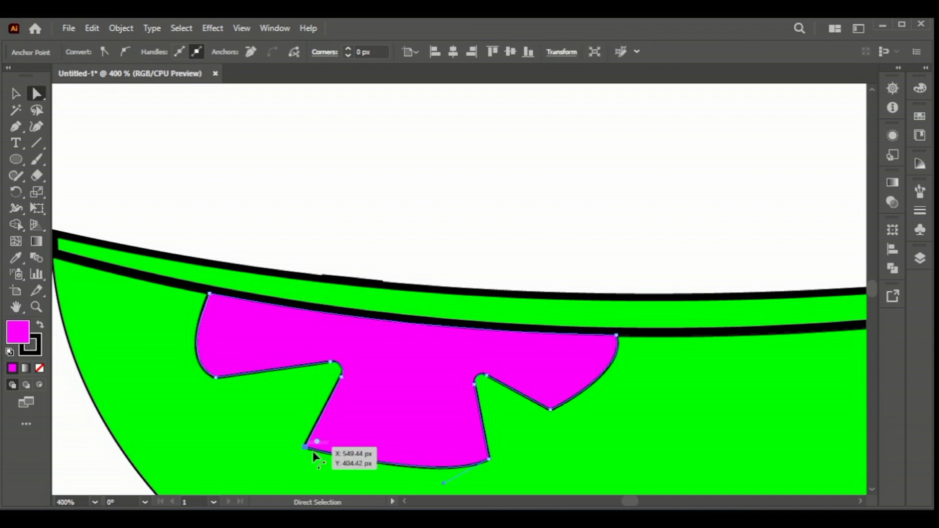
pyautogui.keyDown('shift'); pyautogui.click(489, 459); pyautogui.keyUp('shift')
pyautogui.moveTo(478, 453); pyautogui.dragTo(551, 409)
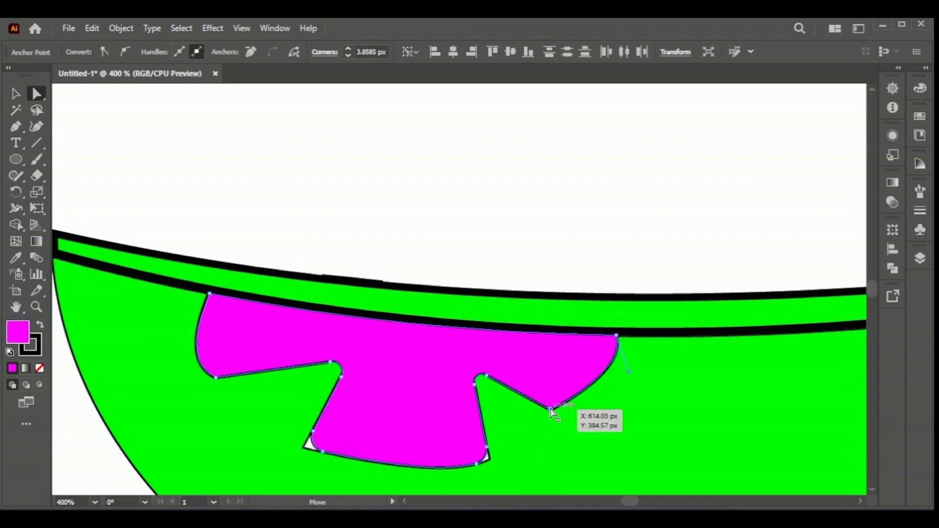
pyautogui.click(440, 251)
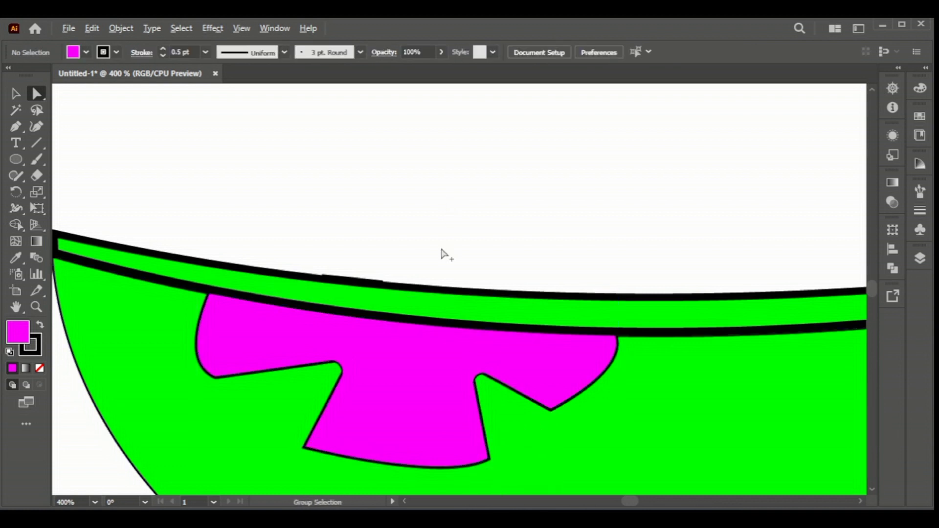
pyautogui.hotkey('ctrl', '-')
pyautogui.hotkey('ctrl', '-')
pyautogui.hotkey('ctrl', '-')
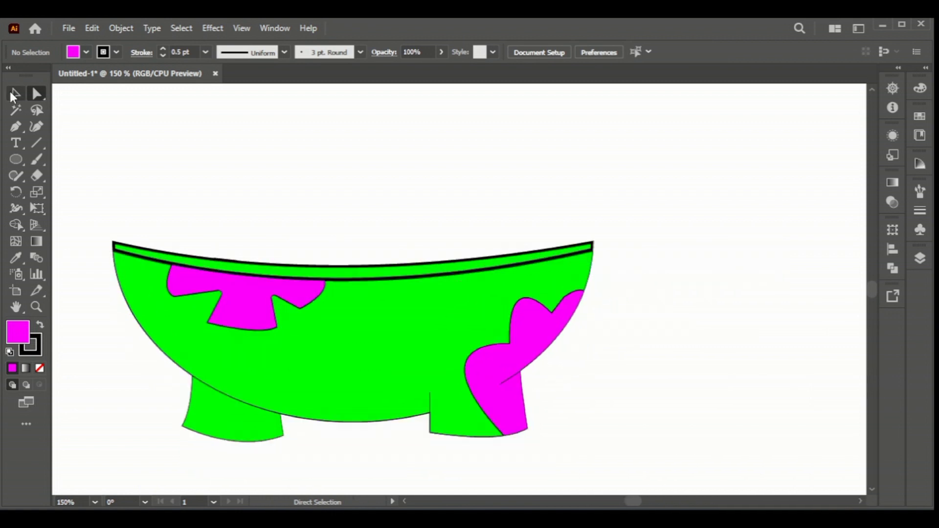
pyautogui.scroll(2, 200, 175)
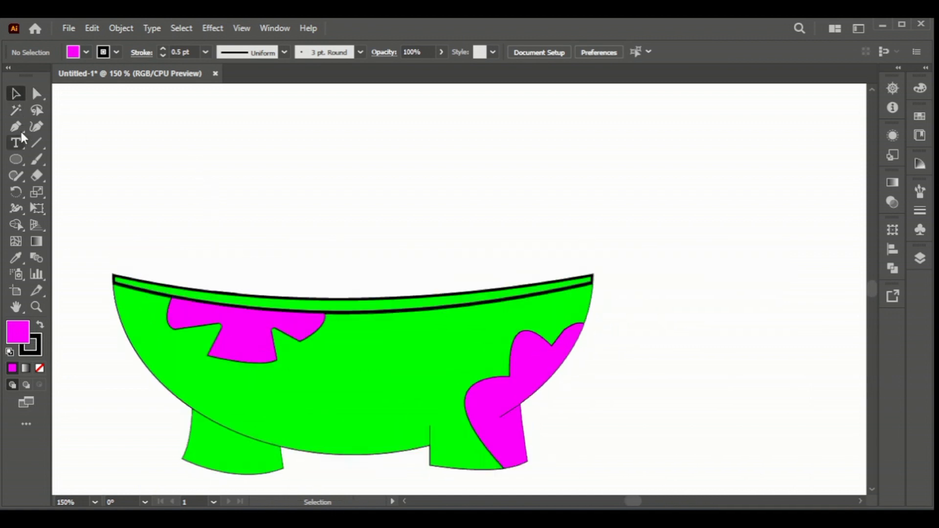
# Step: Start the body outline at the shorts' left rim and place points up its left side
pyautogui.click(114, 272)
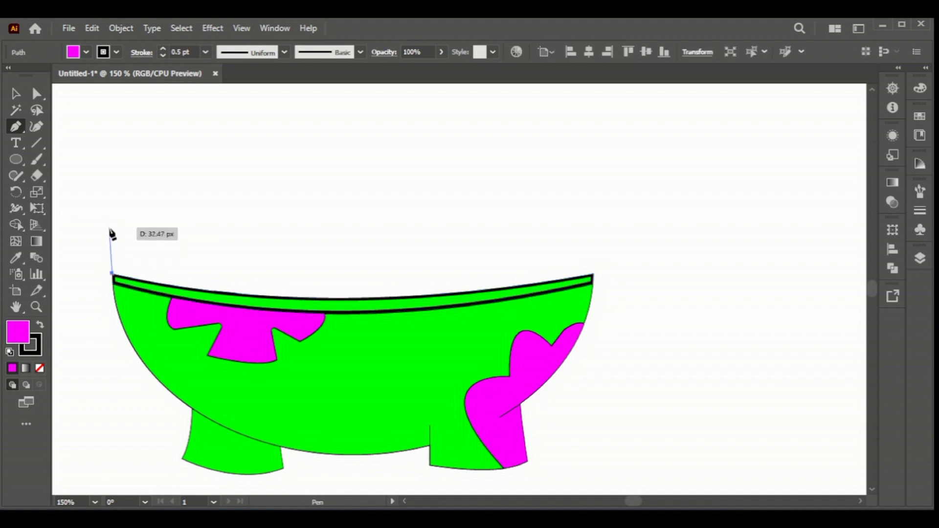
pyautogui.hotkey('ctrl', '-')
pyautogui.hotkey('ctrl', '-')
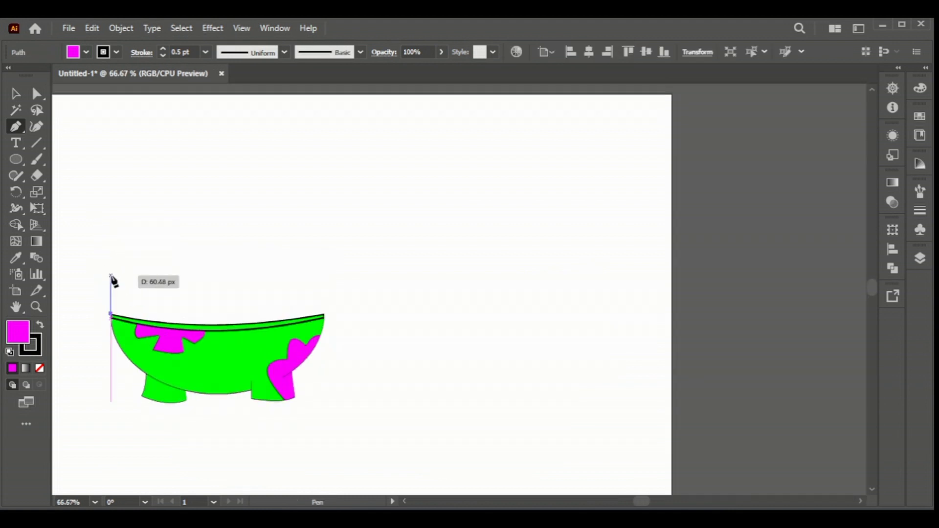
pyautogui.click(113, 254)
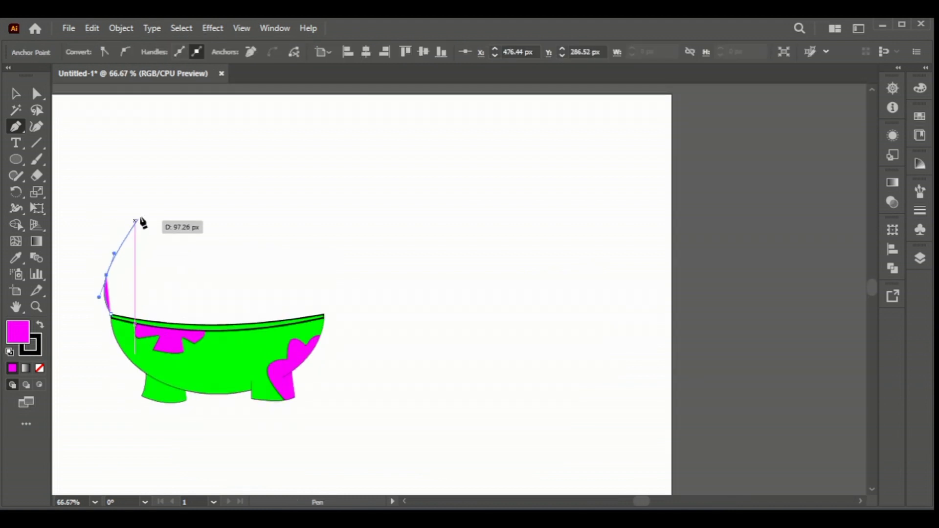
pyautogui.click(106, 275)
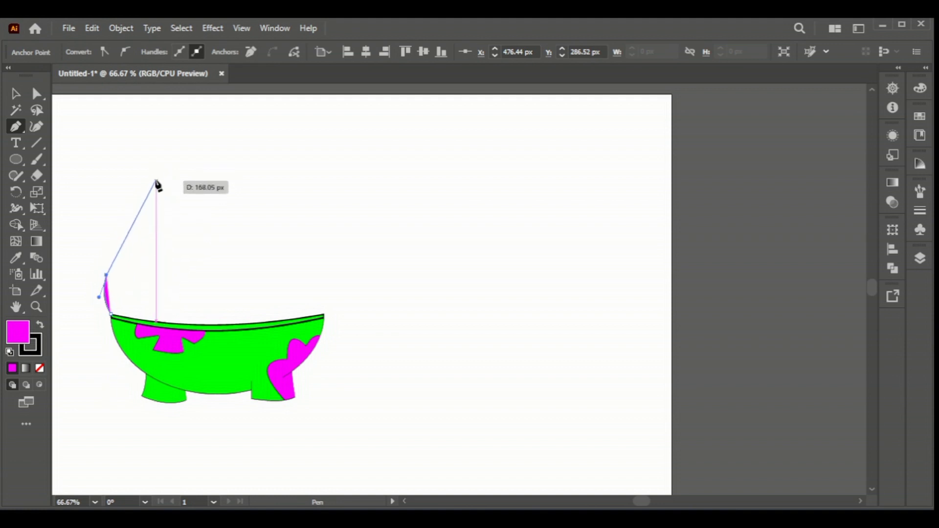
pyautogui.moveTo(146, 172); pyautogui.dragTo(151, 155)
pyautogui.scroll(3, 154, 143)
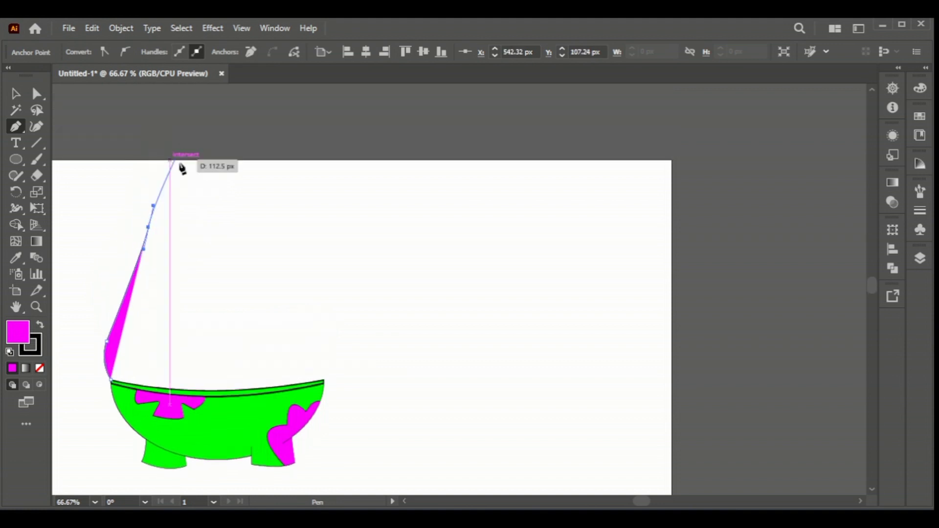
pyautogui.scroll(1, 191, 127)
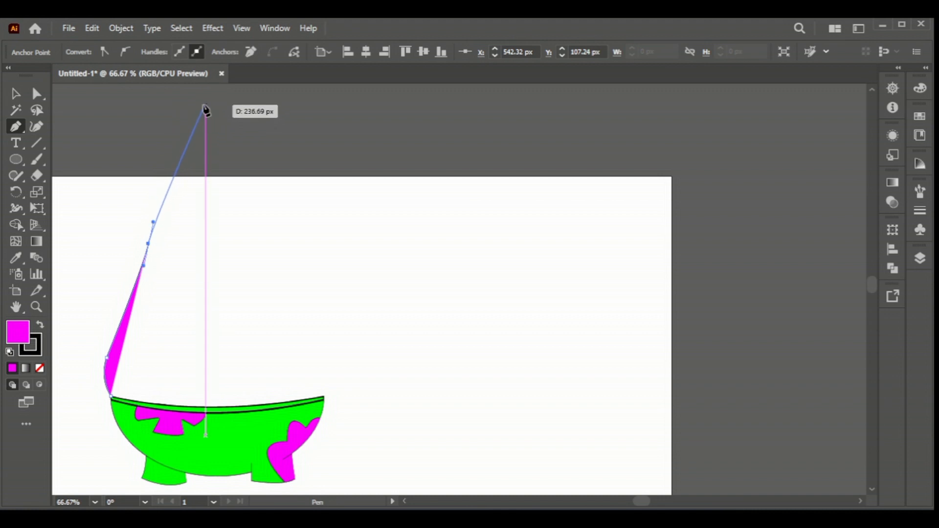
pyautogui.click(186, 132)
pyautogui.scroll(3, 191, 147)
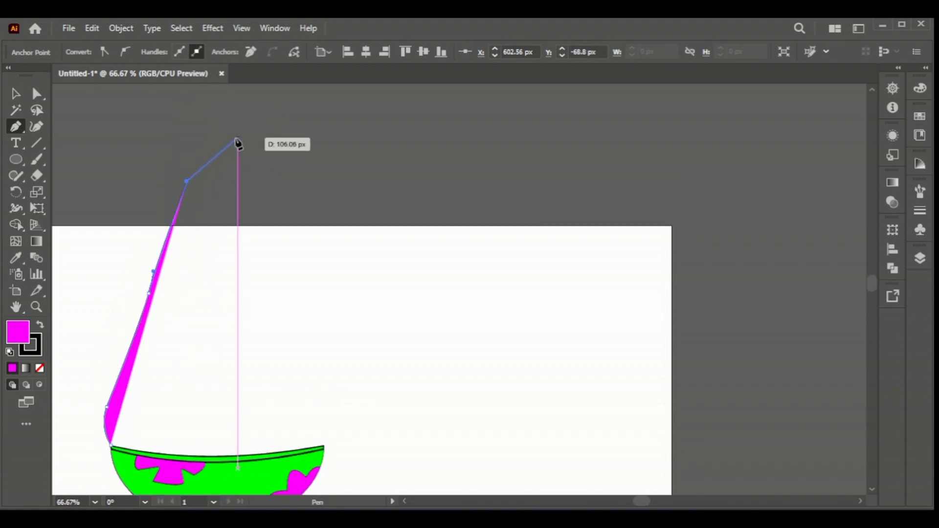
# Step: Curve the outline around the bent rounded tip, down the right side, and close the path
pyautogui.moveTo(292, 125); pyautogui.dragTo(291, 125)
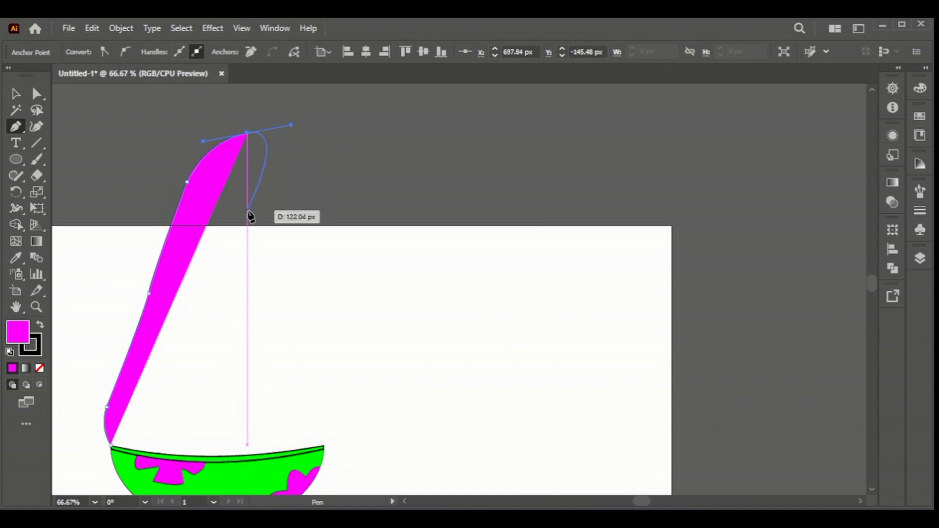
pyautogui.click(247, 210)
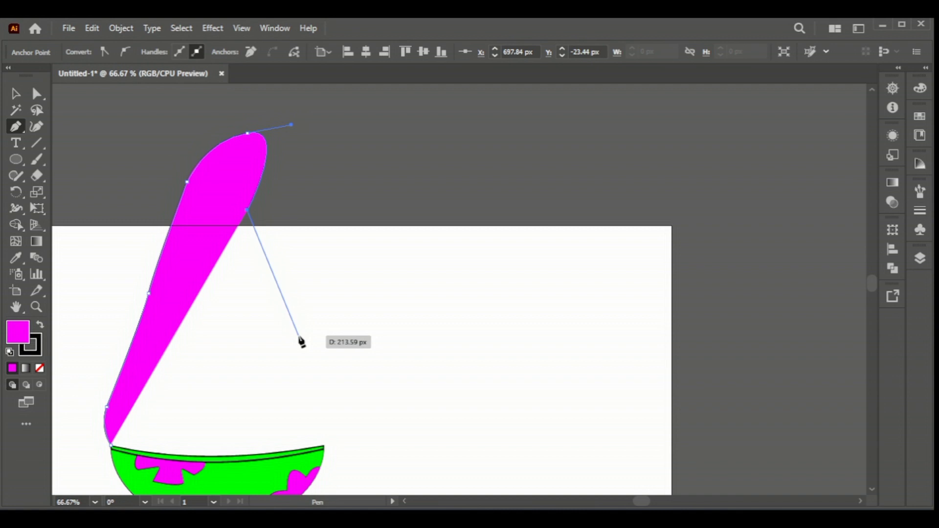
pyautogui.click(311, 389)
pyautogui.moveTo(324, 446); pyautogui.dragTo(320, 471)
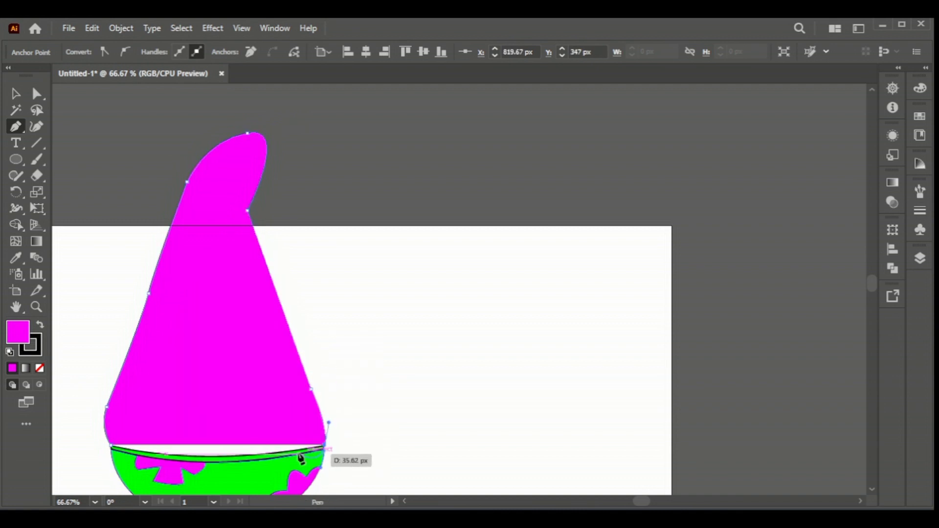
pyautogui.click(111, 446)
# Step: Move the notch anchor below the tip and round the right-side kink with its corner widget
pyautogui.press('v')
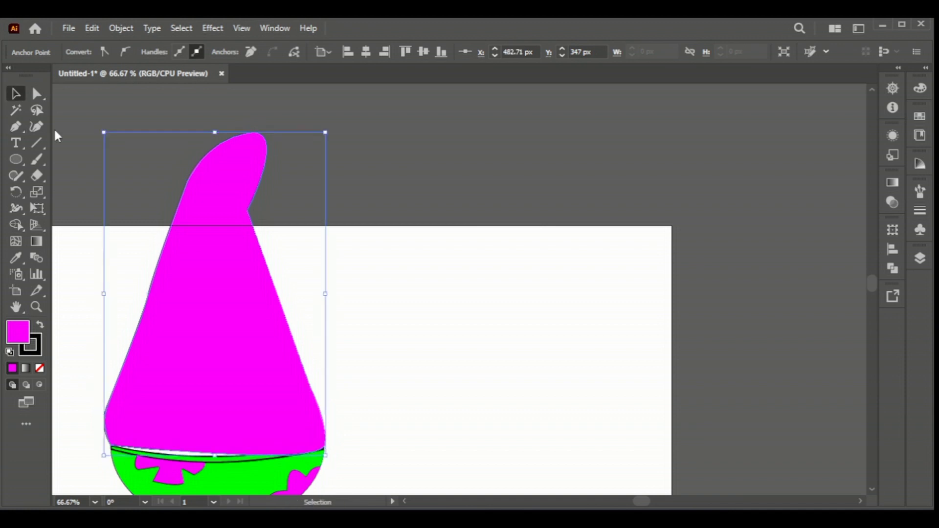
pyautogui.click(80, 117)
pyautogui.click(255, 216)
pyautogui.moveTo(260, 212); pyautogui.dragTo(318, 215)
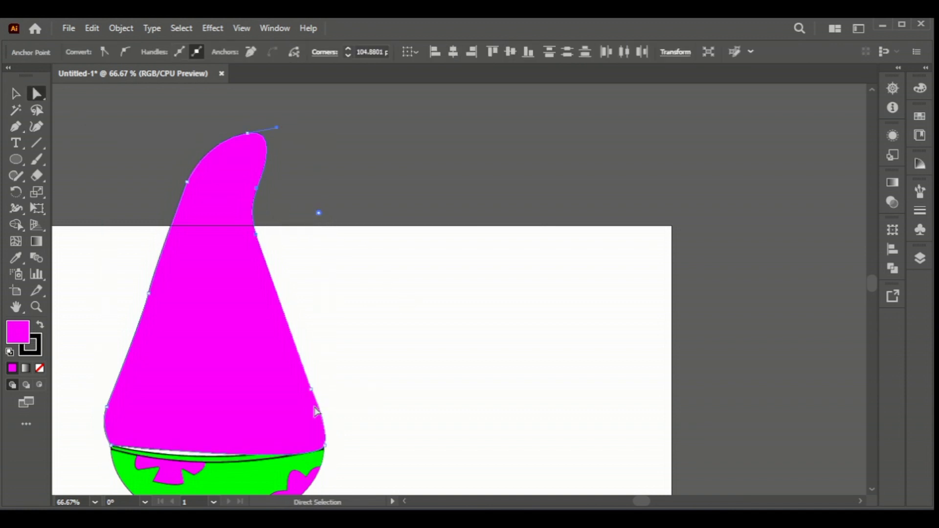
pyautogui.scroll(4, 313, 397)
pyautogui.moveTo(310, 342)
pyautogui.mouseDown()
pyautogui.moveTo(677, 259)
pyautogui.moveTo(321, 352)
pyautogui.mouseUp()
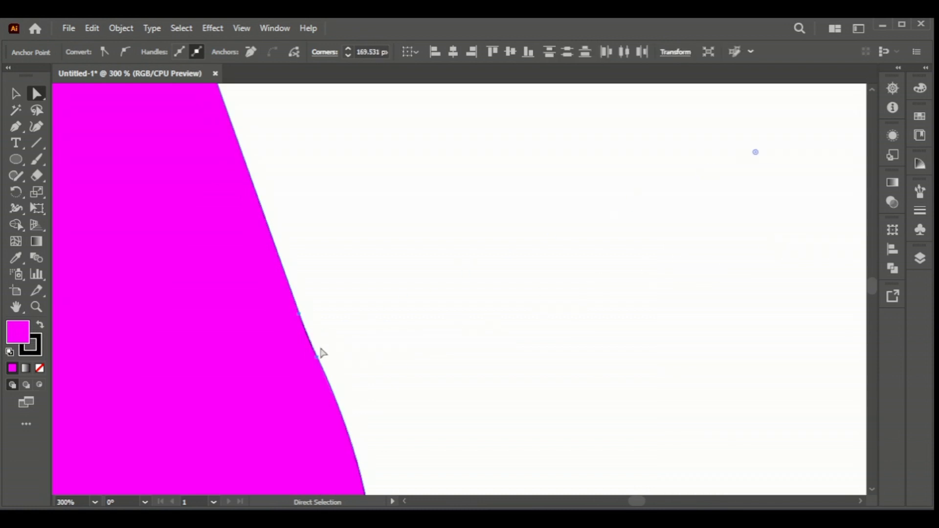
pyautogui.scroll(-3, 86, 395)
pyautogui.scroll(-2, 86, 394)
pyautogui.click(404, 501)
pyautogui.scroll(4, 267, 398)
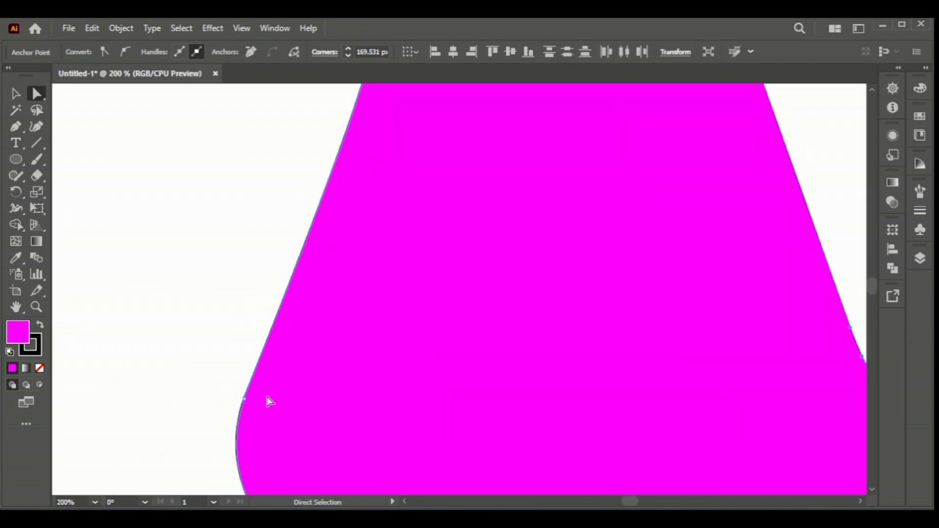
pyautogui.scroll(-3, 266, 398)
# Step: Try bending the body's bottom edge with the Anchor Point tool, then undo it
pyautogui.moveTo(16, 126)
pyautogui.mouseDown()
pyautogui.moveTo(83, 153)
pyautogui.moveTo(83, 176)
pyautogui.mouseUp()
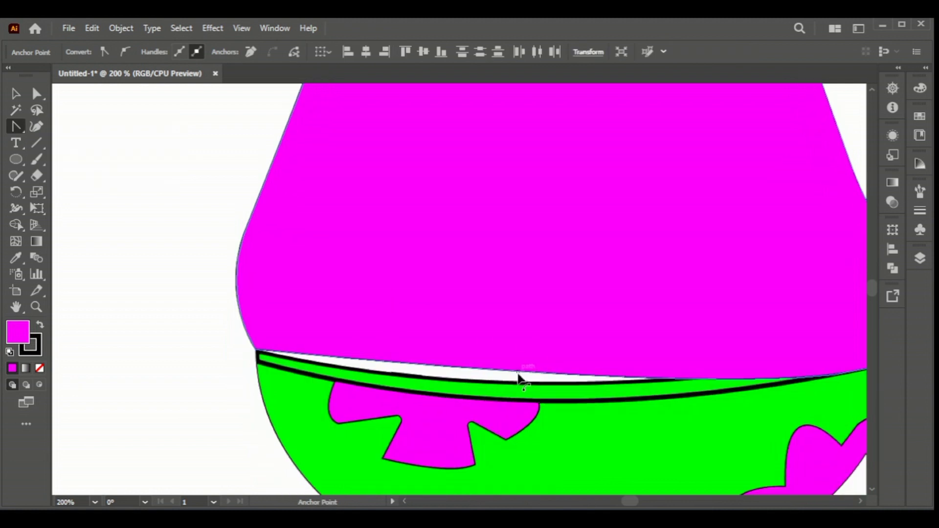
pyautogui.moveTo(518, 377); pyautogui.dragTo(520, 397)
pyautogui.rightClick(364, 256)
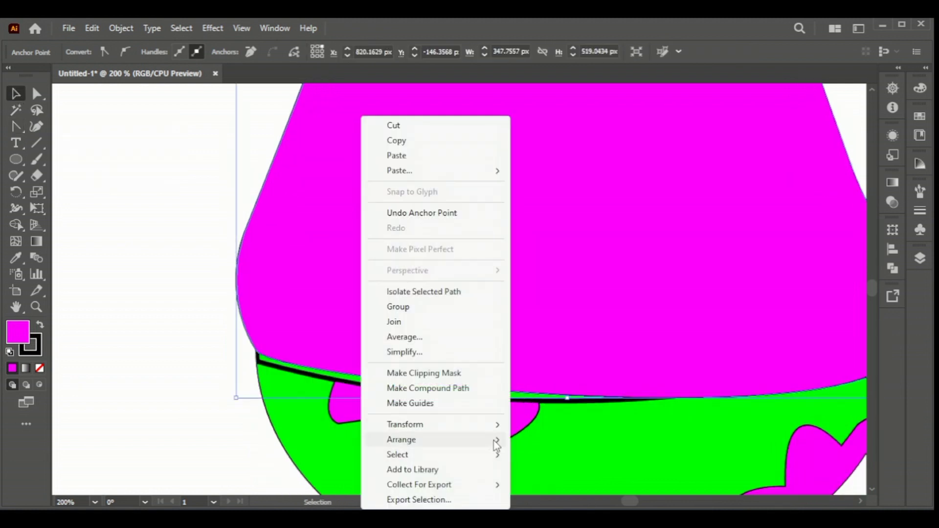
pyautogui.press('Escape')
pyautogui.hotkey('ctrl', 'z')
pyautogui.press('v')
pyautogui.click(93, 327)
pyautogui.hscroll(3, 861, 501)
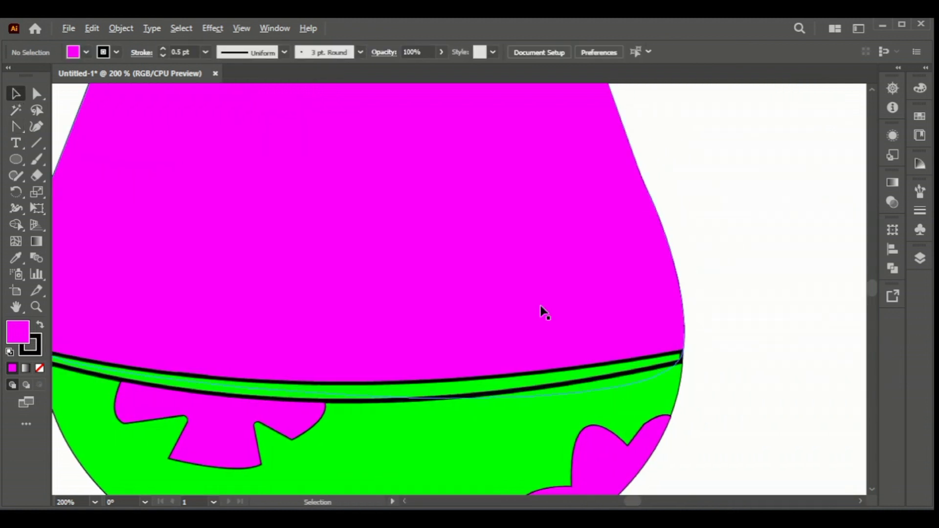
pyautogui.scroll(-2, 494, 289)
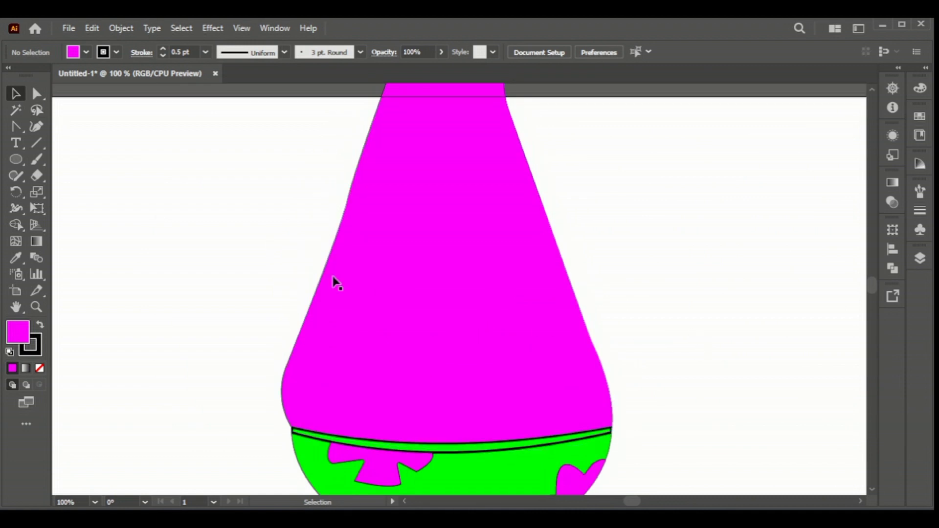
pyautogui.scroll(4, 628, 441)
# Step: Nudge the green waistband strip and shorts shape slightly upward
pyautogui.click(37, 97)
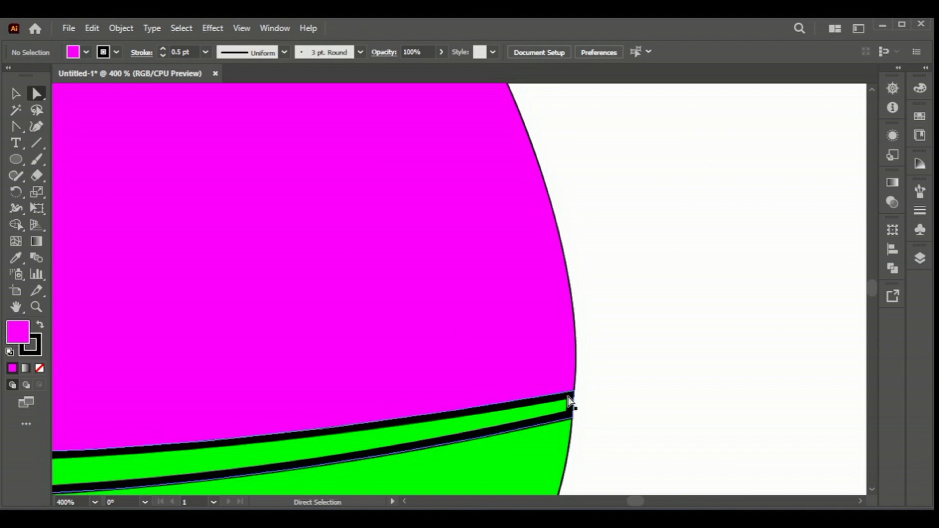
pyautogui.click(574, 394)
pyautogui.keyDown('ctrl'); pyautogui.click(573, 418); pyautogui.keyUp('ctrl')
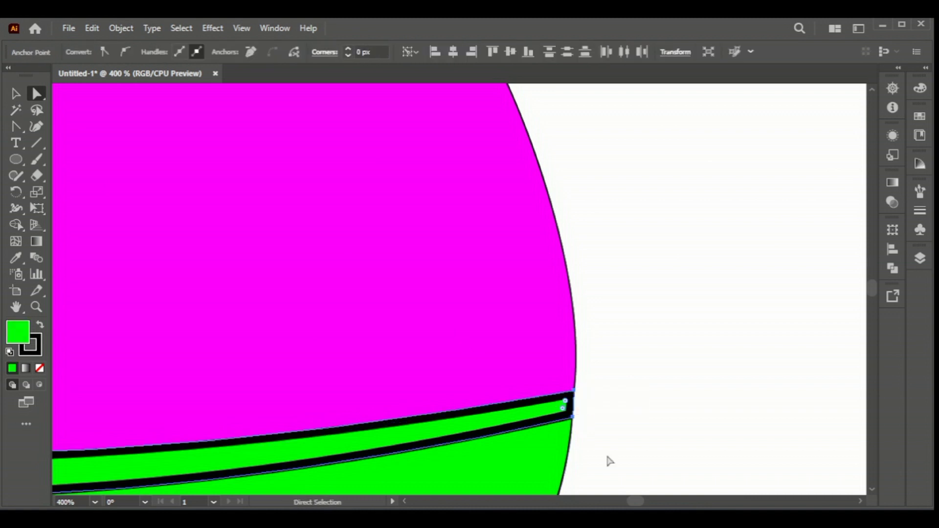
pyautogui.press('Up')
pyautogui.press('Up')
pyautogui.press('Up')
pyautogui.press('Up')
pyautogui.press('Up')
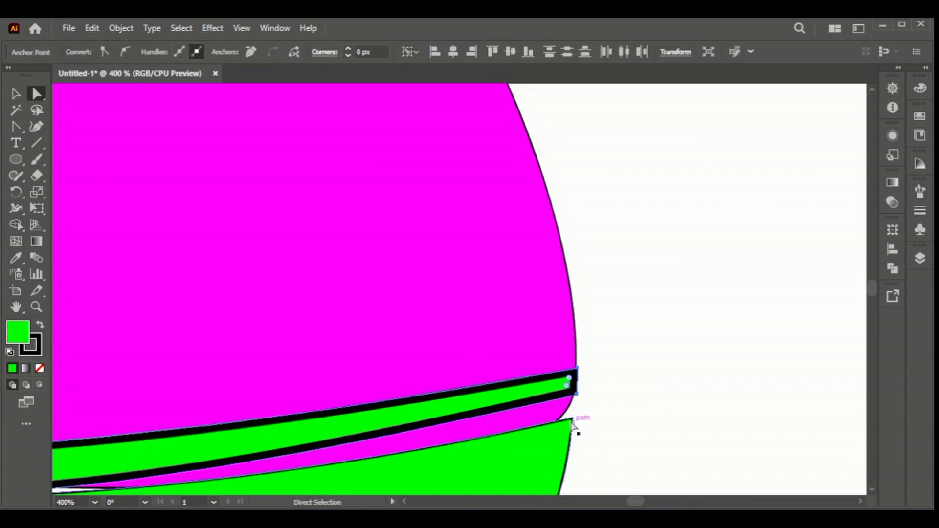
pyautogui.click(572, 418)
pyautogui.press('Up')
pyautogui.press('Up')
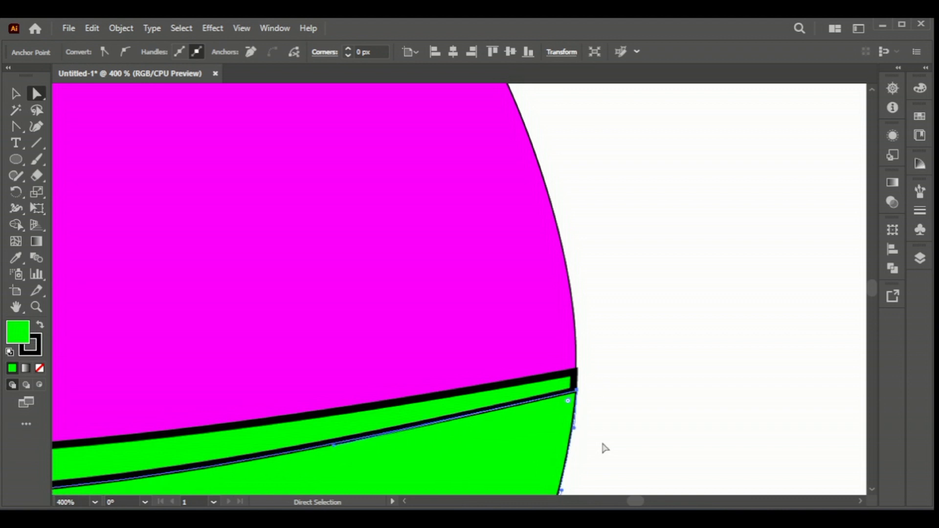
pyautogui.click(631, 409)
pyautogui.keyDown('alt'); pyautogui.scroll(-3, 560, 435); pyautogui.keyUp('alt')
pyautogui.keyDown('alt'); pyautogui.scroll(-1, 560, 435); pyautogui.keyUp('alt')
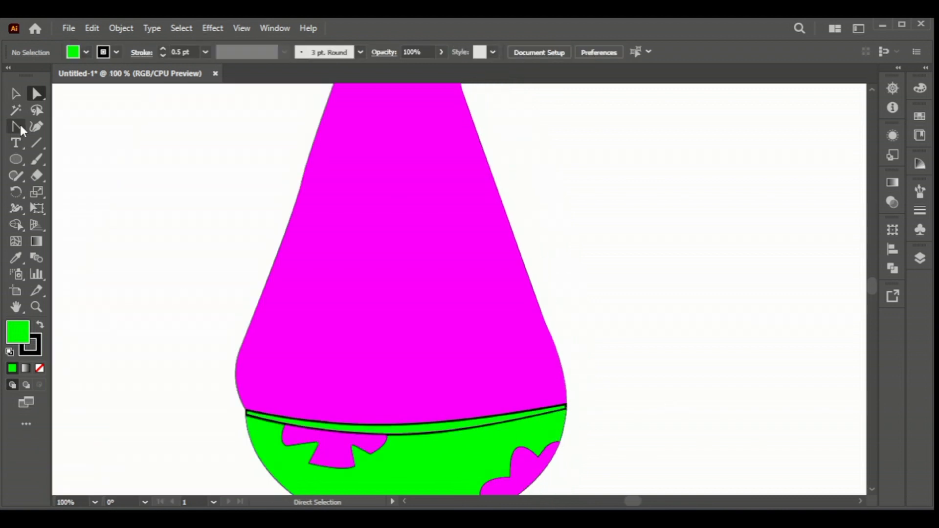
pyautogui.click(411, 437)
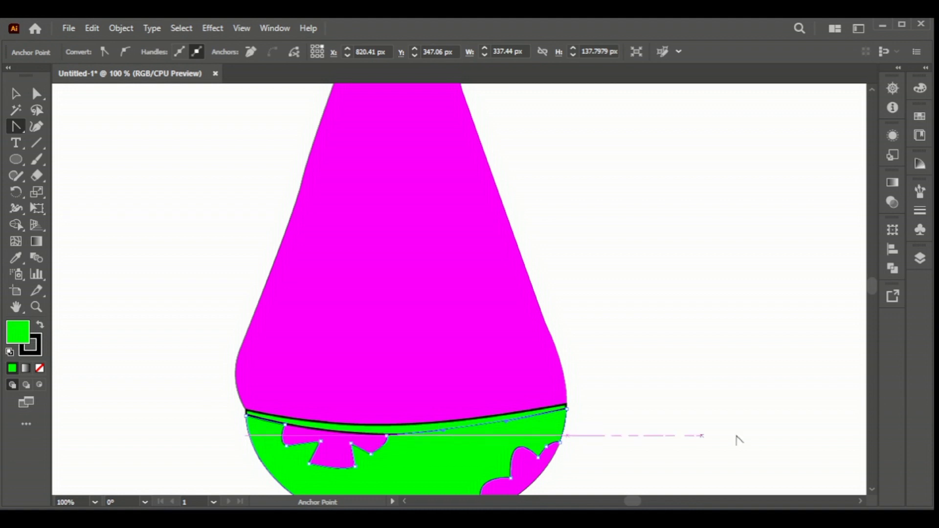
pyautogui.press('v')
pyautogui.click(165, 277)
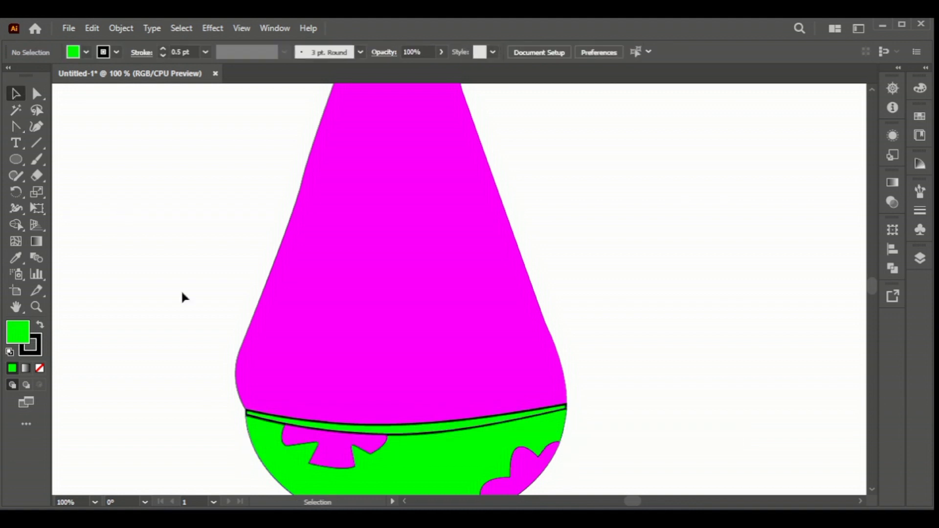
pyautogui.keyDown('alt'); pyautogui.scroll(3, 262, 434); pyautogui.keyUp('alt')
# Step: Nudge the waistband's left-end anchors up and to the left
pyautogui.press('a')
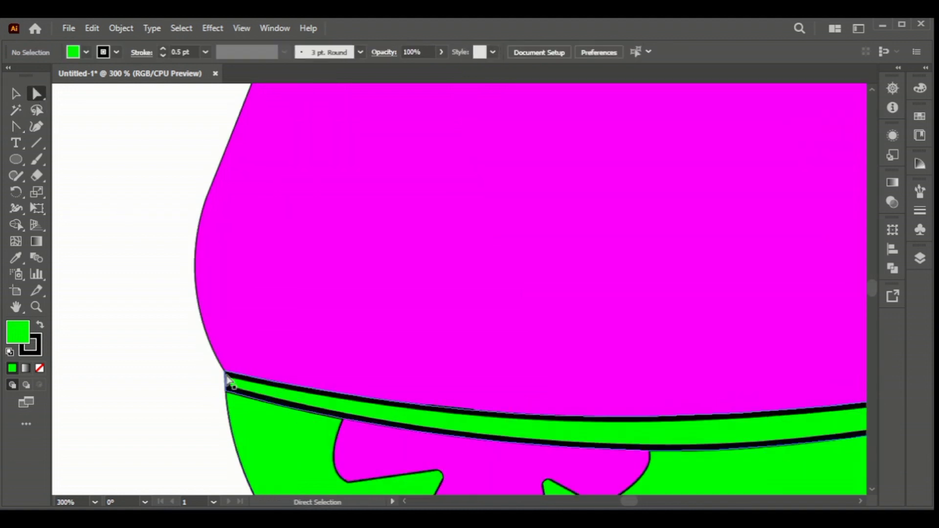
pyautogui.click(227, 379)
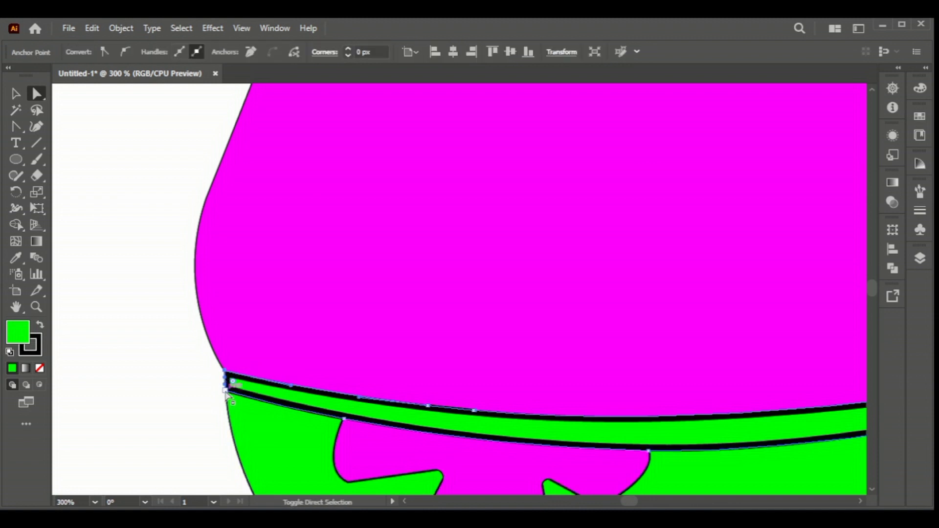
pyautogui.press('Up')
pyautogui.press('Up')
pyautogui.press('Up')
pyautogui.press('Left')
pyautogui.press('Left')
pyautogui.press('Left')
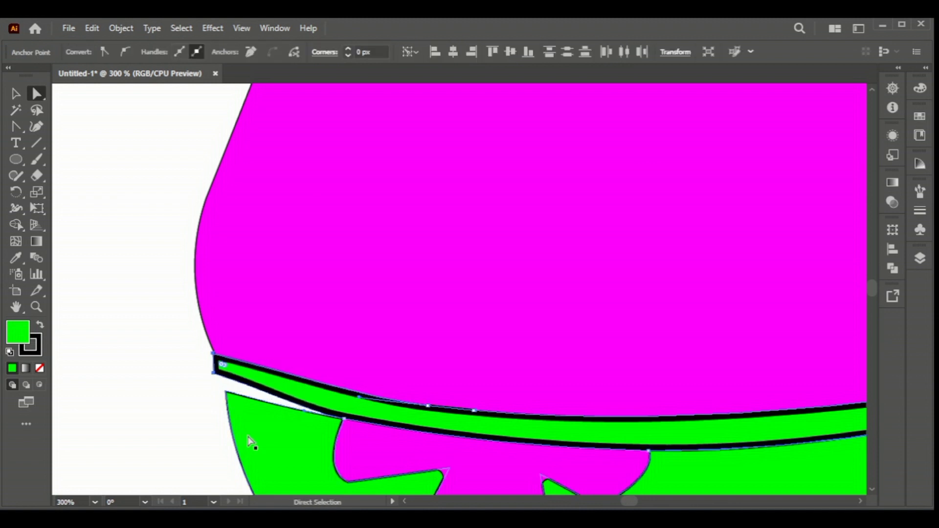
pyautogui.press('Up')
pyautogui.press('Up')
pyautogui.press('Up')
pyautogui.press('Left')
pyautogui.press('Left')
pyautogui.press('Left')
# Step: Pull the shorts' top-left corner up to meet the waistband
pyautogui.moveTo(252, 400); pyautogui.dragTo(238, 381)
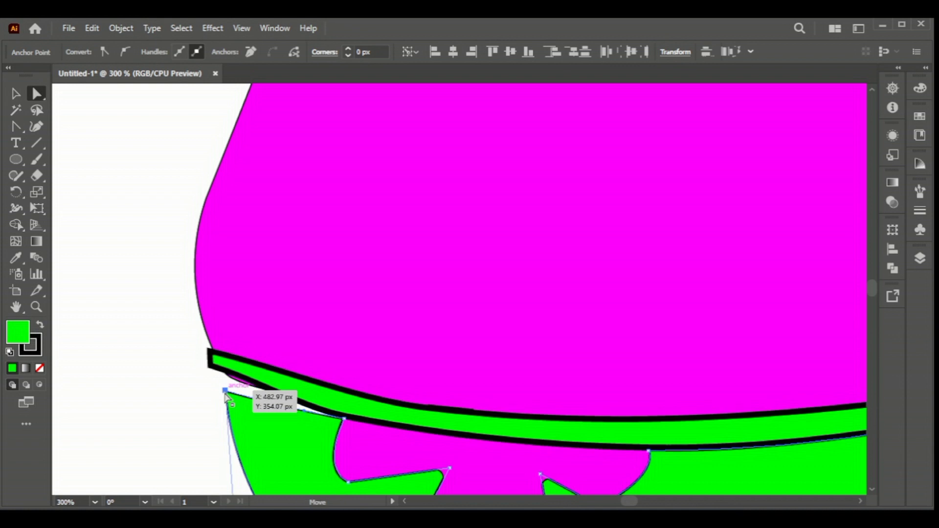
pyautogui.press('Up')
pyautogui.press('Up')
pyautogui.press('Up')
pyautogui.press('Left')
pyautogui.press('Left')
pyautogui.click(154, 400)
# Step: Change the body's magenta fill to orange, trying several orange and red swatches first
pyautogui.scroll(-4, 166, 397)
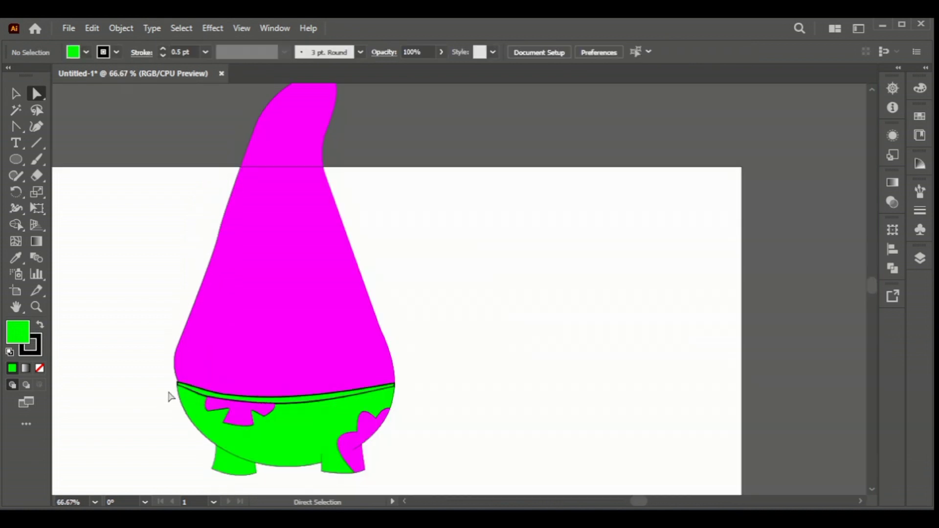
pyautogui.click(276, 238)
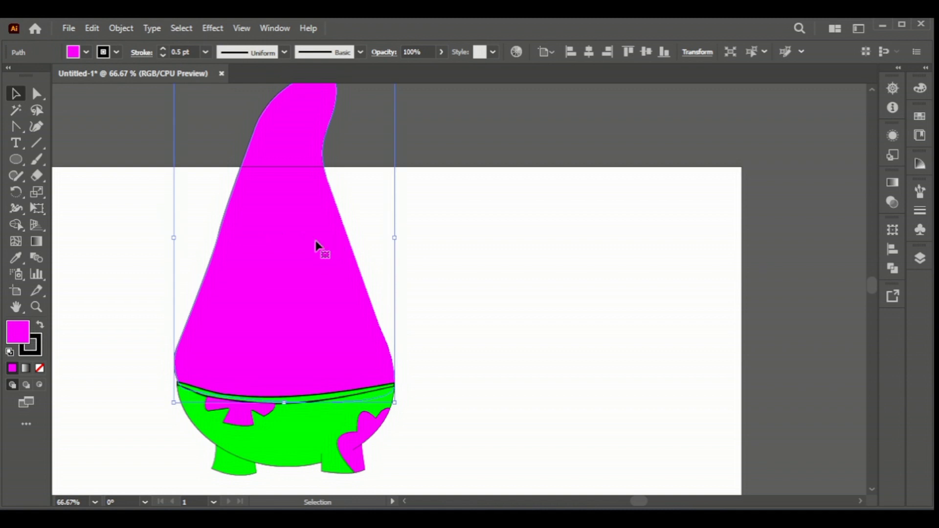
pyautogui.click(921, 119)
pyautogui.click(856, 154)
pyautogui.click(865, 153)
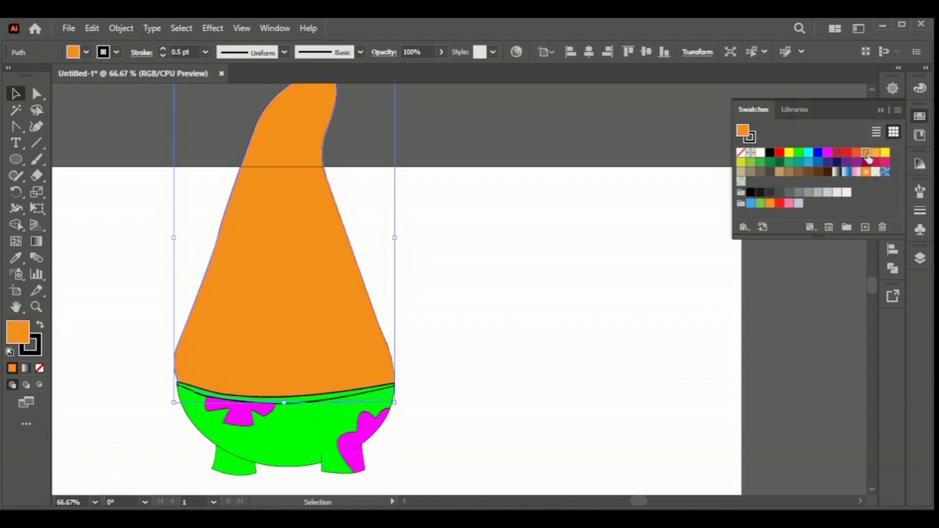
pyautogui.click(856, 154)
pyautogui.click(856, 154)
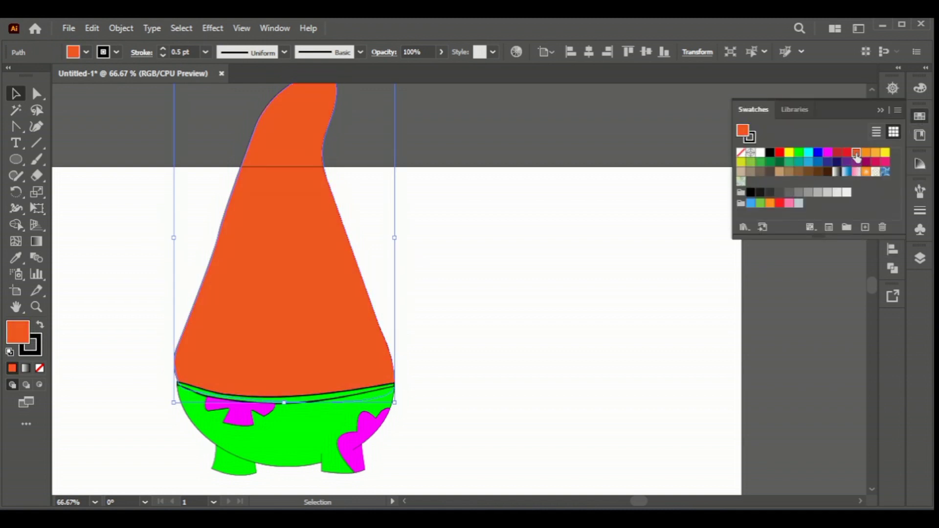
pyautogui.click(866, 154)
pyautogui.click(880, 154)
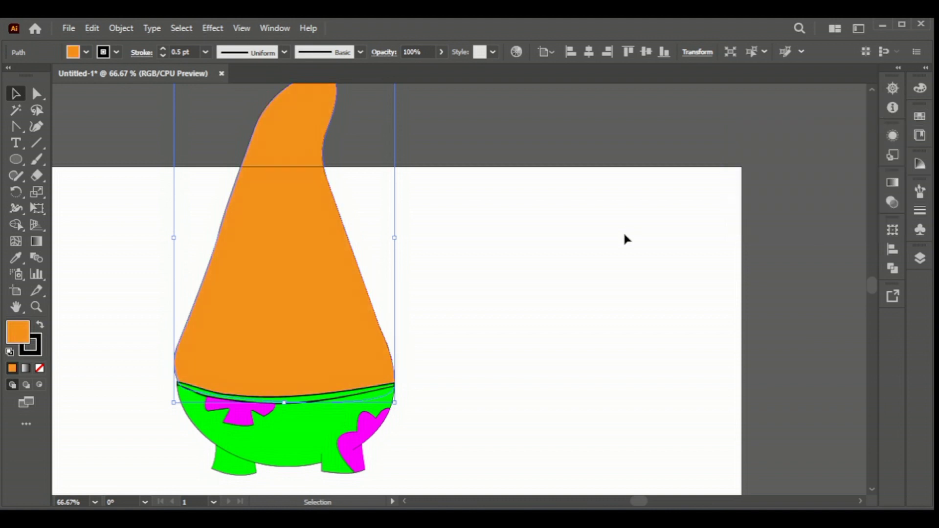
pyautogui.scroll(2, 601, 254)
# Step: Adjust the head's top anchor with Direct Selection to round the tip
pyautogui.click(36, 93)
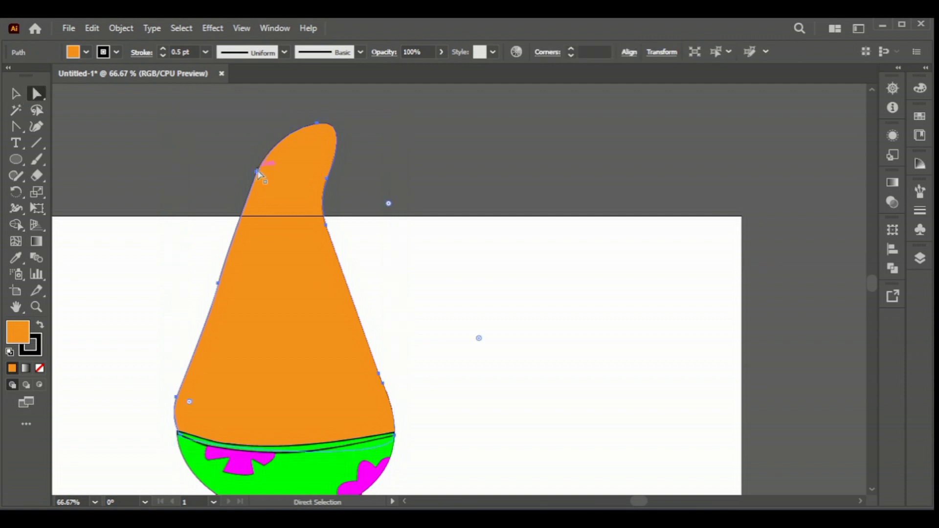
pyautogui.click(304, 215)
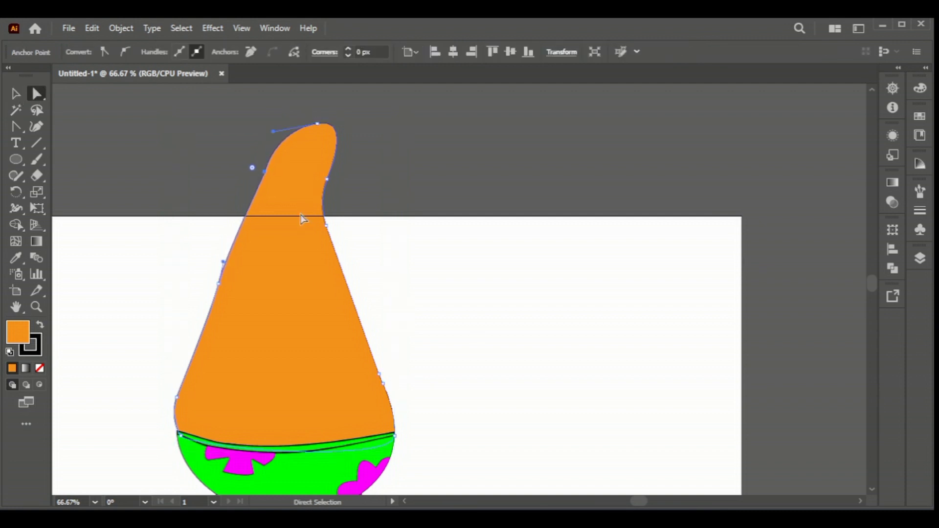
pyautogui.click(319, 125)
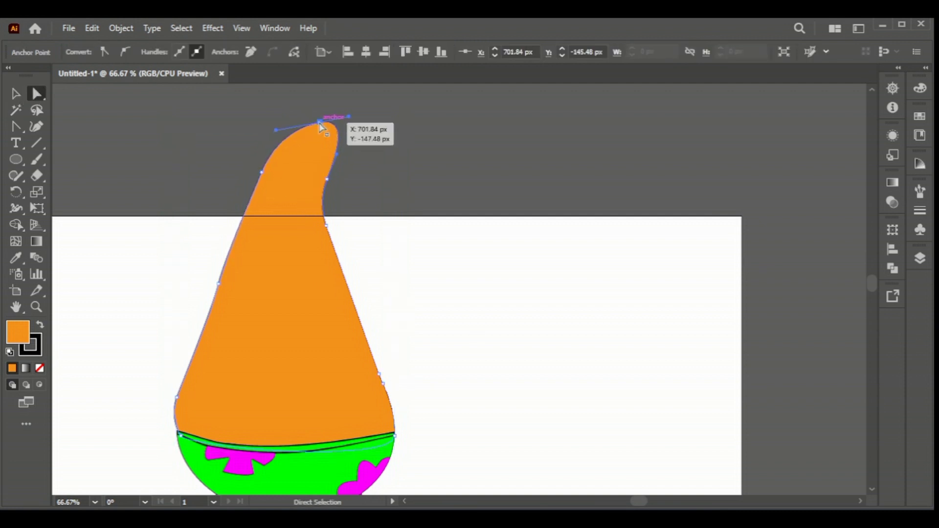
# Step: Marquee-select every piece of the figure and drag it down onto the artboard
pyautogui.press('v')
pyautogui.click(156, 166)
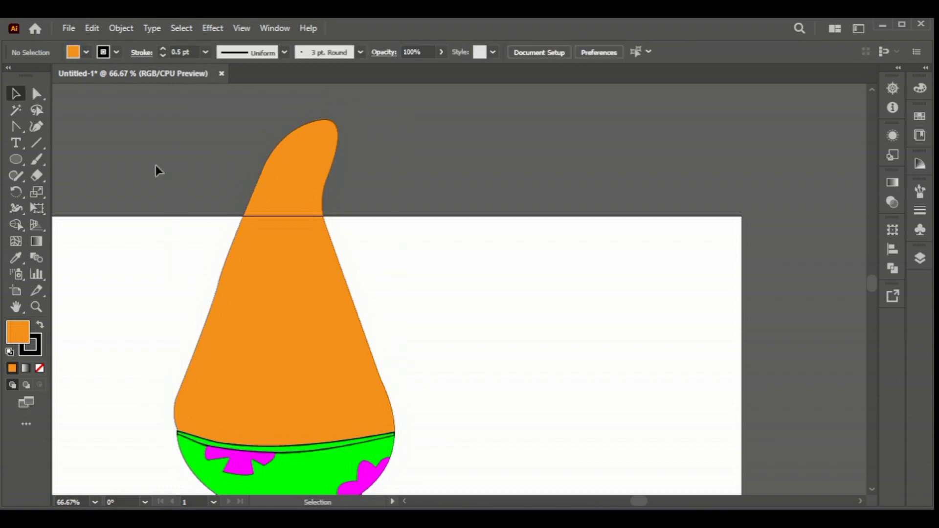
pyautogui.scroll(-2, 151, 171)
pyautogui.moveTo(153, 173)
pyautogui.mouseDown()
pyautogui.moveTo(393, 428)
pyautogui.moveTo(419, 491)
pyautogui.mouseUp()
pyautogui.scroll(-10, 304, 280)
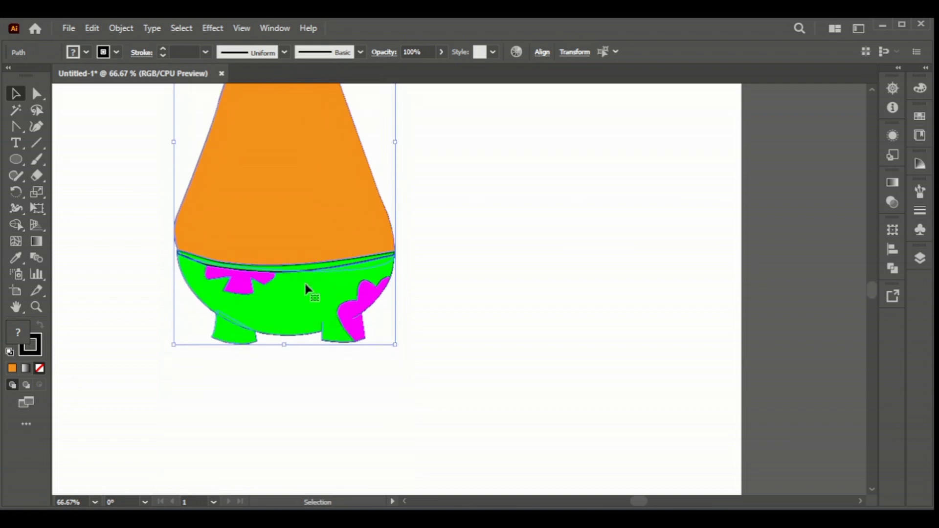
pyautogui.moveTo(299, 221); pyautogui.dragTo(277, 356)
# Step: Give the orange body a red stroke at 5 pt weight
pyautogui.click(457, 335)
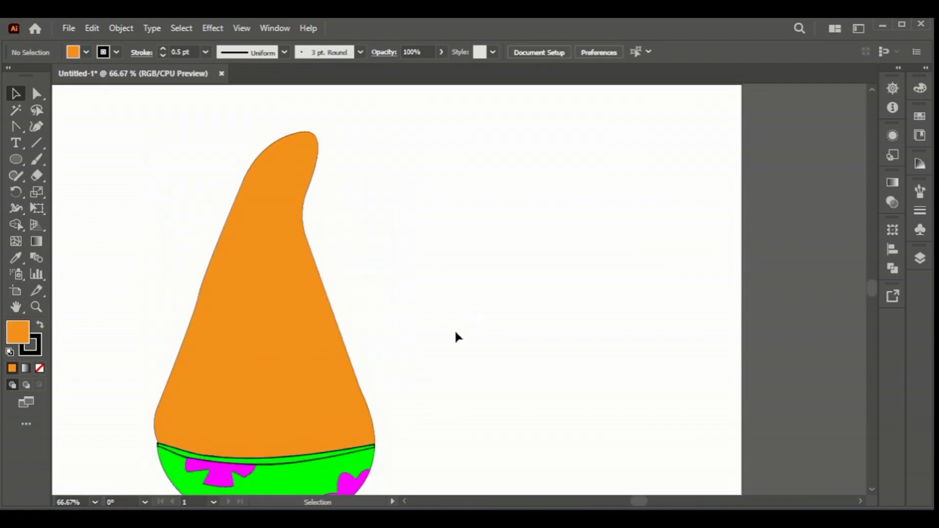
pyautogui.click(350, 349)
pyautogui.click(919, 117)
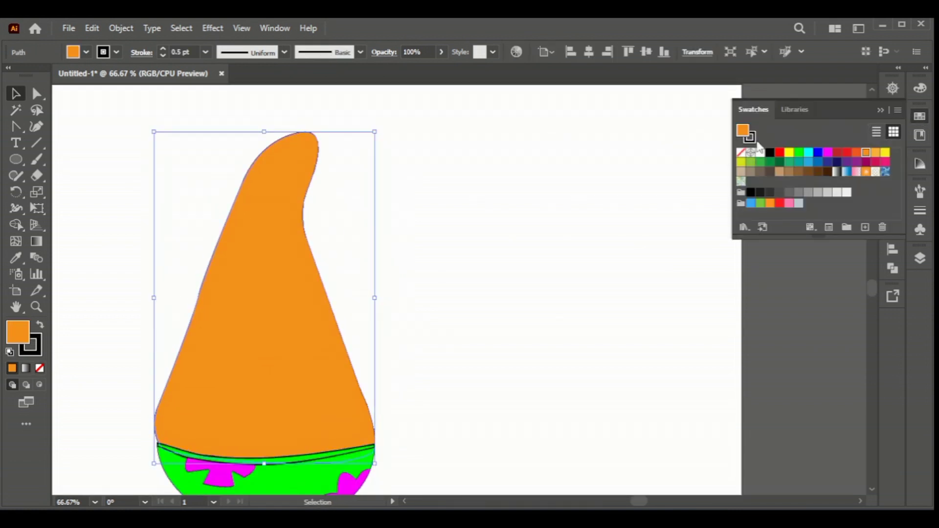
pyautogui.click(851, 156)
pyautogui.click(881, 109)
pyautogui.click(164, 48)
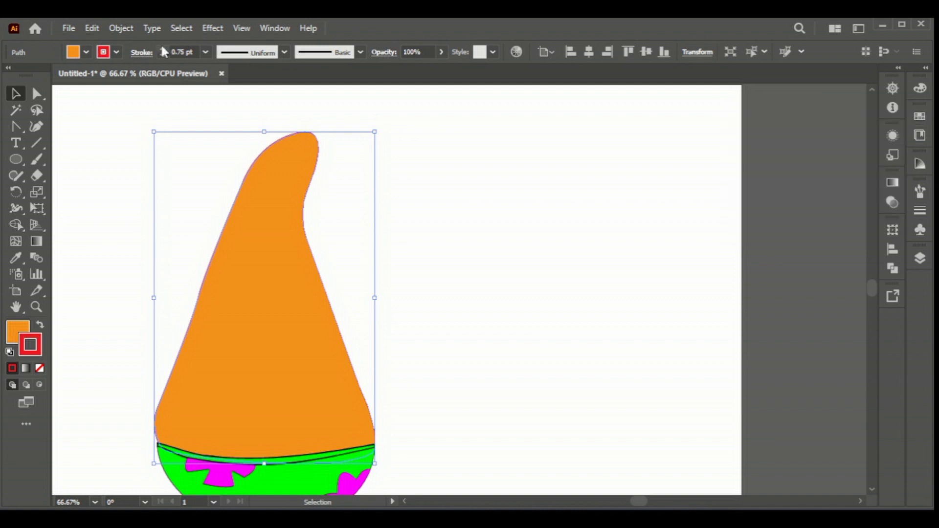
pyautogui.click(162, 49)
# Step: Reselect the orange body and open the Effect menu
pyautogui.click(489, 269)
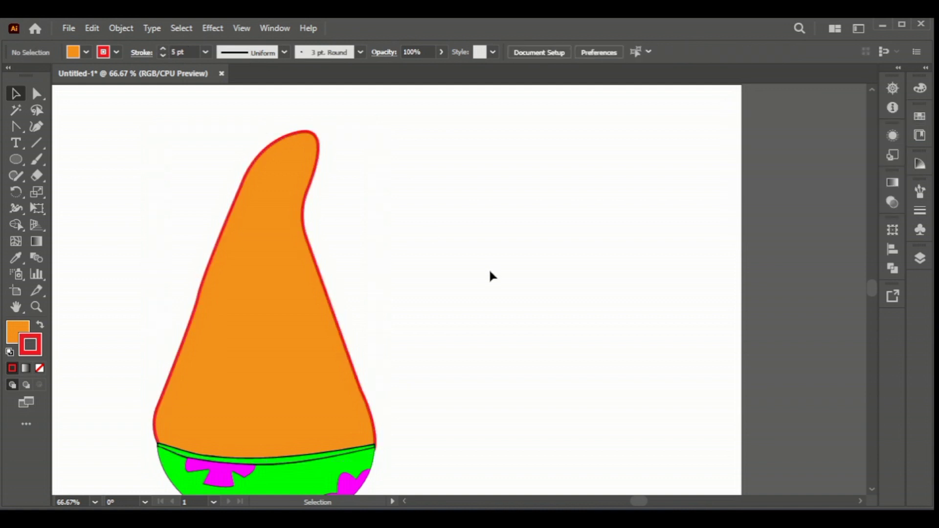
pyautogui.click(349, 355)
pyautogui.click(212, 28)
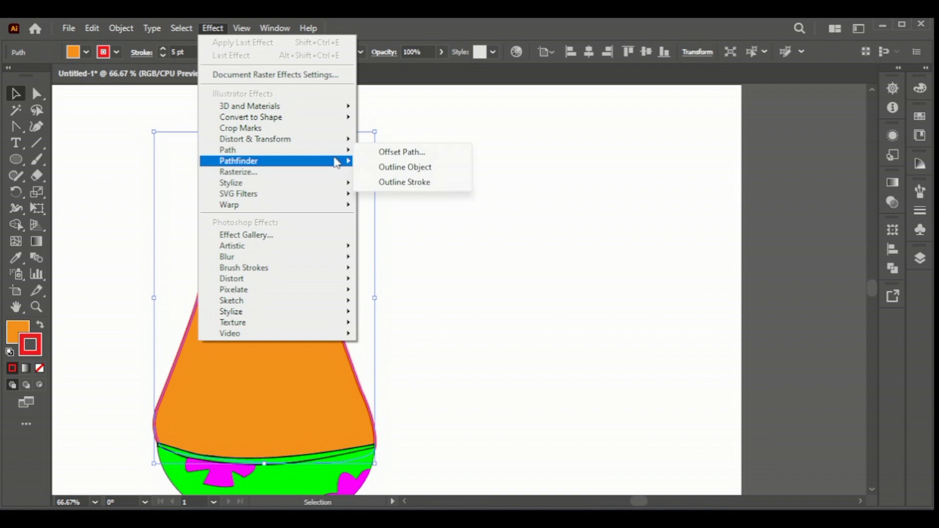
pyautogui.moveTo(228, 150)
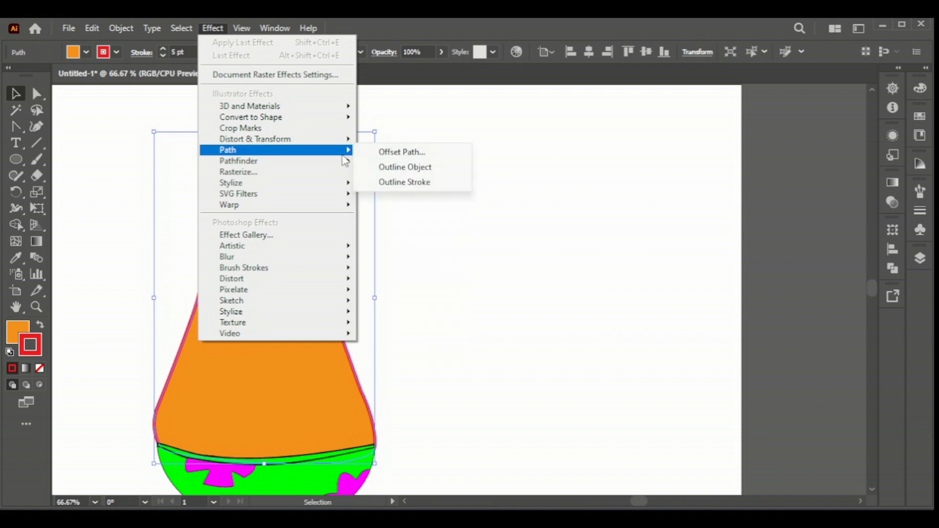
pyautogui.moveTo(230, 183)
pyautogui.click(402, 223)
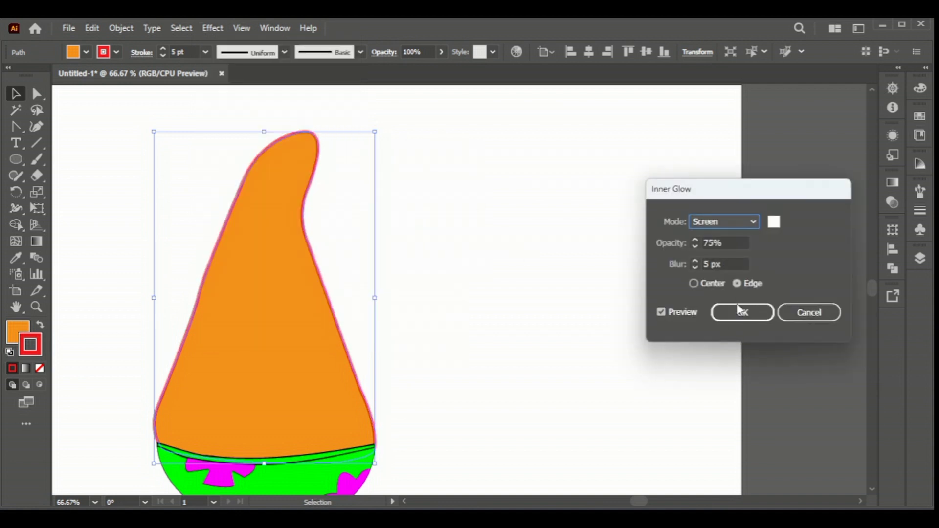
pyautogui.click(773, 224)
pyautogui.click(865, 249)
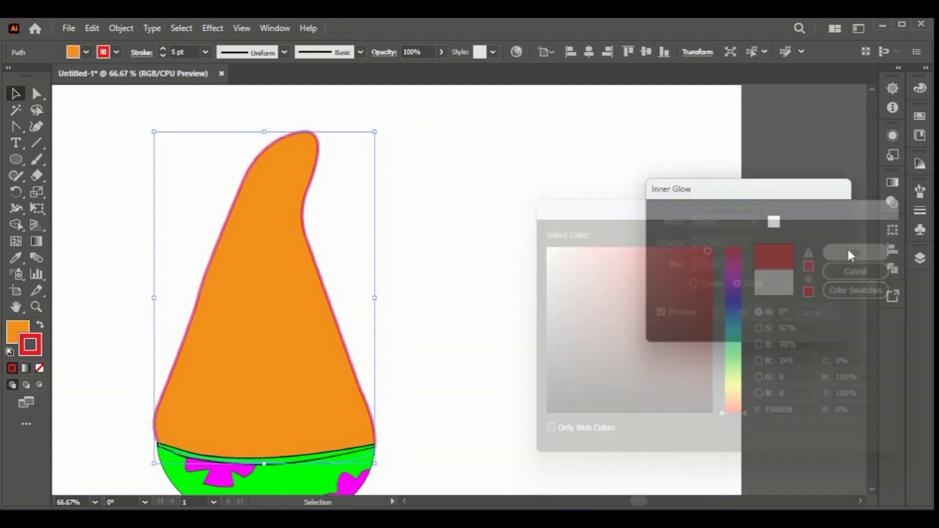
pyautogui.click(738, 313)
pyautogui.click(566, 317)
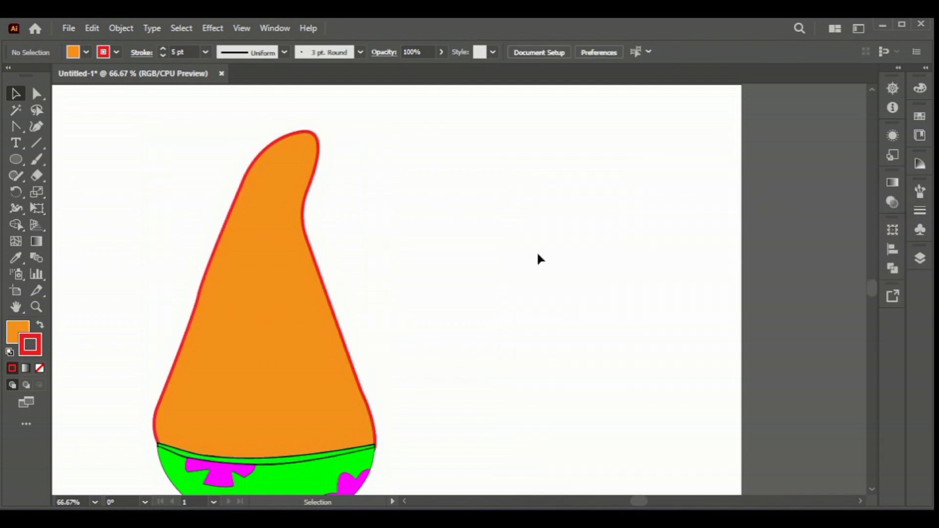
# Step: Duplicate the red swatch and edit it in CMYK to magenta 85, black 2
pyautogui.click(272, 309)
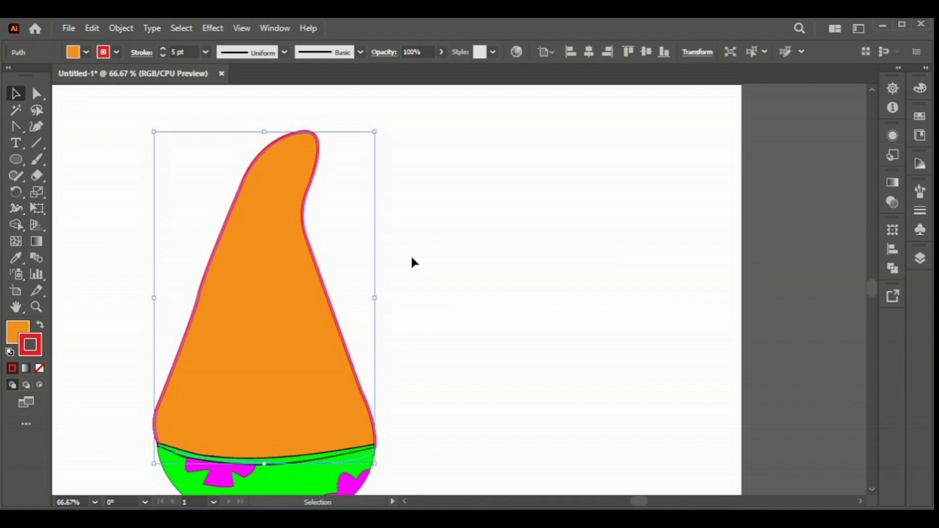
pyautogui.click(920, 119)
pyautogui.click(865, 226)
pyautogui.doubleClick(750, 182)
pyautogui.click(802, 249)
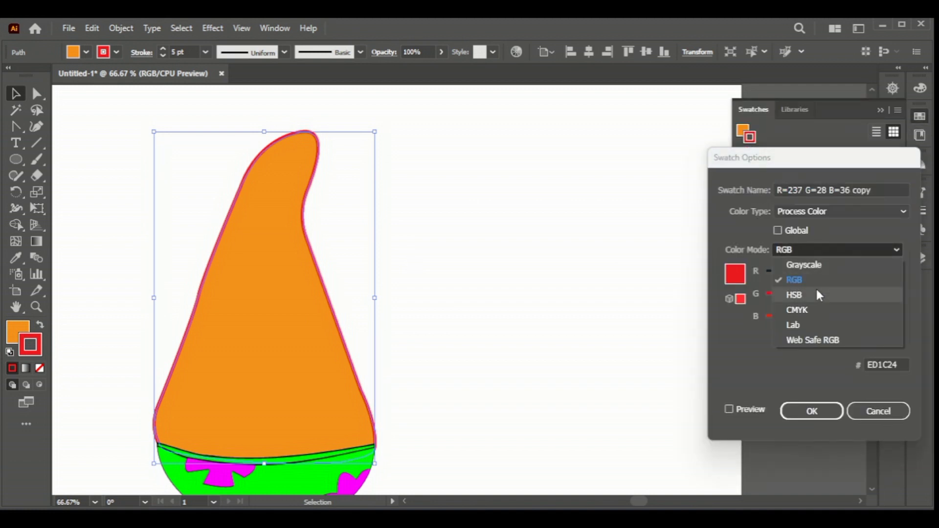
pyautogui.click(830, 305)
pyautogui.moveTo(851, 291); pyautogui.dragTo(838, 290)
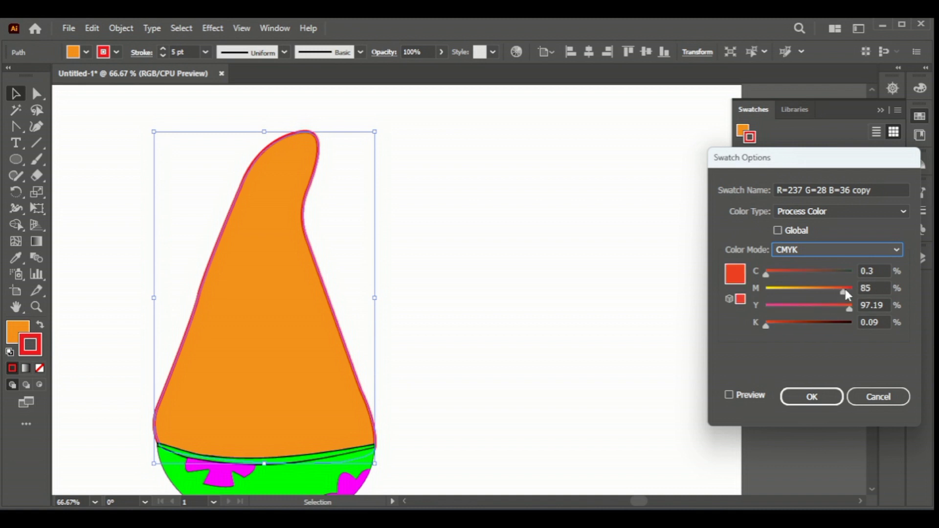
pyautogui.moveTo(766, 326); pyautogui.dragTo(771, 325)
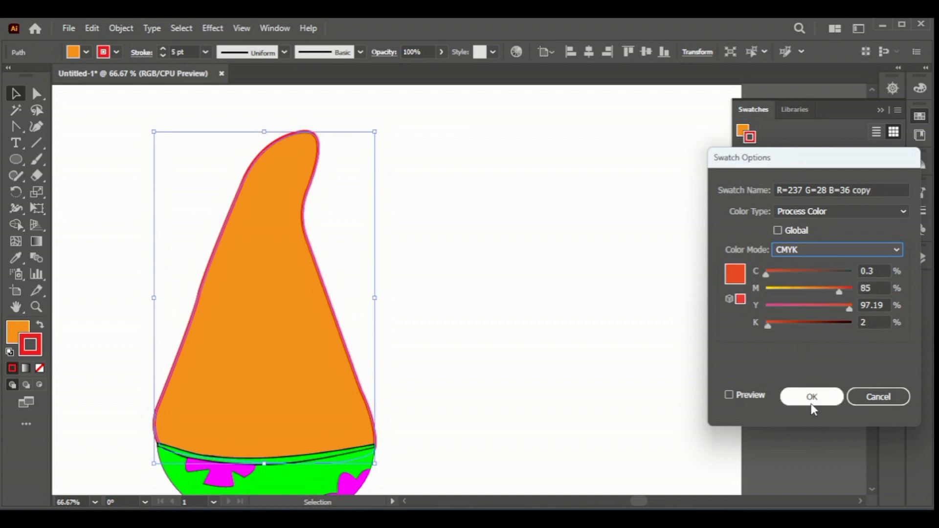
pyautogui.click(811, 397)
# Step: Re-edit the red swatch in CMYK, toning it toward a salmon red
pyautogui.click(620, 318)
pyautogui.click(303, 331)
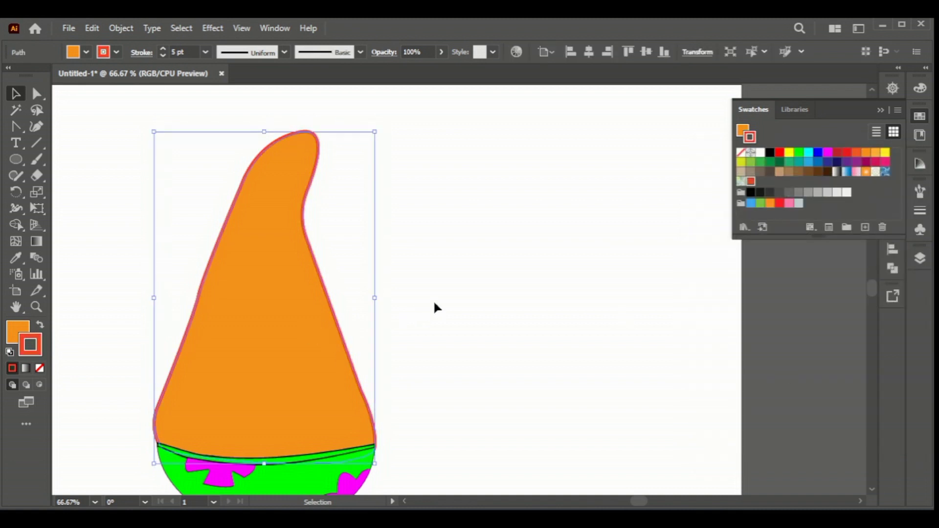
pyautogui.doubleClick(752, 182)
pyautogui.click(804, 252)
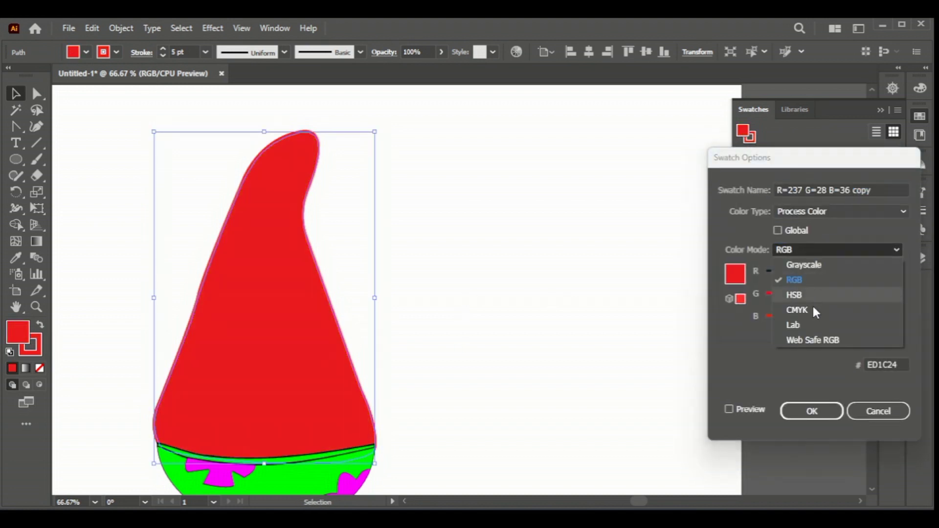
pyautogui.click(813, 309)
pyautogui.moveTo(850, 292)
pyautogui.mouseDown()
pyautogui.moveTo(836, 293)
pyautogui.moveTo(842, 310)
pyautogui.mouseUp()
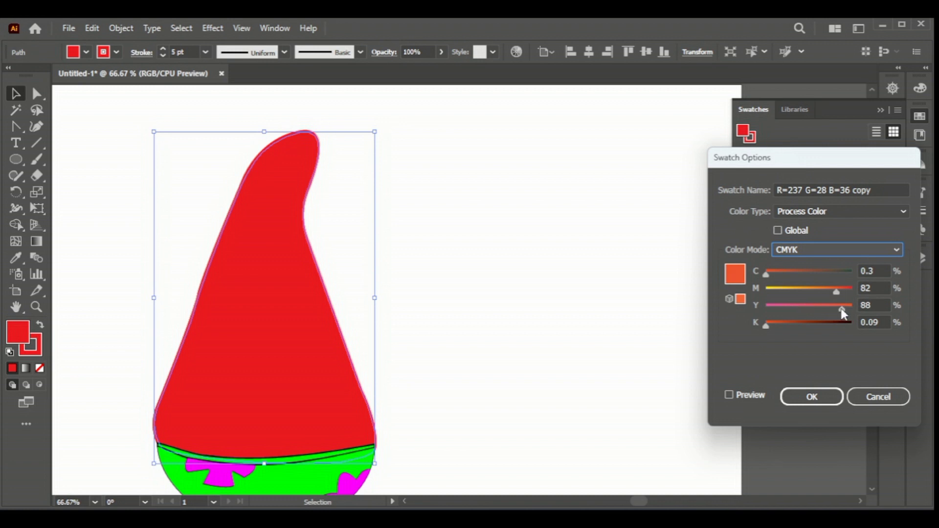
pyautogui.click(826, 397)
pyautogui.click(562, 328)
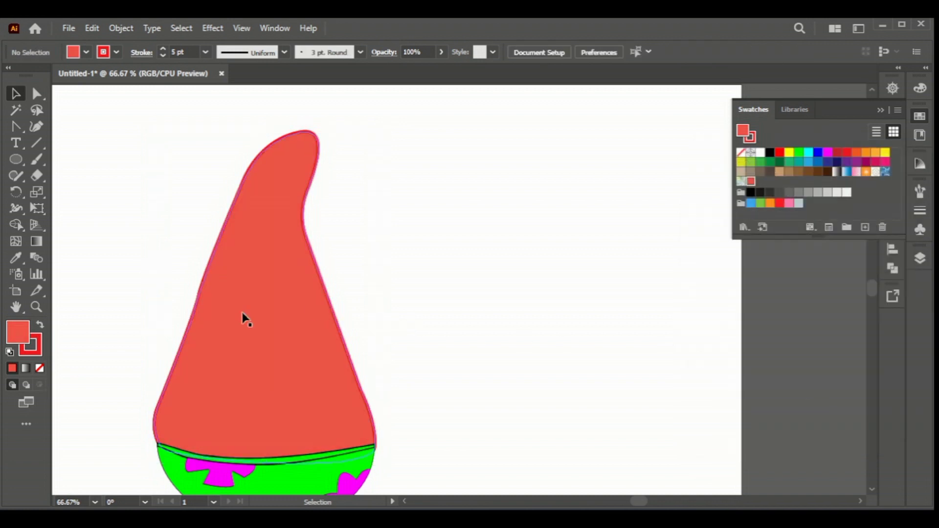
# Step: Lighten the swatch to coral (C 0.51 M 72 Y 62 K 0) and fill the body with it
pyautogui.doubleClick(751, 183)
pyautogui.click(827, 249)
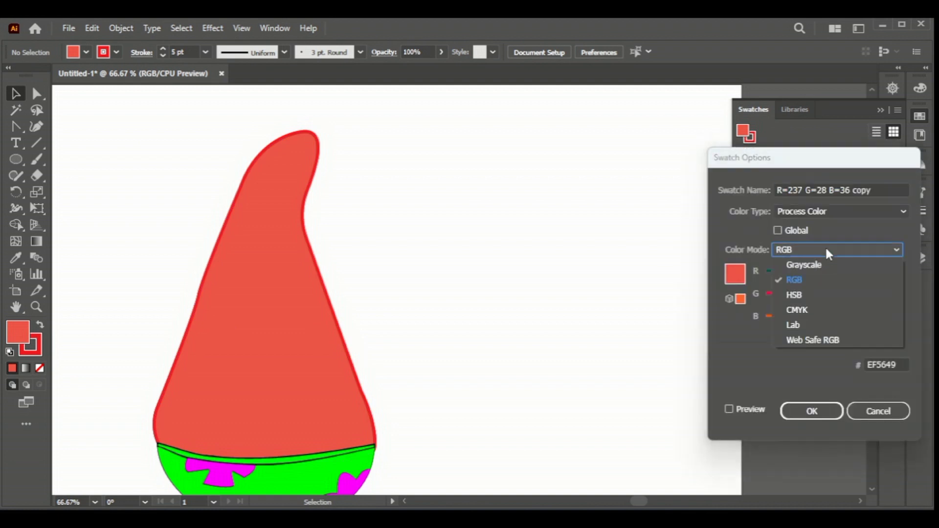
pyautogui.click(807, 309)
pyautogui.moveTo(821, 310); pyautogui.dragTo(828, 289)
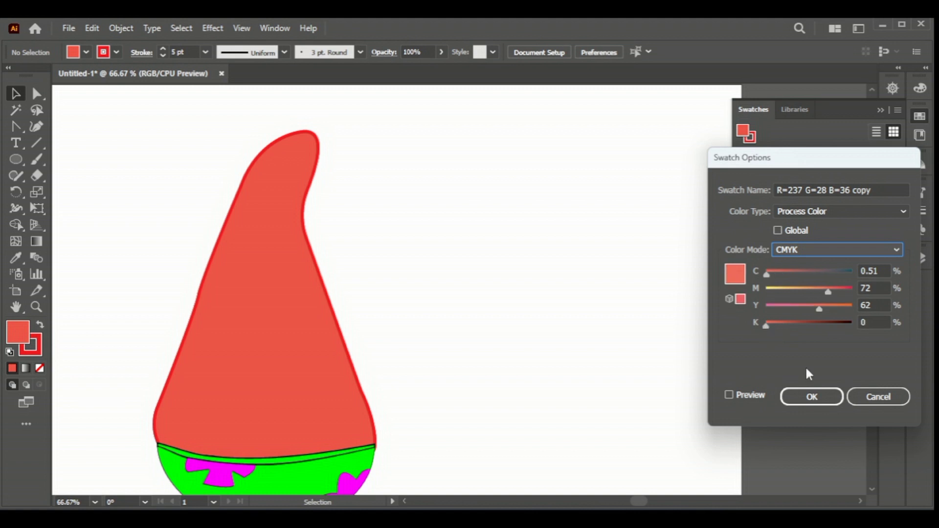
pyautogui.click(807, 396)
pyautogui.click(274, 293)
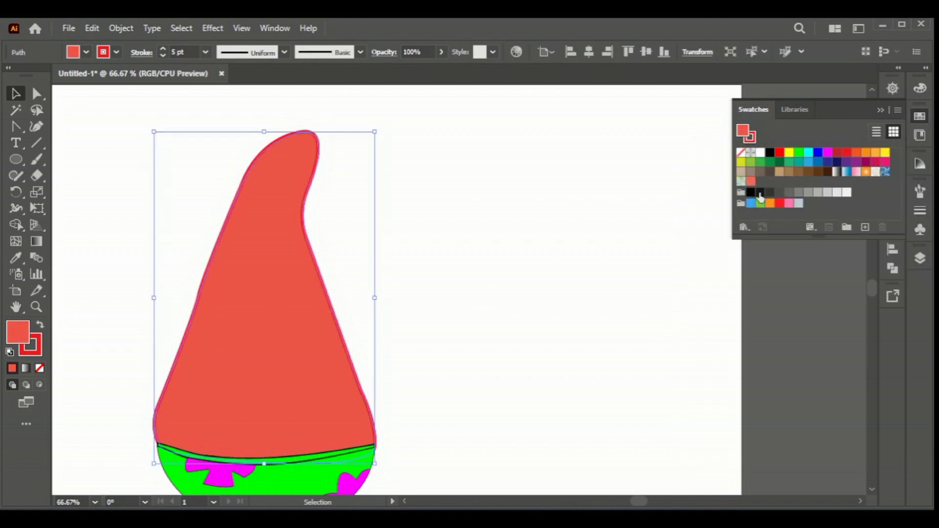
pyautogui.click(751, 181)
pyautogui.click(639, 242)
pyautogui.click(880, 110)
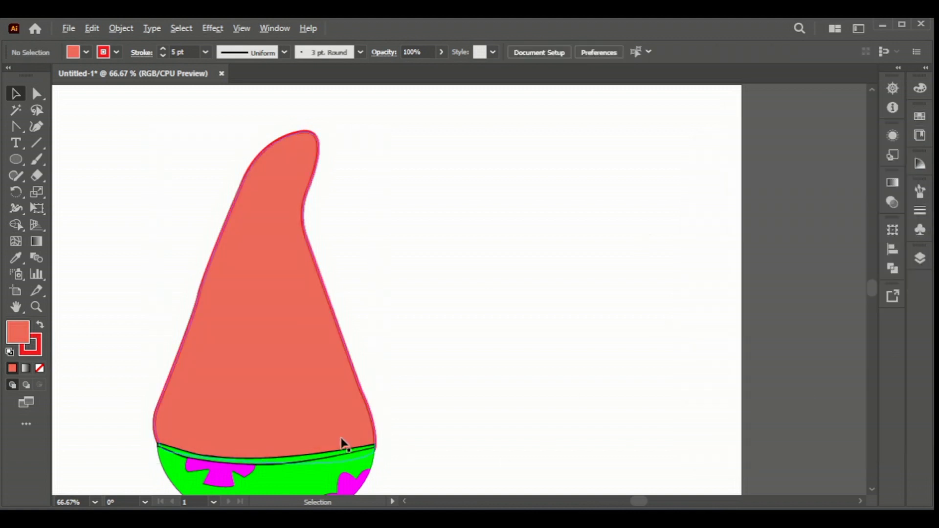
# Step: Reduce the body's outline weight from 5 pt to 3 pt
pyautogui.scroll(1, 387, 434)
pyautogui.click(391, 435)
pyautogui.click(163, 55)
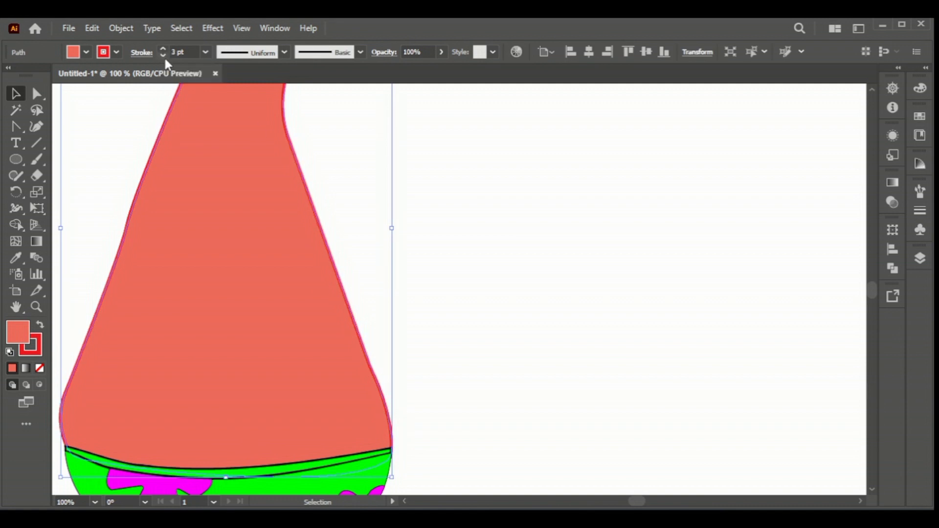
pyautogui.click(457, 324)
# Step: Narrow the body slightly by dragging its right-middle handle inward
pyautogui.scroll(-1, 461, 462)
pyautogui.scroll(-1, 406, 418)
pyautogui.click(408, 398)
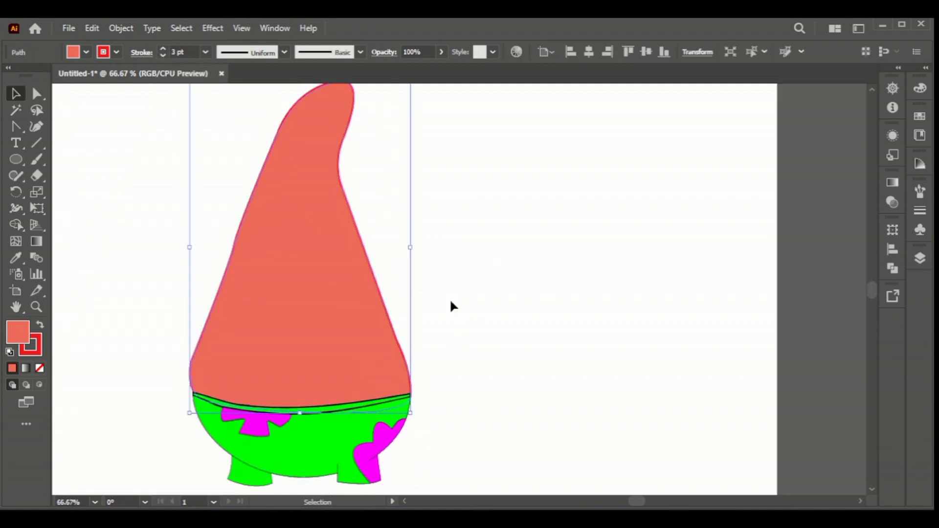
pyautogui.moveTo(411, 248); pyautogui.dragTo(406, 248)
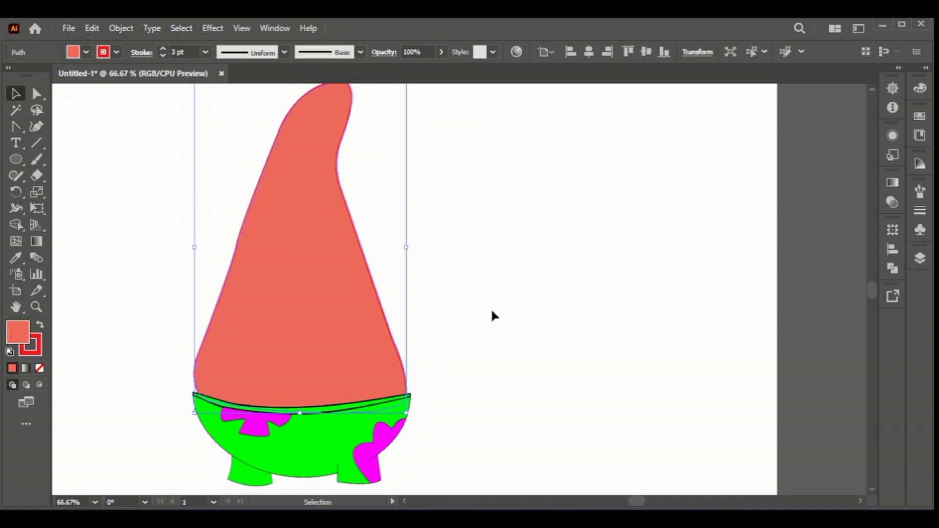
pyautogui.click(491, 307)
pyautogui.scroll(1, 262, 264)
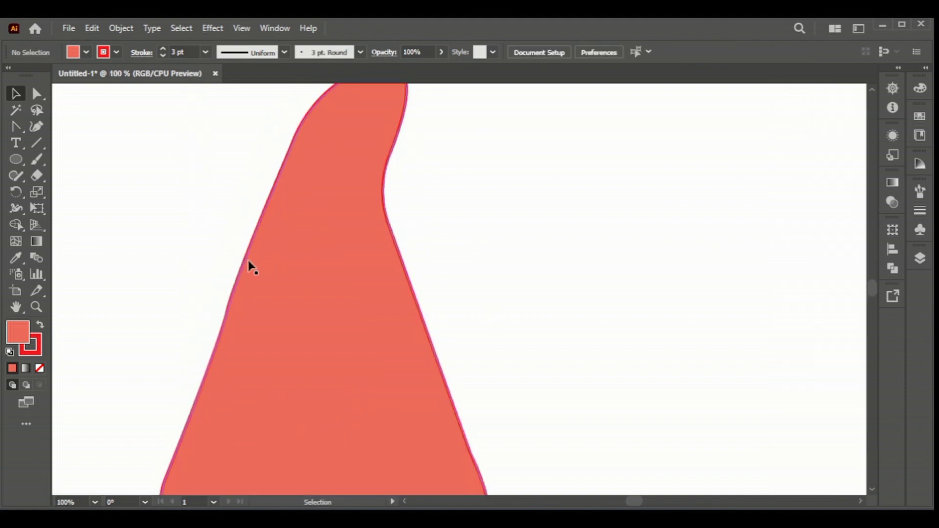
pyautogui.scroll(3, 333, 265)
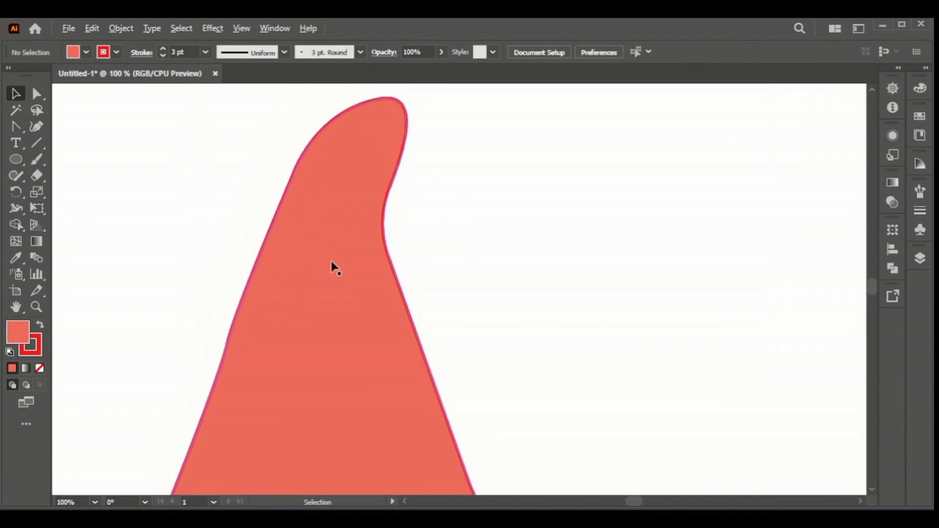
pyautogui.scroll(-1, 333, 266)
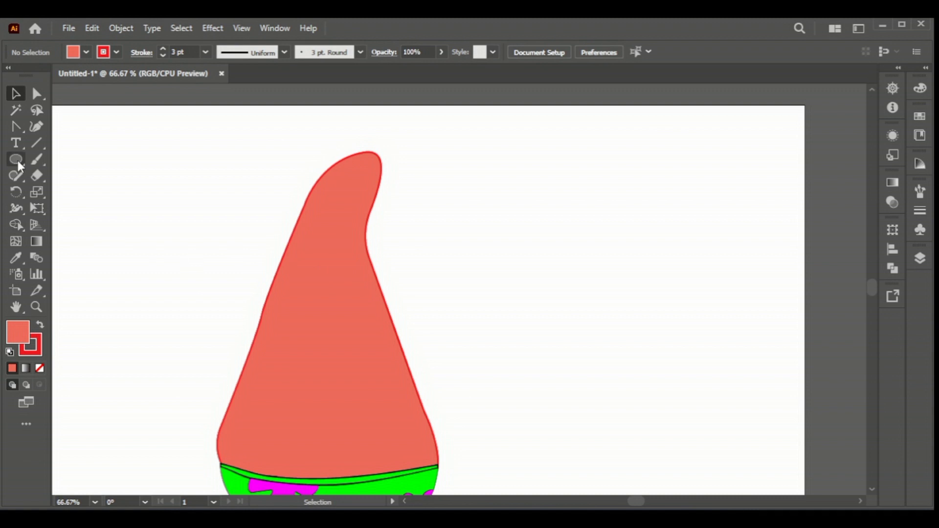
# Step: Switch to the Pen tool, start an arm path, then discard the unfinished attempt
pyautogui.rightClick(15, 126)
pyautogui.click(78, 126)
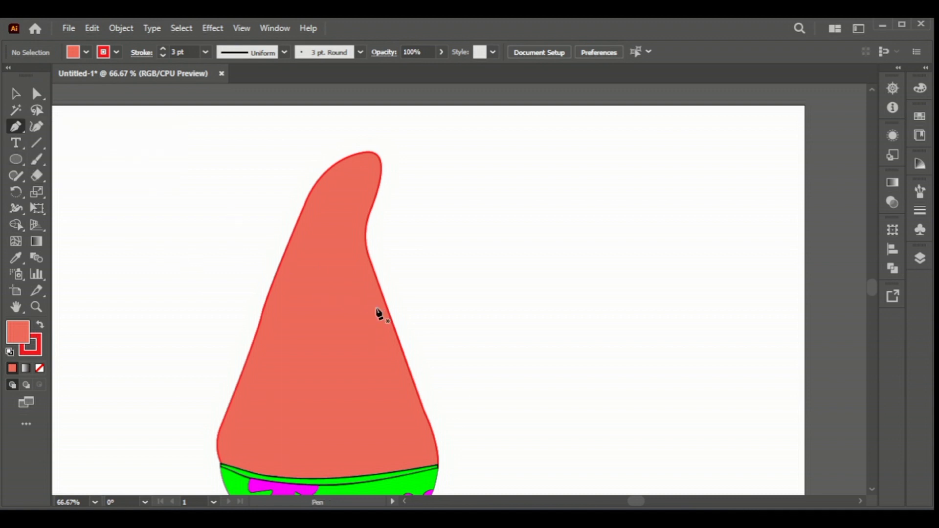
pyautogui.click(376, 314)
pyautogui.moveTo(487, 241); pyautogui.dragTo(500, 250)
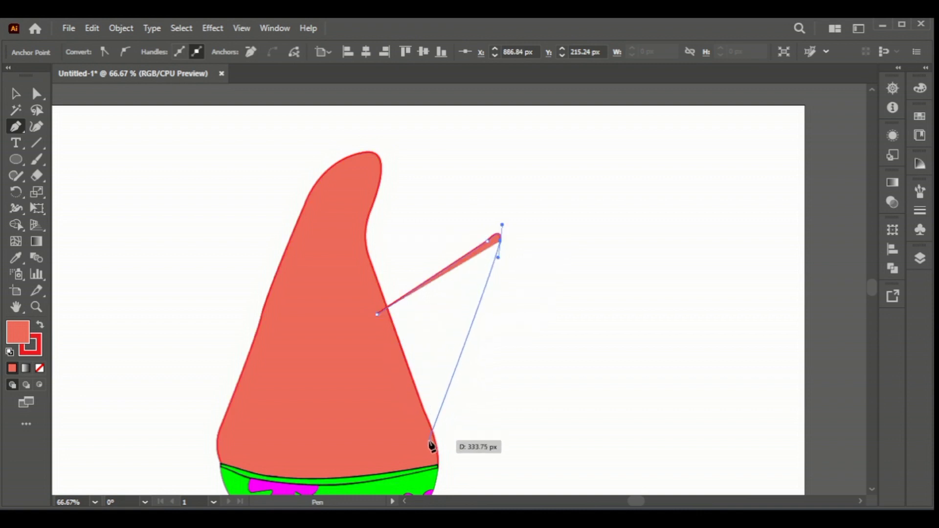
pyautogui.press('Delete')
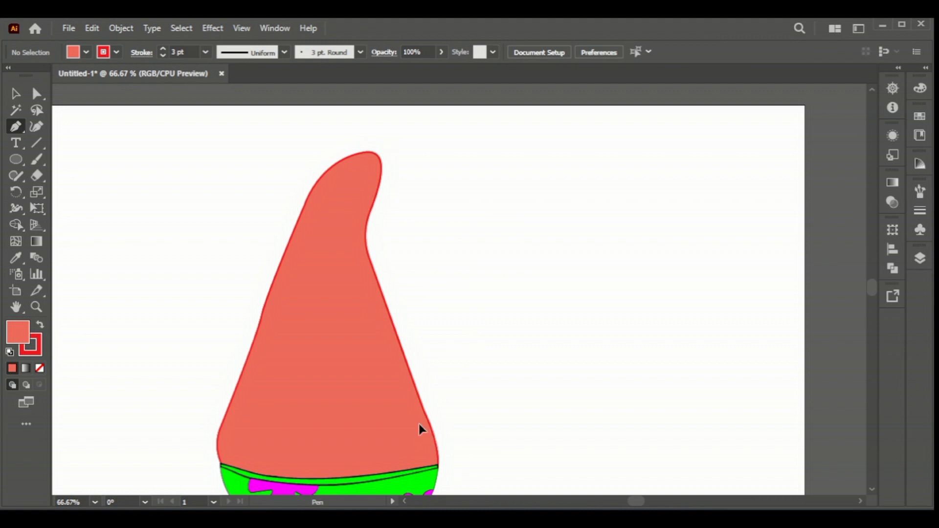
# Step: Draw the right arm curving up and out to a pointed tip, closing on the body
pyautogui.click(419, 424)
pyautogui.moveTo(514, 292); pyautogui.dragTo(525, 262)
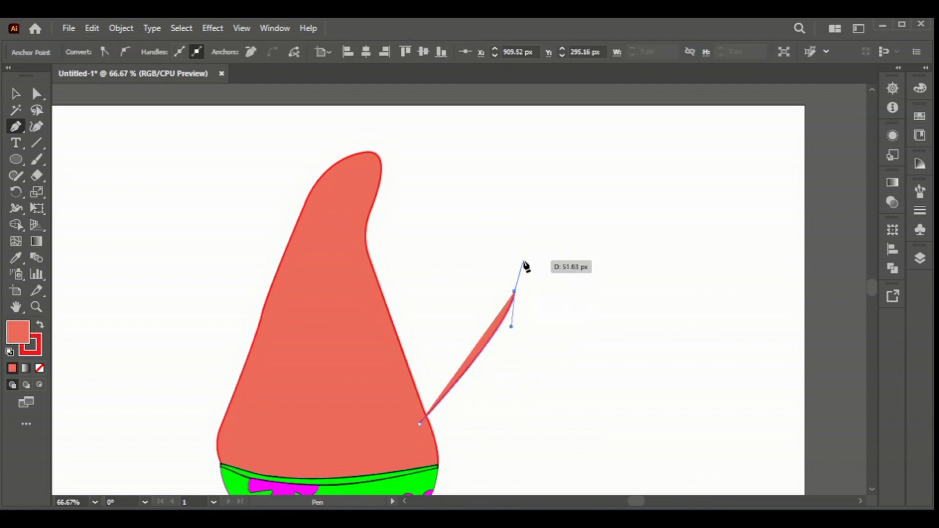
pyautogui.moveTo(524, 251); pyautogui.dragTo(524, 237)
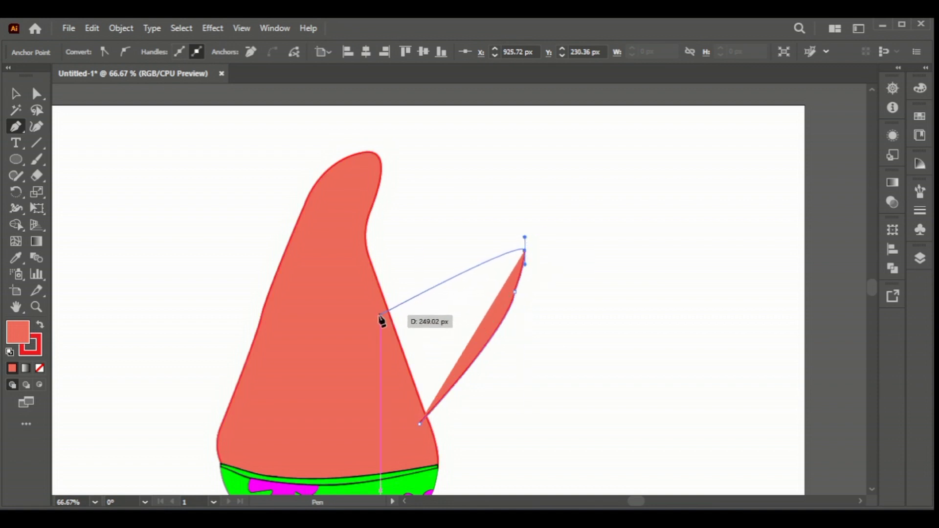
pyautogui.click(367, 322)
pyautogui.press('Escape')
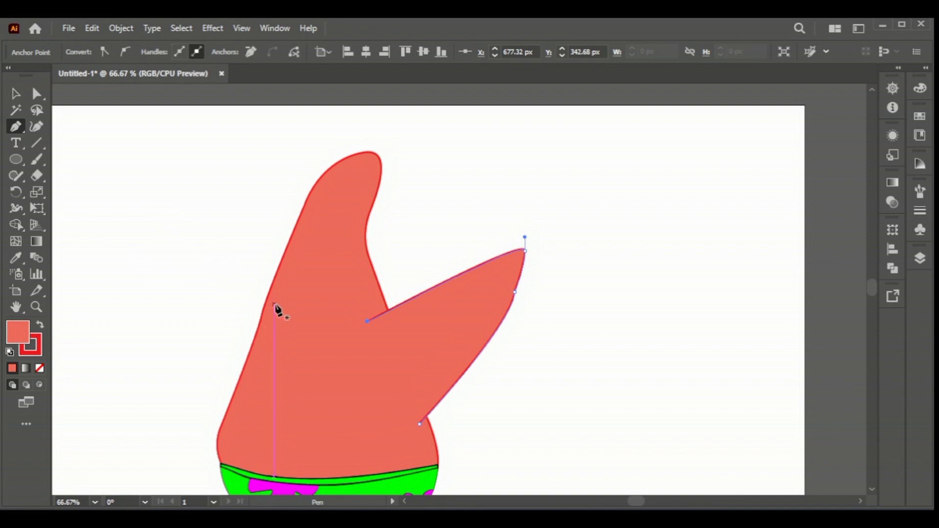
pyautogui.click(274, 304)
# Step: Finish the left arm shape and send it behind the body
pyautogui.moveTo(164, 242); pyautogui.dragTo(157, 283)
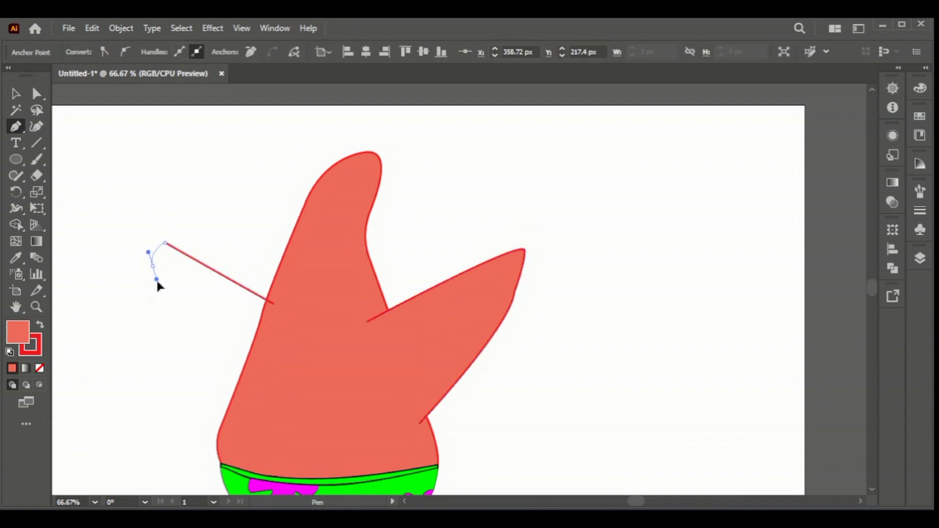
pyautogui.click(241, 395)
pyautogui.press('v')
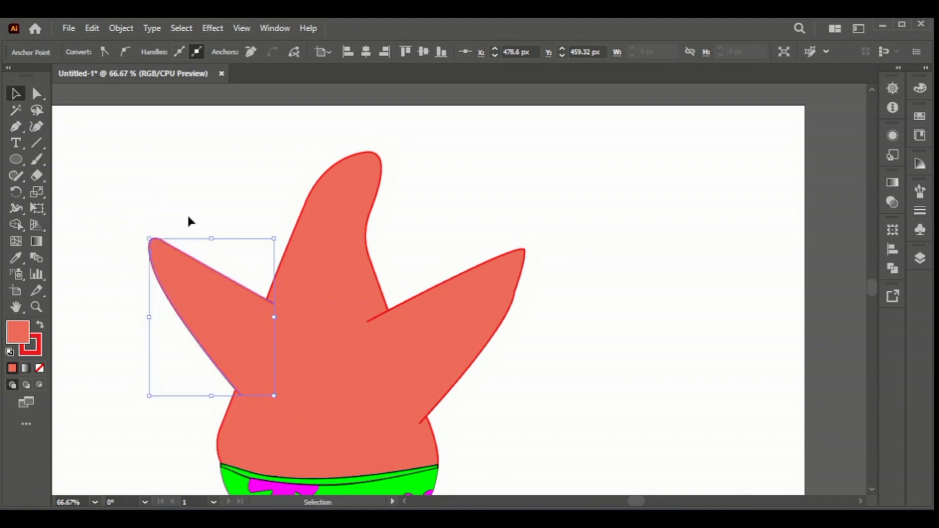
pyautogui.rightClick(209, 244)
pyautogui.click(415, 485)
pyautogui.click(609, 403)
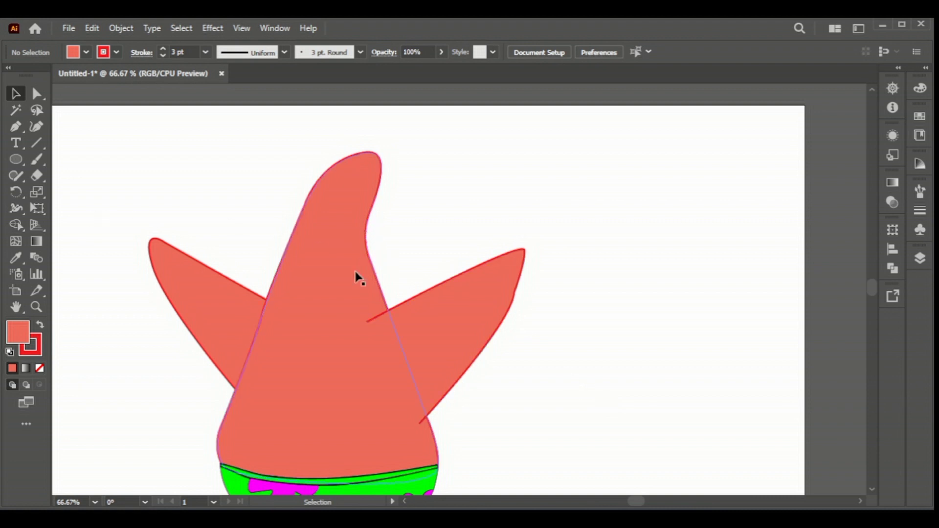
# Step: Adjust the right arm's anchor points, including its tip
pyautogui.click(518, 298)
pyautogui.click(37, 93)
pyautogui.moveTo(530, 300); pyautogui.dragTo(785, 331)
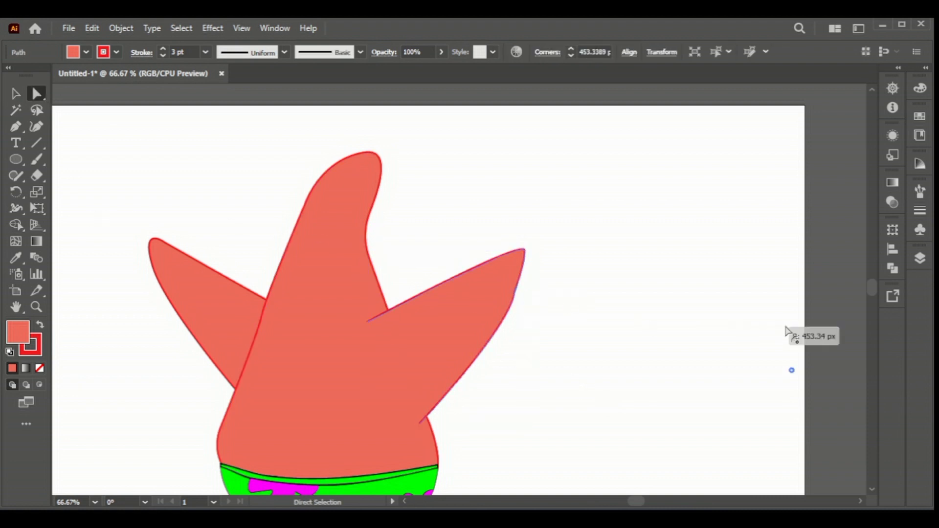
pyautogui.click(656, 336)
pyautogui.click(523, 266)
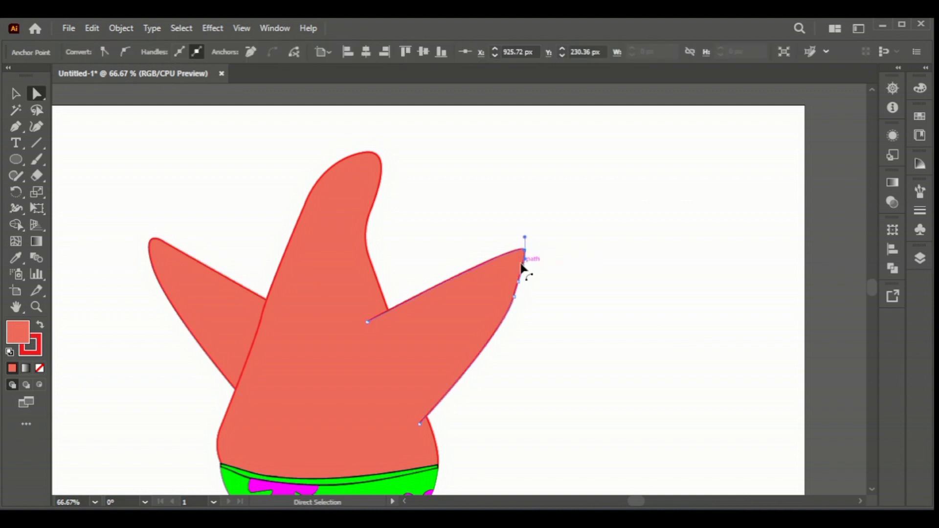
pyautogui.press('v')
pyautogui.click(165, 183)
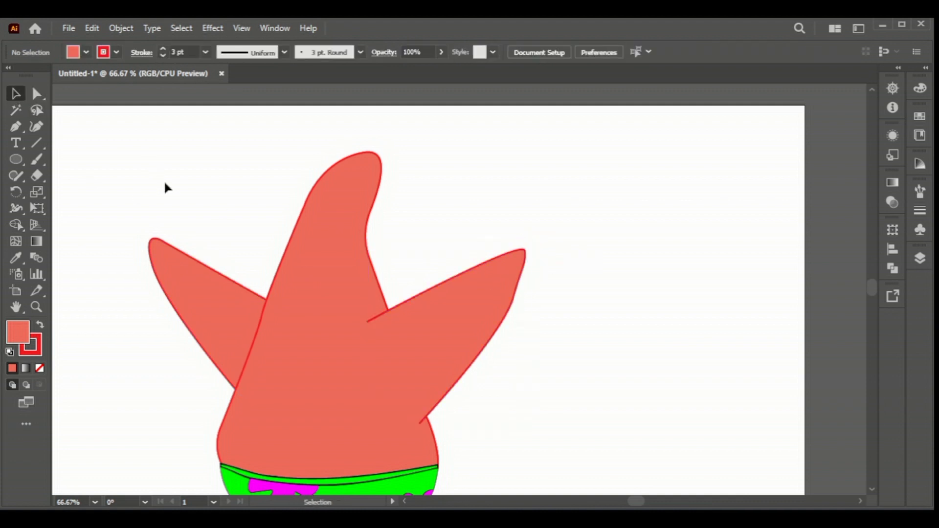
pyautogui.press('p')
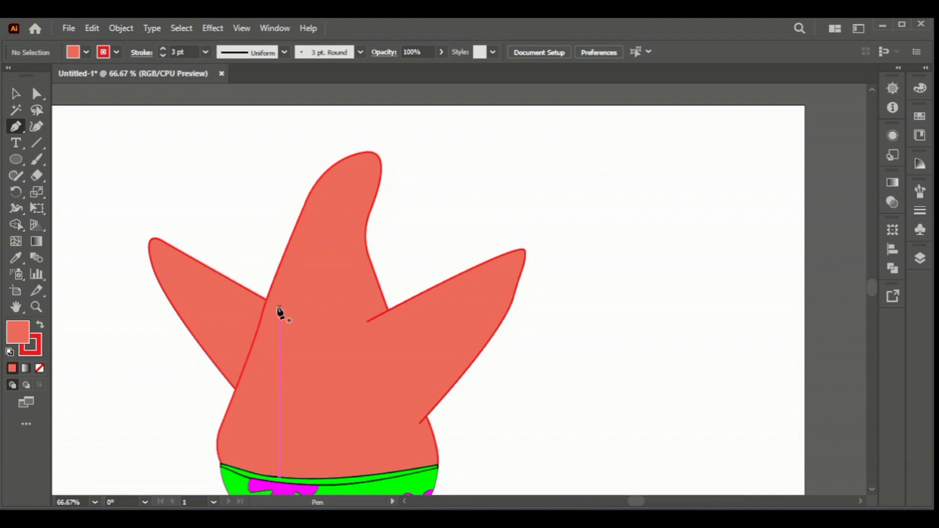
# Step: Draw a closed curved four-sided shape on Patrick's upper body
pyautogui.click(279, 308)
pyautogui.moveTo(359, 294); pyautogui.dragTo(375, 272)
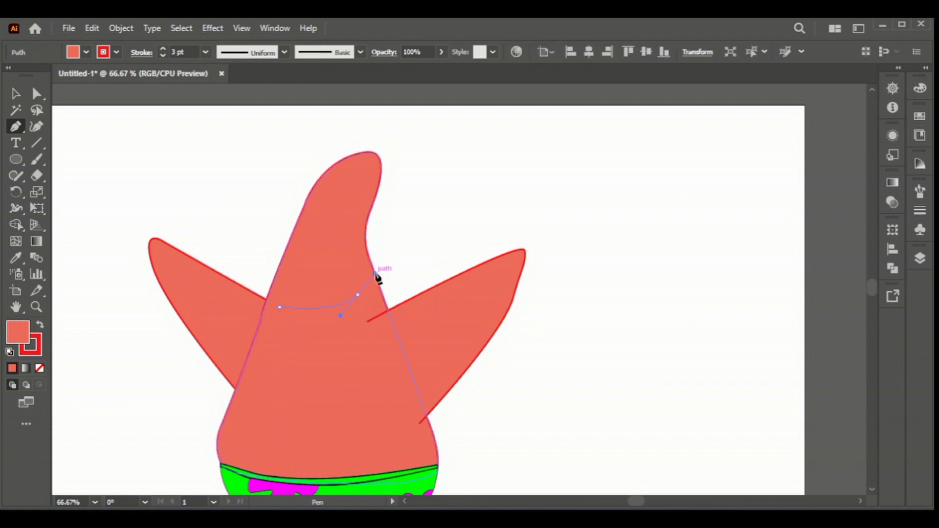
pyautogui.moveTo(362, 311); pyautogui.dragTo(358, 294)
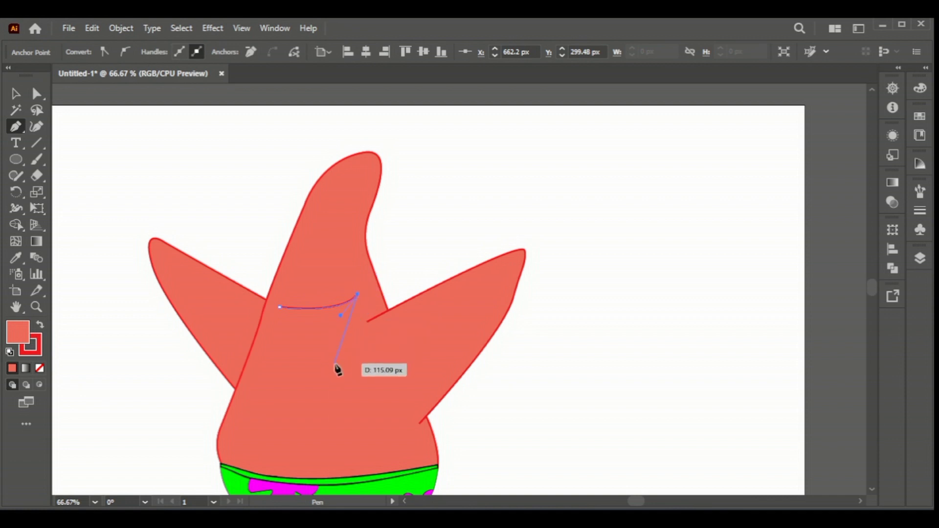
pyautogui.click(336, 363)
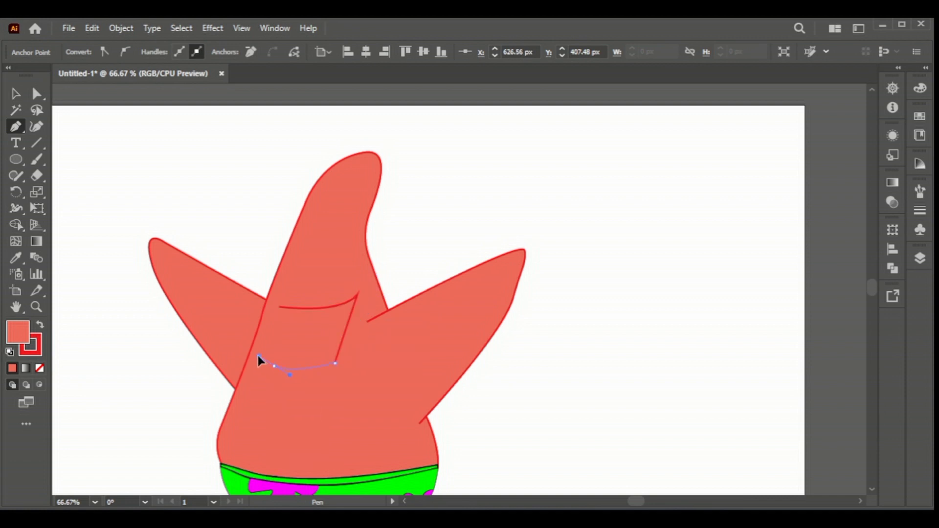
pyautogui.moveTo(274, 365); pyautogui.dragTo(280, 356)
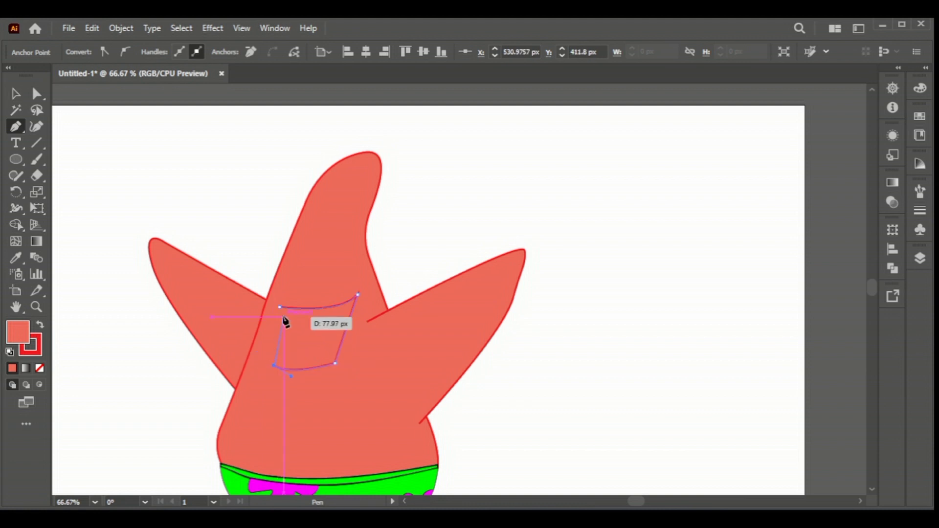
pyautogui.moveTo(287, 311); pyautogui.dragTo(288, 317)
# Step: Nudge the shape's upper-left corner up and round its bottom-right corner
pyautogui.click(37, 93)
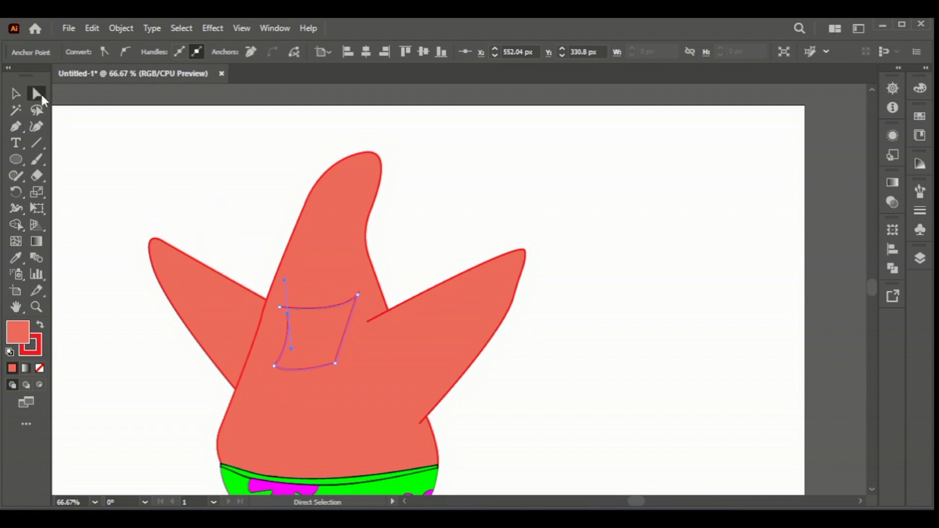
pyautogui.hotkey('ctrl', '+')
pyautogui.hotkey('ctrl', '+')
pyautogui.hotkey('ctrl', '+')
pyautogui.click(367, 255)
pyautogui.press('Up')
pyautogui.press('Up')
pyautogui.press('Up')
pyautogui.press('Up')
pyautogui.press('Up')
pyautogui.press('Up')
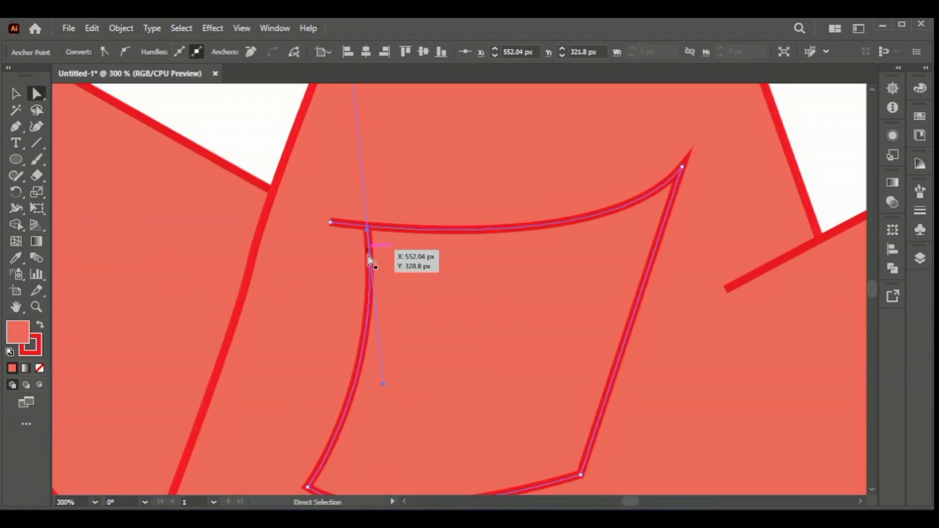
pyautogui.press('Up')
pyautogui.press('Up')
pyautogui.press('Up')
pyautogui.click(581, 474)
pyautogui.moveTo(575, 470); pyautogui.dragTo(518, 420)
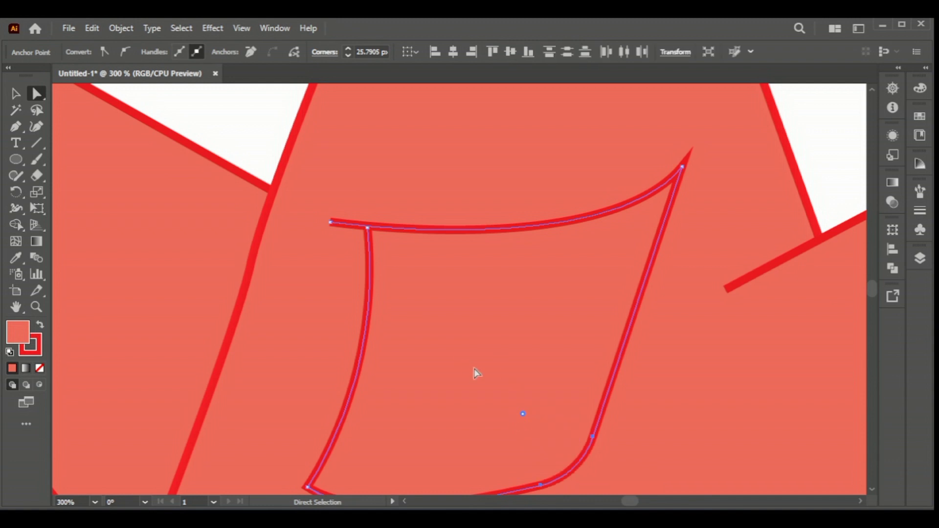
# Step: Shift the shape's bottom-left corner slightly left and up
pyautogui.scroll(-3, 176, 231)
pyautogui.moveTo(307, 437); pyautogui.dragTo(298, 437)
pyautogui.press('Left')
pyautogui.press('Left')
pyautogui.press('Left')
pyautogui.press('Left')
pyautogui.press('Left')
pyautogui.press('Up')
pyautogui.press('Up')
pyautogui.press('Up')
pyautogui.press('Up')
pyautogui.press('Up')
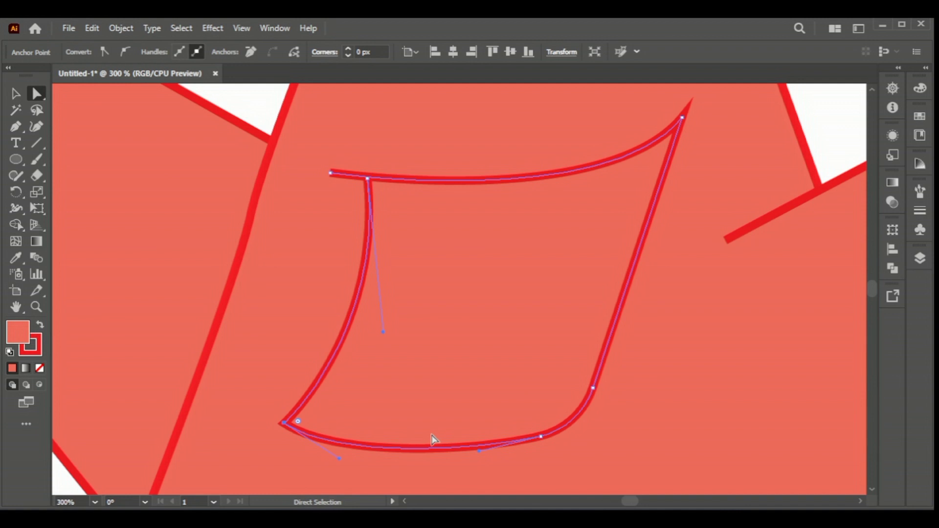
pyautogui.click(16, 93)
# Step: Set the mouth outline's stroke to black and review its stroke settings
pyautogui.click(919, 116)
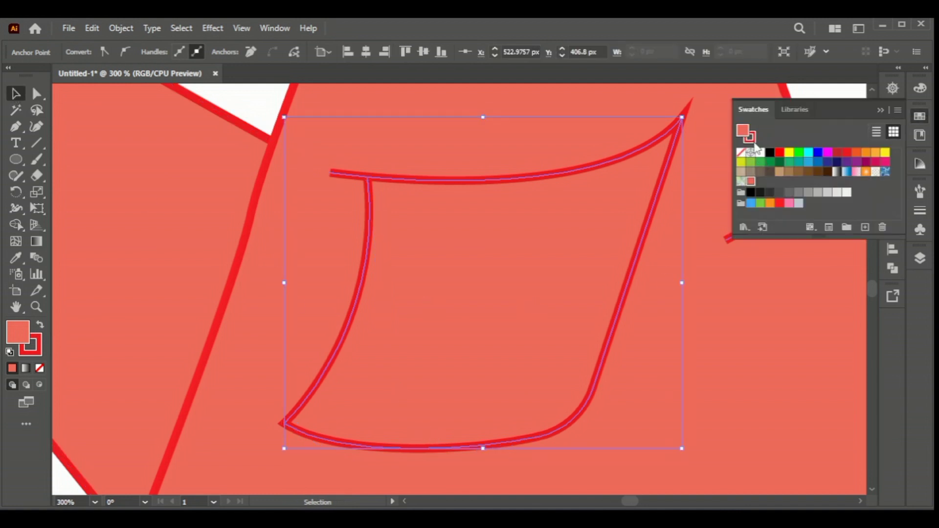
pyautogui.click(770, 152)
pyautogui.click(919, 116)
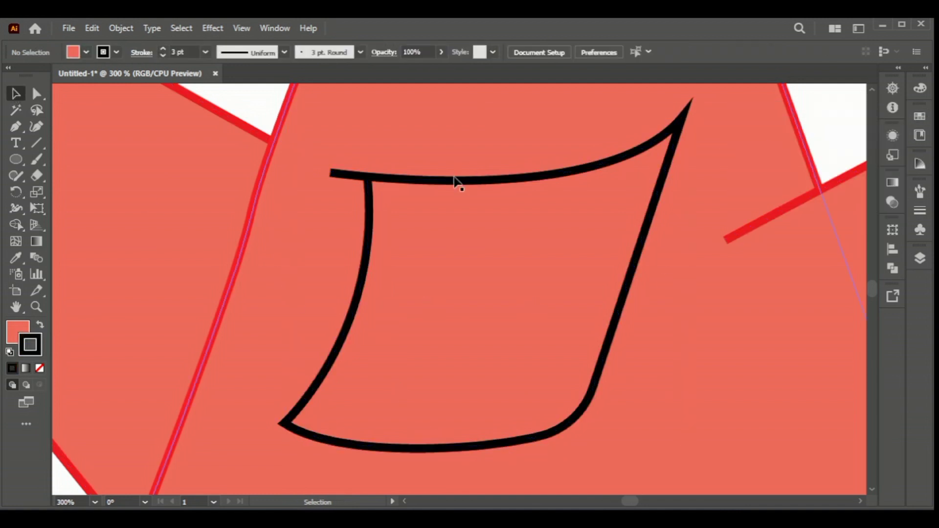
pyautogui.click(919, 211)
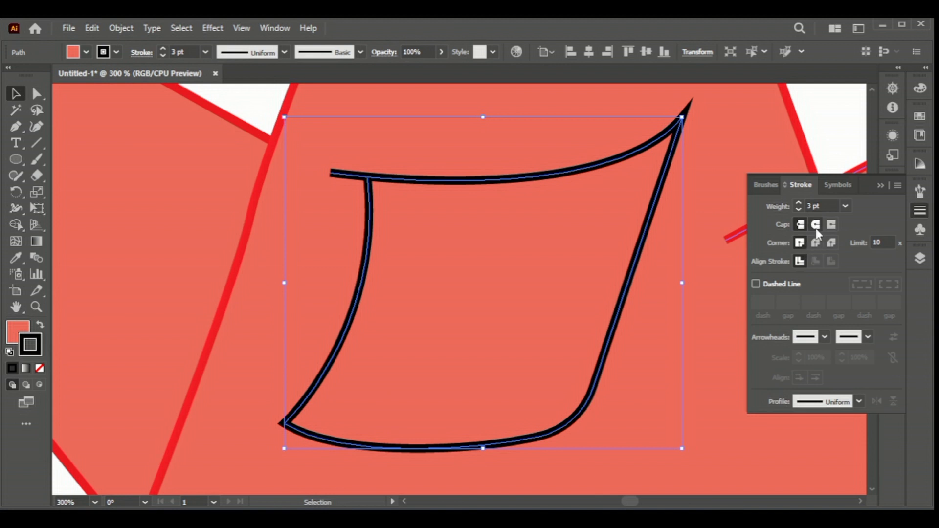
pyautogui.click(839, 142)
# Step: Fill the mouth shape with dark red (R 193, G 39, B 45), keeping the black outline
pyautogui.click(366, 264)
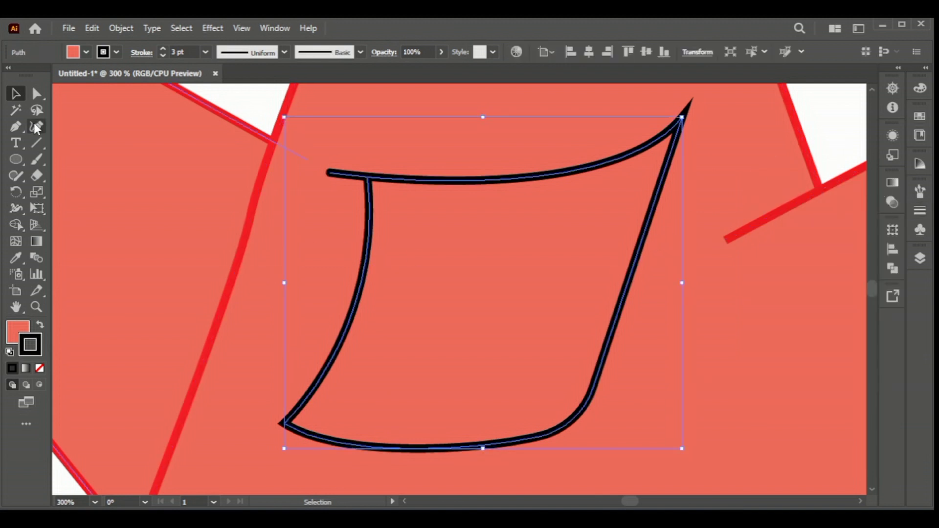
pyautogui.click(920, 116)
pyautogui.click(837, 153)
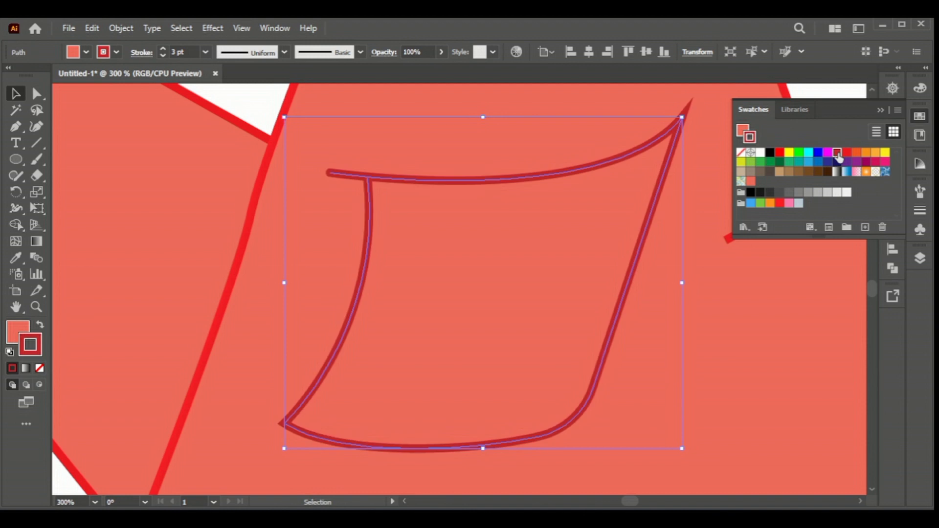
pyautogui.click(769, 152)
pyautogui.click(845, 163)
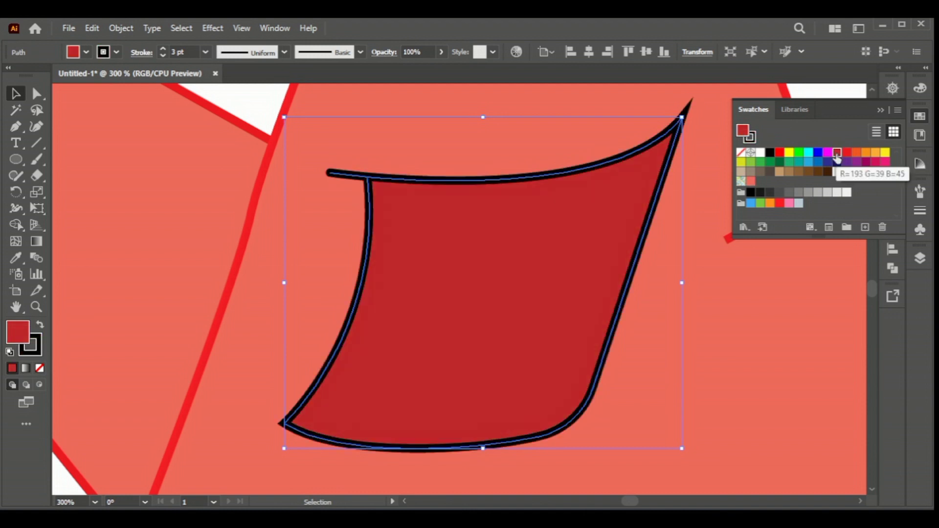
pyautogui.click(16, 127)
pyautogui.click(405, 475)
# Step: Draw a lobed, heart-topped tongue shape overlapping the mouth
pyautogui.hotkey('ctrl', 'z')
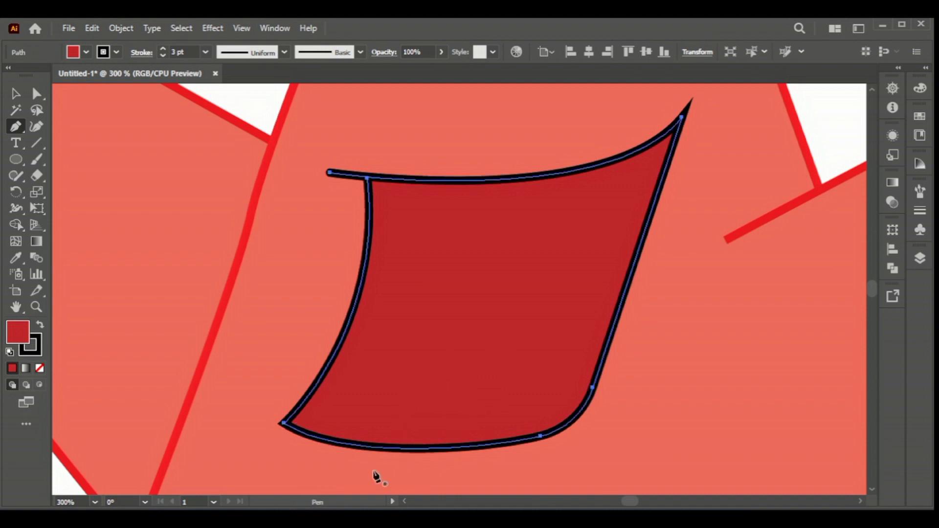
pyautogui.click(318, 453)
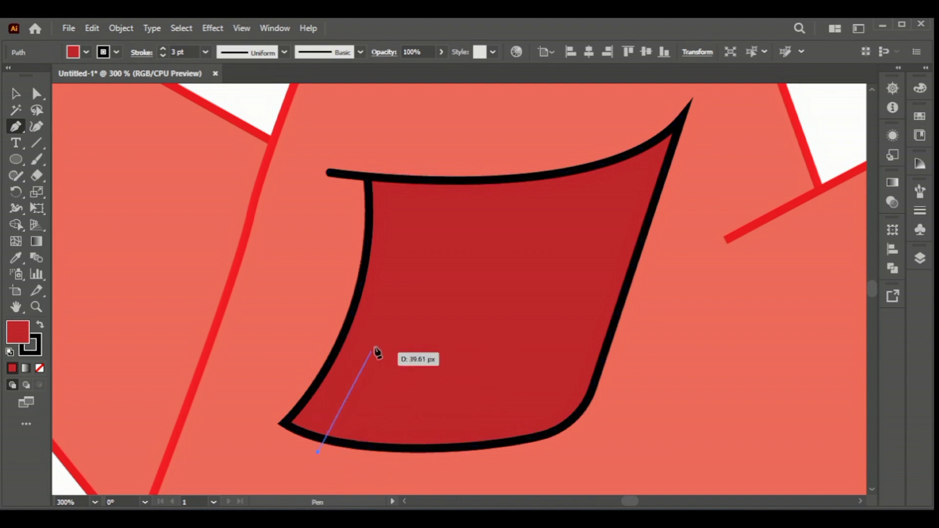
pyautogui.moveTo(450, 307); pyautogui.dragTo(578, 307)
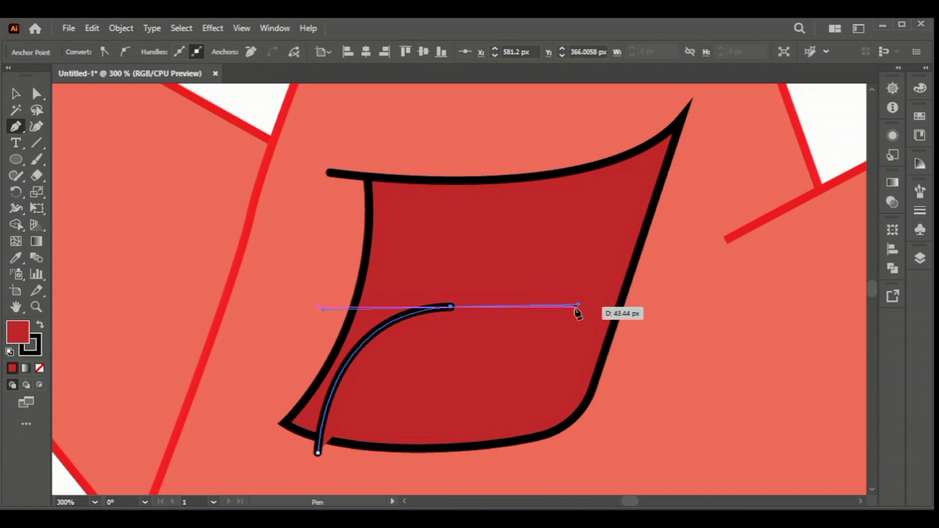
pyautogui.click(431, 335)
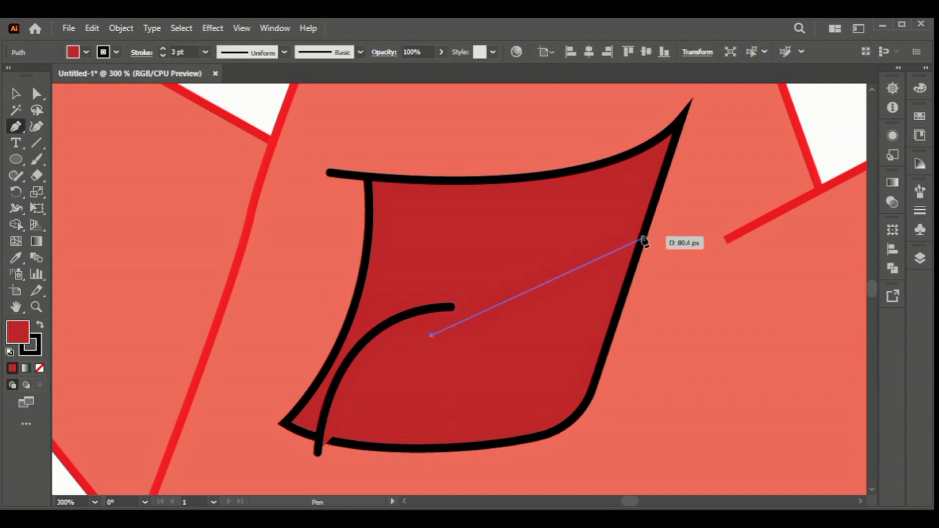
pyautogui.moveTo(661, 235)
pyautogui.mouseDown()
pyautogui.moveTo(822, 275)
pyautogui.moveTo(827, 266)
pyautogui.mouseUp()
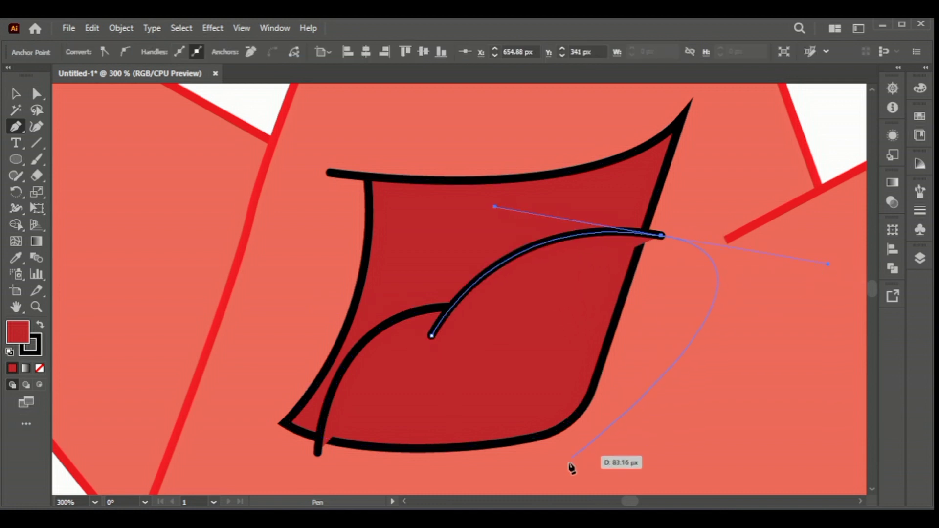
pyautogui.click(520, 483)
pyautogui.click(318, 452)
pyautogui.moveTo(432, 336); pyautogui.dragTo(352, 342)
pyautogui.keyDown('alt'); pyautogui.click(432, 335); pyautogui.keyUp('alt')
pyautogui.click(15, 93)
# Step: Select mouth and tongue together and merge the inner regions with Shape Builder
pyautogui.keyDown('shift'); pyautogui.click(658, 211); pyautogui.keyUp('shift')
pyautogui.click(15, 225)
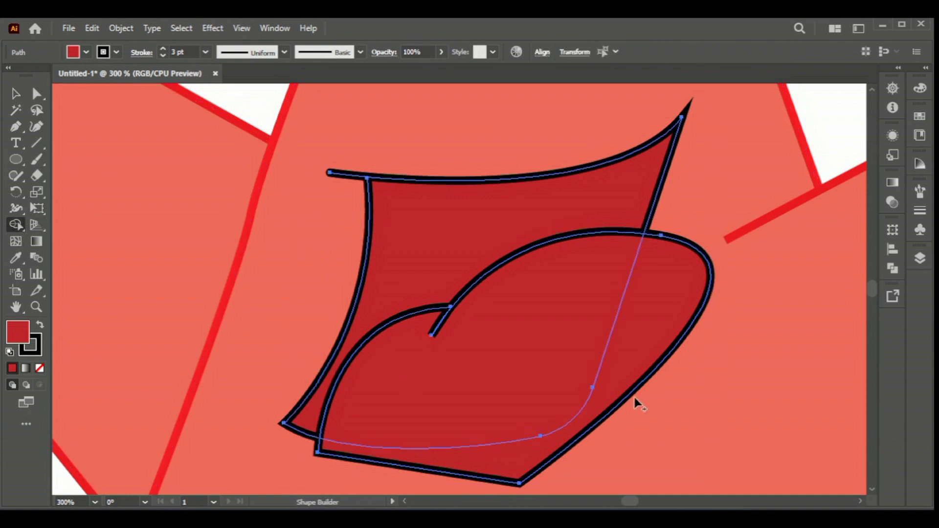
pyautogui.moveTo(497, 381); pyautogui.dragTo(468, 324)
# Step: Fill the tongue with a duplicated red swatch lightened to CMYK C 0, M 75, Y 58, K 6.73
pyautogui.click(16, 93)
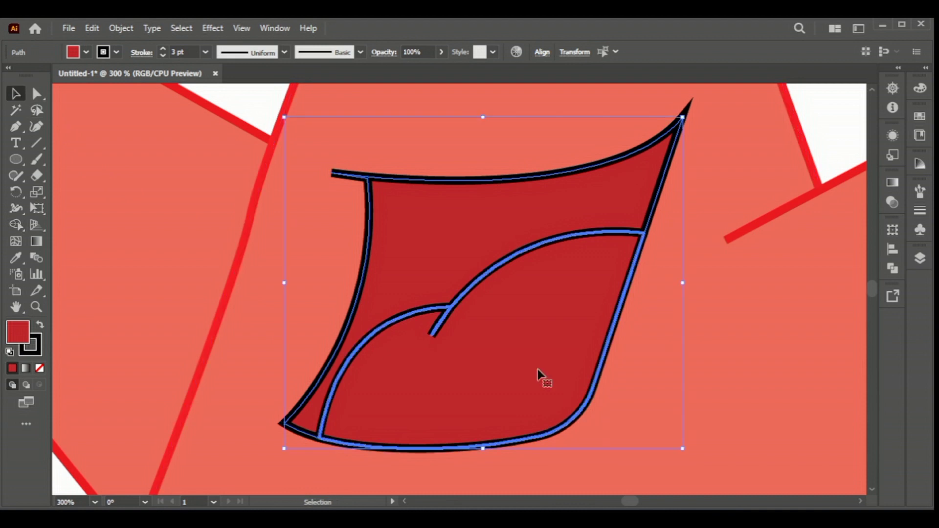
pyautogui.click(539, 313)
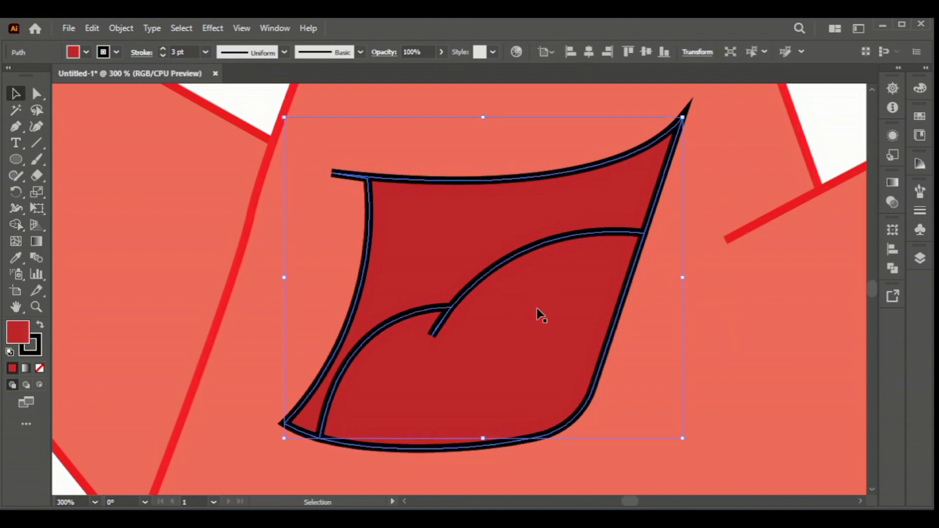
pyautogui.click(486, 320)
pyautogui.click(563, 434)
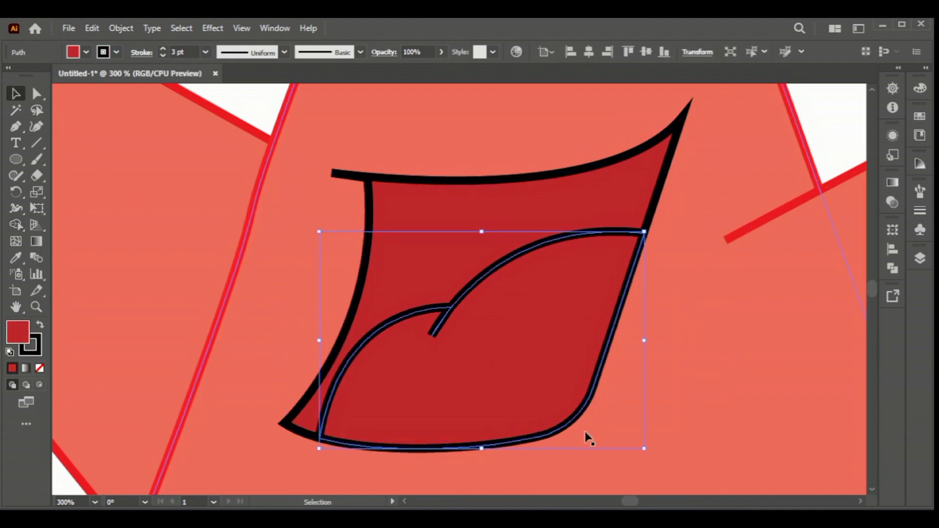
pyautogui.click(920, 118)
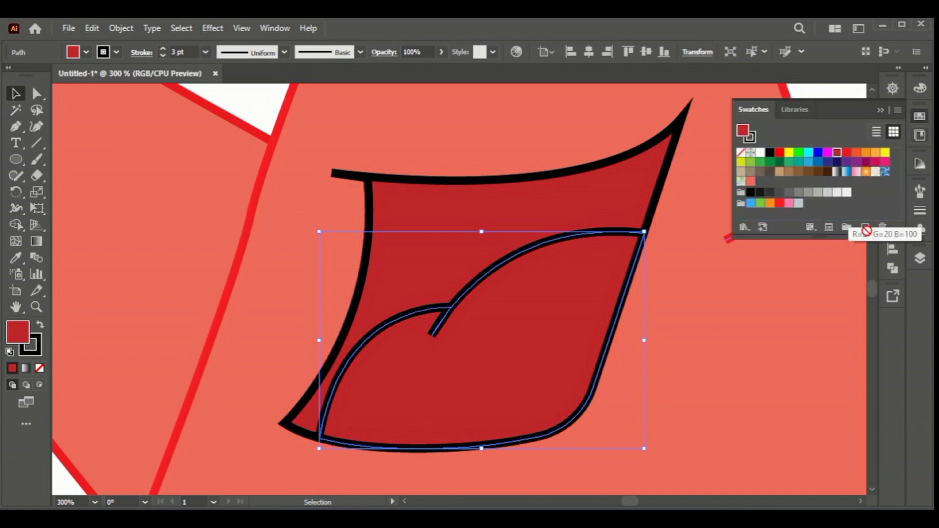
pyautogui.moveTo(869, 237); pyautogui.dragTo(865, 227)
pyautogui.doubleClick(758, 182)
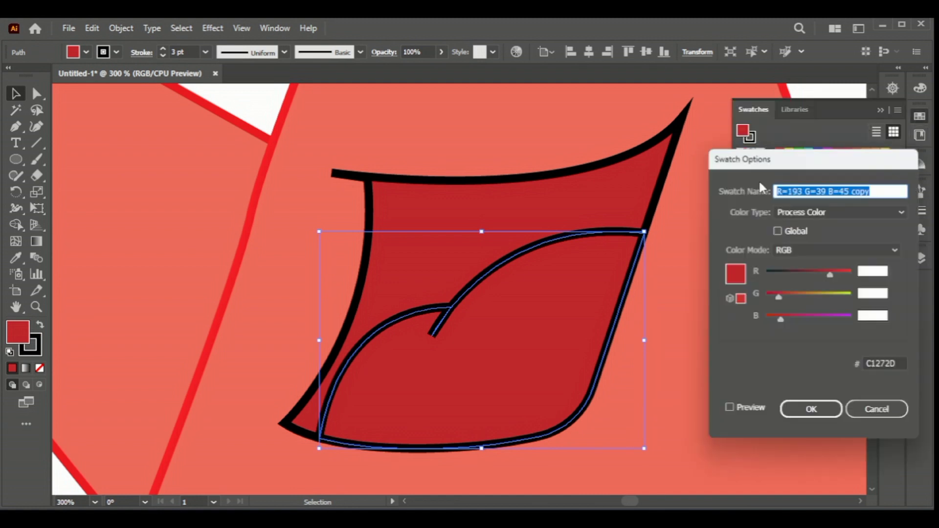
pyautogui.click(837, 249)
pyautogui.click(824, 309)
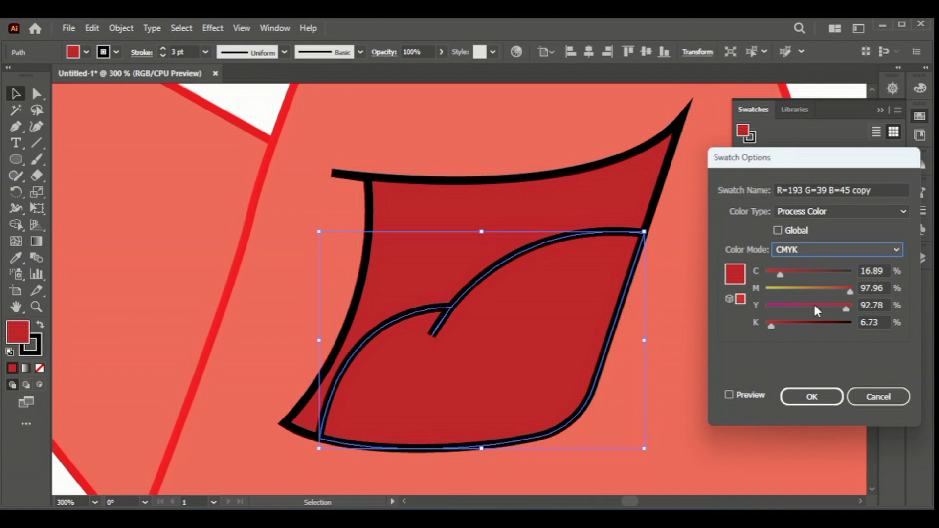
pyautogui.moveTo(849, 292)
pyautogui.mouseDown()
pyautogui.moveTo(811, 295)
pyautogui.moveTo(829, 294)
pyautogui.moveTo(814, 309)
pyautogui.moveTo(825, 292)
pyautogui.mouseUp()
pyautogui.click(826, 398)
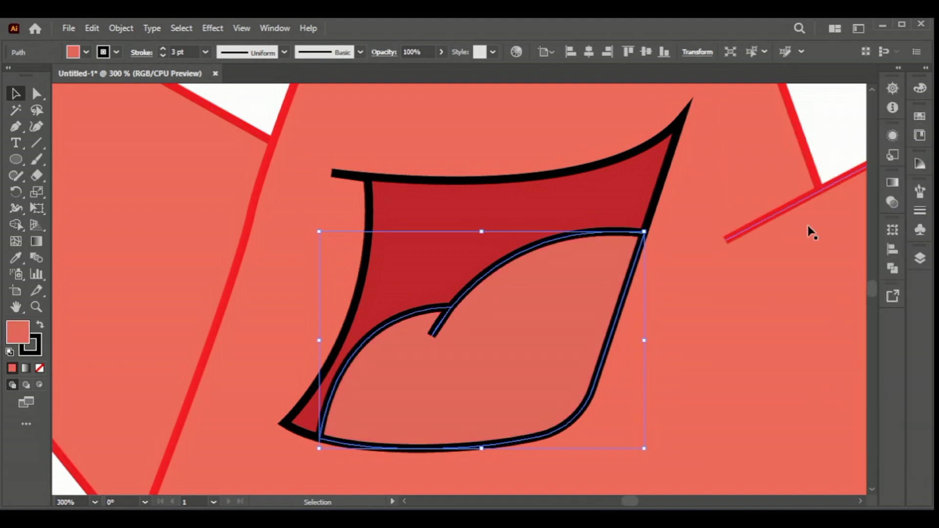
pyautogui.hotkey('ctrl', 'F10')
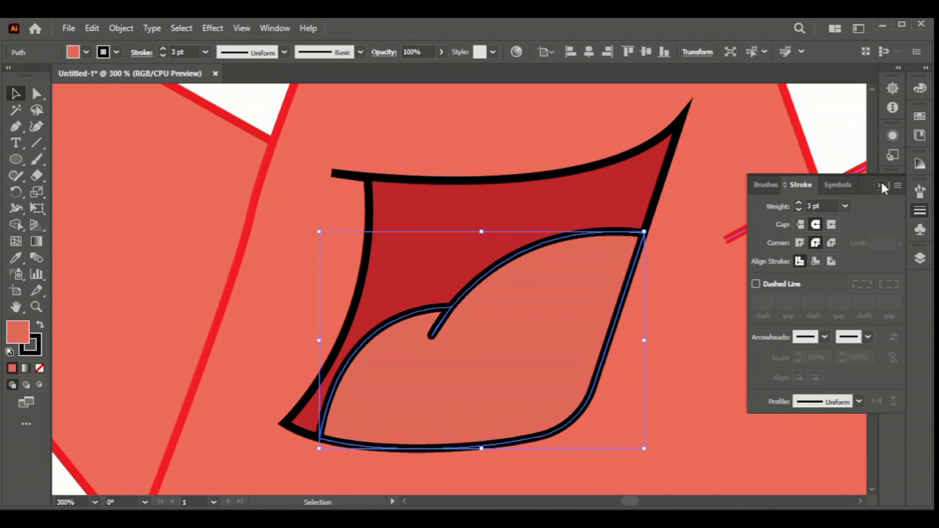
# Step: Close the stroke settings, deselect the tongue and frame the view around the mouth
pyautogui.click(880, 185)
pyautogui.click(780, 321)
pyautogui.scroll(-4, 712, 339)
pyautogui.scroll(-1, 704, 339)
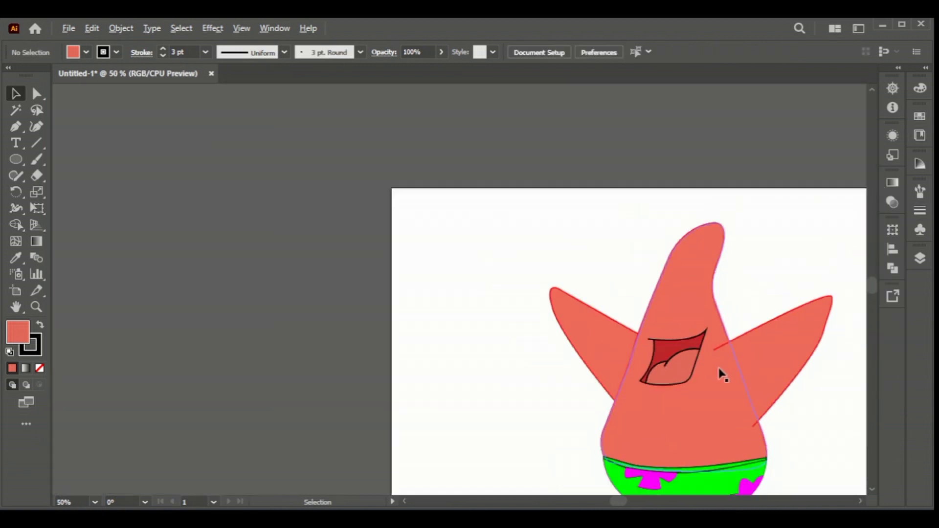
pyautogui.hscroll(3, 533, 382)
pyautogui.scroll(1, 509, 350)
pyautogui.scroll(1, 509, 350)
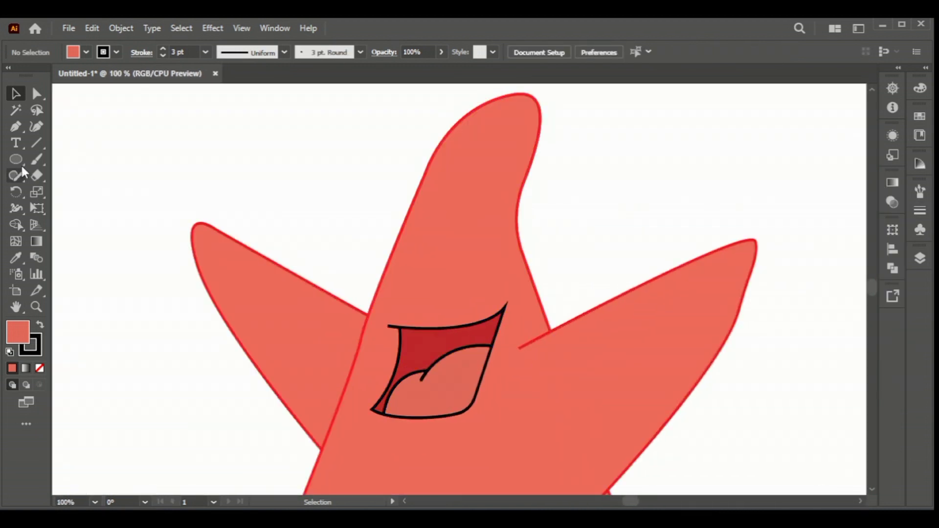
# Step: Draw a short curved crease at the mouth's upper-right corner and nudge it into place
pyautogui.click(17, 127)
pyautogui.scroll(1, 495, 315)
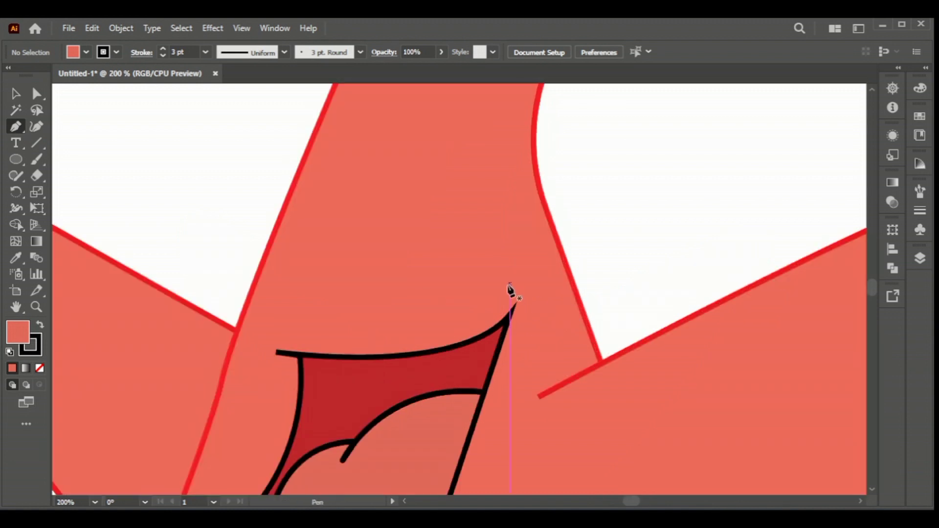
pyautogui.moveTo(546, 308); pyautogui.dragTo(586, 309)
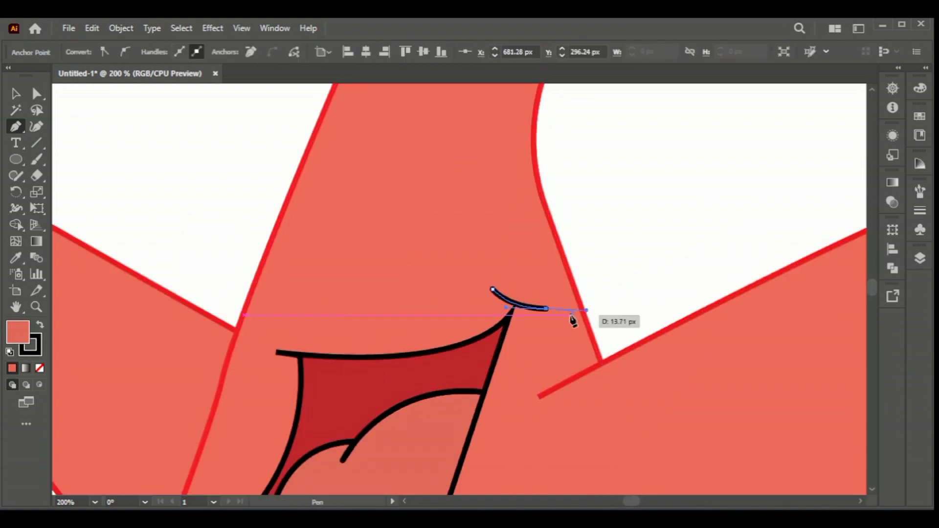
pyautogui.press('v')
pyautogui.click(614, 262)
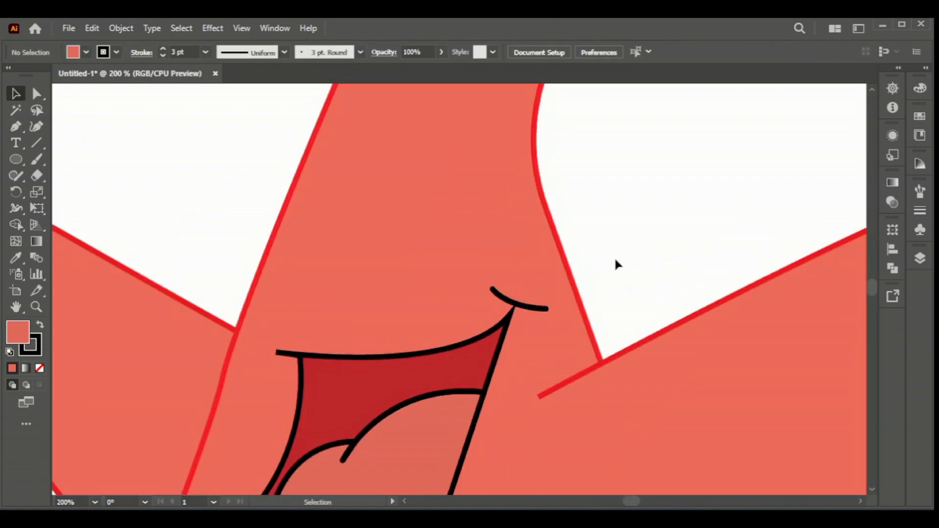
pyautogui.scroll(3, 522, 301)
pyautogui.moveTo(509, 320); pyautogui.dragTo(509, 325)
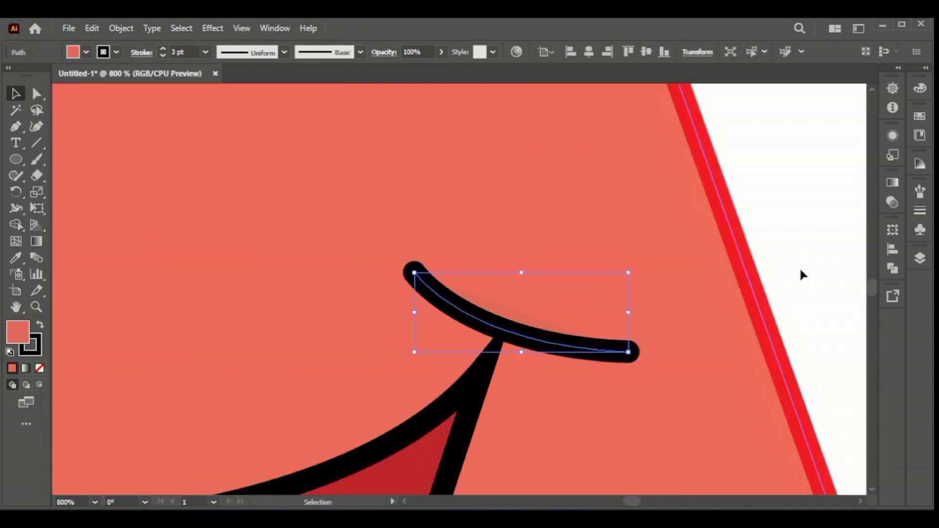
pyautogui.click(801, 273)
pyautogui.scroll(-3, 748, 261)
pyautogui.scroll(-2, 748, 261)
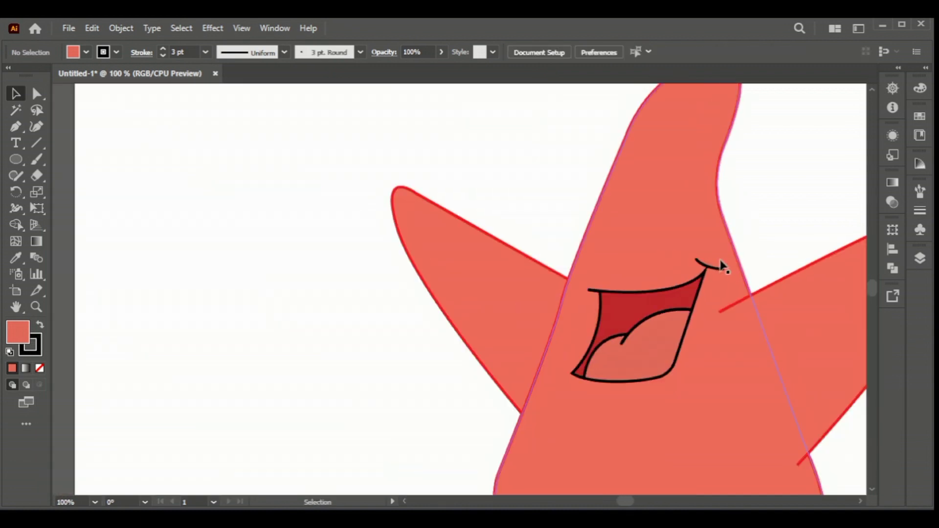
# Step: Draw a short eyebrow line with the Pen and duplicate it just below
pyautogui.press('p')
pyautogui.click(308, 225)
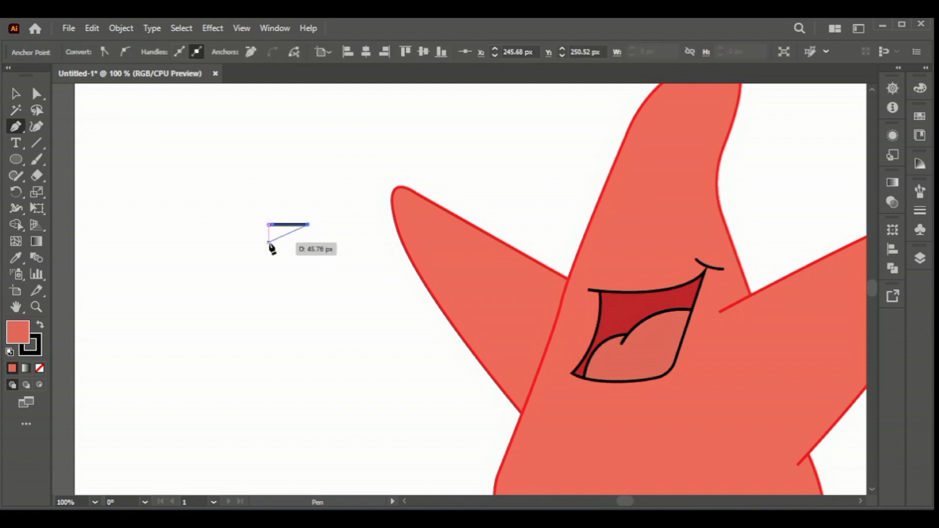
pyautogui.press('v')
pyautogui.scroll(4, 281, 196)
pyautogui.moveTo(288, 125); pyautogui.dragTo(289, 146)
pyautogui.keyDown('shift'); pyautogui.click(341, 119); pyautogui.keyUp('shift')
# Step: Try several width profiles on both lines, settling on one that tapers toward the right
pyautogui.click(285, 53)
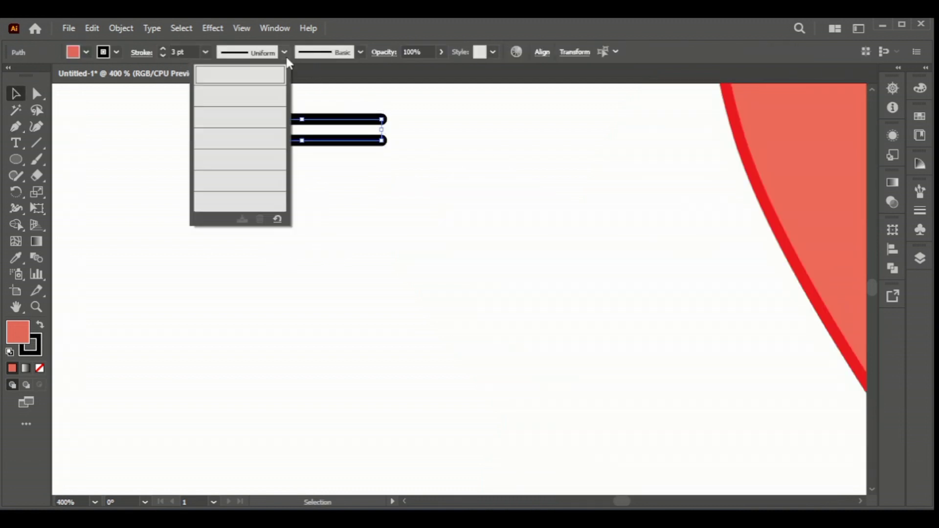
pyautogui.click(256, 185)
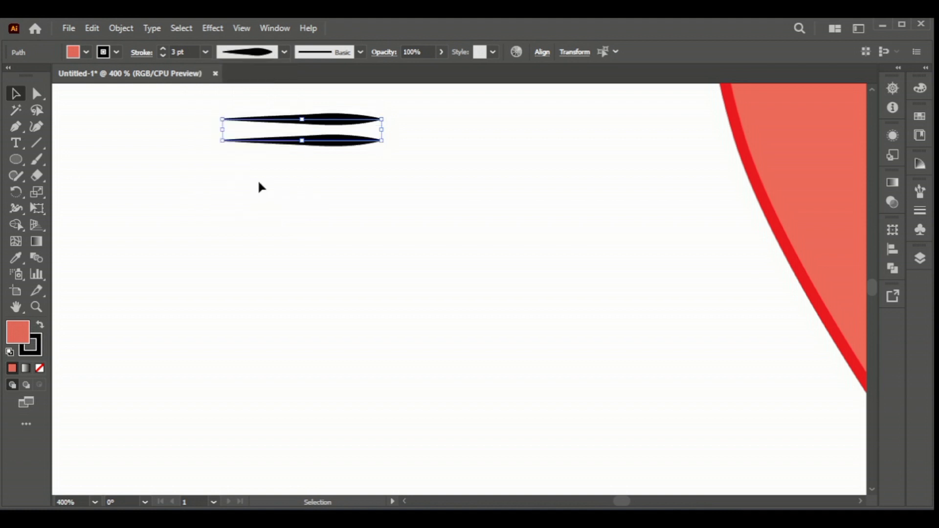
pyautogui.click(284, 51)
pyautogui.click(253, 149)
pyautogui.click(285, 51)
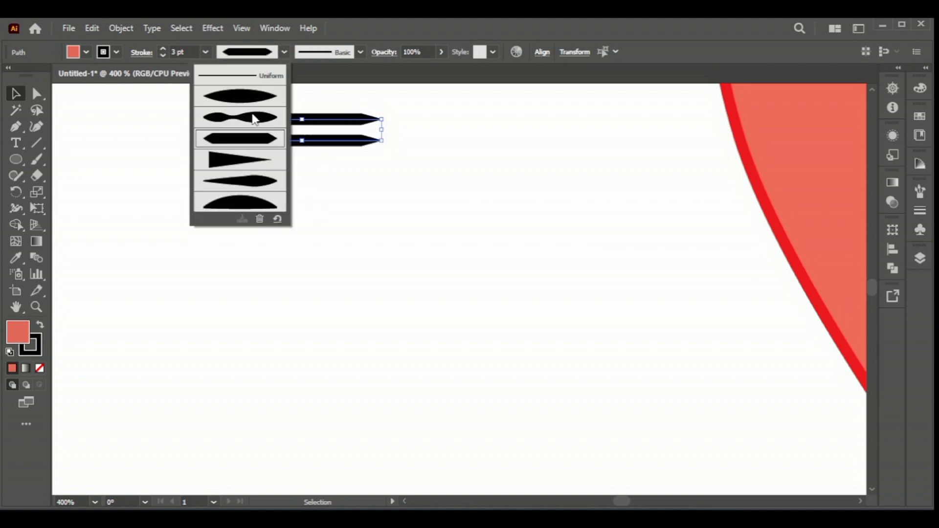
pyautogui.click(249, 117)
pyautogui.click(284, 52)
pyautogui.click(252, 181)
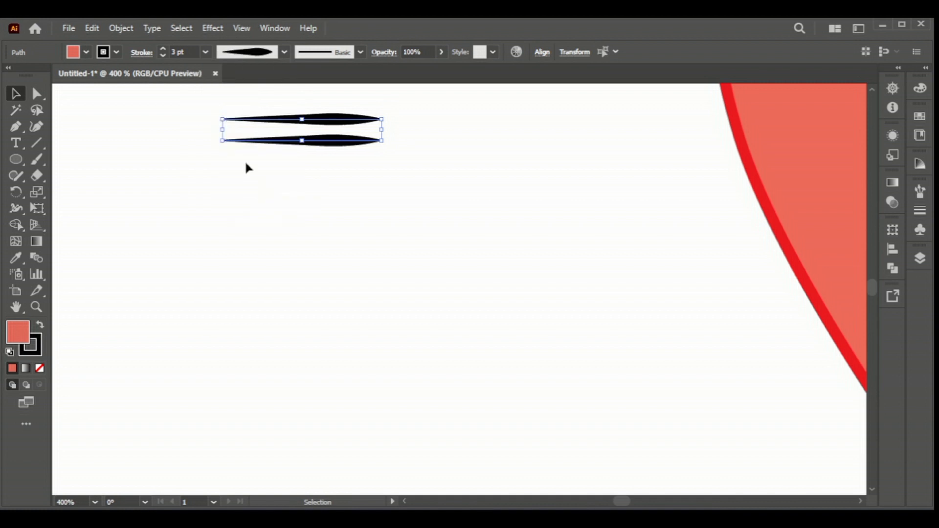
# Step: Set the two lines' stroke corners to mitered joins
pyautogui.click(319, 147)
pyautogui.moveTo(319, 147); pyautogui.dragTo(337, 127)
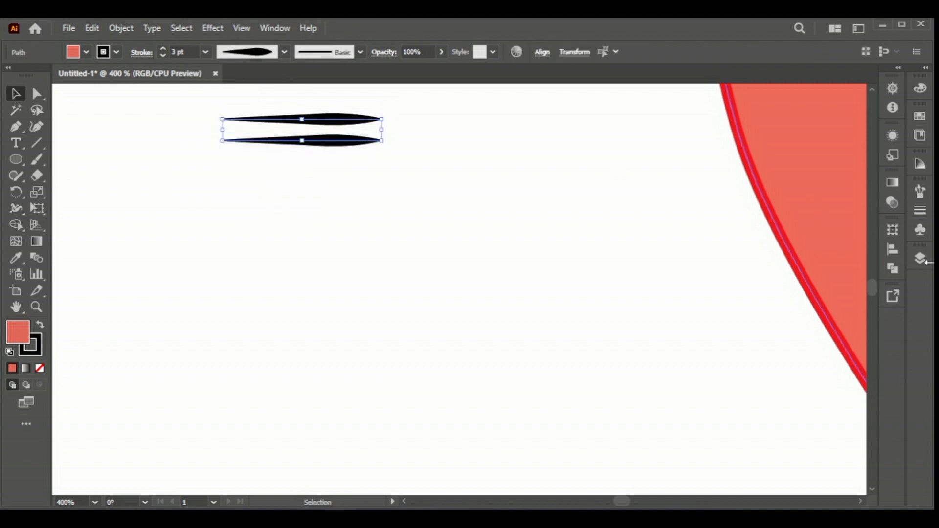
pyautogui.click(920, 210)
pyautogui.click(800, 243)
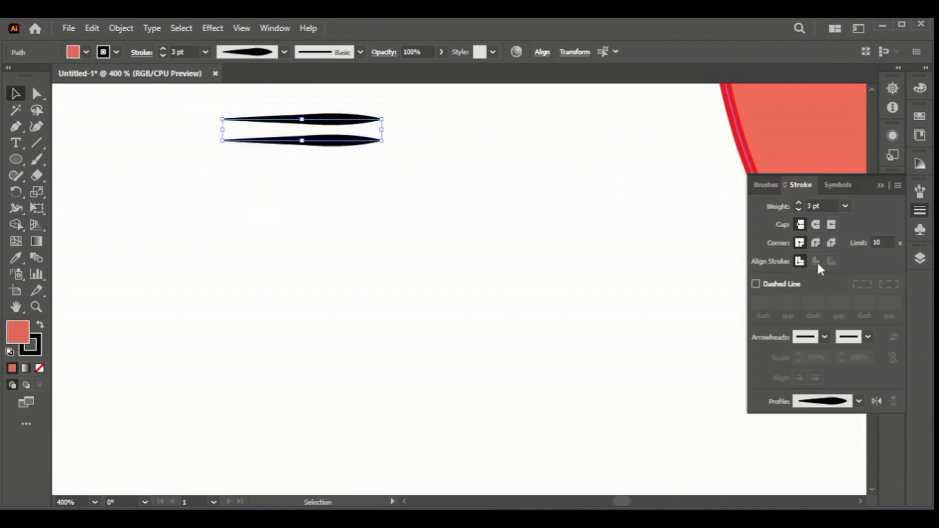
pyautogui.click(858, 401)
pyautogui.hotkey('ctrl', '-')
pyautogui.click(470, 250)
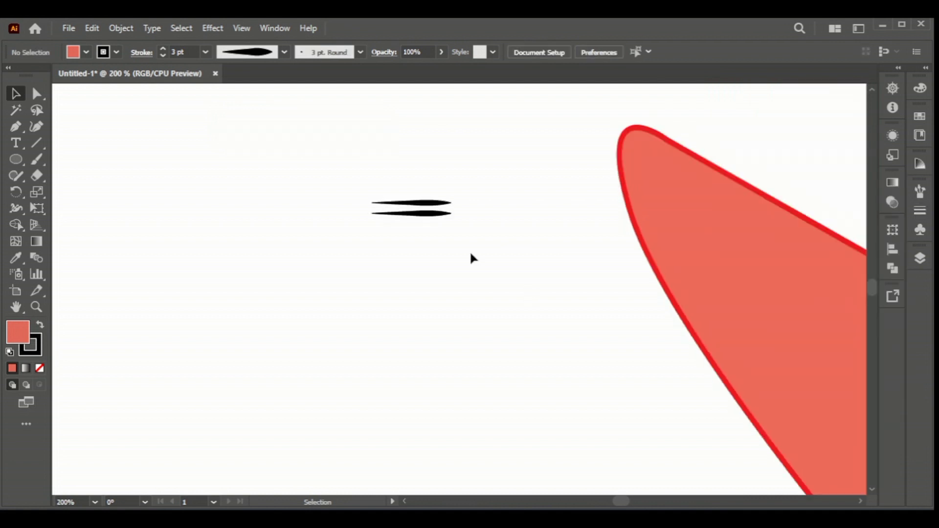
# Step: Thicken both strokes to 4 pt and move them onto Patrick's head
pyautogui.scroll(2, 469, 250)
pyautogui.click(440, 261)
pyautogui.click(162, 49)
pyautogui.click(441, 312)
pyautogui.click(860, 501)
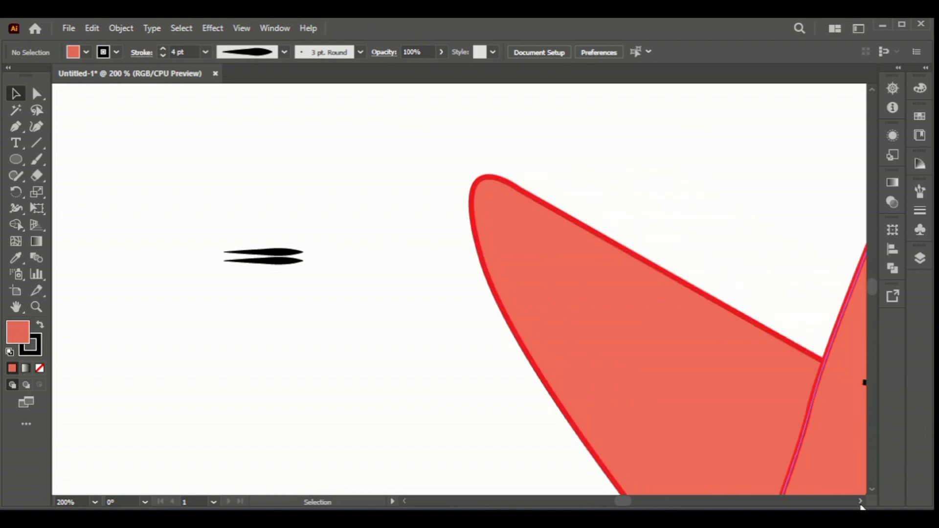
pyautogui.moveTo(130, 264); pyautogui.dragTo(642, 181)
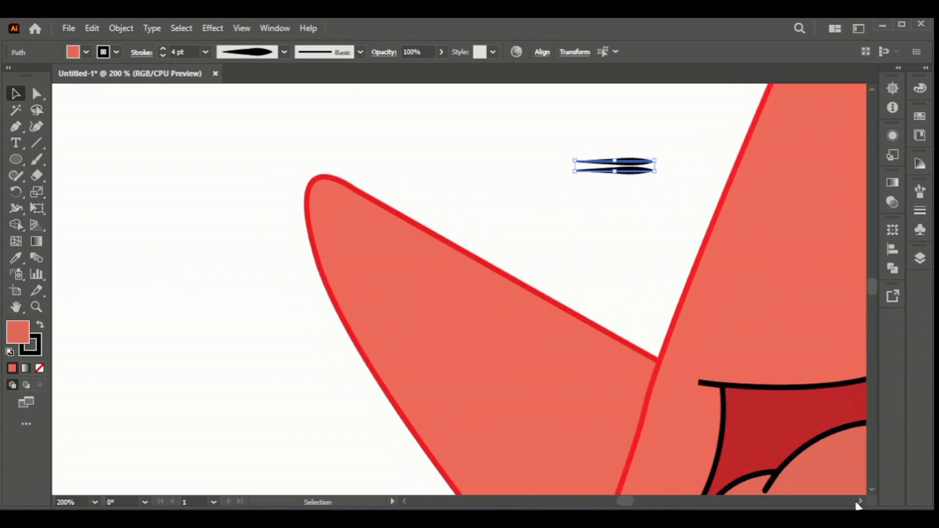
pyautogui.click(859, 501)
pyautogui.scroll(1, 409, 237)
pyautogui.moveTo(352, 214)
pyautogui.mouseDown()
pyautogui.moveTo(543, 186)
pyautogui.moveTo(629, 192)
pyautogui.moveTo(631, 215)
pyautogui.mouseUp()
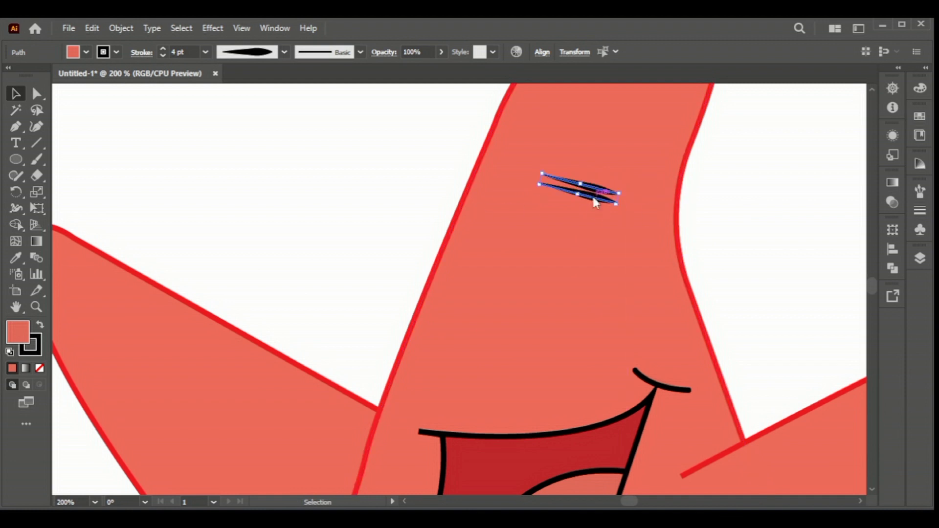
# Step: Make a reflected copy of the strokes, nudge it left and up, and rotate it level
pyautogui.rightClick(595, 203)
pyautogui.click(441, 352)
pyautogui.click(692, 492)
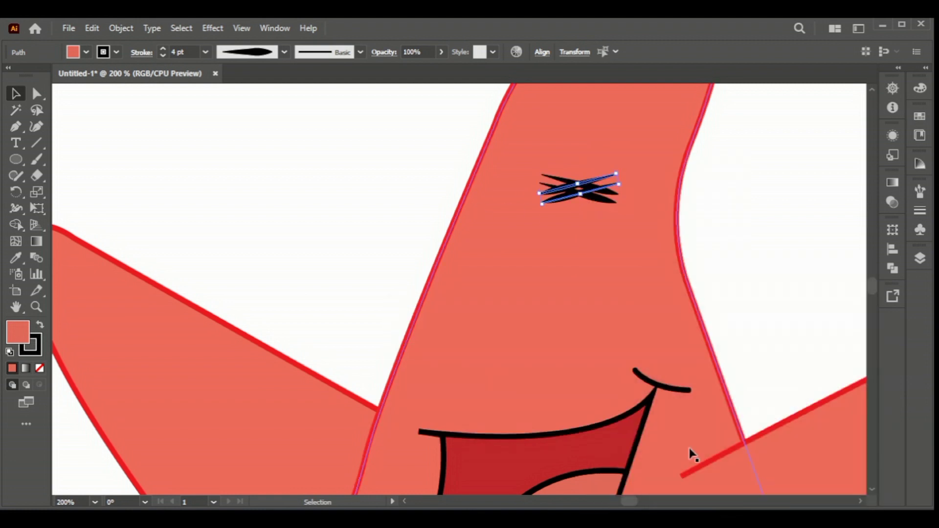
pyautogui.hotkey('shift', 'Left')
pyautogui.hotkey('shift', 'Left')
pyautogui.hotkey('shift', 'Left')
pyautogui.hotkey('shift', 'Left')
pyautogui.hotkey('shift', 'Left')
pyautogui.hotkey('shift', 'Left')
pyautogui.press('Up')
pyautogui.press('Up')
pyautogui.press('Up')
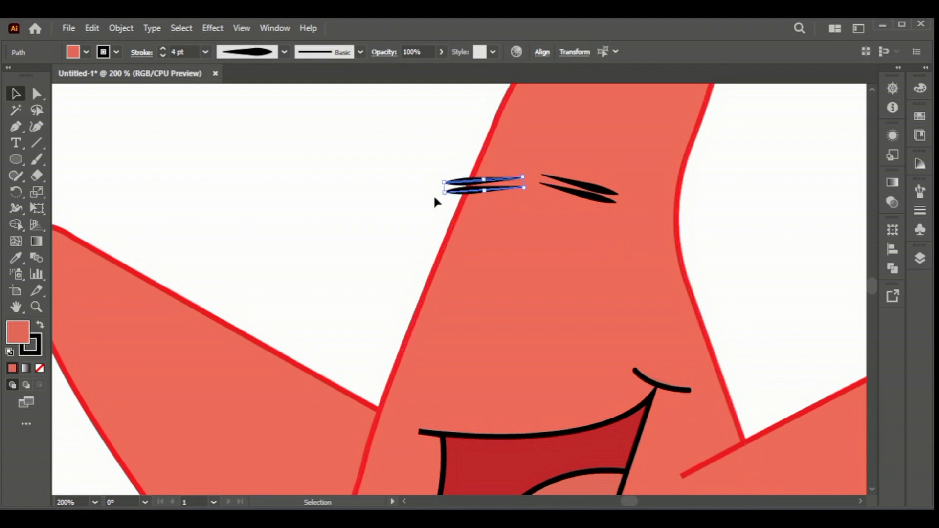
pyautogui.moveTo(439, 187); pyautogui.dragTo(433, 196)
pyautogui.click(385, 155)
pyautogui.scroll(-2, 377, 198)
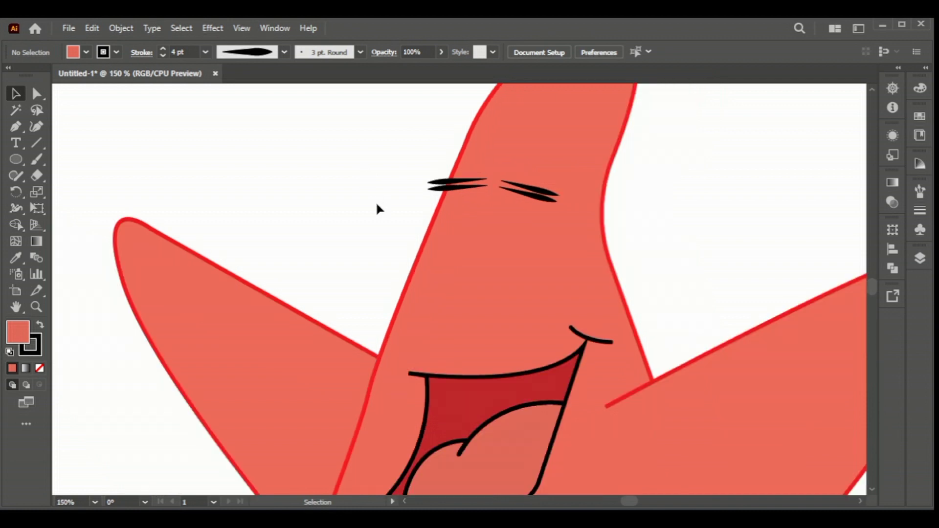
pyautogui.scroll(-1, 376, 201)
# Step: Draw an ellipse with a white fill and a 3 pt outline
pyautogui.click(16, 159)
pyautogui.scroll(3, 129, 259)
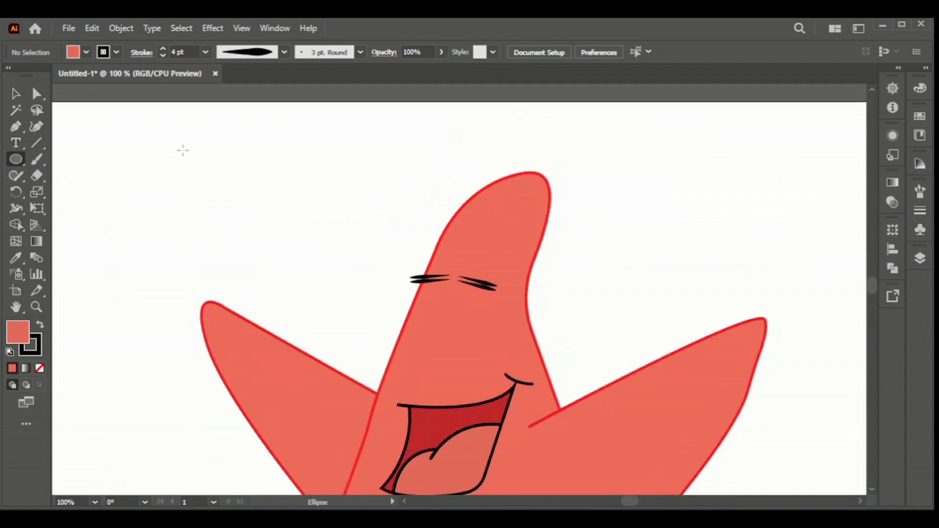
pyautogui.moveTo(182, 149); pyautogui.dragTo(269, 268)
pyautogui.press('v')
pyautogui.click(86, 52)
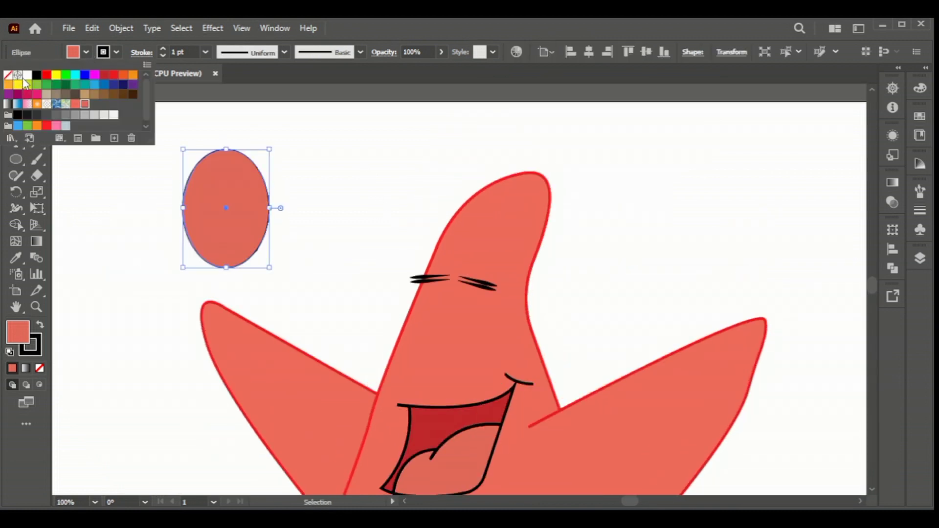
pyautogui.click(22, 78)
pyautogui.press('Escape')
pyautogui.click(163, 49)
pyautogui.click(162, 49)
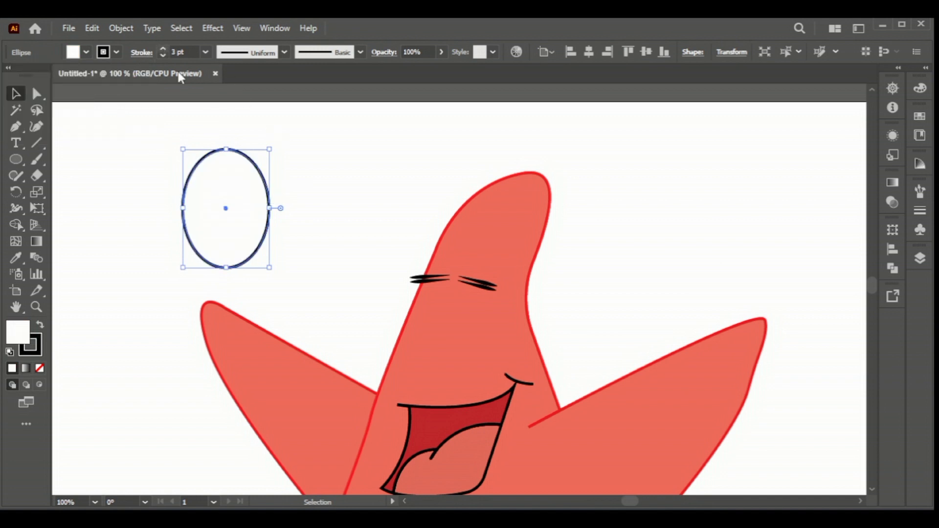
pyautogui.click(294, 146)
pyautogui.click(267, 189)
# Step: Paste a copy in place, shrink it into a pupil, and narrow and shorten the outer ellipse
pyautogui.rightClick(254, 175)
pyautogui.click(297, 155)
pyautogui.hotkey('ctrl', 'z')
pyautogui.rightClick(257, 180)
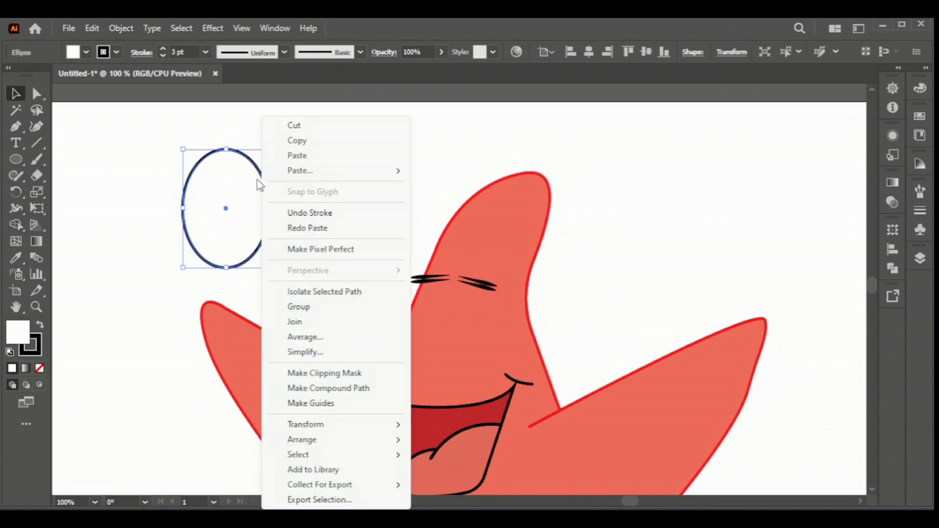
pyautogui.moveTo(301, 170)
pyautogui.click(463, 202)
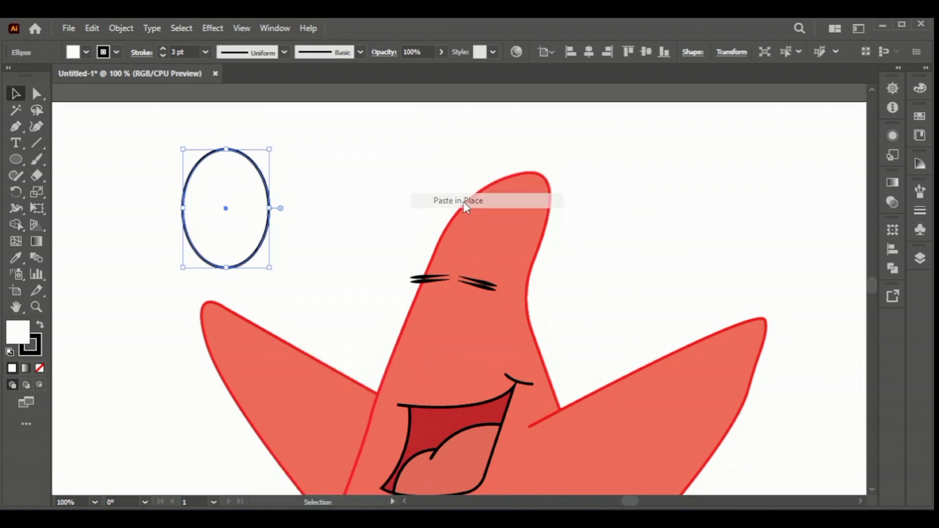
pyautogui.moveTo(269, 149)
pyautogui.mouseDown()
pyautogui.moveTo(239, 192)
pyautogui.moveTo(249, 208)
pyautogui.mouseUp()
pyautogui.hotkey('ctrl', '=')
pyautogui.hotkey('ctrl', '=')
pyautogui.hotkey('ctrl', '=')
pyautogui.hotkey('ctrl', 'shift', 'a')
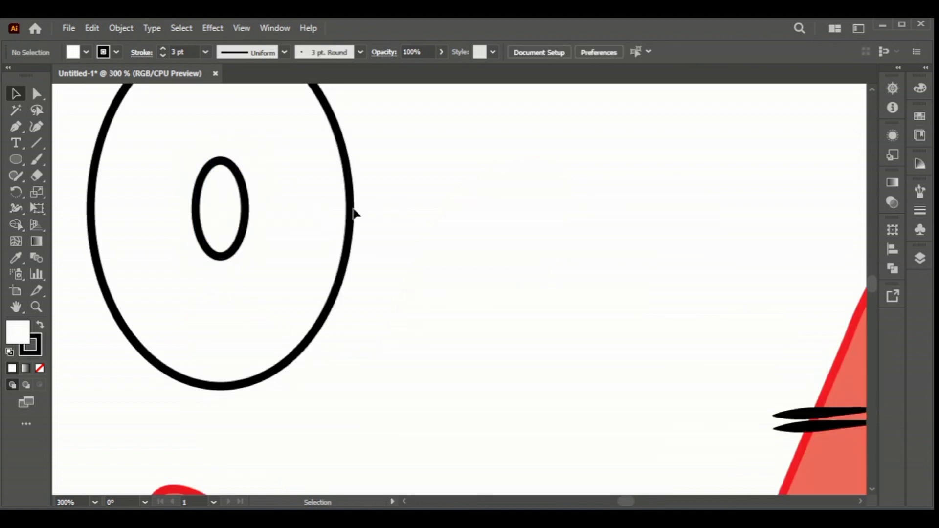
pyautogui.moveTo(354, 214); pyautogui.dragTo(336, 213)
pyautogui.hotkey('ctrl', '-')
pyautogui.hotkey('ctrl', '-')
pyautogui.moveTo(305, 348); pyautogui.dragTo(305, 342)
# Step: Fill the pupil black and group it with the white eye
pyautogui.click(305, 239)
pyautogui.click(919, 115)
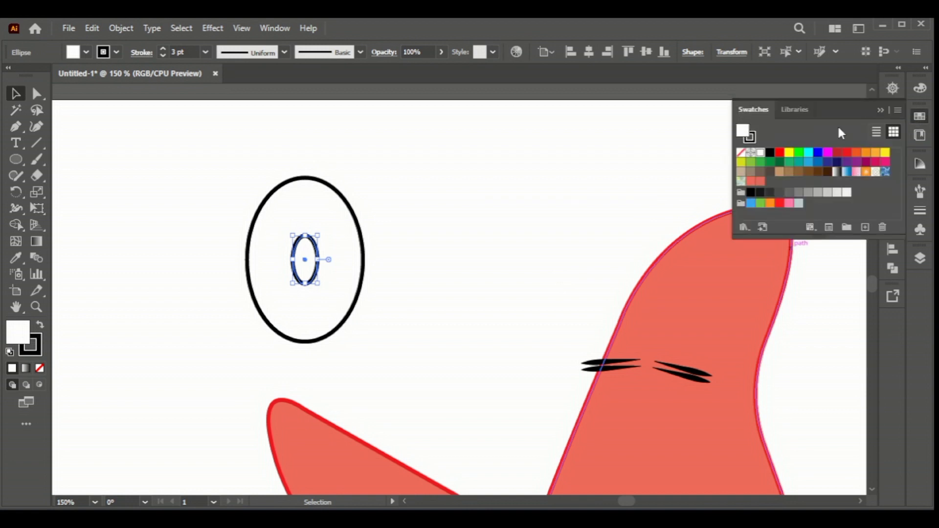
pyautogui.click(770, 153)
pyautogui.click(526, 214)
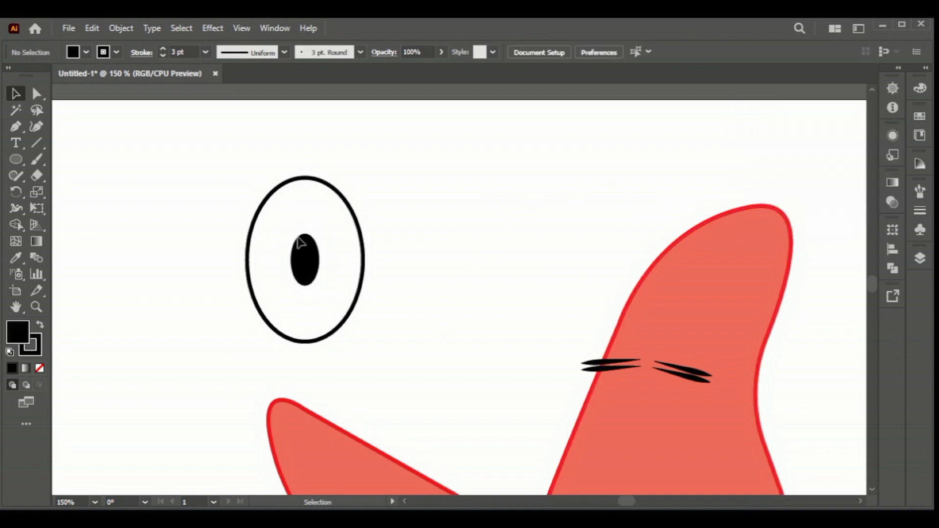
pyautogui.moveTo(301, 242); pyautogui.dragTo(227, 185)
pyautogui.hotkey('ctrl', 'g')
# Step: Duplicate the eye to the right, move the pair under the eyebrows and tilt slightly clockwise
pyautogui.moveTo(309, 260); pyautogui.dragTo(400, 264)
pyautogui.click(477, 237)
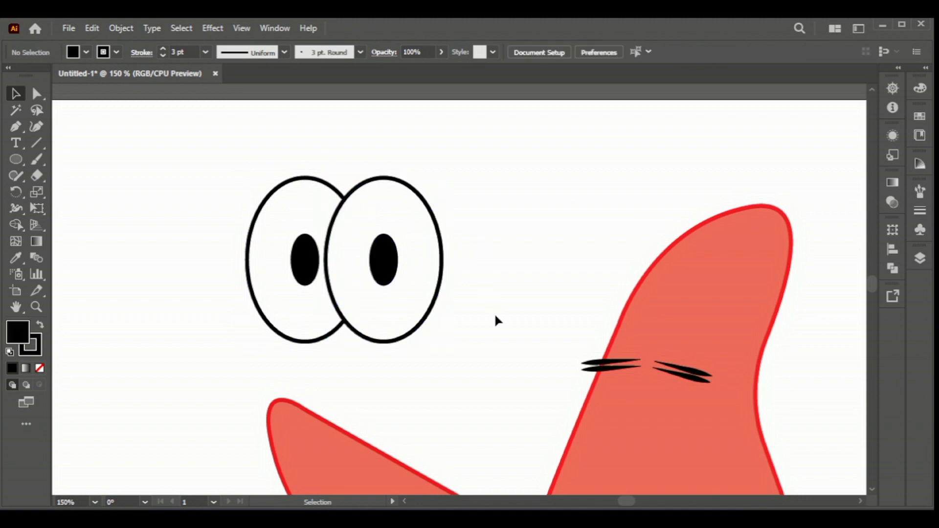
pyautogui.click(324, 252)
pyautogui.scroll(-2, 325, 252)
pyautogui.moveTo(316, 211); pyautogui.dragTo(602, 417)
pyautogui.scroll(-1, 603, 417)
pyautogui.scroll(-3, 603, 417)
pyautogui.moveTo(729, 371); pyautogui.dragTo(711, 356)
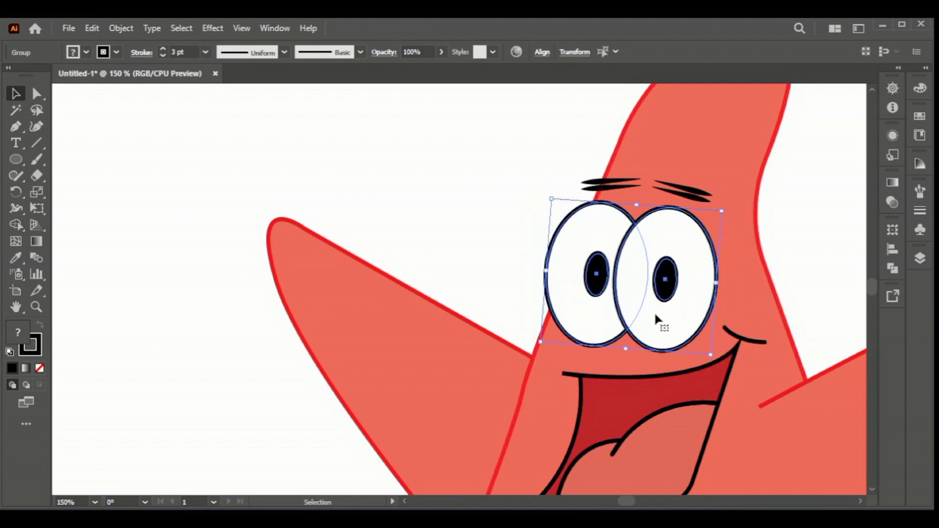
pyautogui.click(594, 193)
pyautogui.hotkey('ctrl', '-')
pyautogui.hotkey('ctrl', '-')
pyautogui.hotkey('ctrl', '-')
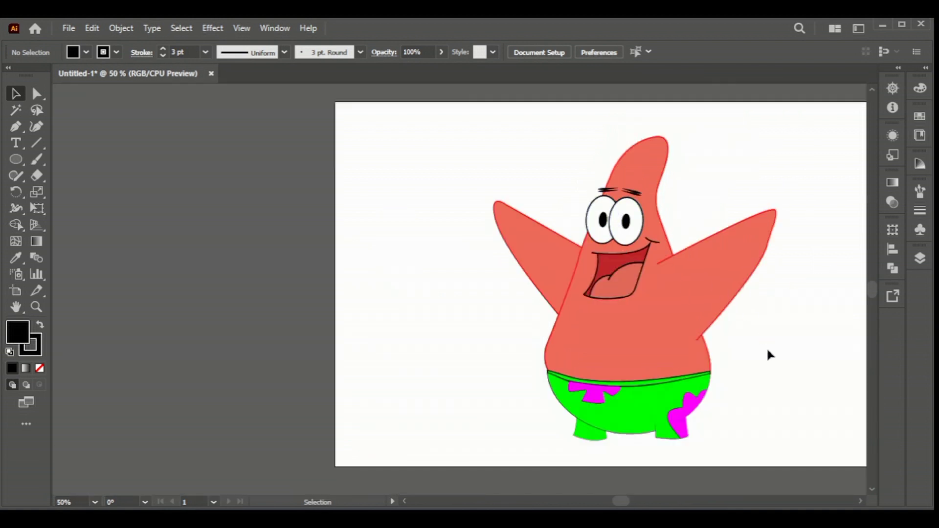
# Step: Fill the mouth with red and save it as a new, slightly darker swatch
pyautogui.click(611, 271)
pyautogui.click(919, 163)
pyautogui.click(845, 154)
pyautogui.click(780, 153)
pyautogui.moveTo(871, 241); pyautogui.dragTo(807, 203)
pyautogui.doubleClick(807, 203)
pyautogui.moveTo(820, 274); pyautogui.dragTo(810, 274)
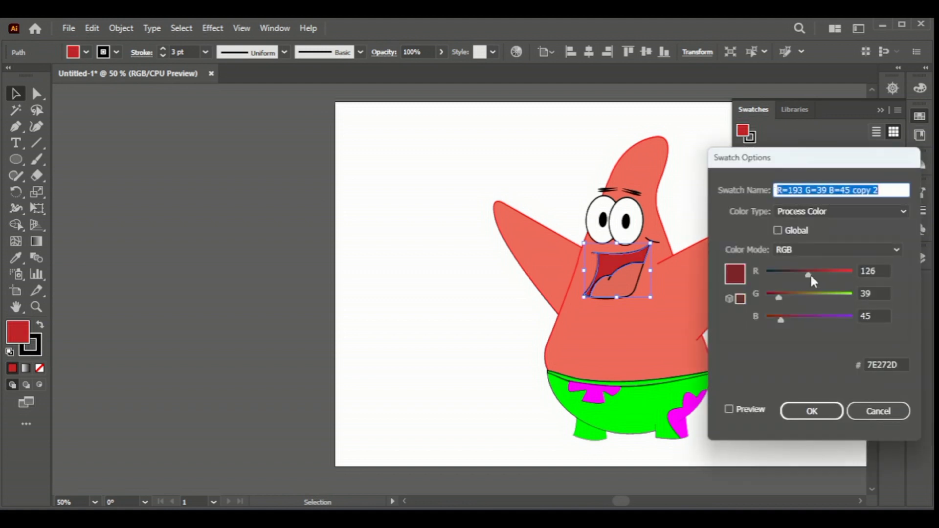
pyautogui.click(816, 415)
pyautogui.click(815, 376)
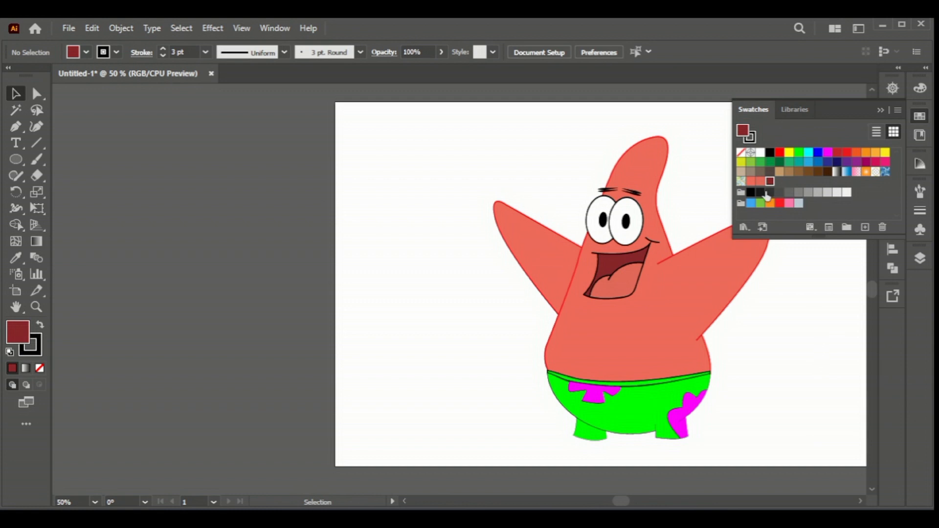
# Step: Darken the red swatch to deep maroon (R 136, G 0, B 13) and fill the mouth with it
pyautogui.doubleClick(769, 181)
pyautogui.moveTo(776, 320); pyautogui.dragTo(766, 321)
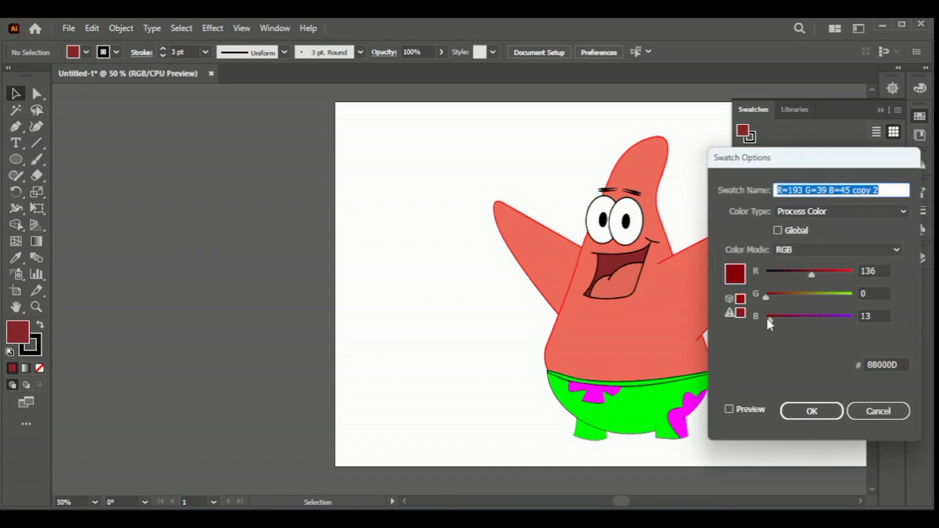
pyautogui.click(811, 411)
pyautogui.click(617, 273)
pyautogui.click(771, 182)
pyautogui.hotkey('ctrl', 'shift', 'a')
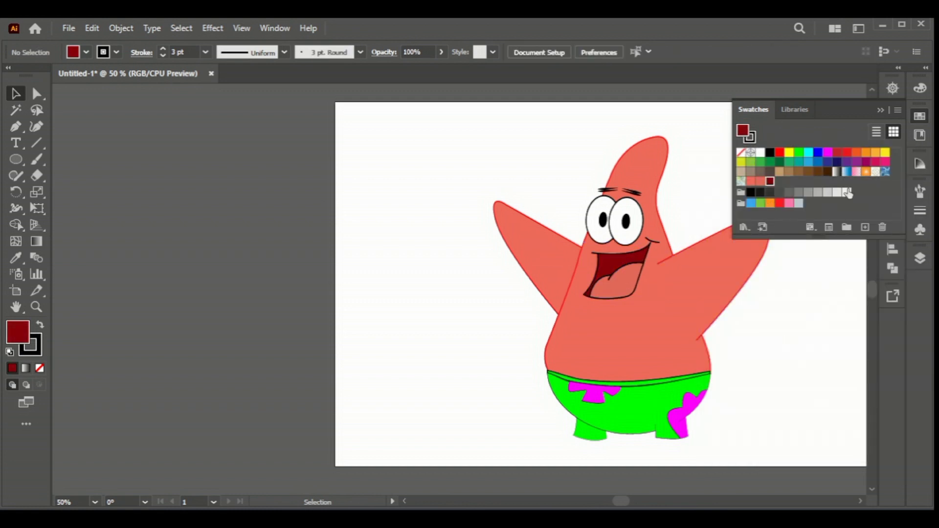
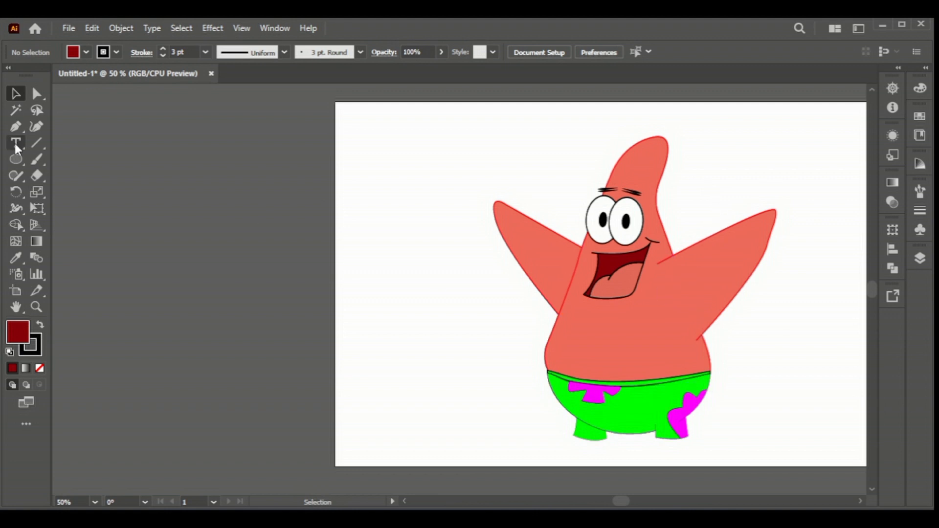
# Step: Draw a triangular foot with the Pen tool below the left leg, then resize and position it
pyautogui.scroll(2, 606, 452)
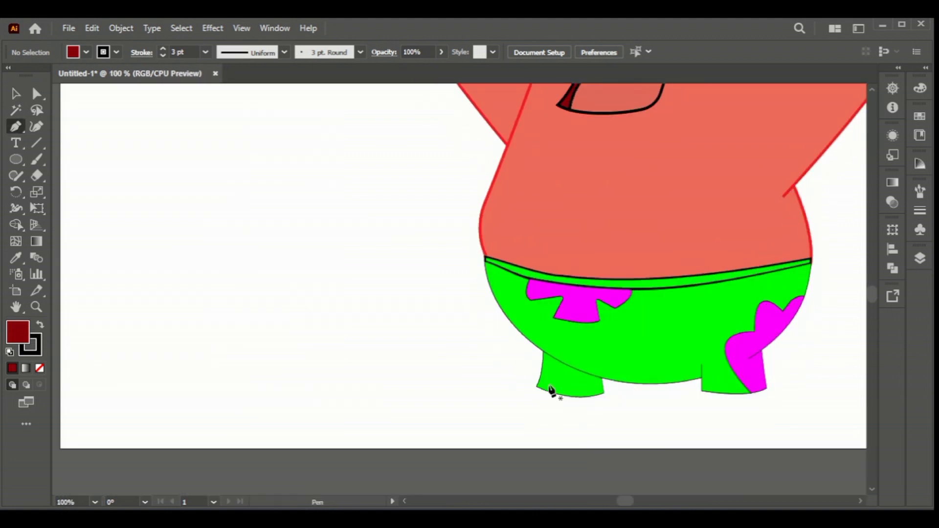
pyautogui.moveTo(550, 386); pyautogui.dragTo(567, 446)
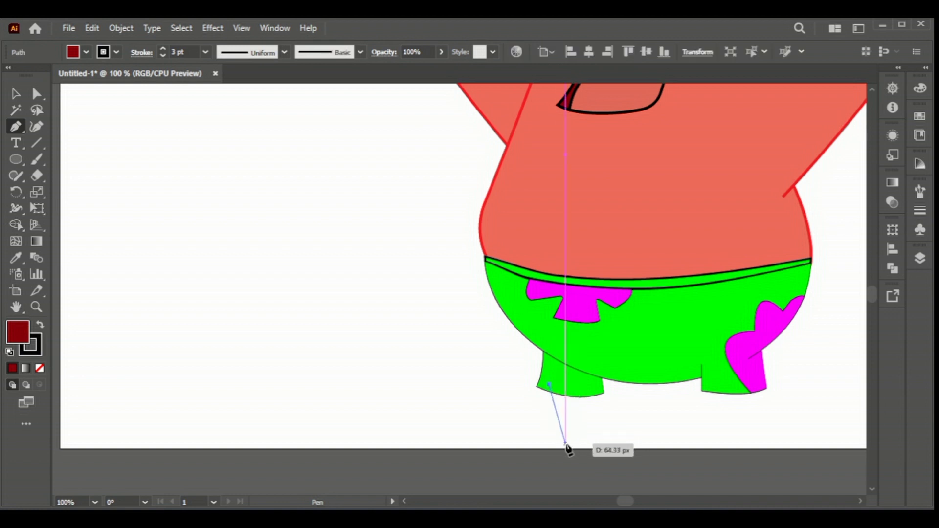
pyautogui.click(573, 444)
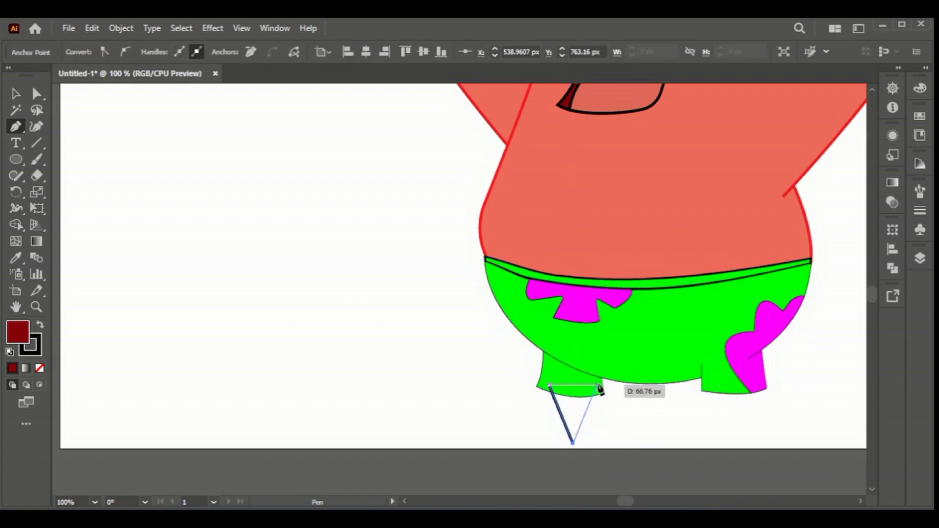
pyautogui.click(593, 387)
pyautogui.click(557, 389)
pyautogui.press('v')
pyautogui.scroll(2, 581, 409)
pyautogui.moveTo(612, 397); pyautogui.dragTo(627, 399)
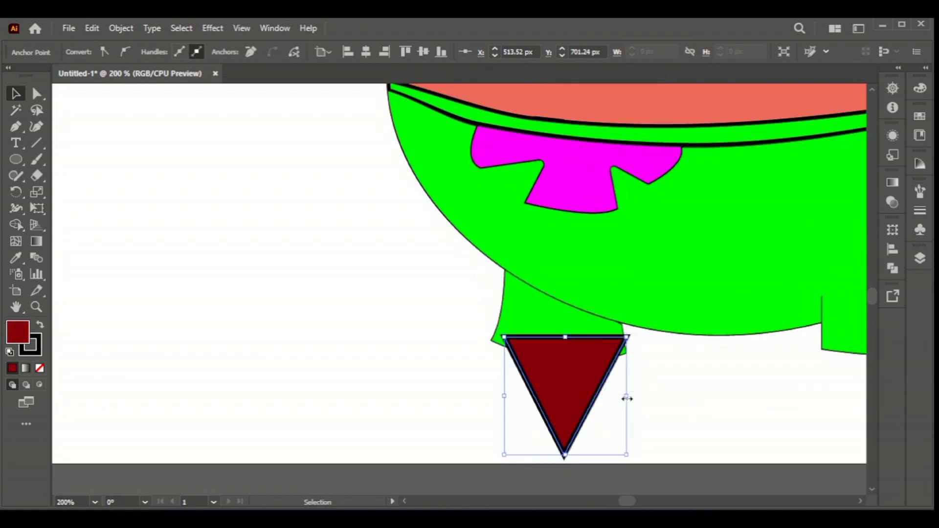
pyautogui.click(665, 460)
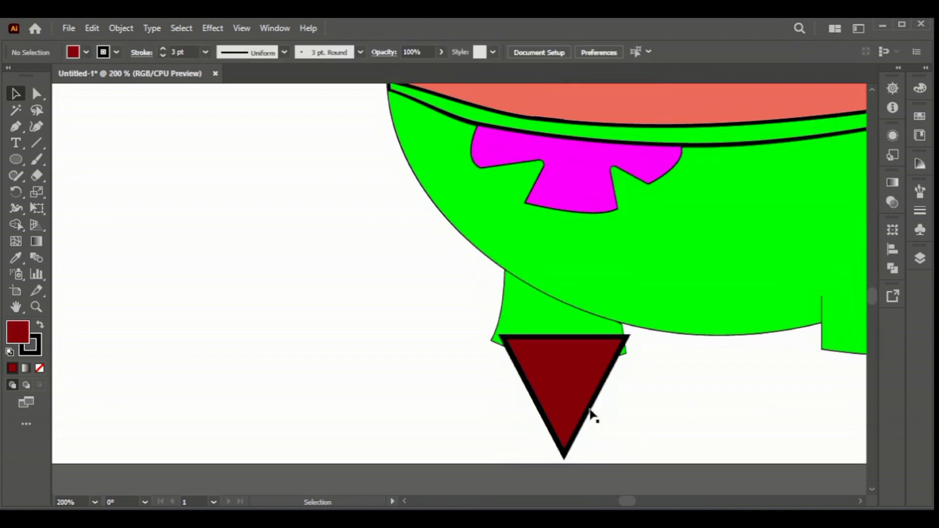
pyautogui.click(590, 413)
pyautogui.press('Left')
pyautogui.press('Left')
pyautogui.press('Left')
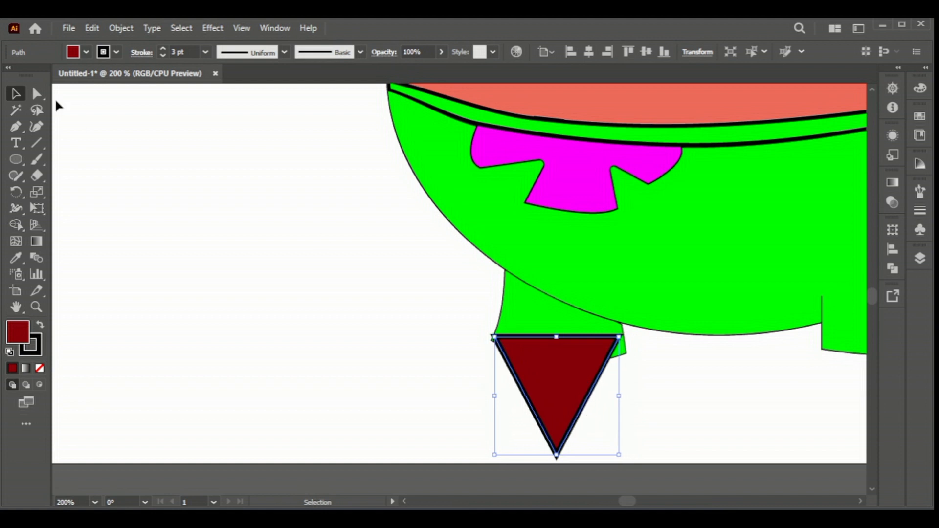
# Step: Round off the triangle's top corners and bottom point
pyautogui.click(37, 93)
pyautogui.moveTo(507, 348); pyautogui.dragTo(514, 353)
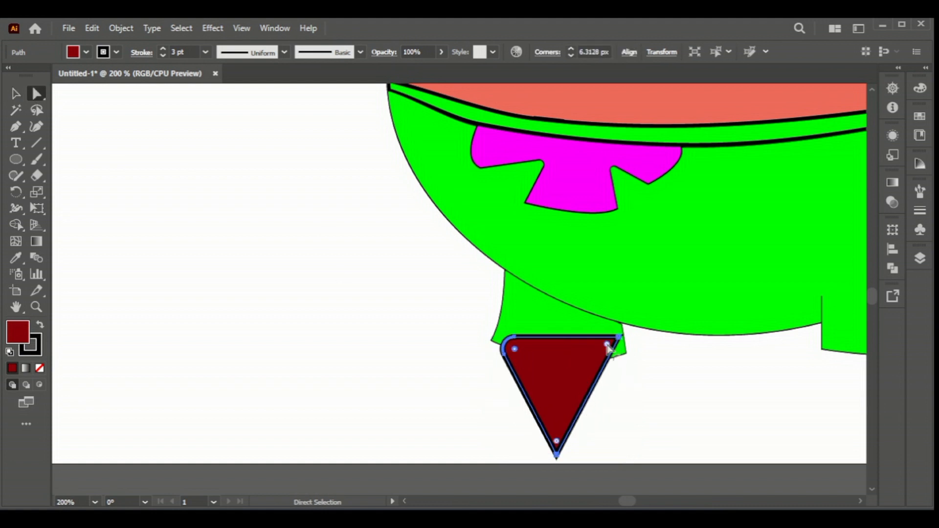
pyautogui.moveTo(607, 344); pyautogui.dragTo(602, 352)
pyautogui.moveTo(556, 442); pyautogui.dragTo(557, 436)
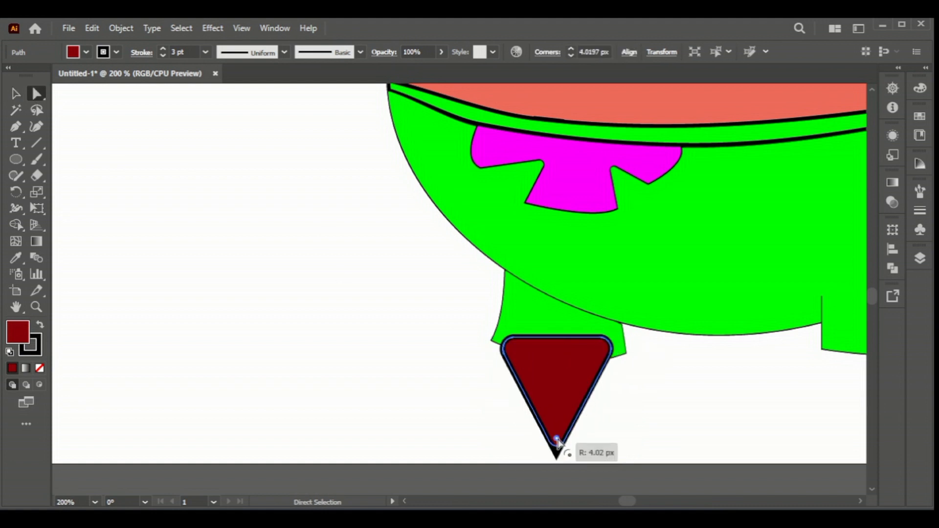
pyautogui.click(464, 428)
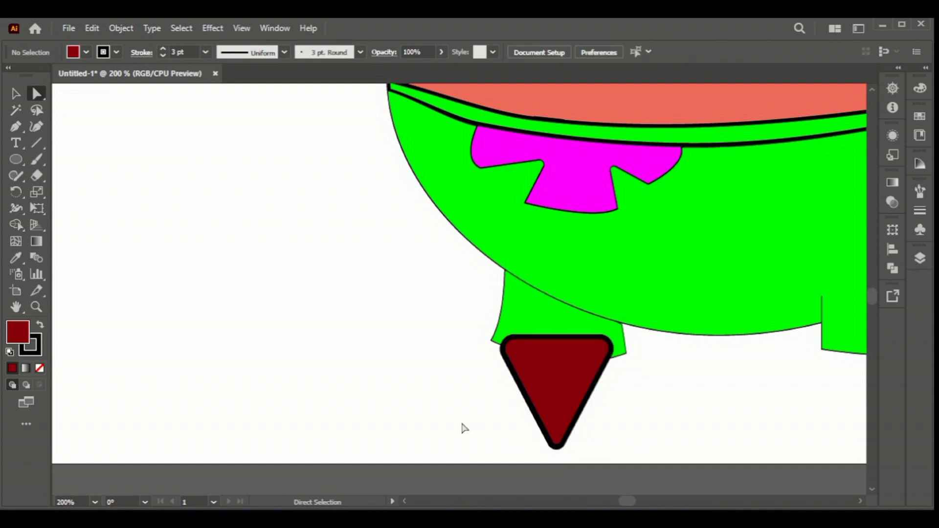
# Step: Eyedrop Patrick's salmon skin fill and red outline onto the foot
pyautogui.click(557, 402)
pyautogui.press('i')
pyautogui.click(585, 93)
pyautogui.press('v')
pyautogui.click(609, 442)
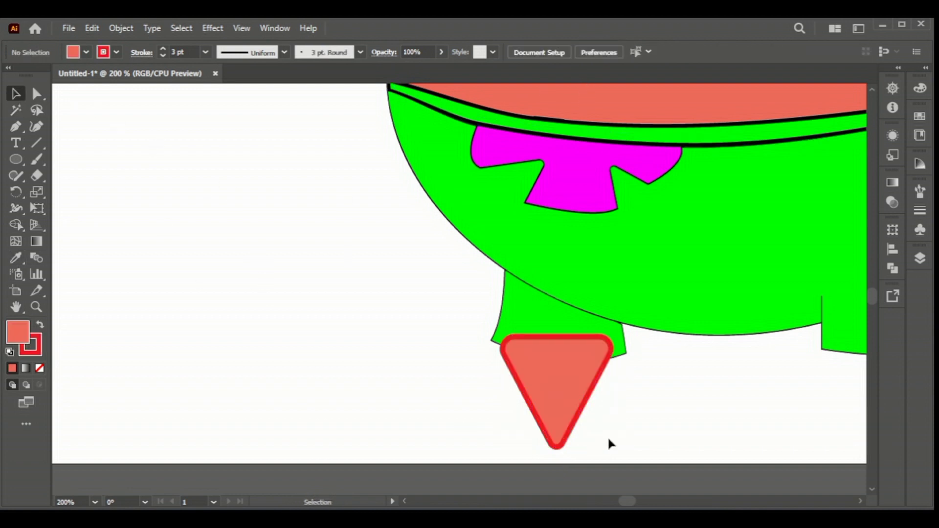
# Step: Send the foot backward so it sits behind the green shorts
pyautogui.rightClick(567, 411)
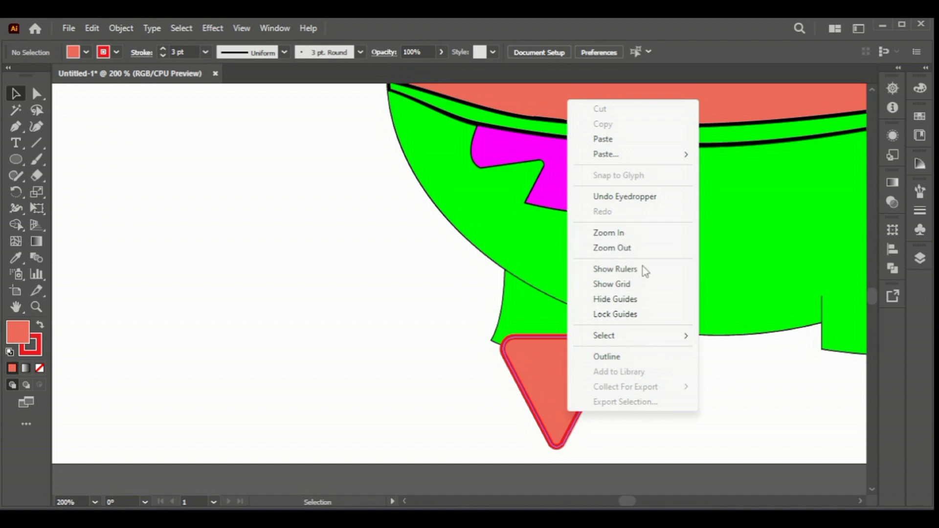
pyautogui.rightClick(543, 387)
pyautogui.click(725, 455)
pyautogui.click(656, 408)
# Step: Rotate the foot slightly and curve its left edge with the Anchor Point tool
pyautogui.click(589, 400)
pyautogui.moveTo(617, 455)
pyautogui.mouseDown()
pyautogui.moveTo(609, 467)
pyautogui.moveTo(607, 453)
pyautogui.mouseUp()
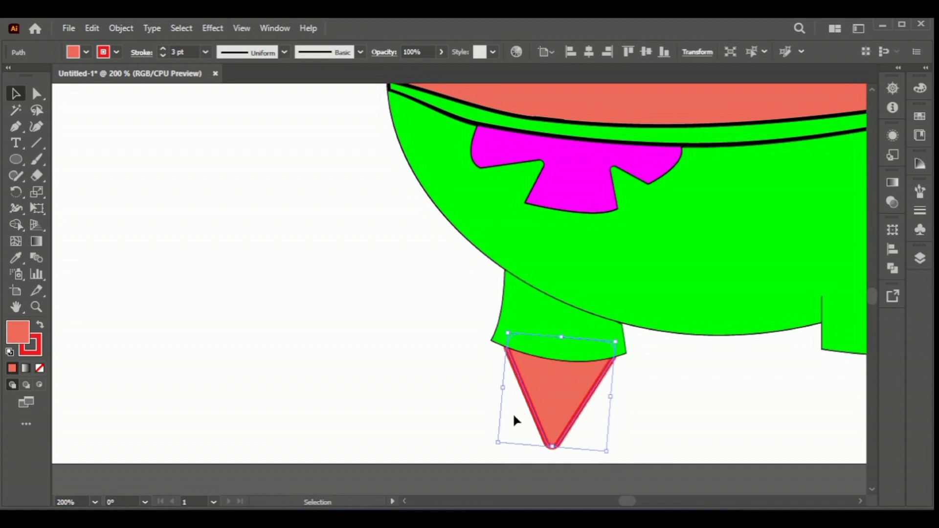
pyautogui.moveTo(14, 128); pyautogui.dragTo(98, 174)
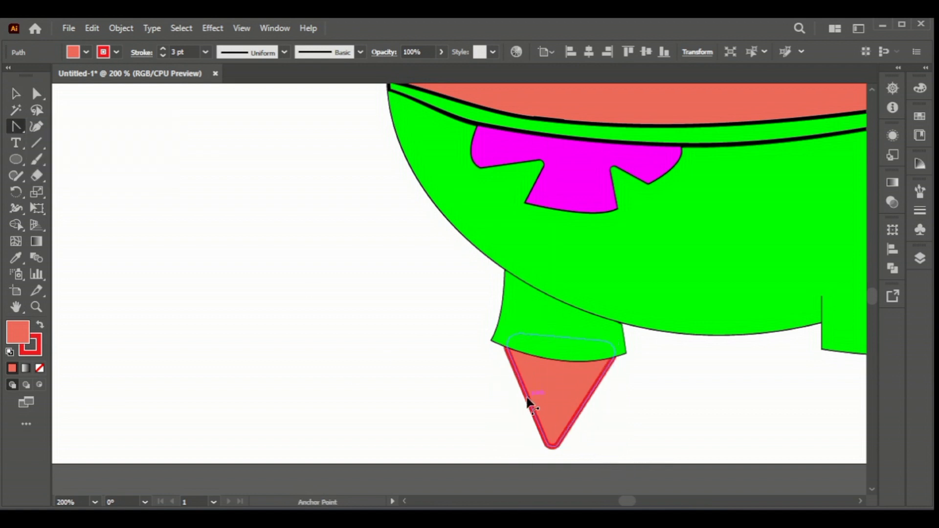
pyautogui.moveTo(528, 402); pyautogui.dragTo(534, 408)
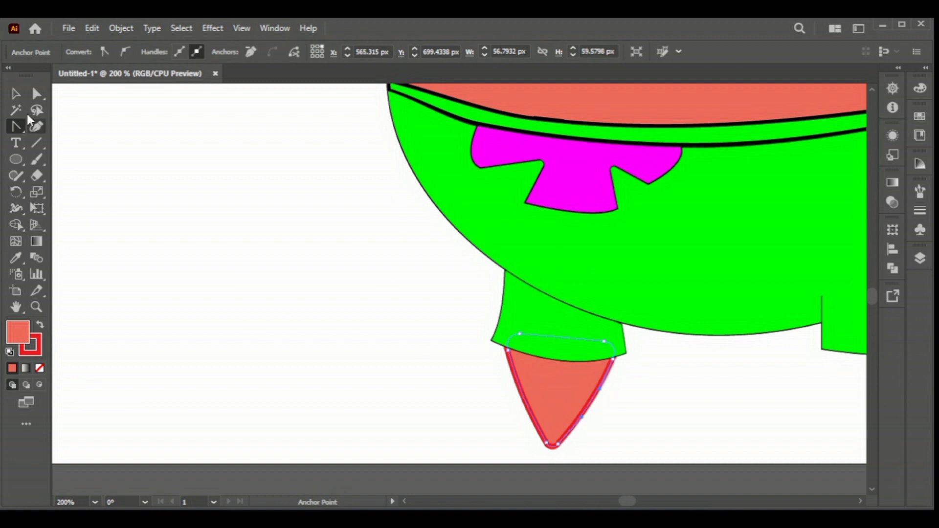
pyautogui.press('v')
pyautogui.hotkey('ctrl', 'shift', 'a')
pyautogui.click(861, 503)
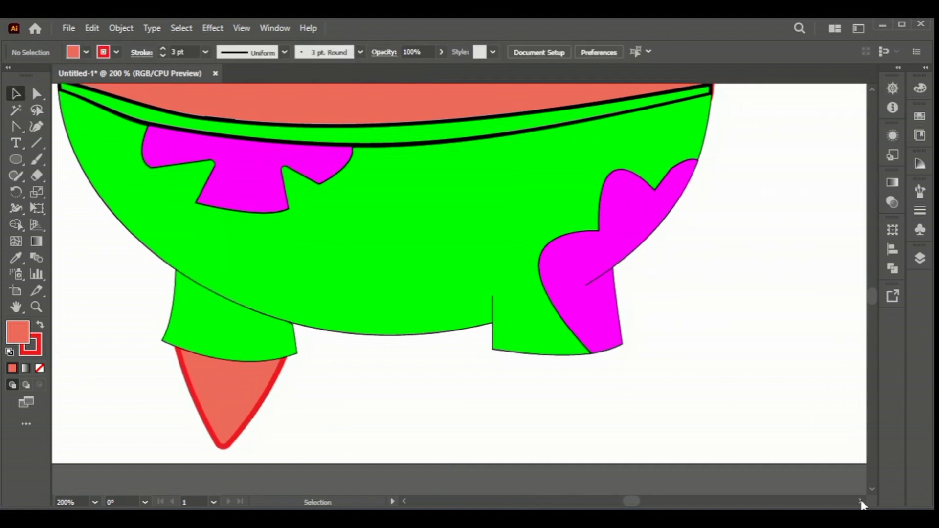
# Step: Draw a curved pointed right foot under the right leg and send it behind the shorts
pyautogui.click(16, 126)
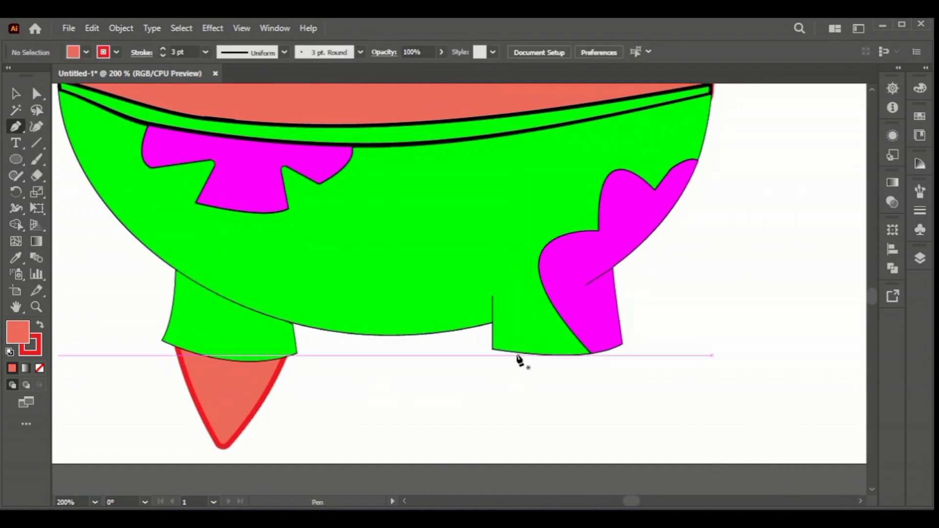
pyautogui.click(510, 345)
pyautogui.moveTo(574, 451); pyautogui.dragTo(608, 471)
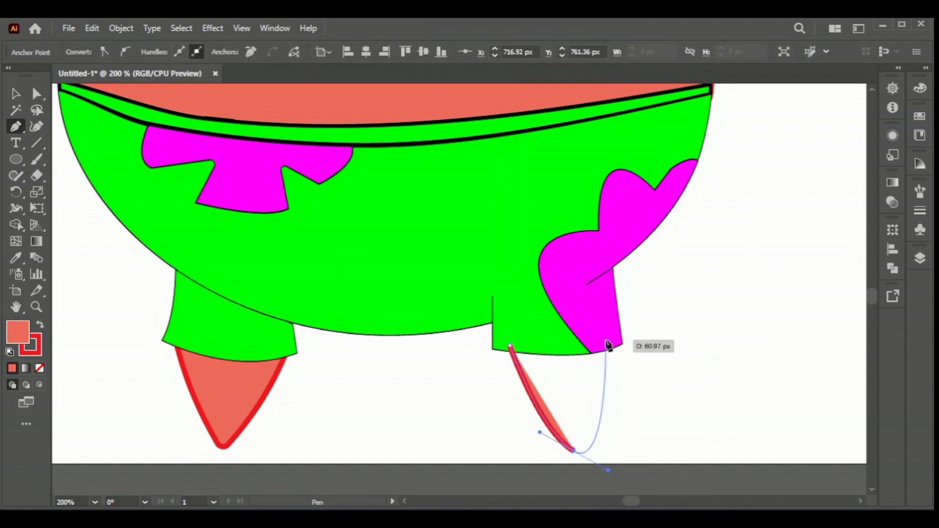
pyautogui.click(608, 344)
pyautogui.click(510, 346)
pyautogui.press('v')
pyautogui.rightClick(570, 430)
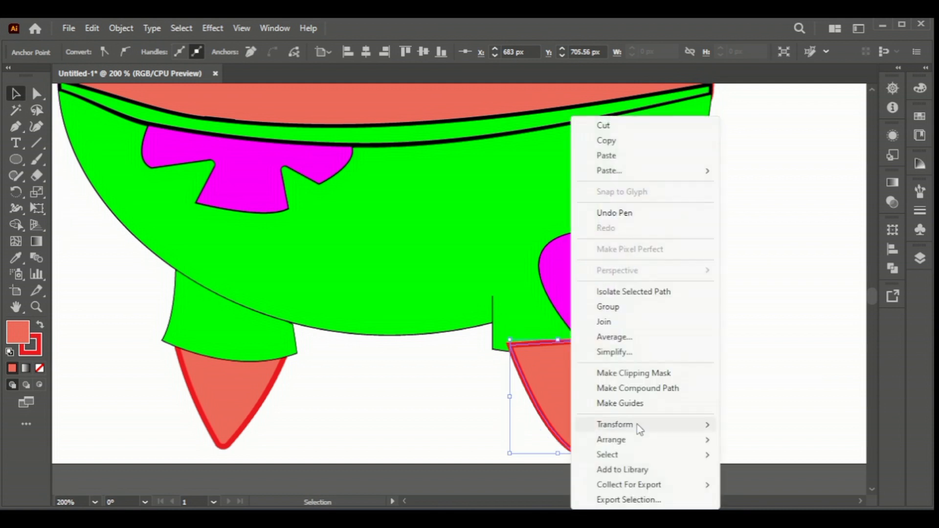
pyautogui.click(775, 469)
pyautogui.click(612, 433)
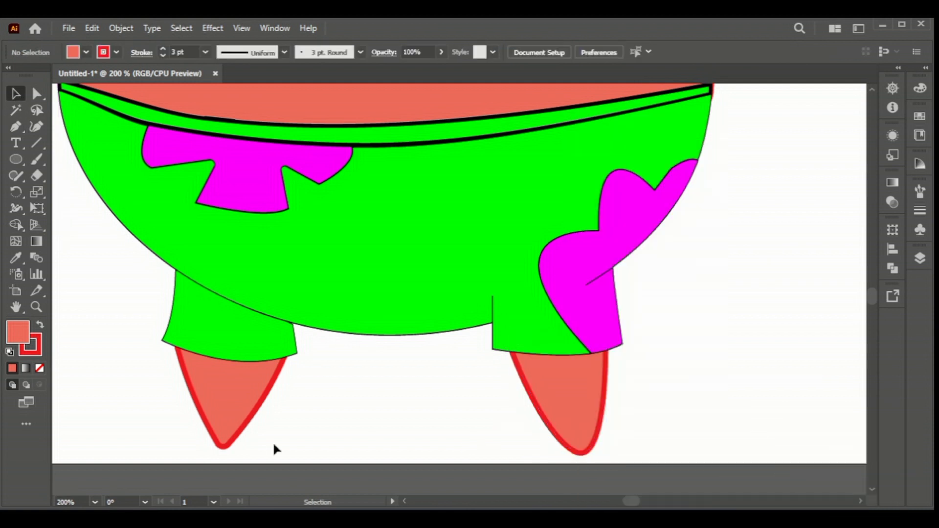
# Step: Lower the left foot's bottom anchors slightly with Direct Selection to lengthen its tip
pyautogui.click(234, 391)
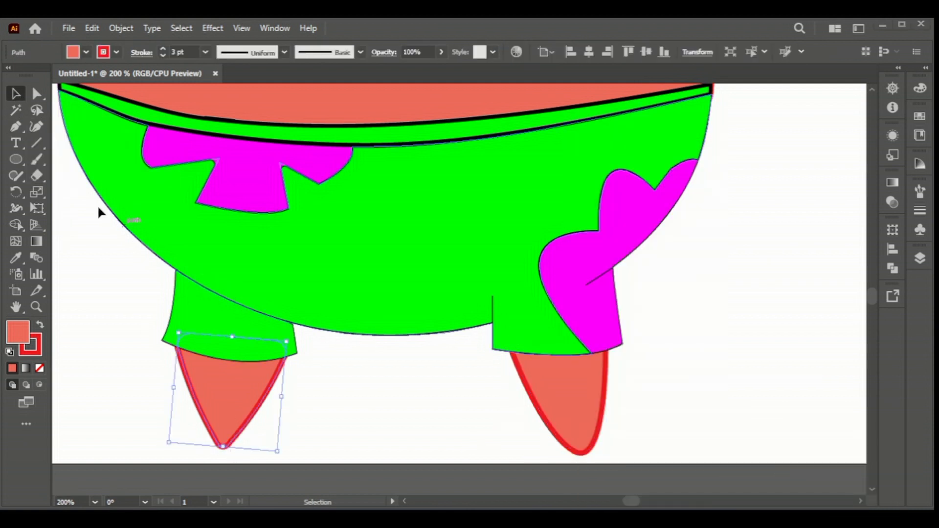
pyautogui.press('a')
pyautogui.click(226, 443)
pyautogui.scroll(3, 225, 443)
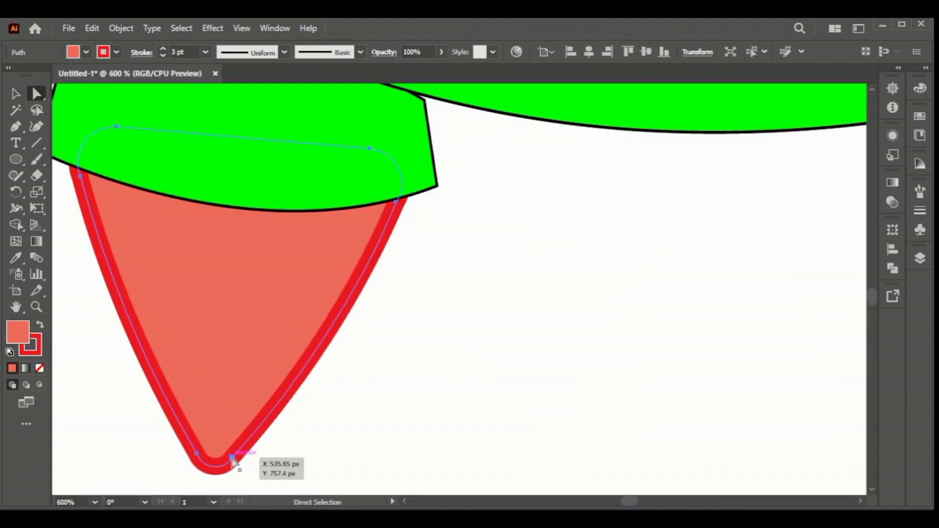
pyautogui.click(234, 456)
pyautogui.moveTo(216, 469); pyautogui.dragTo(220, 475)
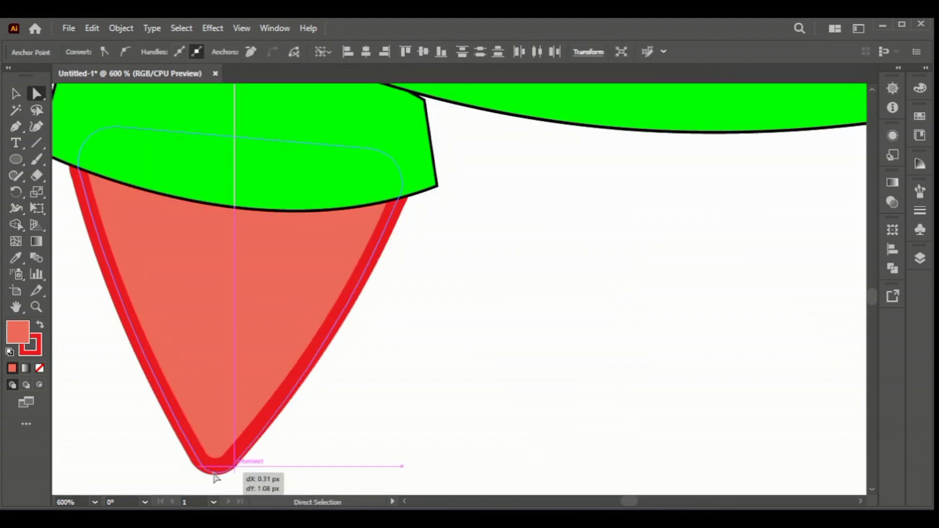
pyautogui.click(286, 476)
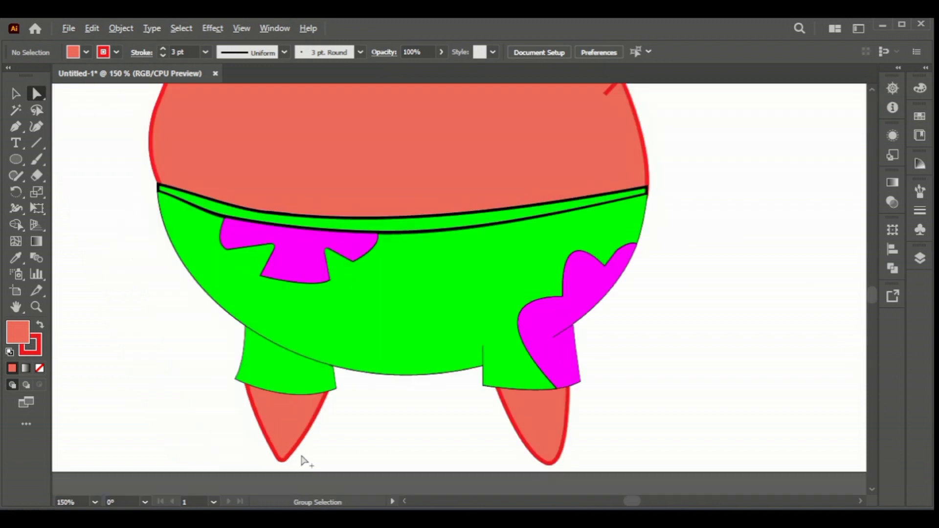
pyautogui.scroll(-8, 294, 472)
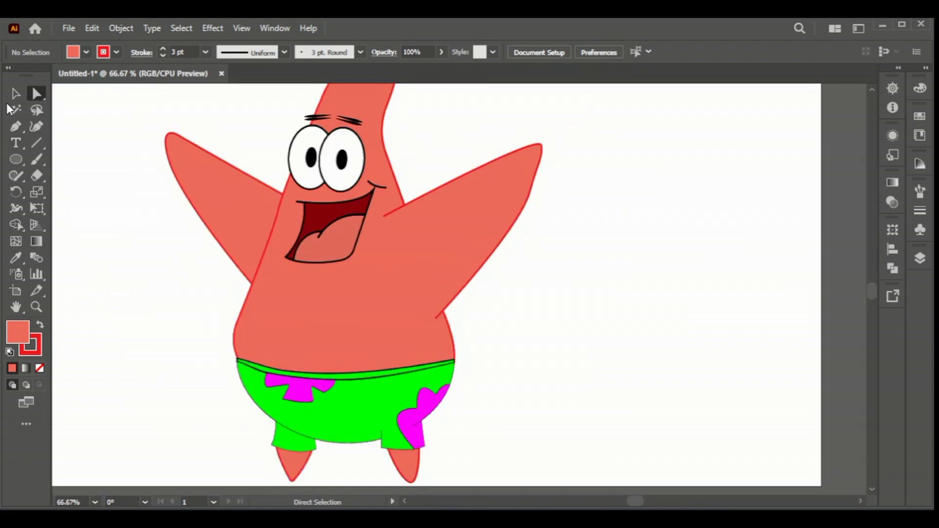
# Step: Drag the waistband anchor's handle to bend the shorts' curve downward near its end
pyautogui.scroll(1, 171, 359)
pyautogui.scroll(3, 267, 415)
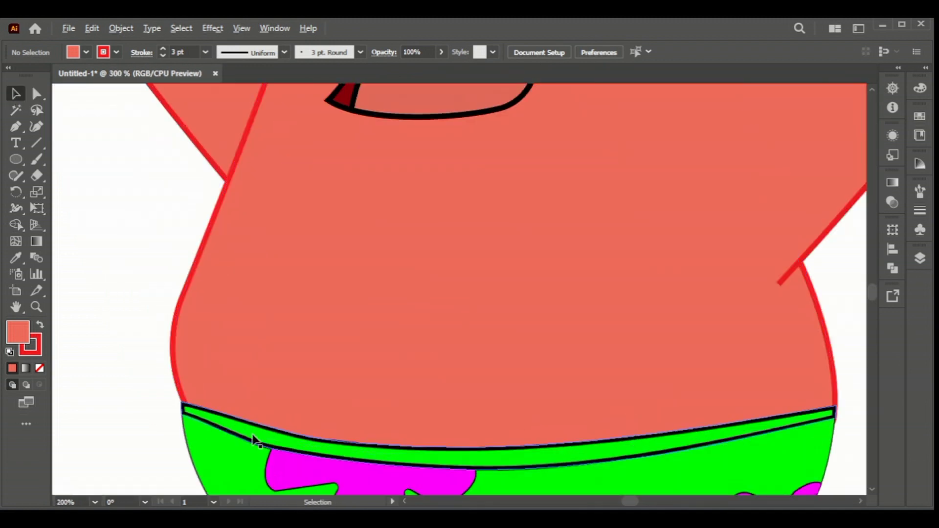
pyautogui.scroll(2, 254, 440)
pyautogui.click(246, 453)
pyautogui.click(37, 93)
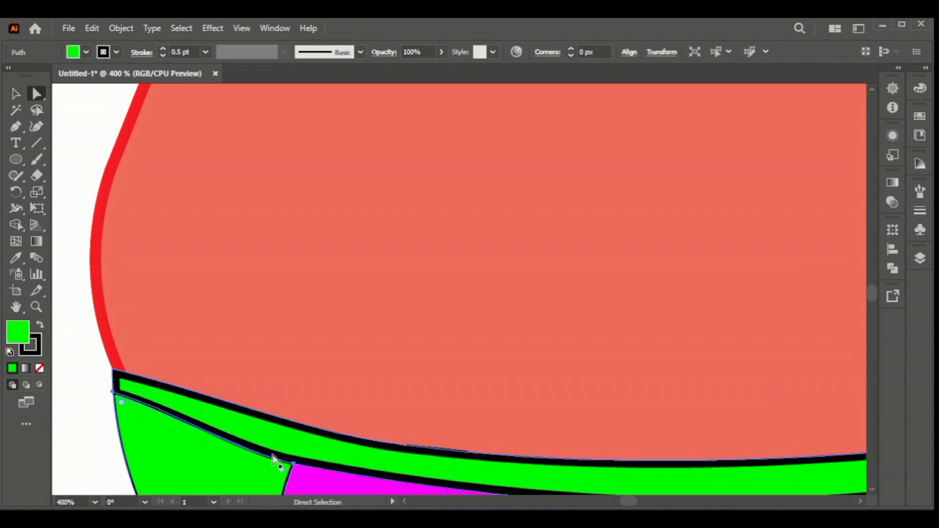
pyautogui.scroll(5, 123, 396)
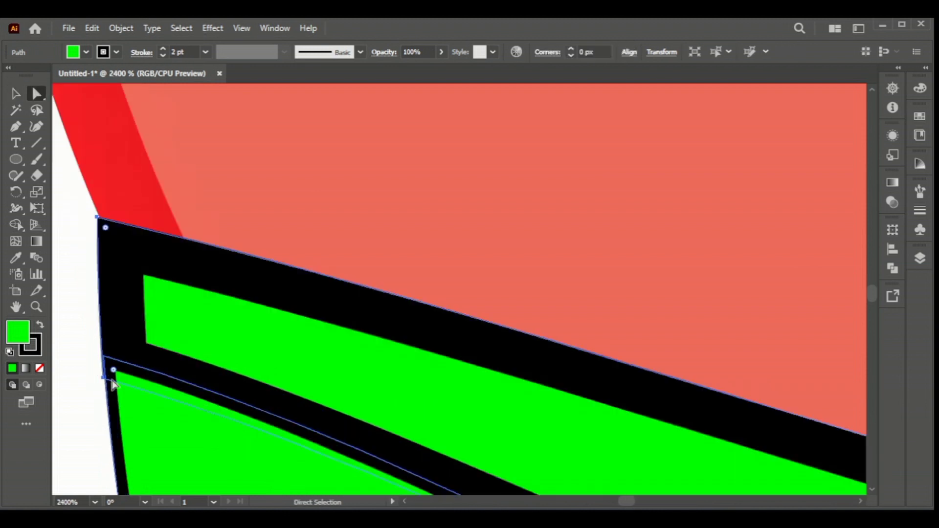
pyautogui.click(109, 372)
pyautogui.scroll(-3, 383, 447)
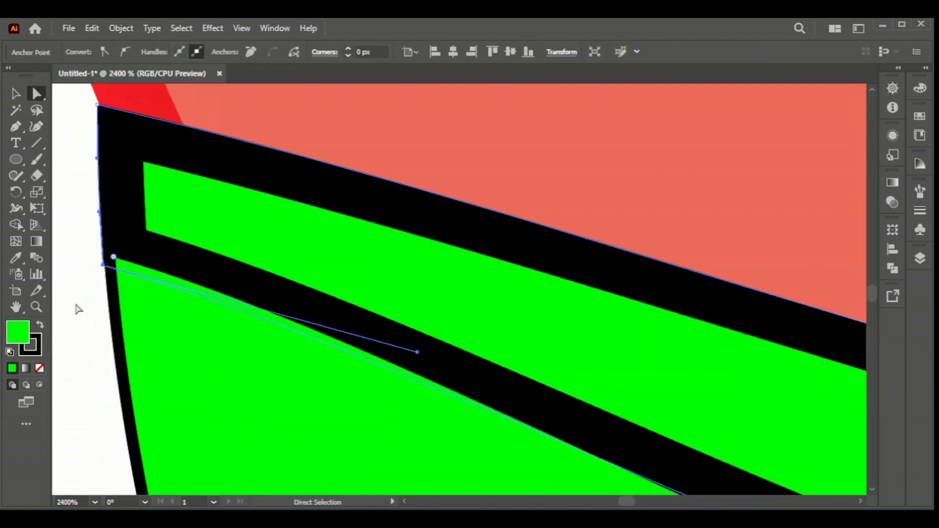
pyautogui.click(109, 252)
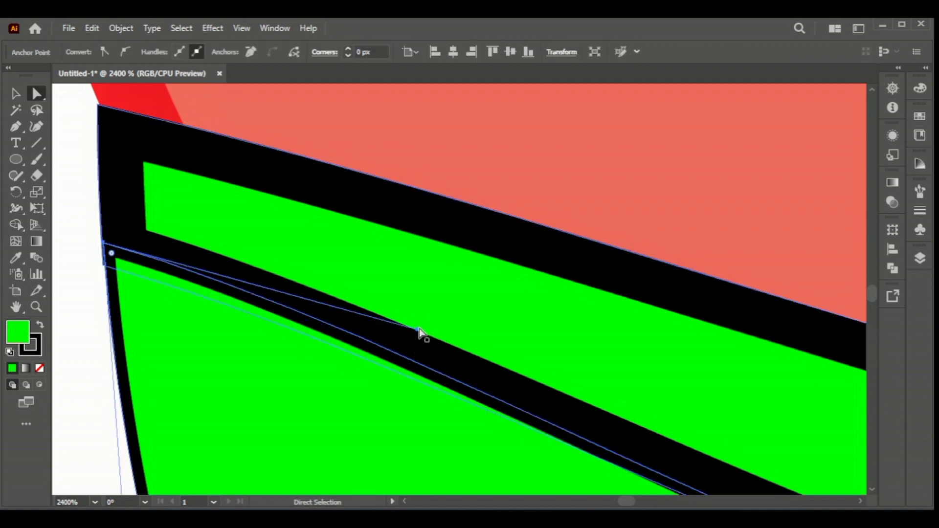
pyautogui.moveTo(418, 328); pyautogui.dragTo(415, 354)
pyautogui.click(109, 262)
pyautogui.moveTo(415, 354); pyautogui.dragTo(415, 380)
pyautogui.scroll(-5, 414, 386)
pyautogui.click(289, 398)
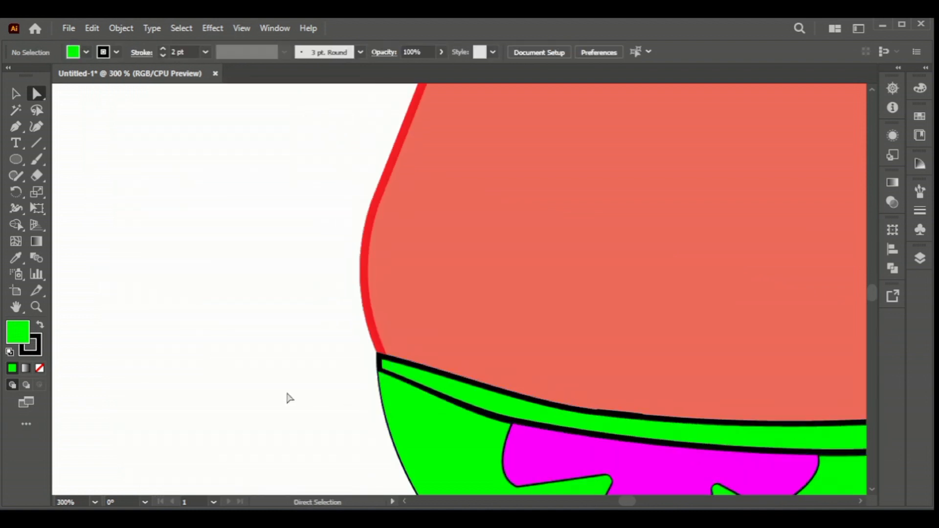
# Step: Move the waistband's lower corner anchor onto the right edge of Patrick's body
pyautogui.scroll(-2, 264, 393)
pyautogui.scroll(-1, 453, 416)
pyautogui.scroll(6, 453, 416)
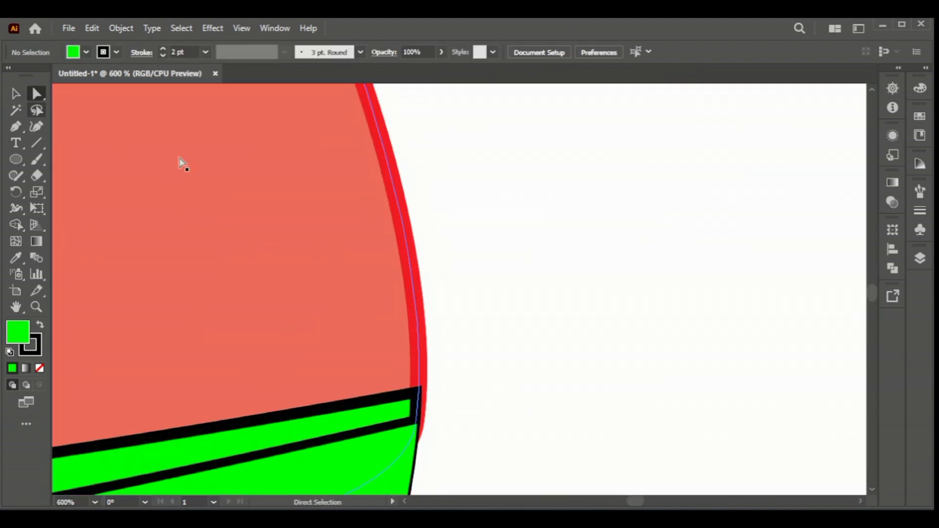
pyautogui.click(421, 387)
pyautogui.click(419, 426)
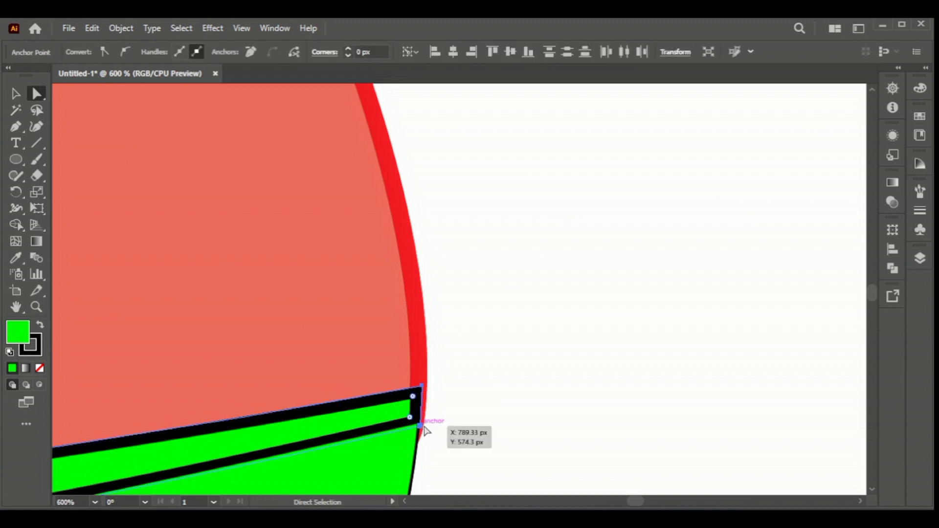
pyautogui.scroll(3, 464, 472)
pyautogui.moveTo(331, 395); pyautogui.dragTo(353, 356)
pyautogui.scroll(-1, 380, 380)
pyautogui.click(394, 378)
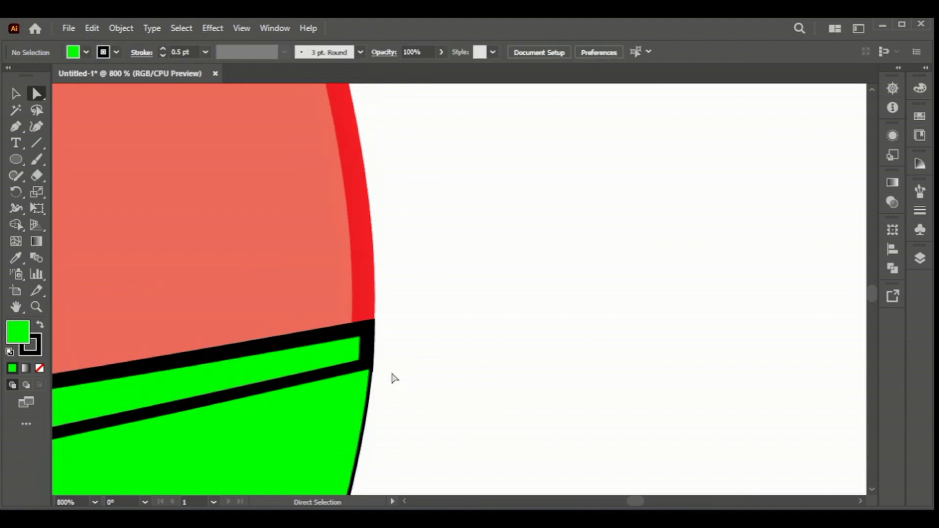
# Step: Zoom out to review the full figure with both legs
pyautogui.scroll(-2, 394, 378)
pyautogui.scroll(-1, 401, 301)
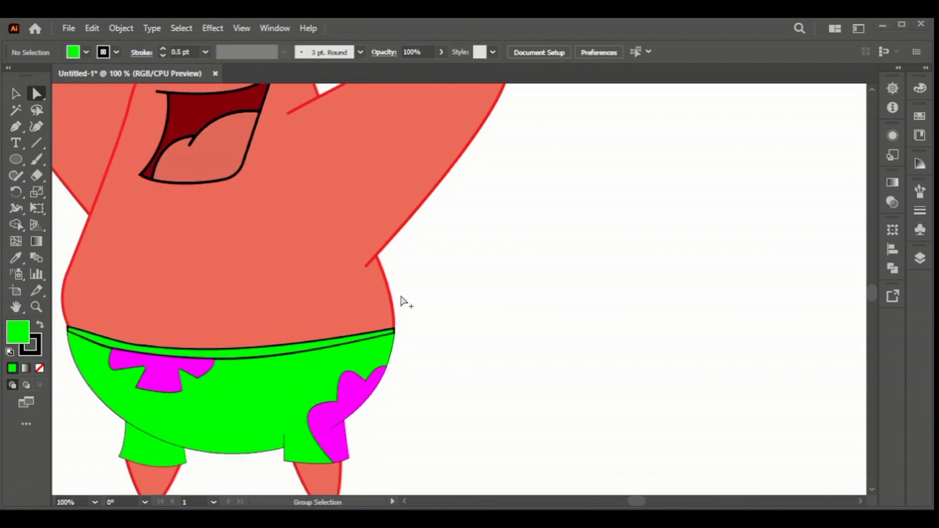
pyautogui.scroll(-1, 401, 301)
pyautogui.scroll(3, 321, 310)
pyautogui.scroll(1, 103, 241)
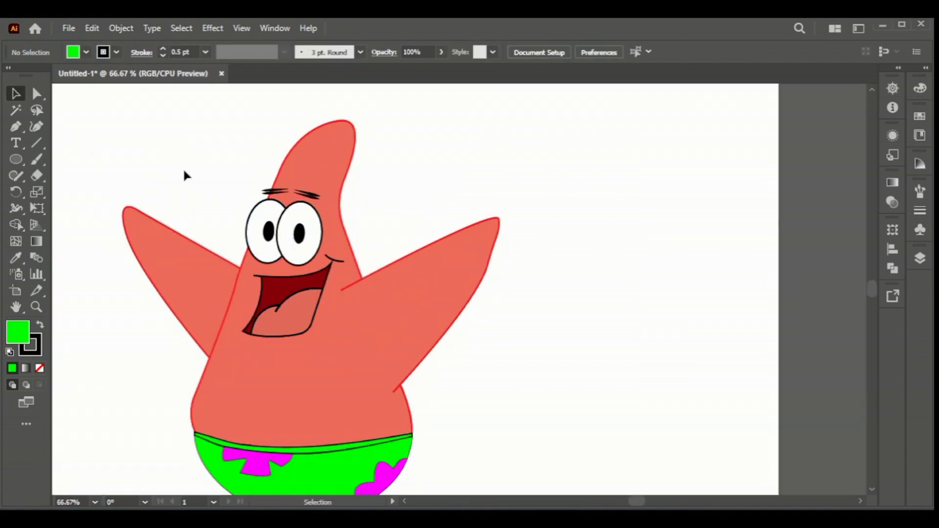
pyautogui.scroll(1, 317, 313)
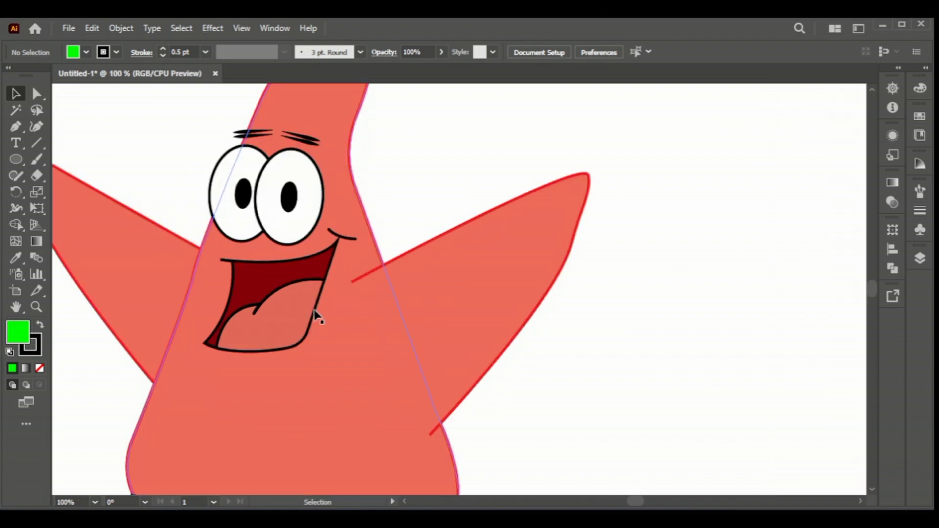
pyautogui.scroll(-2, 431, 301)
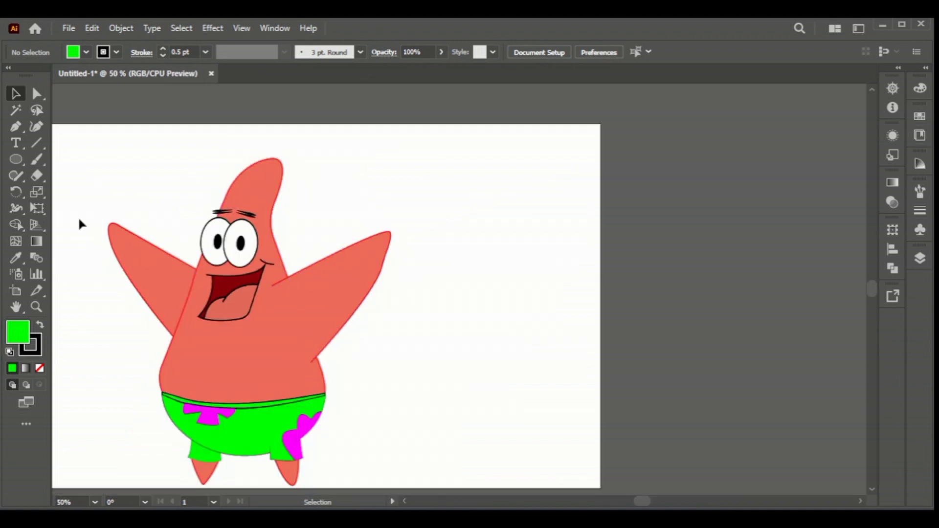
pyautogui.scroll(4, 80, 224)
pyautogui.click(357, 245)
# Step: Copy and paste Patrick's left arm, then move the copy off to the upper-left
pyautogui.rightClick(363, 245)
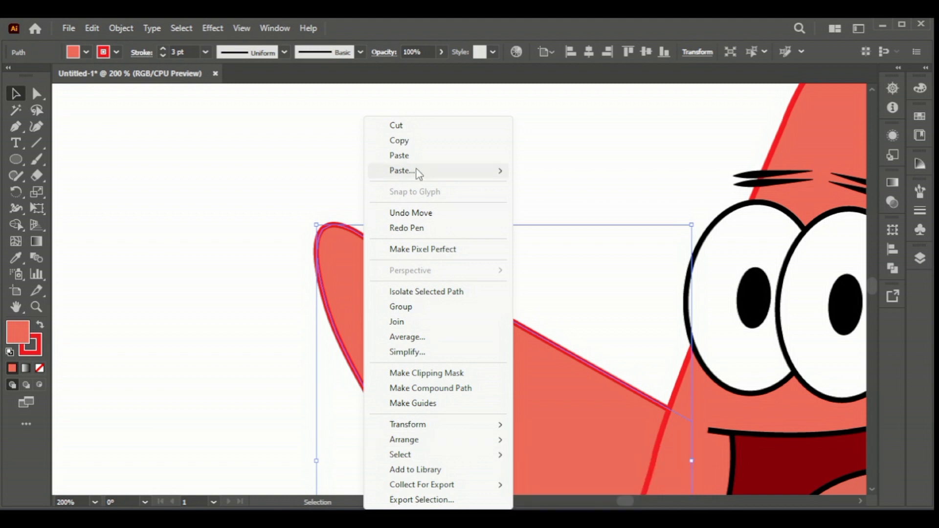
pyautogui.click(399, 140)
pyautogui.hotkey('ctrl', 'f')
pyautogui.moveTo(362, 241); pyautogui.dragTo(116, 192)
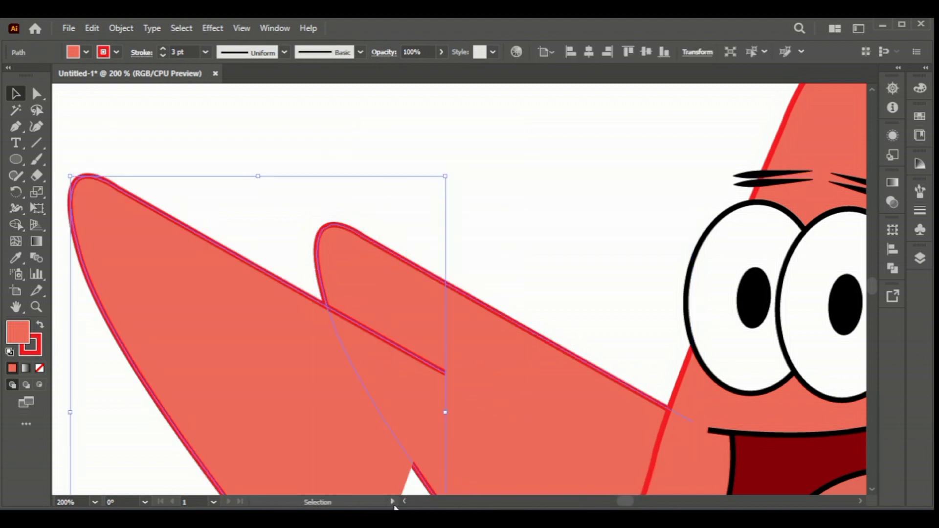
pyautogui.hscroll(-2, 394, 503)
pyautogui.scroll(-1, 423, 337)
pyautogui.moveTo(476, 291); pyautogui.dragTo(350, 277)
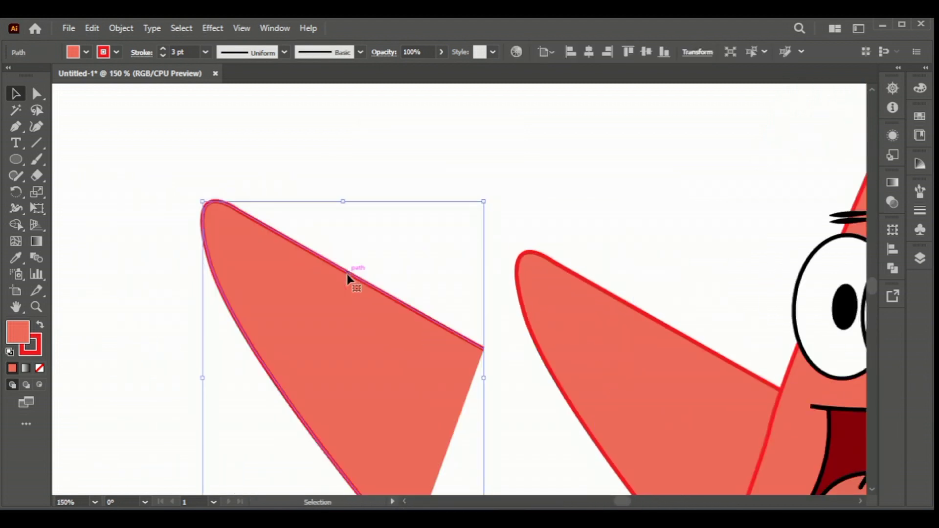
pyautogui.scroll(-3, 378, 294)
pyautogui.scroll(-1, 378, 294)
# Step: Draw a closed curved Pen path cutting across the arm copy
pyautogui.click(16, 126)
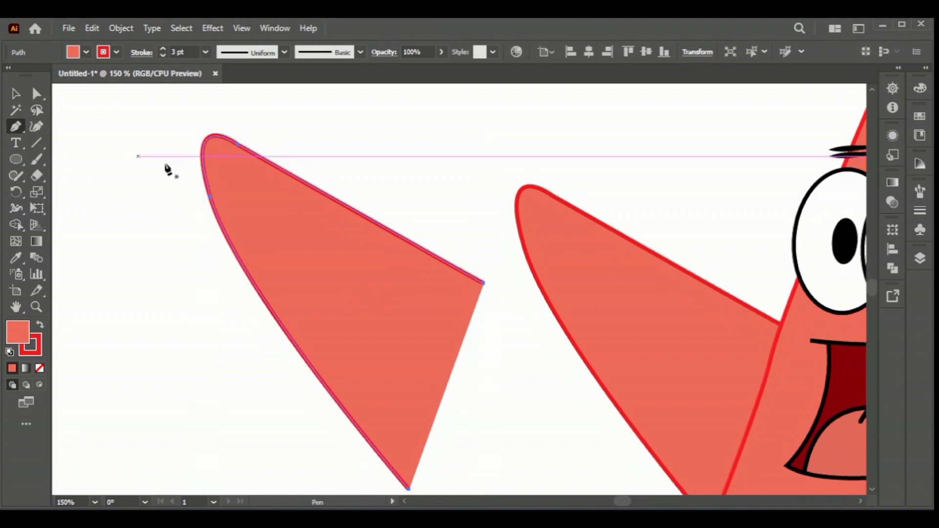
pyautogui.click(193, 127)
pyautogui.moveTo(480, 415); pyautogui.dragTo(596, 445)
pyautogui.scroll(-3, 342, 440)
pyautogui.moveTo(346, 486); pyautogui.dragTo(280, 471)
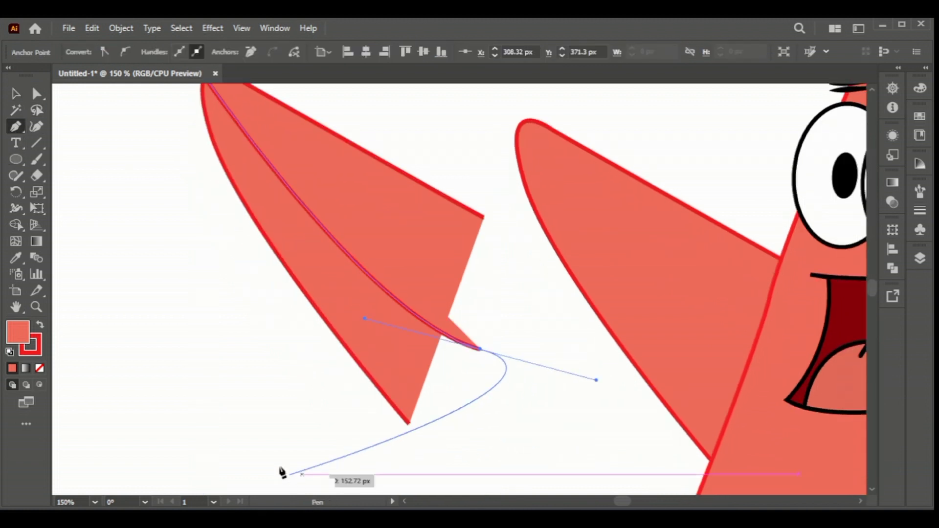
pyautogui.click(186, 308)
pyautogui.scroll(4, 181, 205)
pyautogui.click(195, 149)
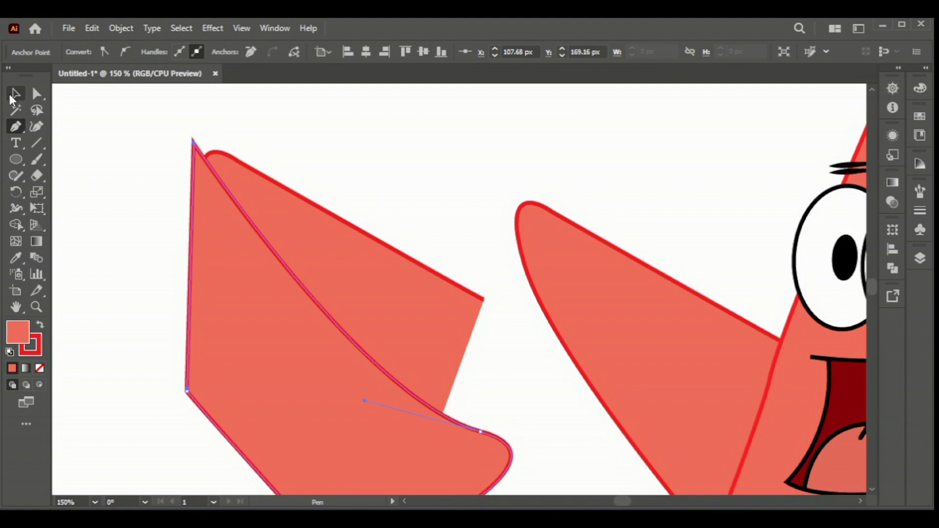
# Step: Alt-drag with Shape Builder to delete the extra regions, leaving a thin crescent sliver
pyautogui.click(15, 93)
pyautogui.click(15, 224)
pyautogui.moveTo(217, 336); pyautogui.dragTo(174, 251)
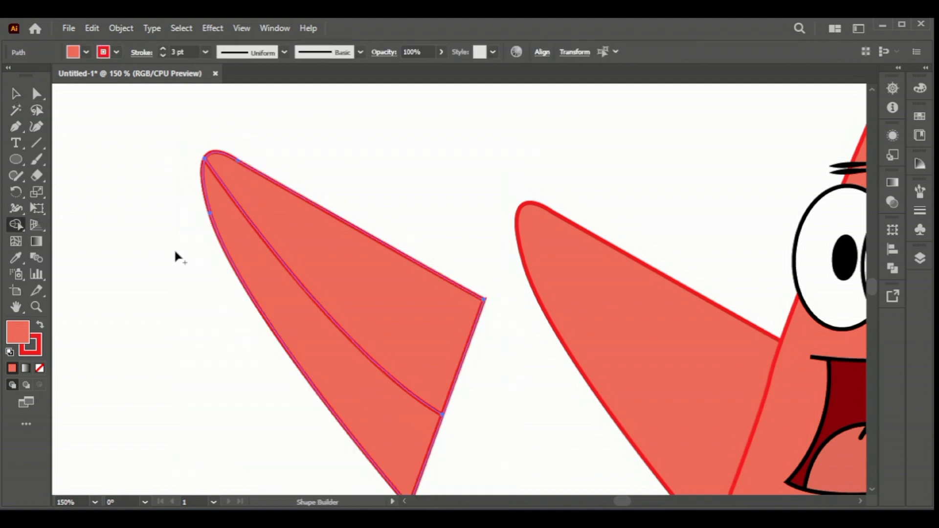
pyautogui.moveTo(337, 154); pyautogui.dragTo(328, 230)
pyautogui.click(16, 93)
pyautogui.click(290, 248)
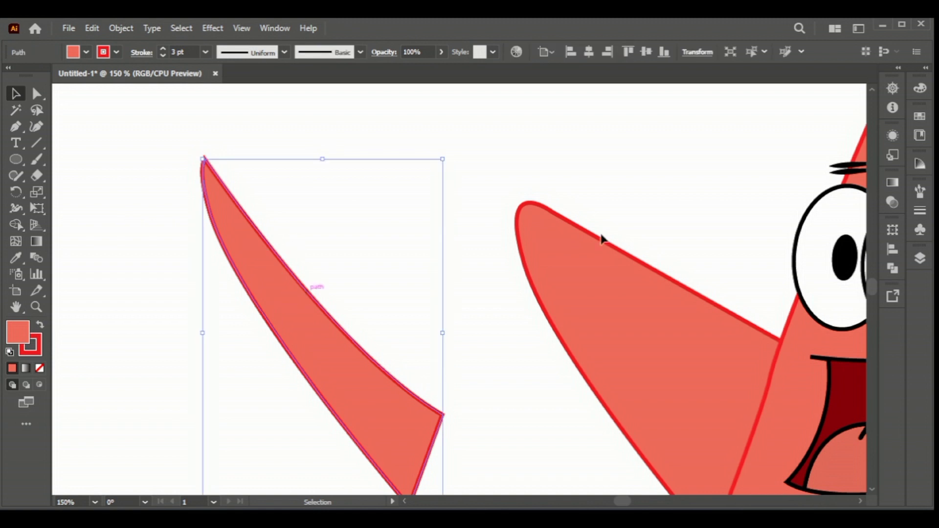
pyautogui.click(919, 117)
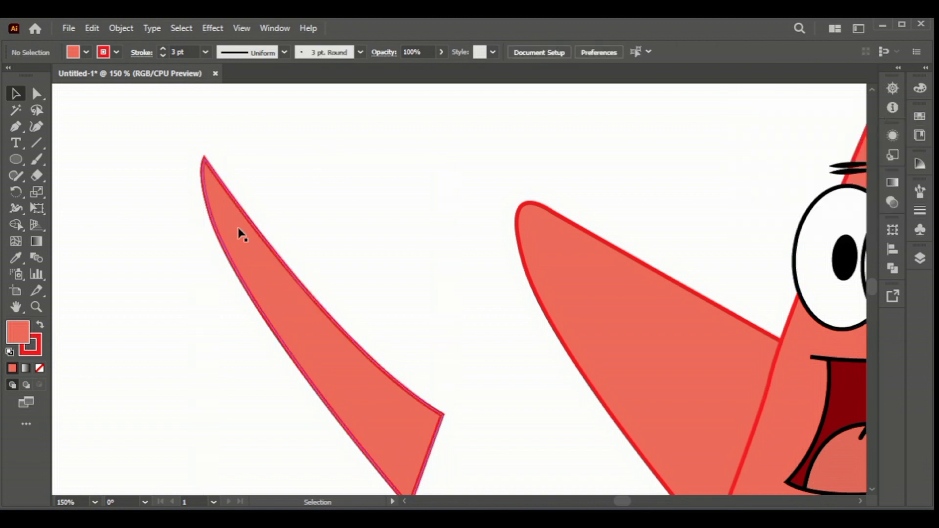
# Step: Set the sliver's transparency to Multiply blend mode at 3% opacity
pyautogui.click(239, 232)
pyautogui.click(892, 182)
pyautogui.click(791, 176)
pyautogui.click(748, 198)
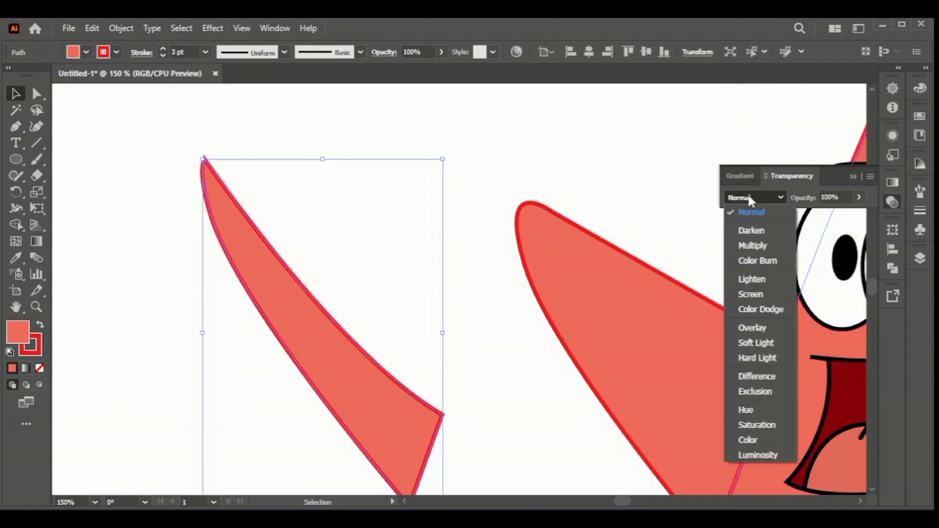
pyautogui.click(752, 246)
pyautogui.click(858, 197)
pyautogui.moveTo(859, 214); pyautogui.dragTo(809, 216)
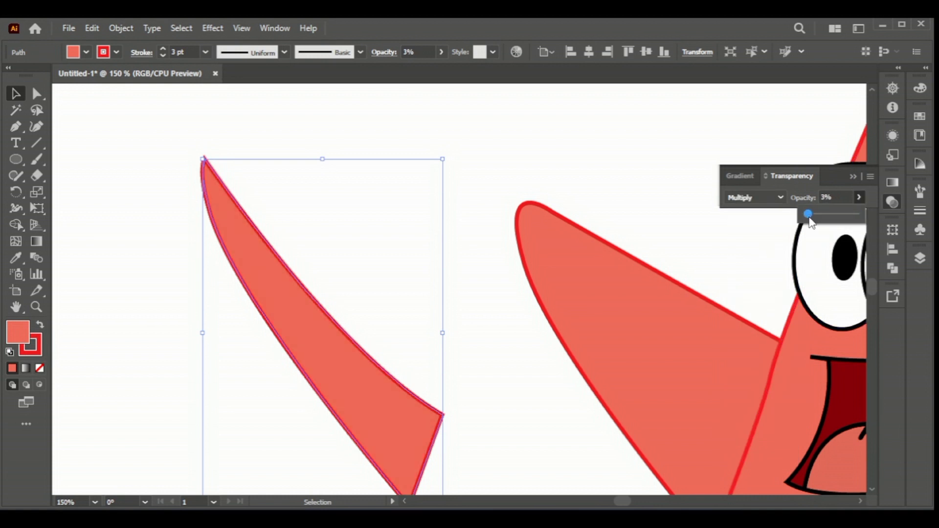
pyautogui.click(639, 193)
# Step: Move the faint sliver onto the arm, bring it to front, then delete it
pyautogui.moveTo(351, 368); pyautogui.dragTo(664, 407)
pyautogui.click(472, 319)
pyautogui.click(563, 314)
pyautogui.rightClick(563, 314)
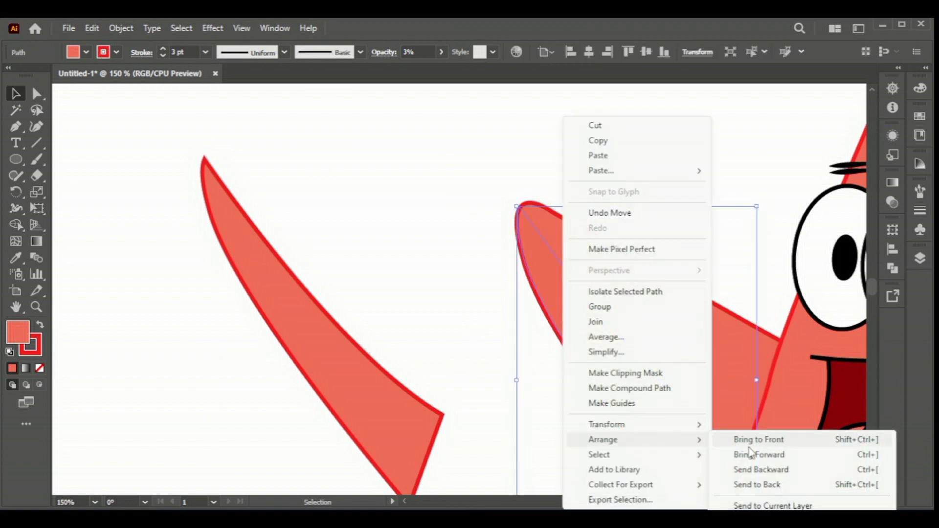
pyautogui.click(749, 448)
pyautogui.click(369, 269)
pyautogui.press('Delete')
# Step: Drag the opaque sliver onto the left edge of Patrick's left arm, aligned with its outline
pyautogui.moveTo(324, 348); pyautogui.dragTo(639, 388)
pyautogui.moveTo(640, 392); pyautogui.dragTo(639, 394)
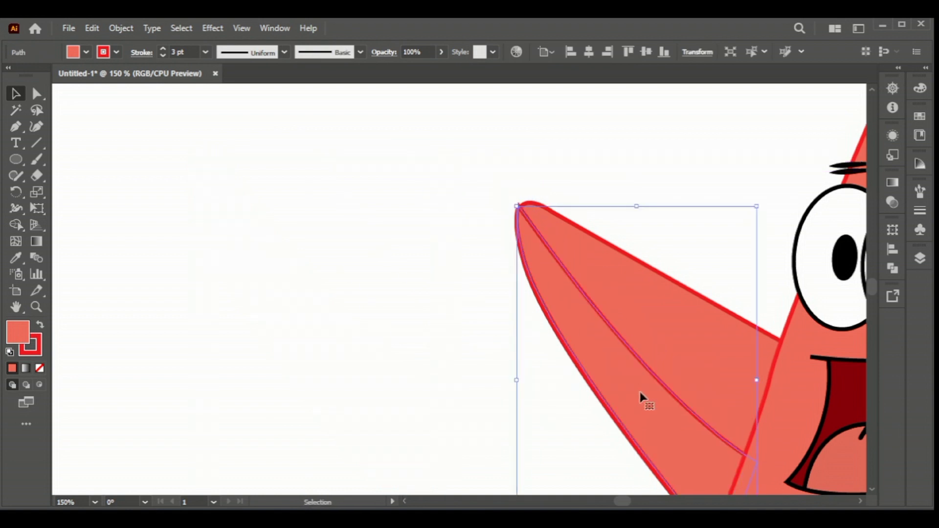
pyautogui.scroll(2, 641, 380)
pyautogui.scroll(-2, 627, 341)
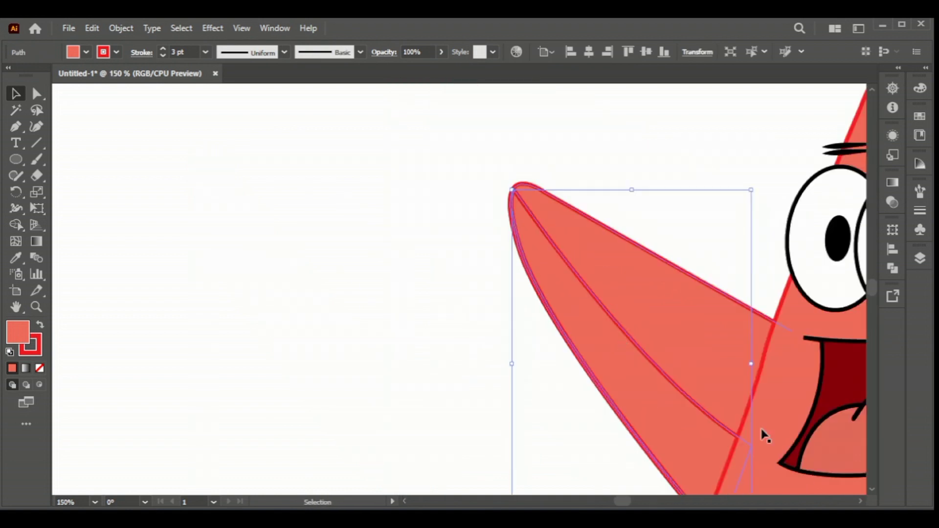
pyautogui.hscroll(3, 733, 343)
pyautogui.rightClick(511, 372)
# Step: Fill the arm sliver with the salmon skin swatch and remove its outline stroke
pyautogui.click(309, 323)
pyautogui.click(456, 307)
pyautogui.click(920, 135)
pyautogui.click(759, 182)
pyautogui.click(881, 111)
pyautogui.click(116, 51)
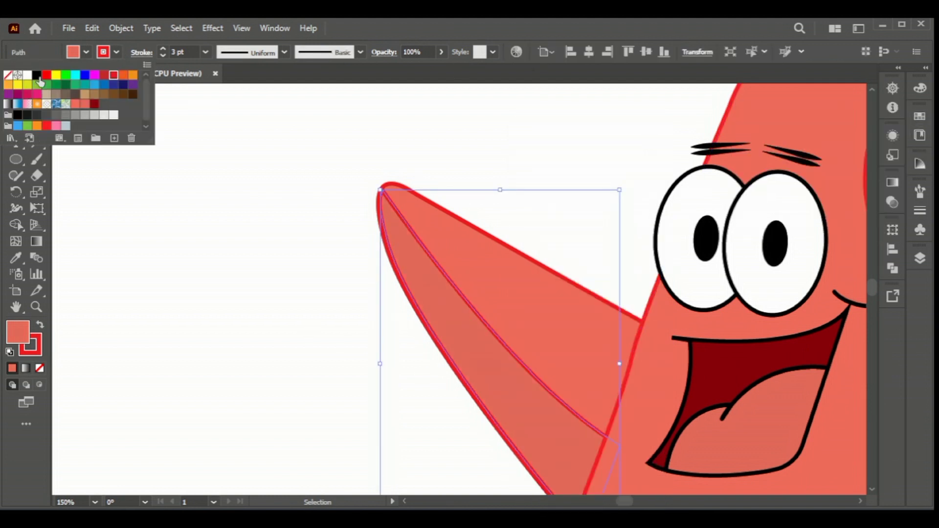
pyautogui.click(10, 79)
pyautogui.click(504, 170)
# Step: Try bright and dark red fills on the sliver, then return it to salmon
pyautogui.click(528, 394)
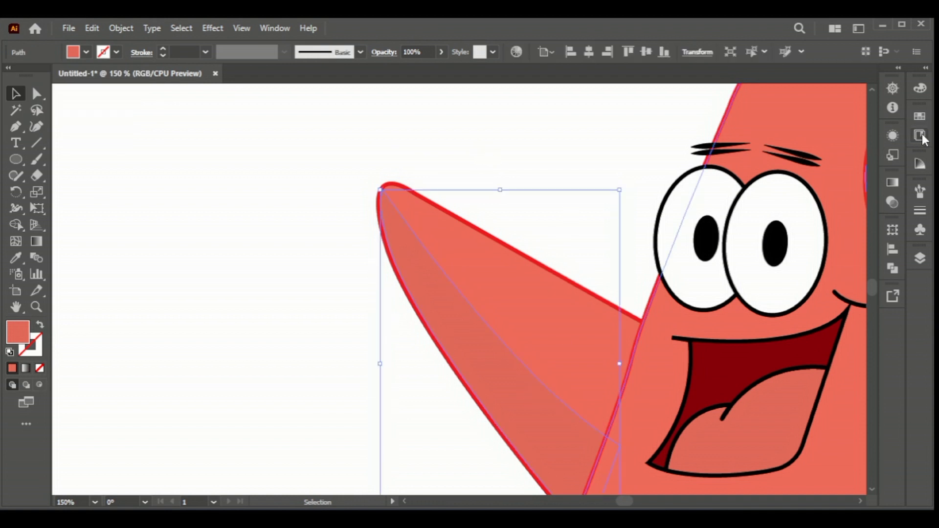
pyautogui.click(924, 116)
pyautogui.click(847, 156)
pyautogui.click(769, 181)
pyautogui.click(760, 182)
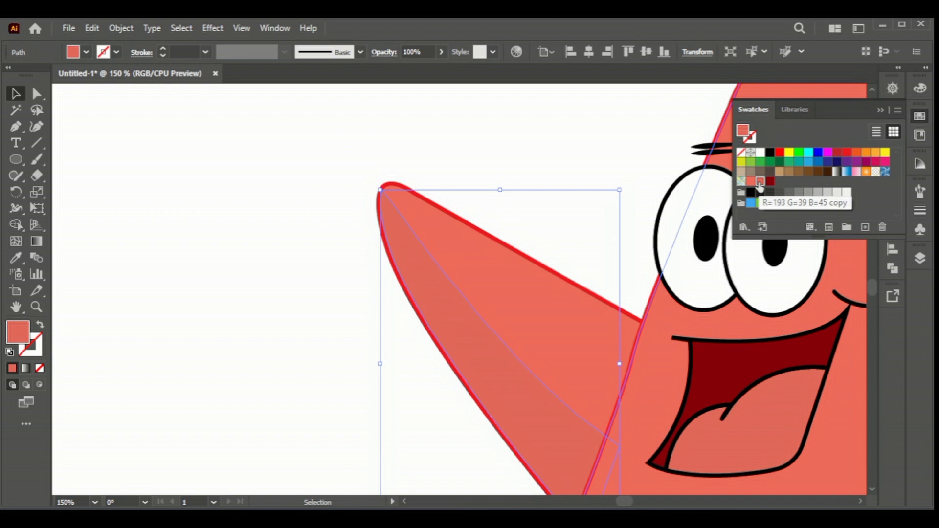
pyautogui.doubleClick(760, 182)
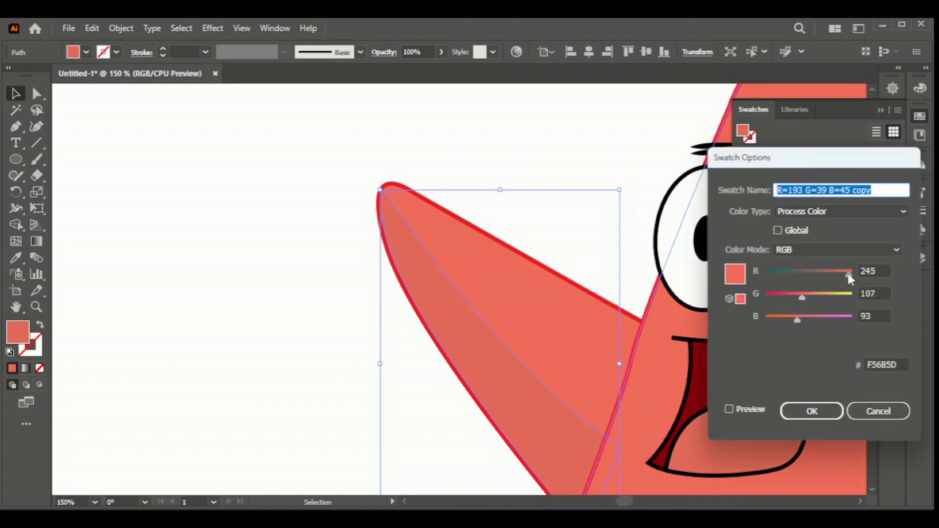
pyautogui.click(827, 411)
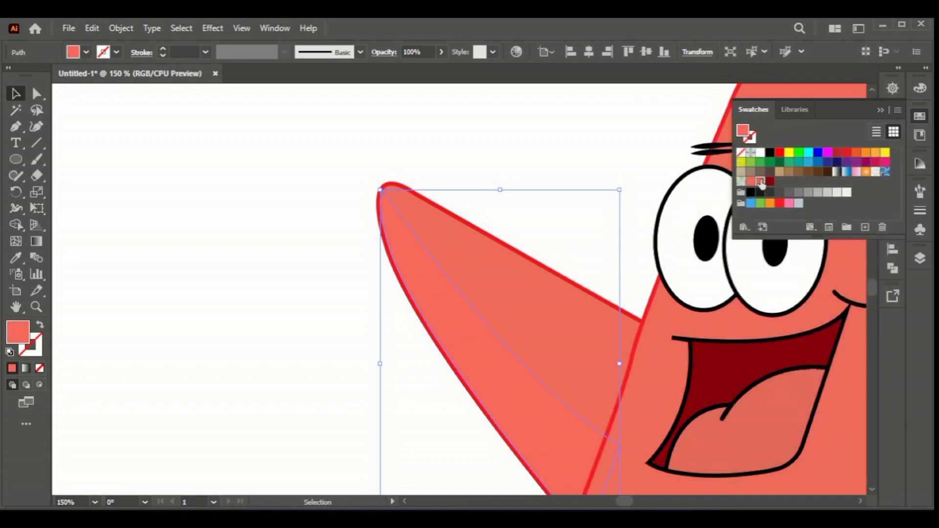
# Step: Darken the salmon swatch in CMYK mode by raising its K value
pyautogui.doubleClick(760, 182)
pyautogui.click(823, 253)
pyautogui.click(808, 287)
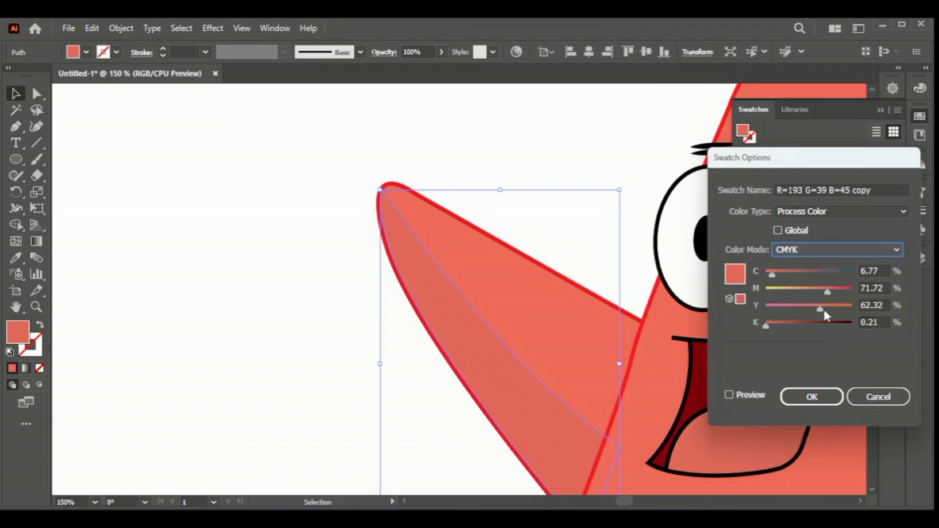
pyautogui.moveTo(774, 327); pyautogui.dragTo(782, 326)
pyautogui.click(811, 398)
# Step: Set the arm shadow to Multiply blend mode at 27% opacity
pyautogui.click(630, 204)
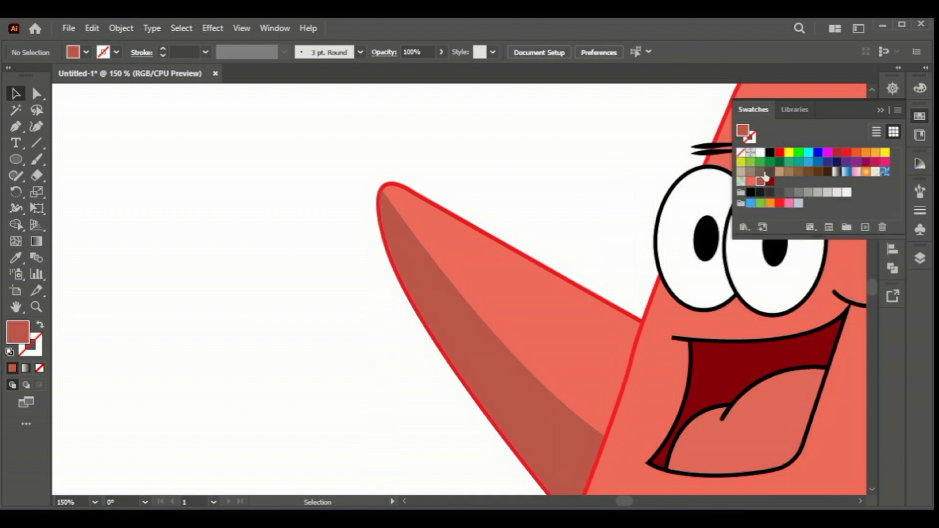
pyautogui.click(525, 330)
pyautogui.click(892, 202)
pyautogui.click(789, 177)
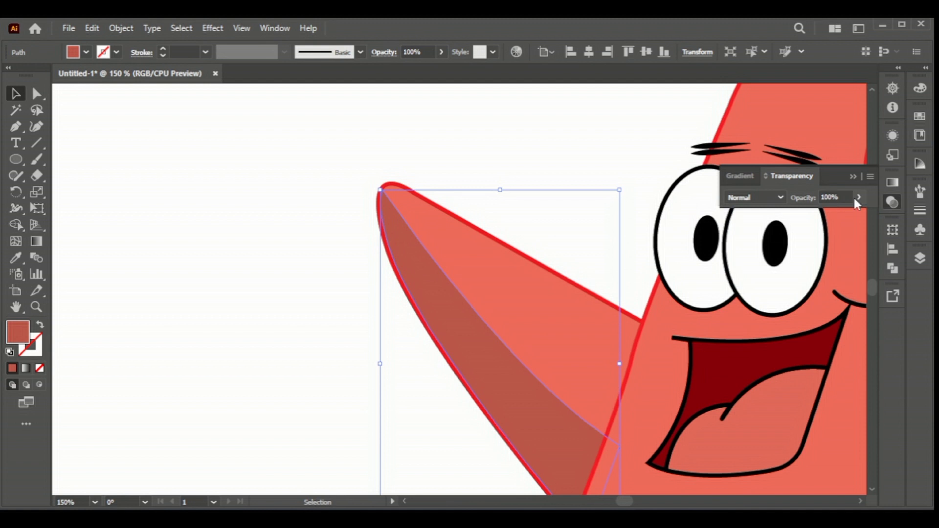
pyautogui.click(755, 197)
pyautogui.click(753, 246)
pyautogui.click(859, 197)
pyautogui.moveTo(858, 215)
pyautogui.mouseDown()
pyautogui.moveTo(820, 223)
pyautogui.moveTo(829, 218)
pyautogui.mouseUp()
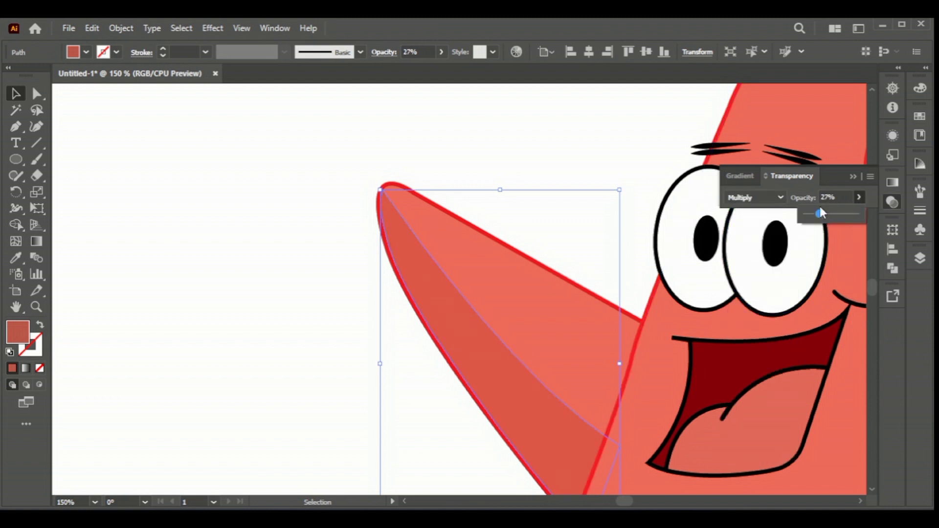
pyautogui.click(599, 132)
# Step: Apply a 7 px Feather effect to the arm shadow shape
pyautogui.scroll(-2, 593, 126)
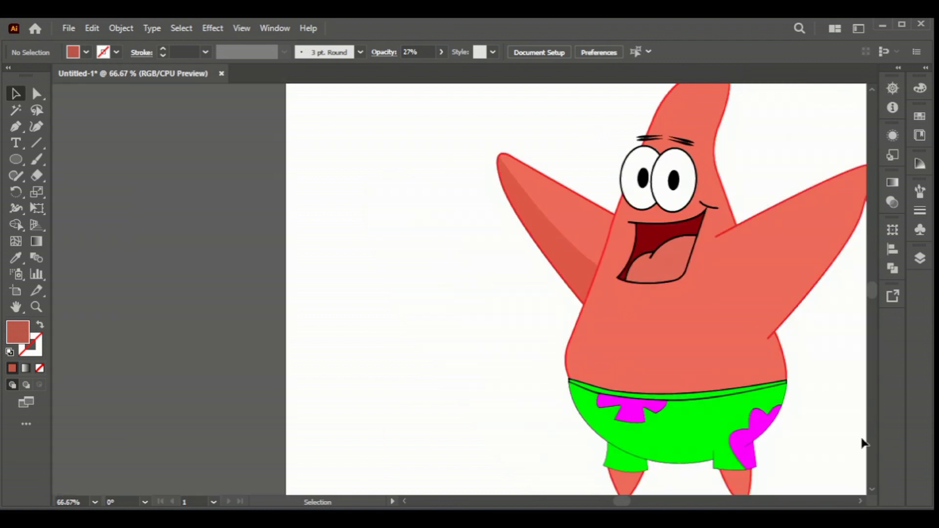
pyautogui.scroll(1, 359, 162)
pyautogui.scroll(1, 352, 235)
pyautogui.click(301, 281)
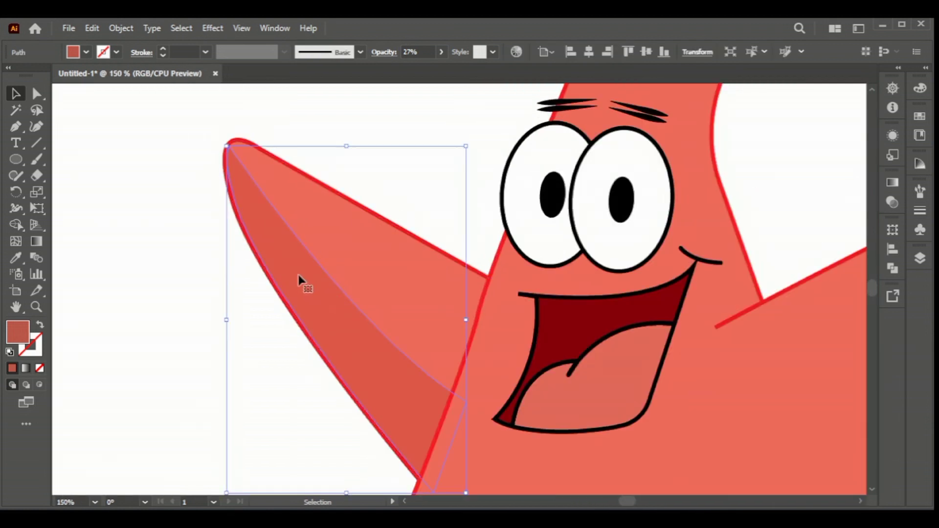
pyautogui.write('21')
pyautogui.click(212, 28)
pyautogui.moveTo(242, 183)
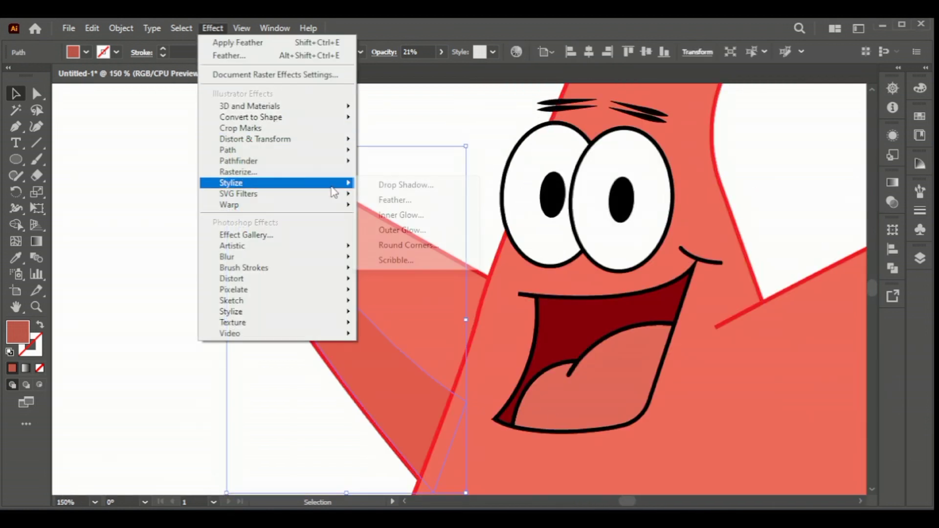
pyautogui.click(400, 200)
pyautogui.click(460, 283)
pyautogui.click(444, 122)
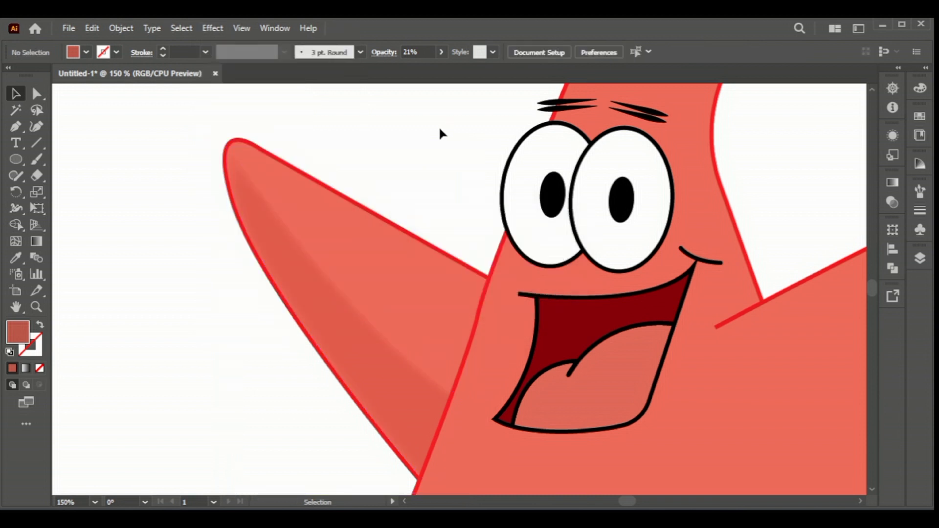
# Step: Apply a 5 px Feather effect to Patrick's body shape
pyautogui.scroll(-2, 439, 125)
pyautogui.click(572, 211)
pyautogui.click(212, 28)
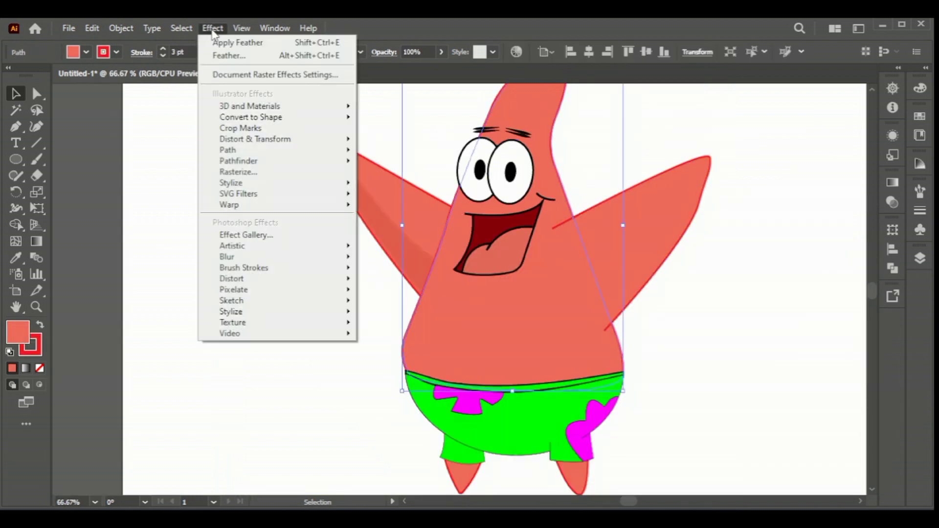
pyautogui.click(386, 200)
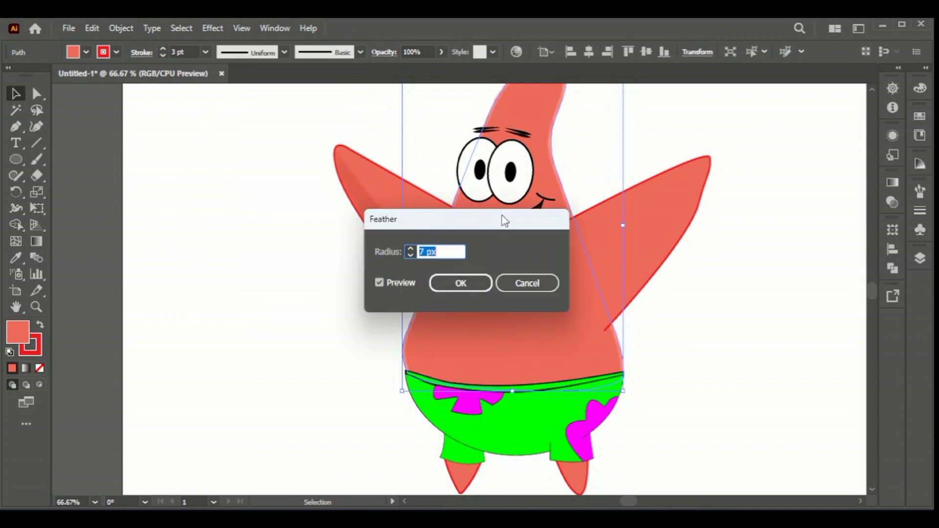
pyautogui.moveTo(498, 218); pyautogui.dragTo(666, 261)
pyautogui.press('Down')
pyautogui.press('Down')
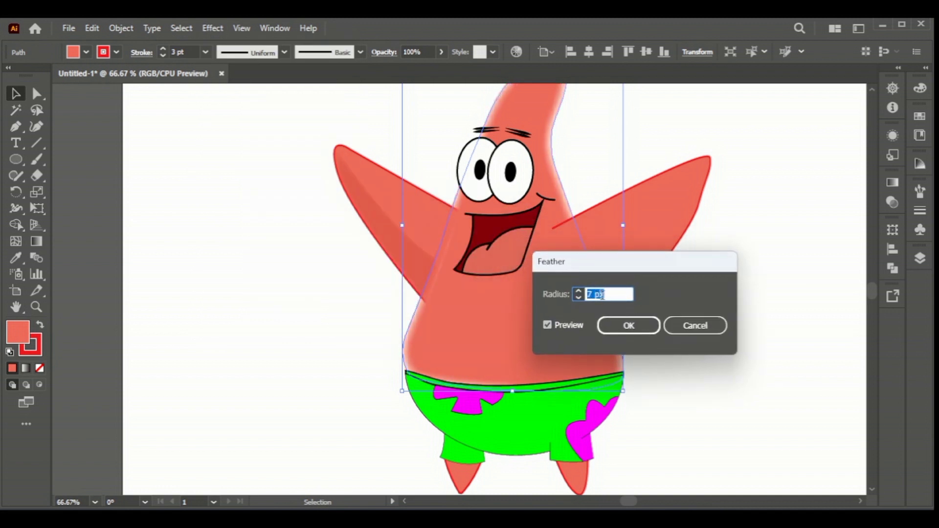
pyautogui.click(628, 326)
pyautogui.click(709, 336)
# Step: Select Patrick's combined body-and-right-arm shape
pyautogui.scroll(1, 579, 175)
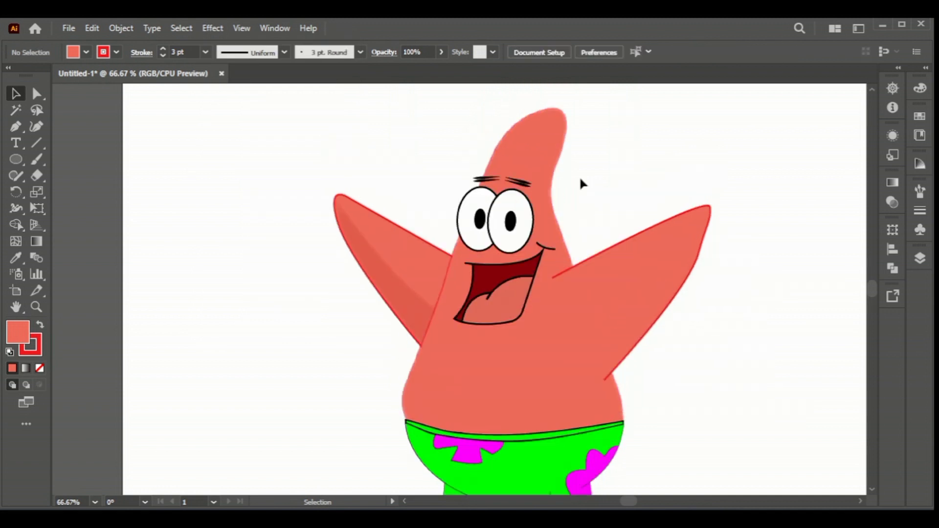
pyautogui.scroll(2, 567, 119)
pyautogui.scroll(-1, 562, 193)
pyautogui.click(561, 188)
pyautogui.scroll(-1, 574, 254)
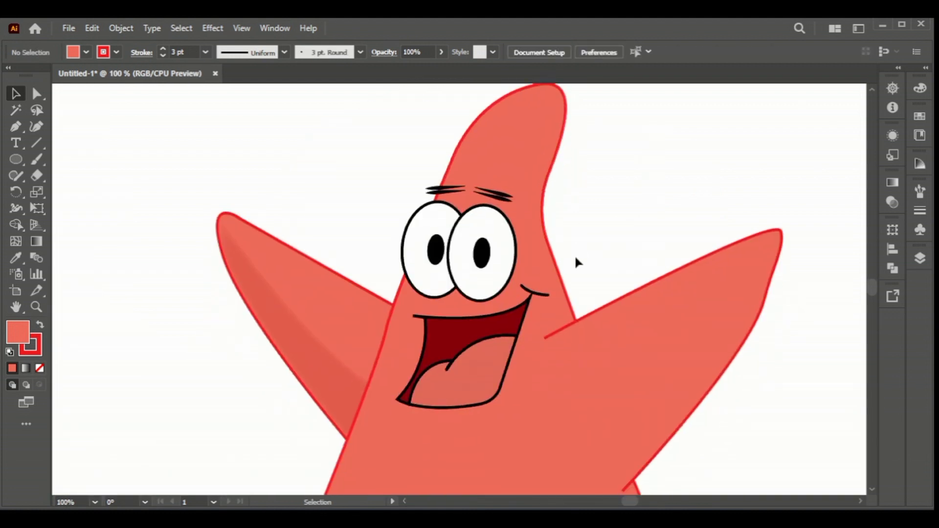
pyautogui.scroll(-3, 582, 293)
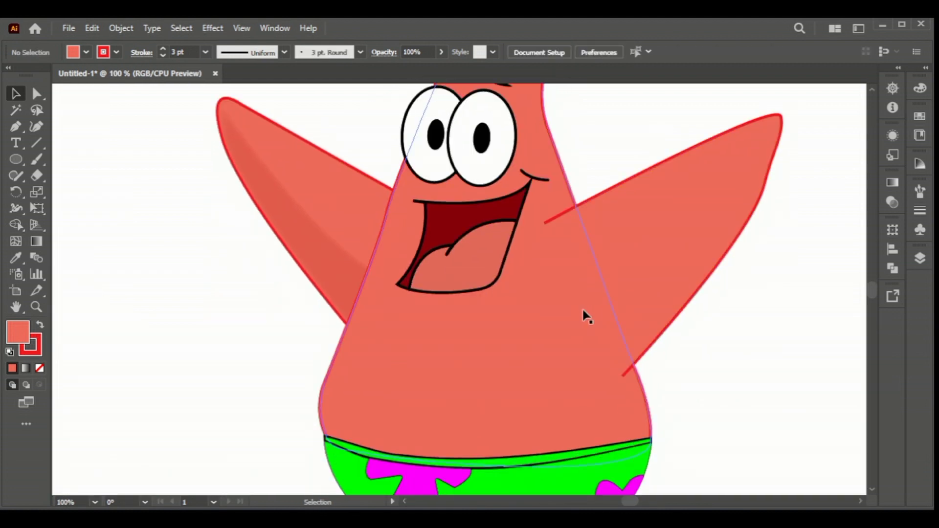
pyautogui.click(859, 501)
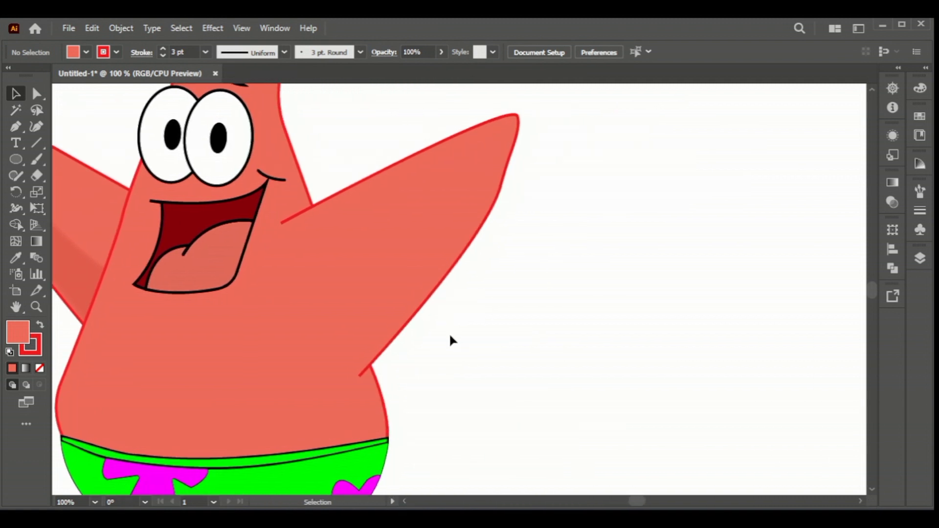
pyautogui.moveTo(428, 386); pyautogui.dragTo(354, 334)
pyautogui.rightClick(360, 335)
pyautogui.press('Escape')
pyautogui.moveTo(451, 380)
pyautogui.mouseDown()
pyautogui.moveTo(350, 326)
pyautogui.moveTo(734, 314)
pyautogui.mouseUp()
pyautogui.click(859, 501)
pyautogui.scroll(-1, 718, 288)
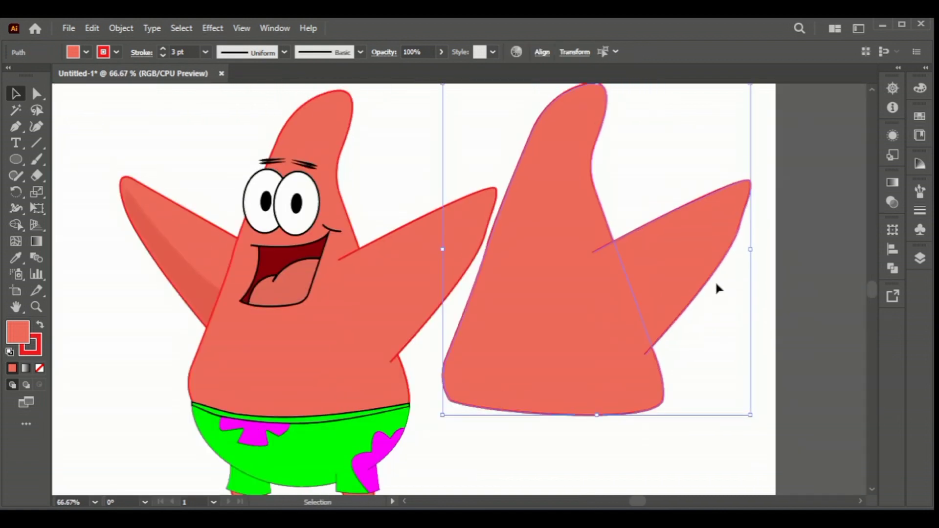
pyautogui.click(90, 124)
pyautogui.press('p')
pyautogui.moveTo(751, 182); pyautogui.dragTo(762, 169)
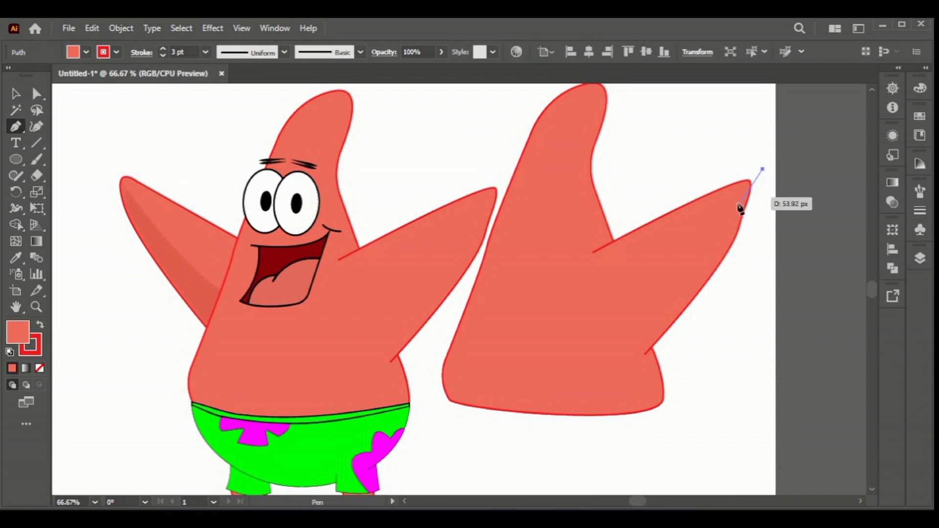
pyautogui.moveTo(623, 344); pyautogui.dragTo(620, 378)
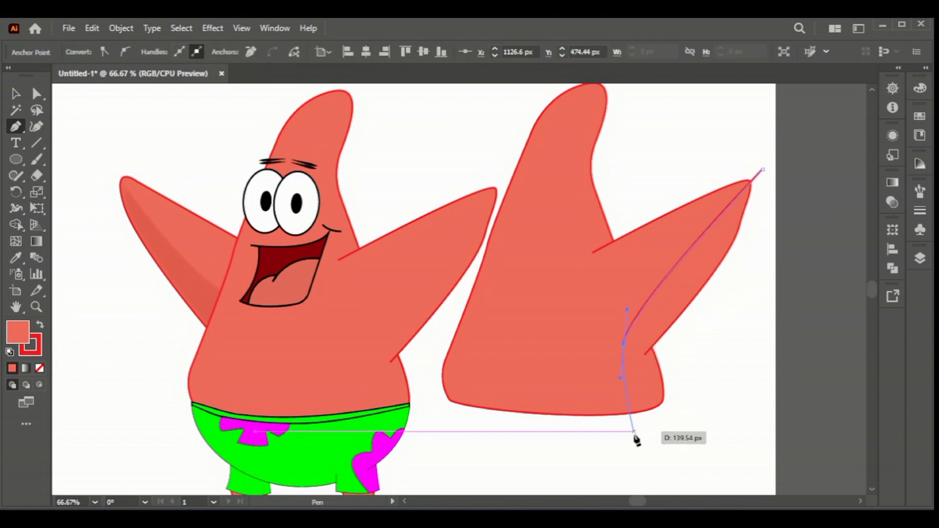
pyautogui.click(607, 438)
pyautogui.click(699, 417)
pyautogui.click(747, 323)
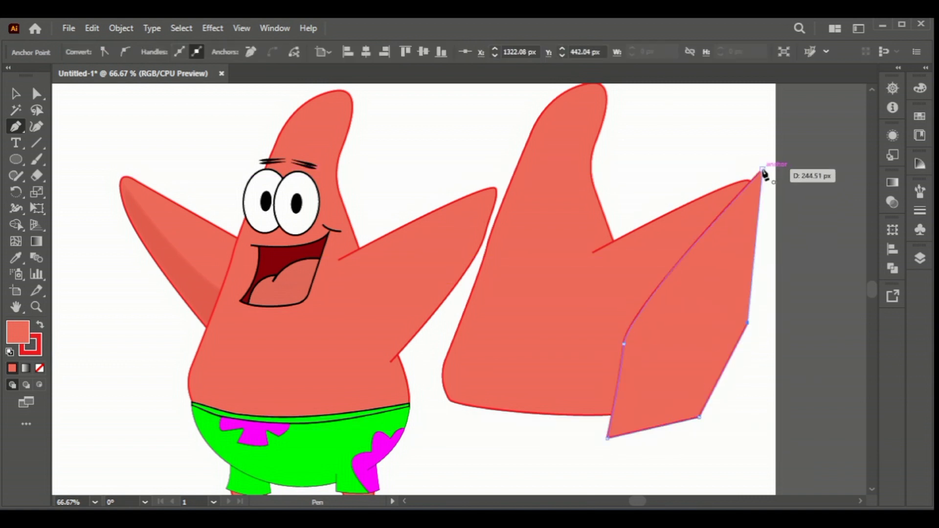
pyautogui.hotkey('ctrl', 'z')
pyautogui.hotkey('ctrl', 'z')
pyautogui.hotkey('ctrl', 'z')
pyautogui.hotkey('ctrl', 'z')
pyautogui.hotkey('ctrl', 'z')
pyautogui.hotkey('ctrl', 'z')
pyautogui.hotkey('ctrl', 'z')
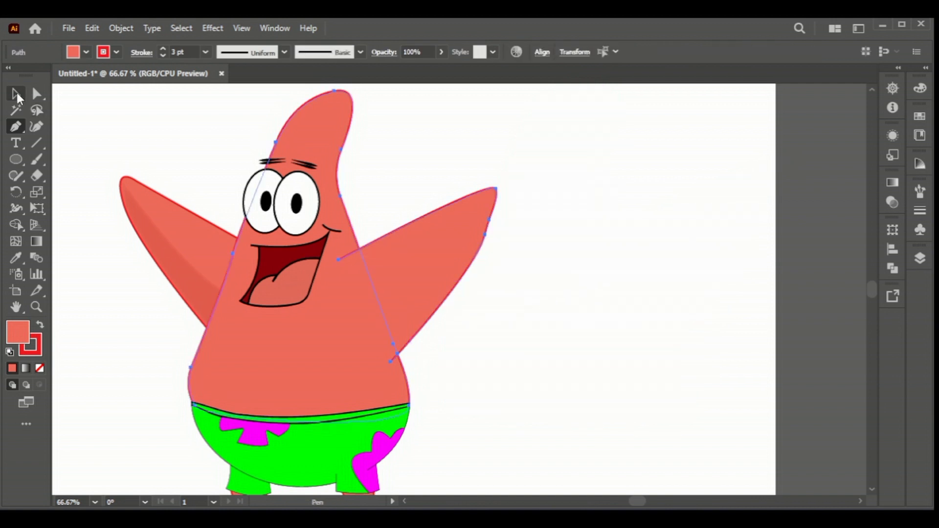
pyautogui.click(16, 94)
pyautogui.click(501, 424)
pyautogui.scroll(-1, 501, 424)
pyautogui.scroll(-1, 477, 442)
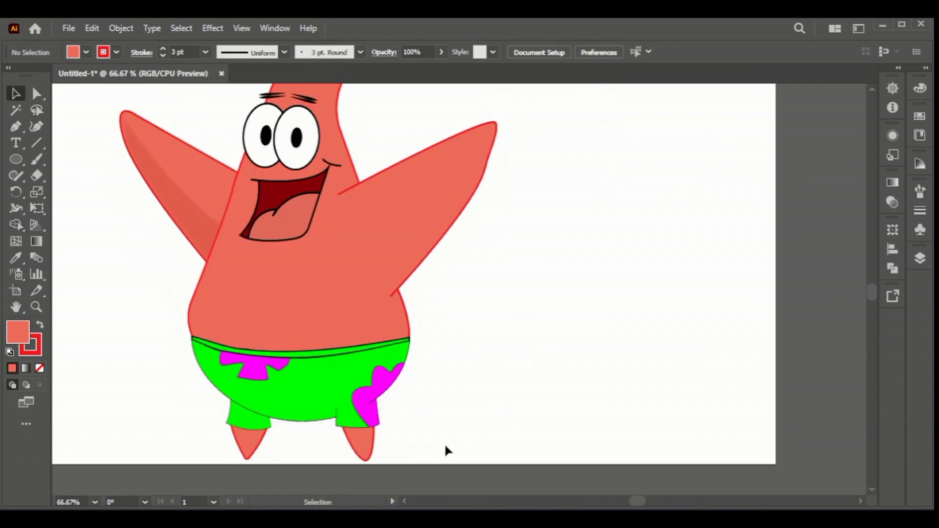
# Step: Select Patrick's body shape and place a copy of it to the right
pyautogui.moveTo(433, 425); pyautogui.dragTo(352, 387)
pyautogui.moveTo(383, 188); pyautogui.dragTo(356, 148)
pyautogui.keyDown('alt'); pyautogui.moveTo(375, 253); pyautogui.dragTo(647, 261); pyautogui.keyUp('alt')
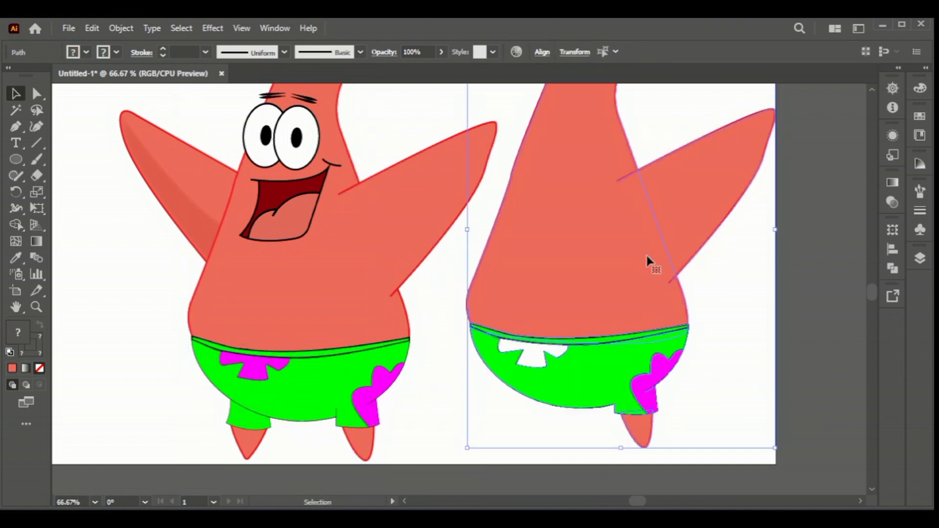
# Step: Draw a closed, pointed arm shape with the Pen tool over the copy's raised right arm
pyautogui.press('p')
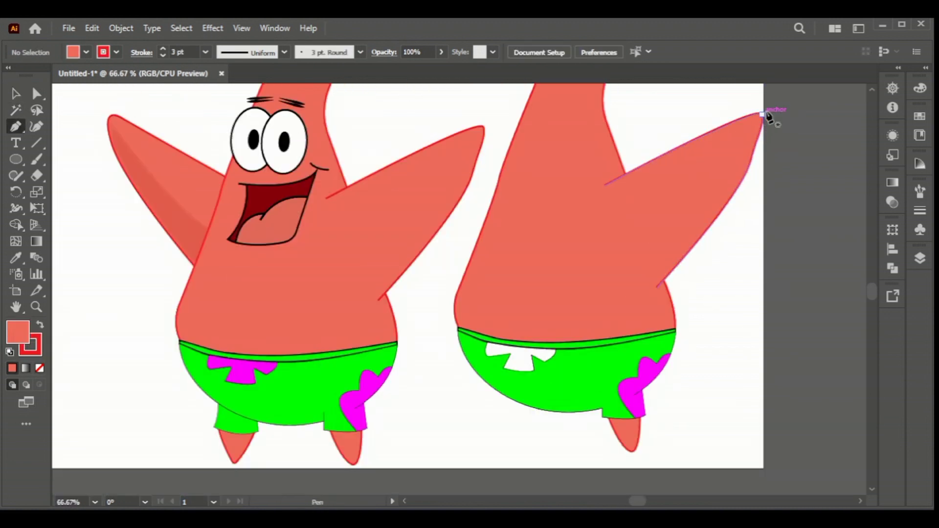
pyautogui.click(764, 114)
pyautogui.moveTo(634, 250); pyautogui.dragTo(622, 291)
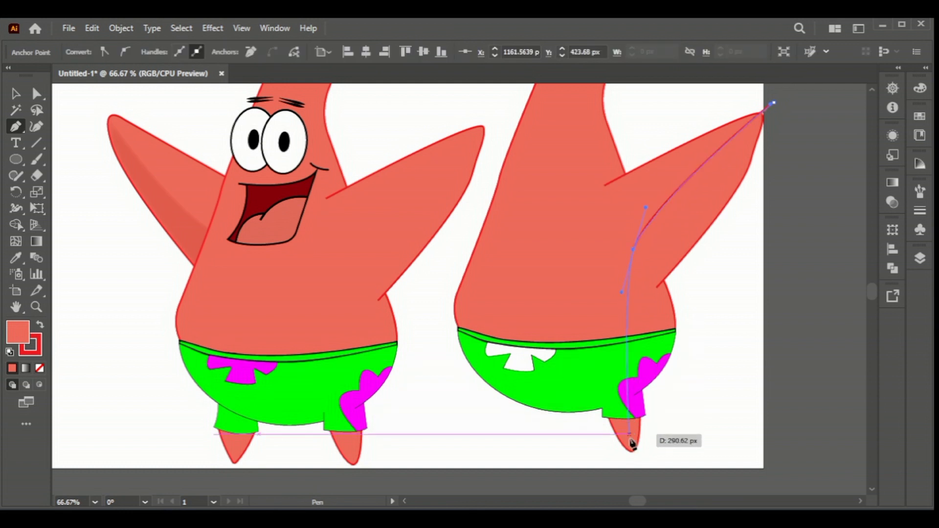
pyautogui.moveTo(633, 460); pyautogui.dragTo(640, 471)
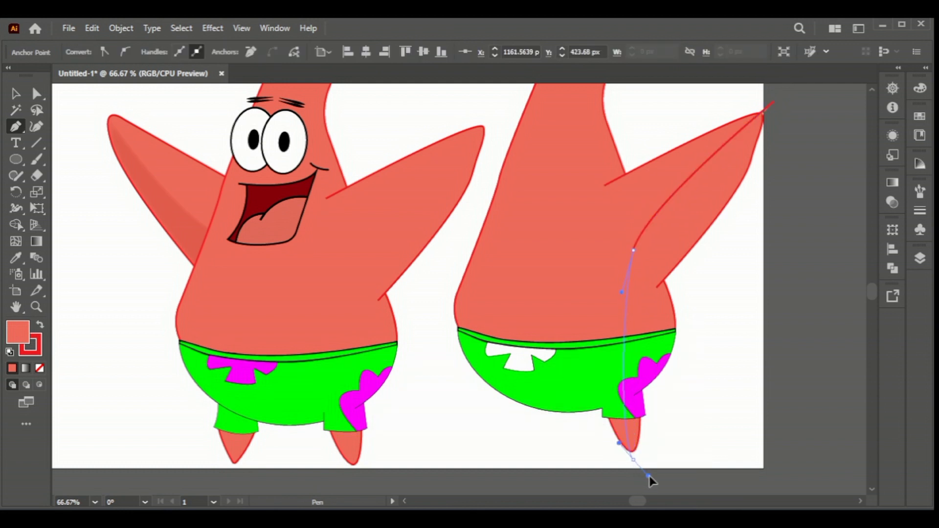
pyautogui.click(728, 408)
pyautogui.click(807, 132)
pyautogui.click(772, 103)
pyautogui.click(15, 94)
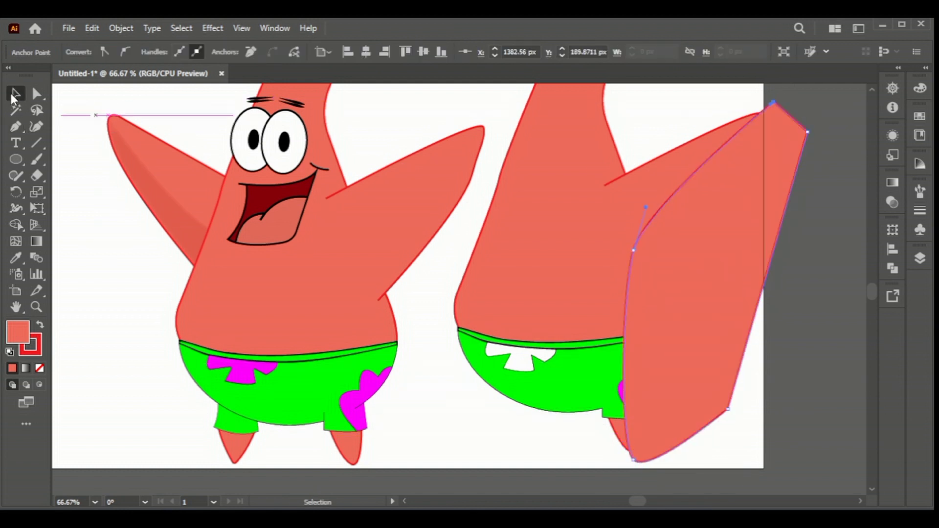
# Step: Trim the arm shape against the body copy with Shape Builder, then undo the trim
pyautogui.click(568, 140)
pyautogui.keyDown('shift'); pyautogui.click(694, 293); pyautogui.keyUp('shift')
pyautogui.hotkey('shift', 'm')
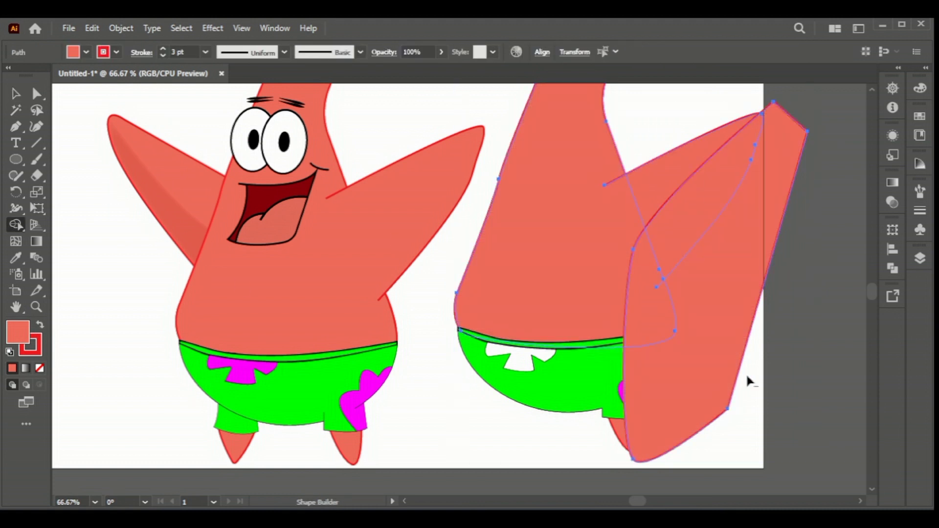
pyautogui.keyDown('alt'); pyautogui.click(733, 376); pyautogui.keyUp('alt')
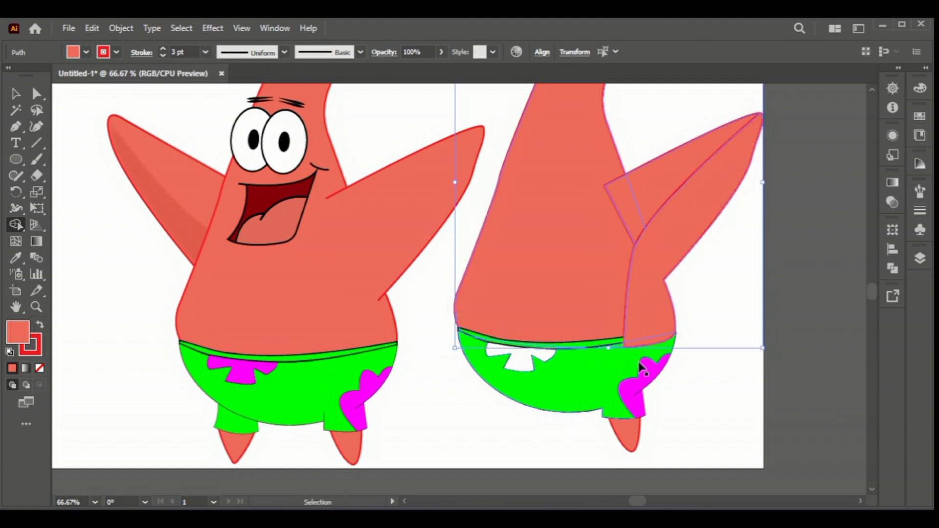
pyautogui.hotkey('ctrl', 'z')
# Step: With Shape Builder, merge the arm-hip overlap and delete the outer arm, body and shorts regions
pyautogui.click(814, 439)
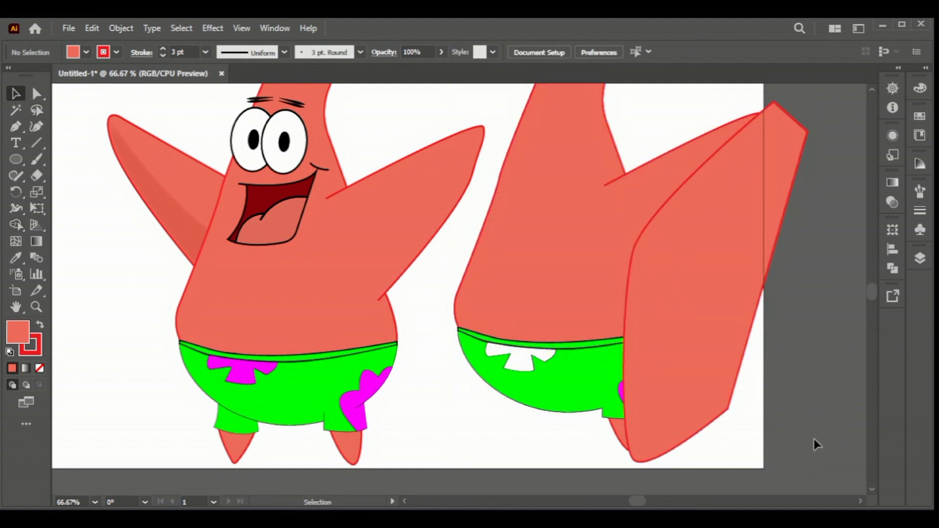
pyautogui.moveTo(529, 150); pyautogui.dragTo(528, 151)
pyautogui.hotkey('shift', 'm')
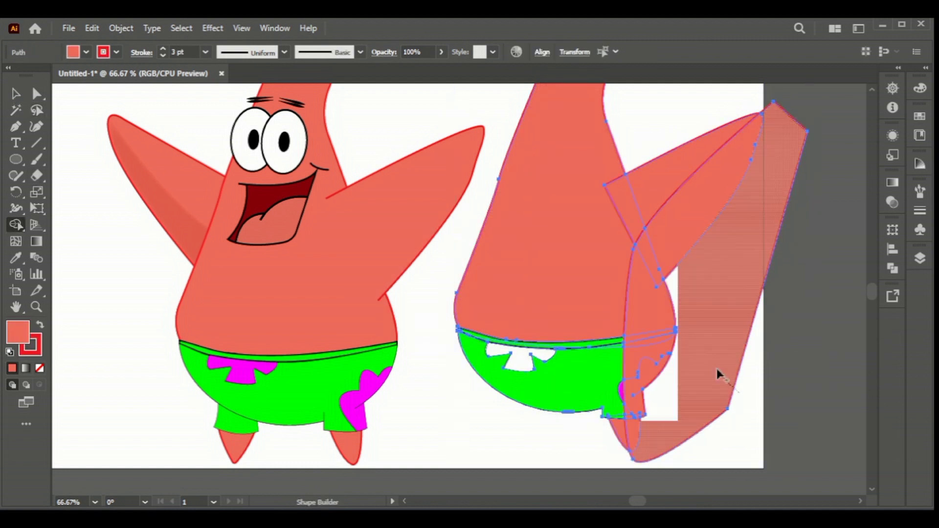
pyautogui.keyDown('alt'); pyautogui.click(717, 368); pyautogui.keyUp('alt')
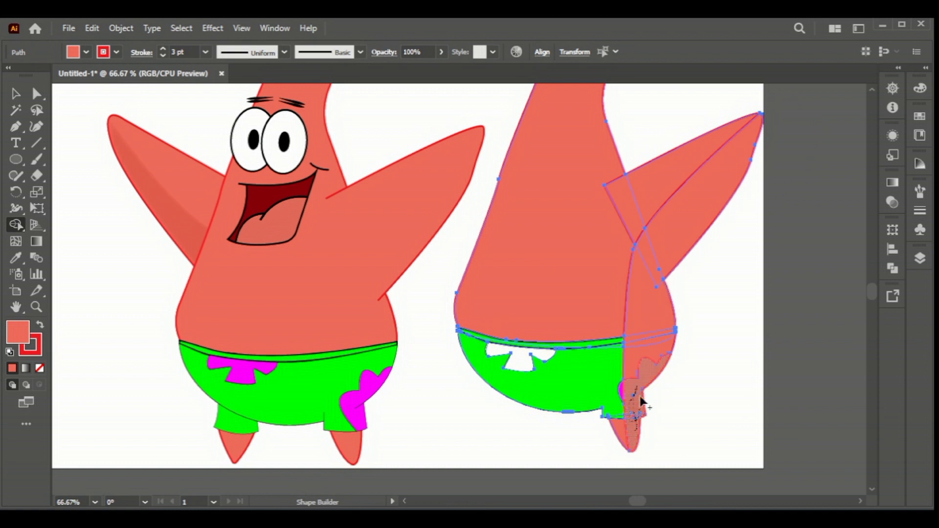
pyautogui.moveTo(679, 239); pyautogui.dragTo(679, 238)
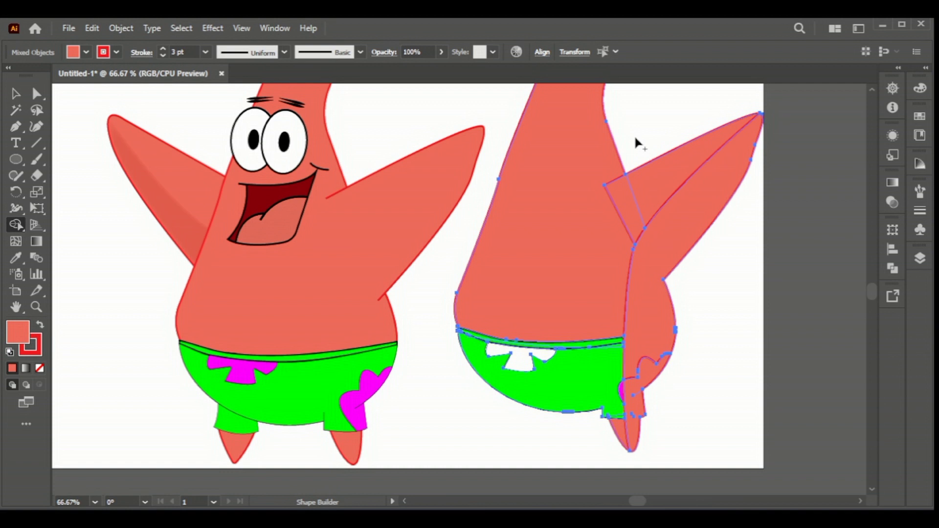
pyautogui.keyDown('alt'); pyautogui.click(601, 188); pyautogui.keyUp('alt')
pyautogui.moveTo(591, 208); pyautogui.dragTo(617, 433)
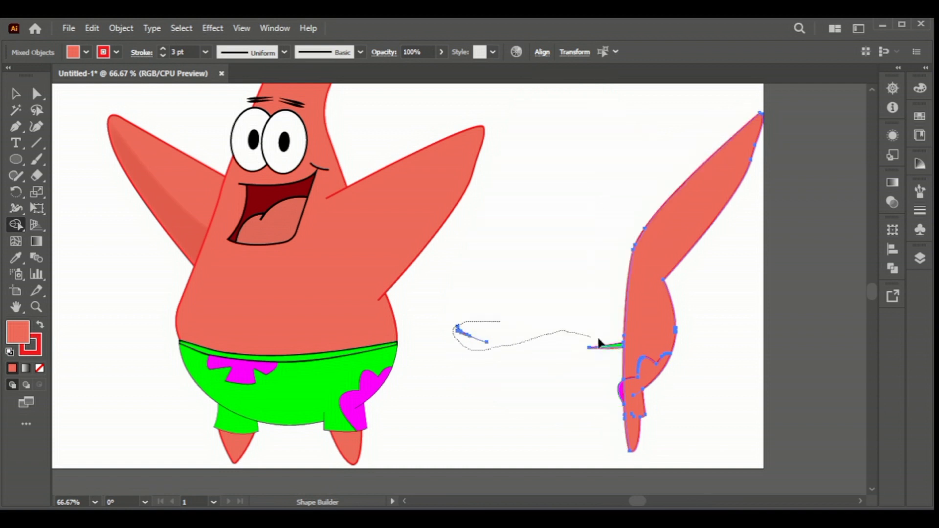
# Step: Merge the small hand fragments into one shape
pyautogui.scroll(3, 466, 355)
pyautogui.scroll(2, 461, 334)
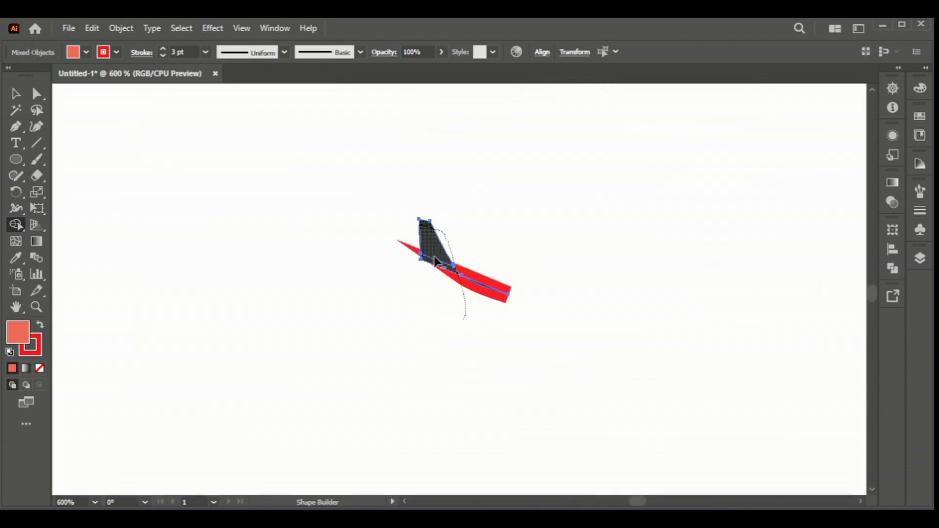
pyautogui.scroll(-6, 512, 330)
pyautogui.scroll(2, 601, 363)
pyautogui.scroll(1, 602, 365)
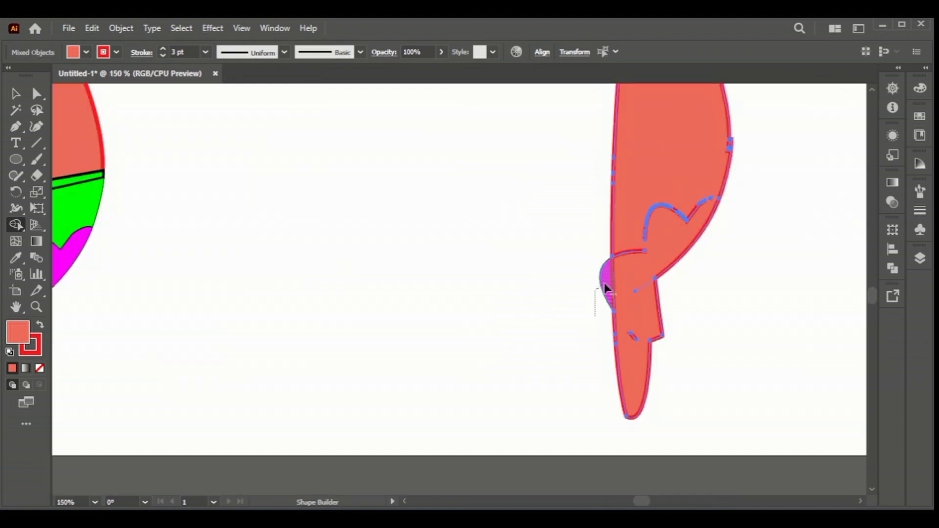
pyautogui.scroll(-2, 430, 248)
pyautogui.scroll(1, 430, 252)
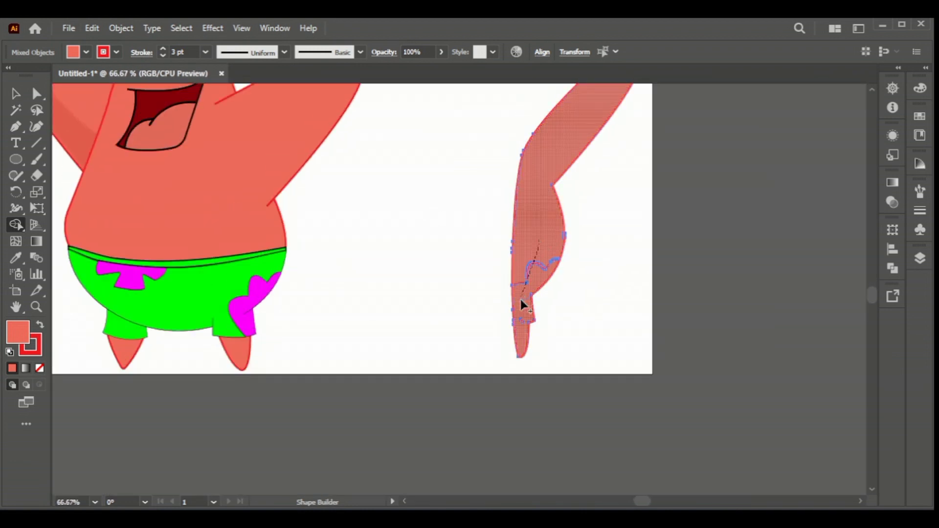
pyautogui.scroll(4, 518, 293)
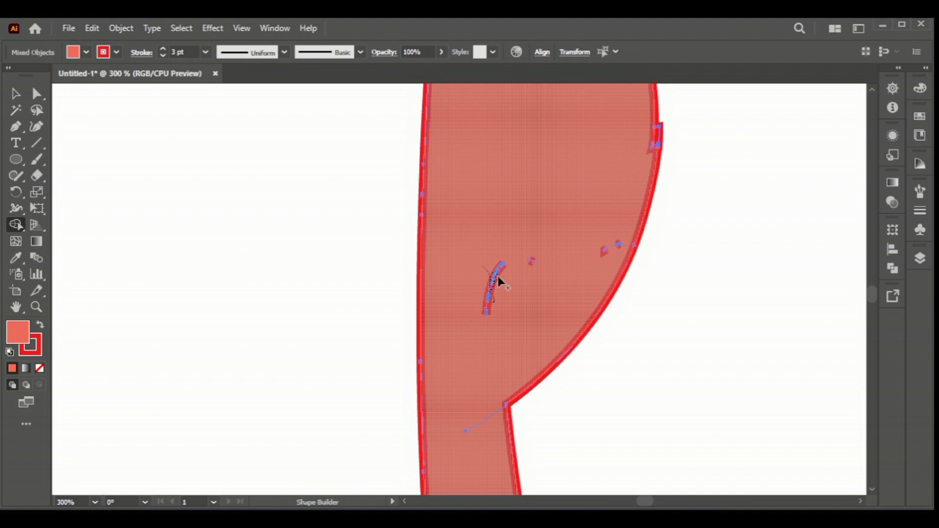
pyautogui.moveTo(604, 250); pyautogui.dragTo(617, 245)
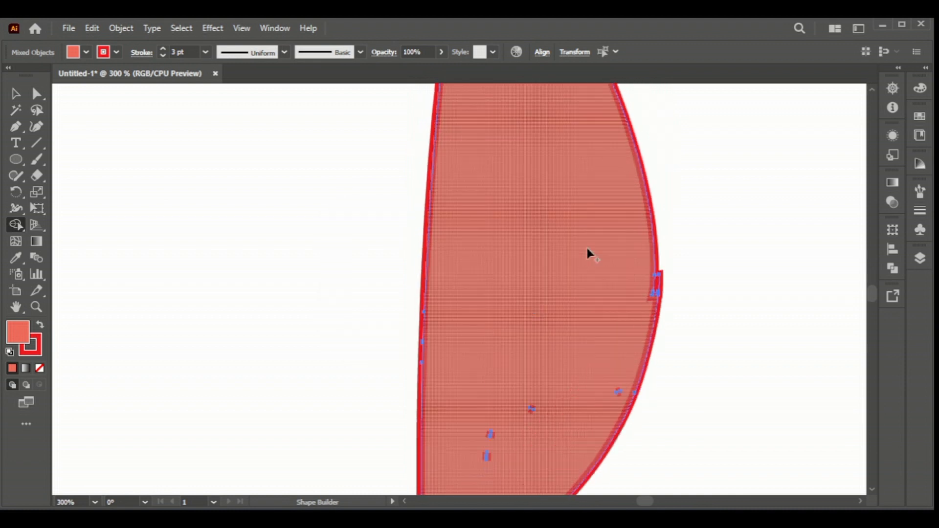
pyautogui.scroll(-4, 586, 246)
# Step: Delete the stray red fragments and place the arm shape over Patrick's right arm
pyautogui.press('v')
pyautogui.click(514, 233)
pyautogui.moveTo(543, 234); pyautogui.dragTo(635, 230)
pyautogui.moveTo(668, 266); pyautogui.dragTo(709, 267)
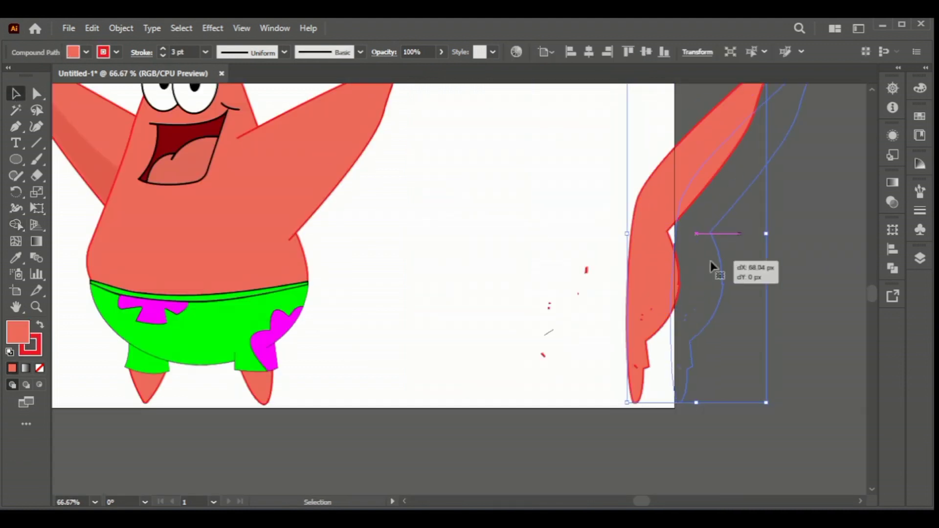
pyautogui.moveTo(507, 234); pyautogui.dragTo(599, 368)
pyautogui.press('Delete')
pyautogui.moveTo(677, 274); pyautogui.dragTo(467, 260)
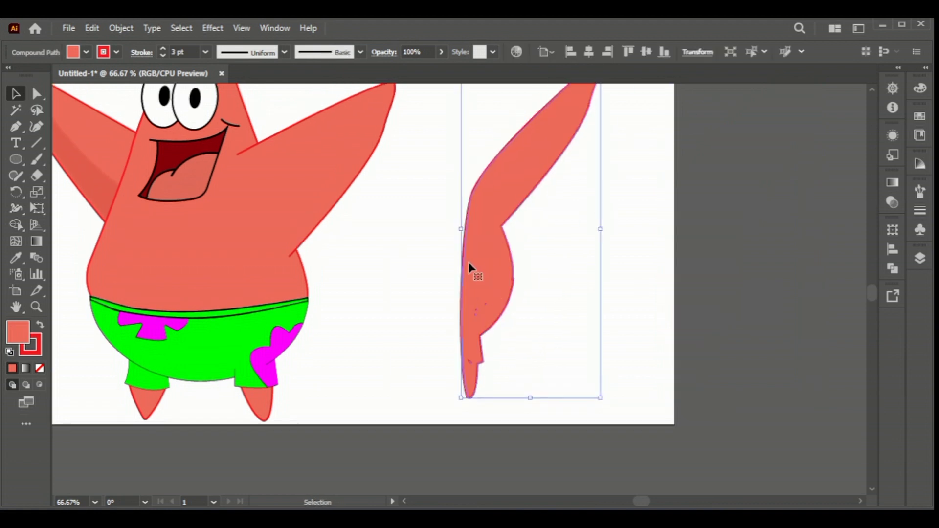
pyautogui.scroll(2, 468, 260)
pyautogui.moveTo(488, 215); pyautogui.dragTo(280, 251)
# Step: Remove the arm shape's outline and nudge it slightly left
pyautogui.click(106, 53)
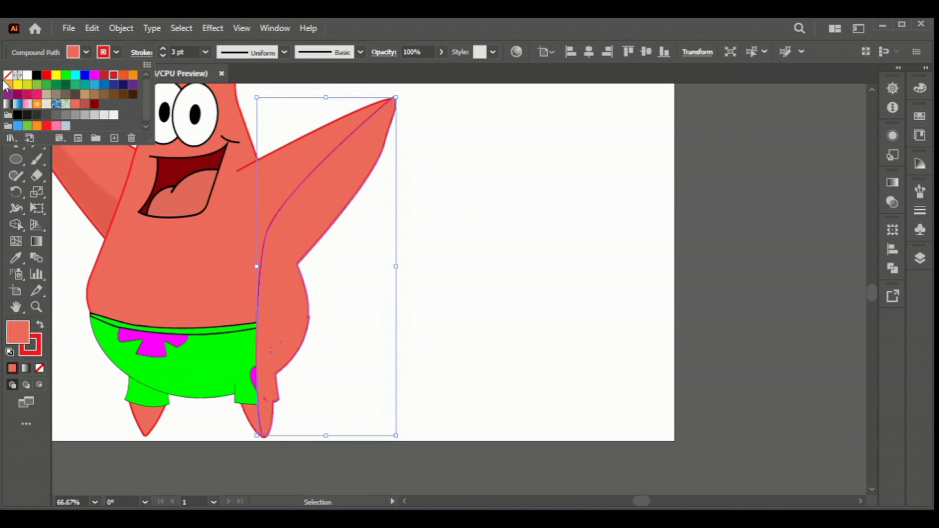
pyautogui.click(7, 75)
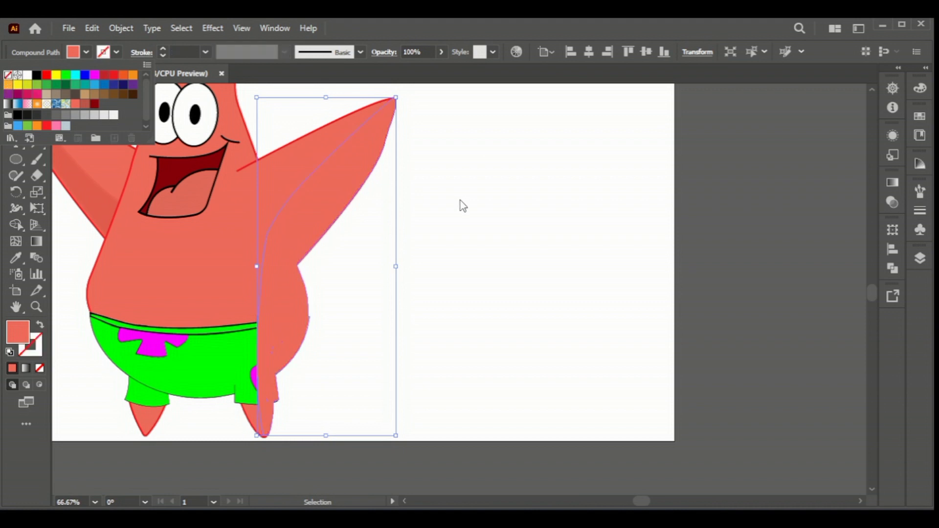
pyautogui.press('Escape')
pyautogui.press('Left')
pyautogui.press('Left')
pyautogui.press('Left')
pyautogui.press('Left')
pyautogui.press('Left')
pyautogui.press('Left')
# Step: Set the arm shape to Multiply blending at 37% opacity
pyautogui.click(919, 116)
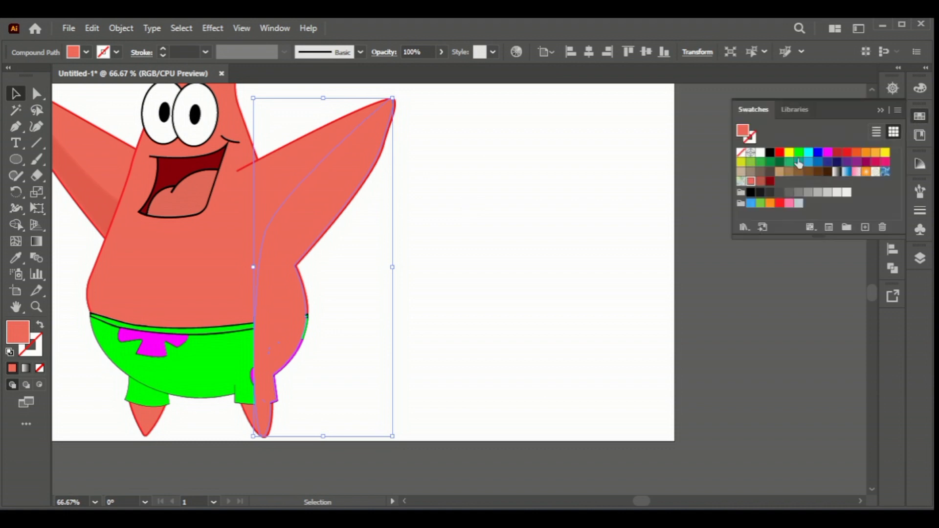
pyautogui.click(880, 111)
pyautogui.click(892, 182)
pyautogui.click(791, 176)
pyautogui.click(755, 197)
pyautogui.click(748, 245)
pyautogui.moveTo(850, 219); pyautogui.dragTo(814, 214)
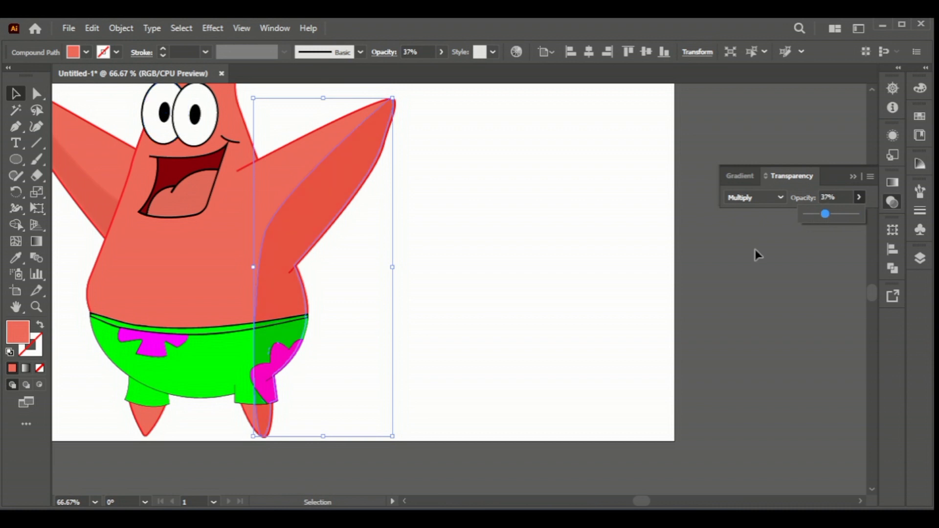
pyautogui.click(685, 239)
# Step: Apply a 5 px Feather effect to the arm shadow
pyautogui.click(273, 268)
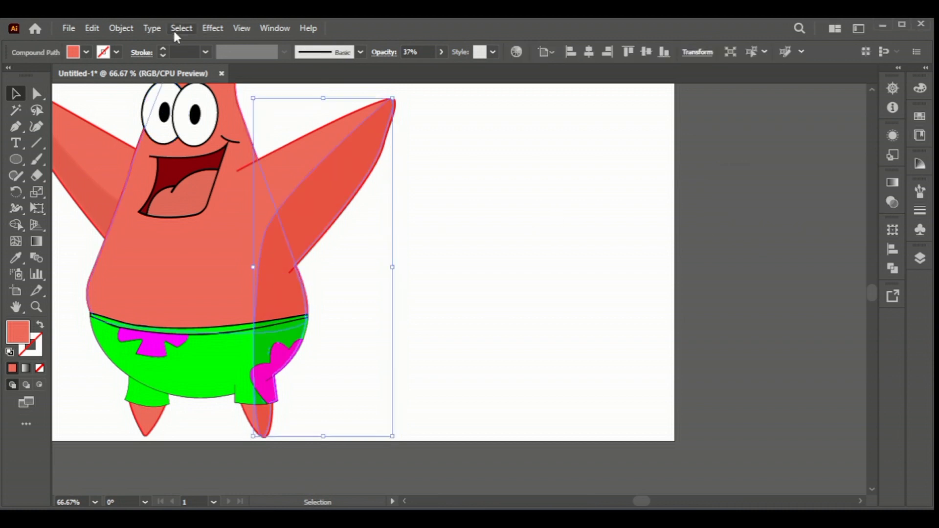
pyautogui.click(212, 28)
pyautogui.click(399, 201)
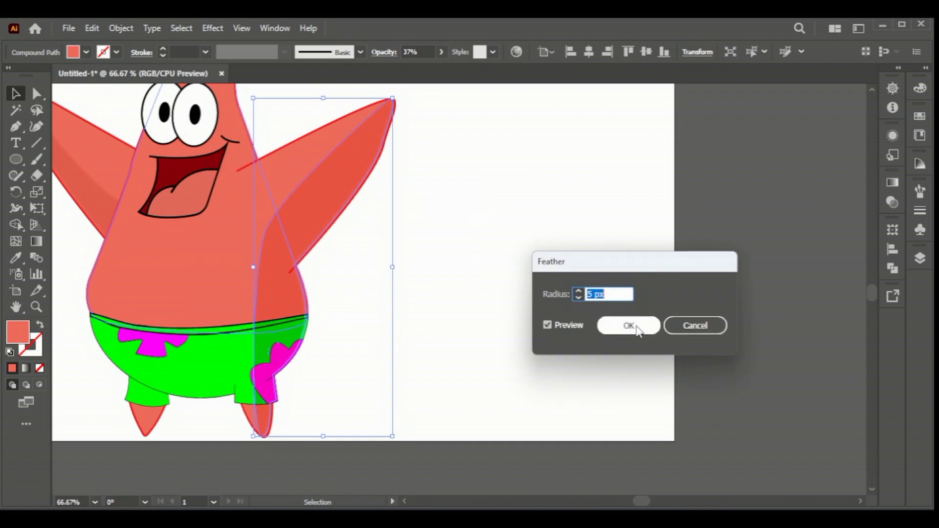
pyautogui.click(631, 327)
pyautogui.click(519, 290)
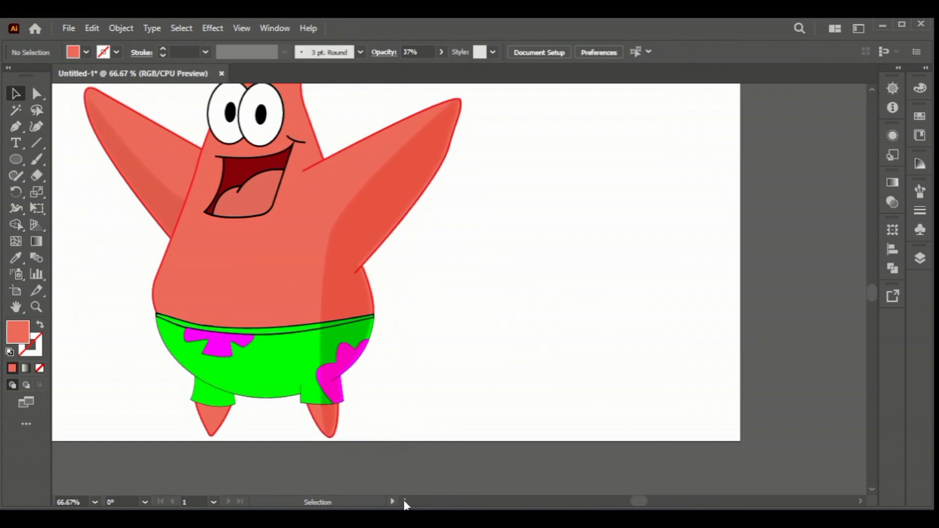
pyautogui.hscroll(-5, 403, 500)
# Step: Shift the shadow's inner-edge anchors right with Direct Selection, then deselect
pyautogui.click(477, 264)
pyautogui.press('a')
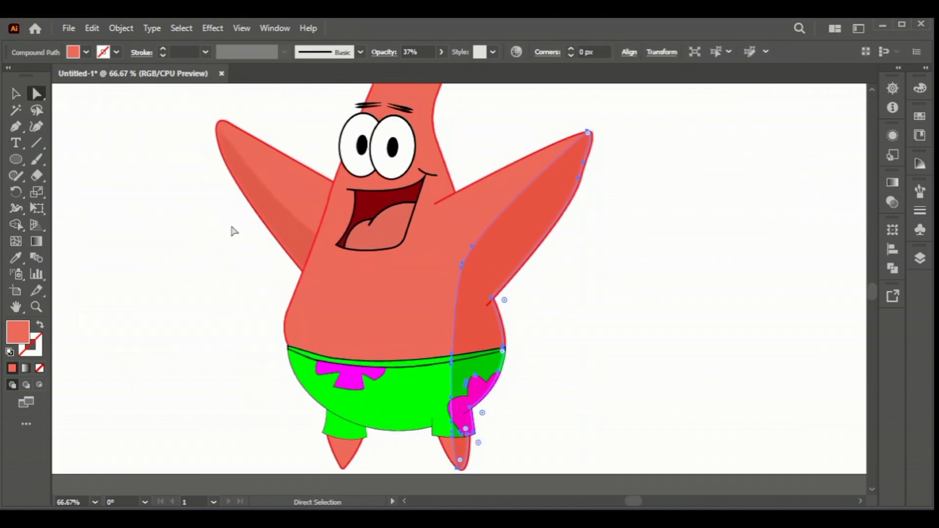
pyautogui.scroll(4, 465, 266)
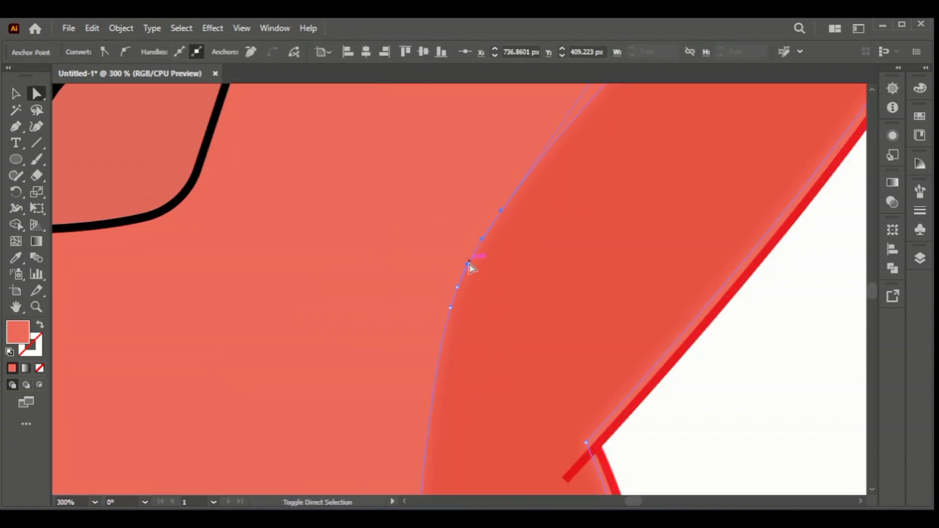
pyautogui.hotkey('shift', 'Right')
pyautogui.hotkey('shift', 'Right')
pyautogui.hotkey('shift', 'Right')
pyautogui.scroll(-4, 586, 311)
pyautogui.click(15, 94)
pyautogui.click(129, 295)
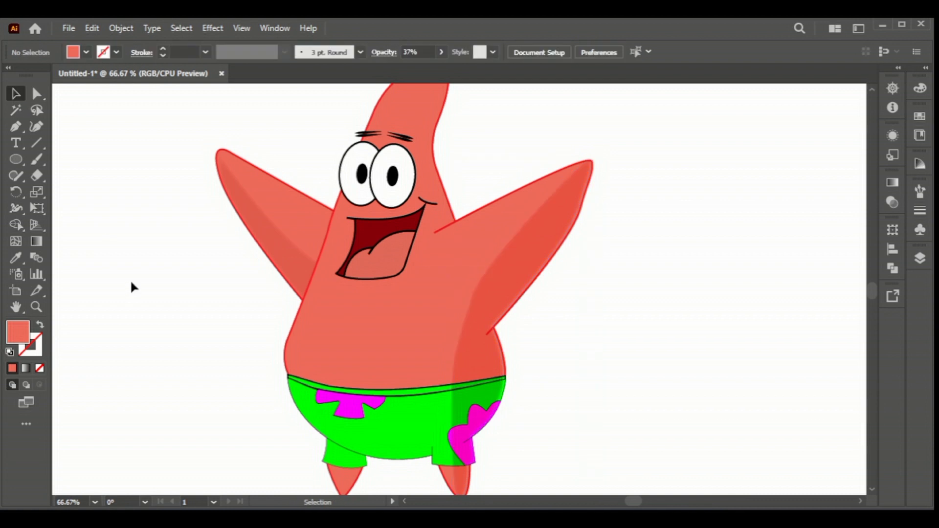
pyautogui.scroll(-2, 174, 271)
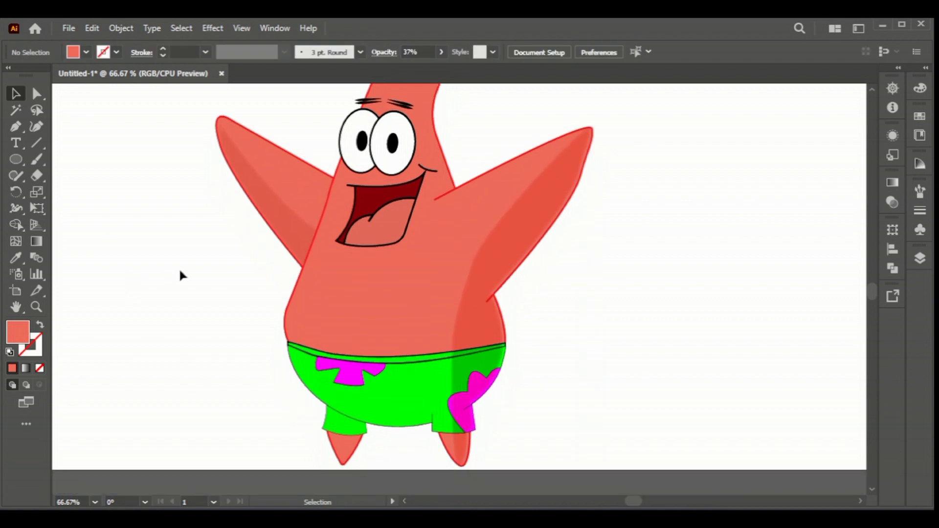
pyautogui.scroll(-2, 179, 268)
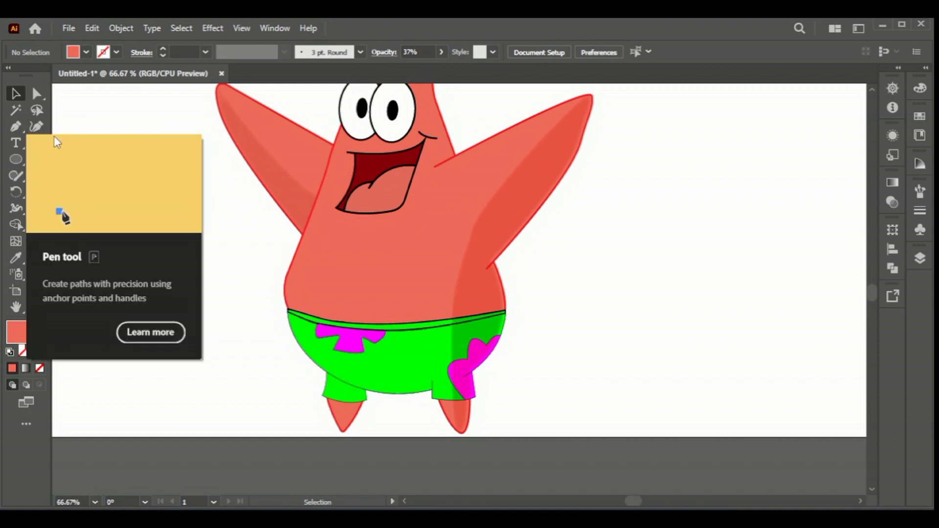
# Step: Draw a small curved crease above the waistband with a black stroke and no fill
pyautogui.click(16, 126)
pyautogui.scroll(1, 347, 310)
pyautogui.scroll(1, 348, 308)
pyautogui.scroll(1, 350, 306)
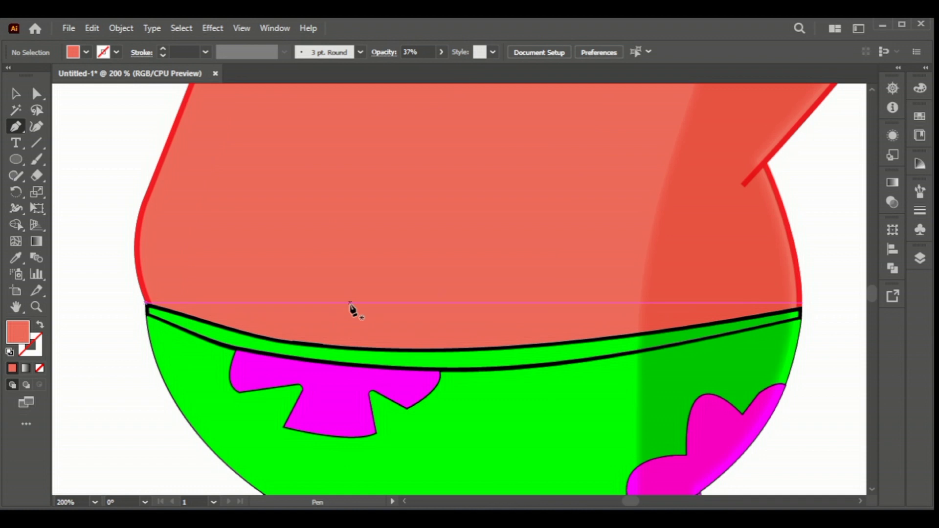
pyautogui.click(349, 304)
pyautogui.moveTo(390, 303); pyautogui.dragTo(407, 301)
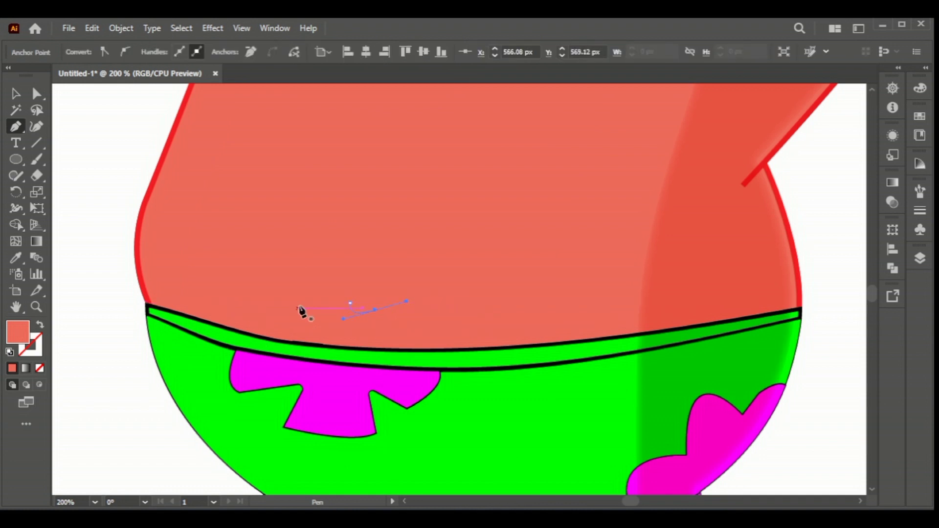
pyautogui.click(16, 94)
pyautogui.click(75, 117)
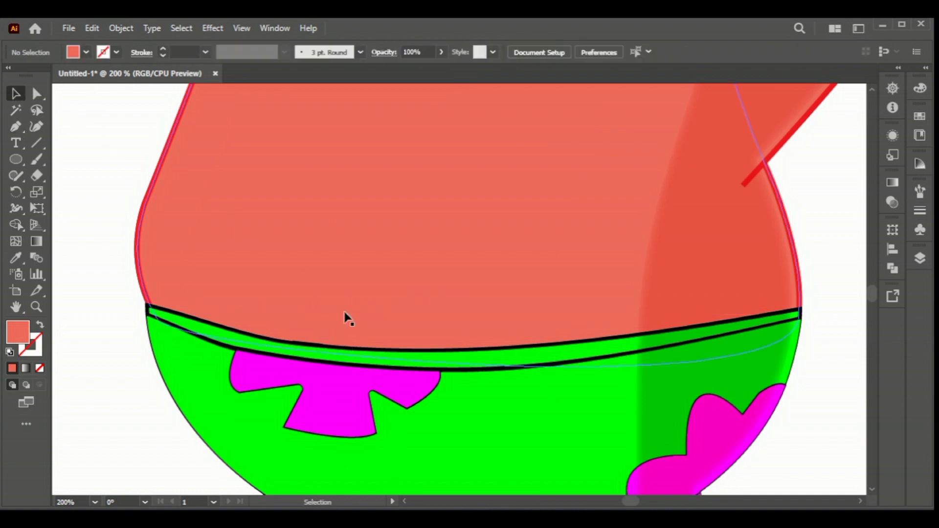
pyautogui.click(352, 305)
pyautogui.click(113, 53)
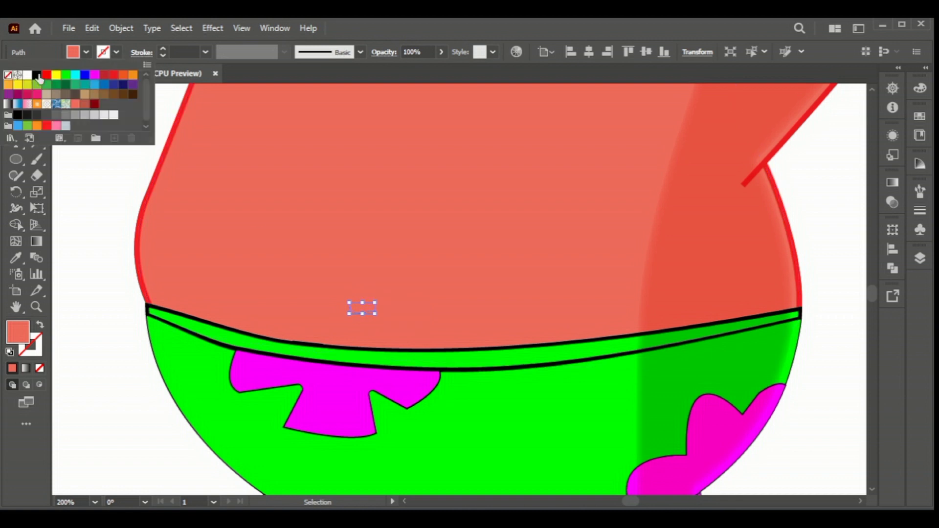
pyautogui.click(37, 75)
pyautogui.click(7, 74)
pyautogui.press('Escape')
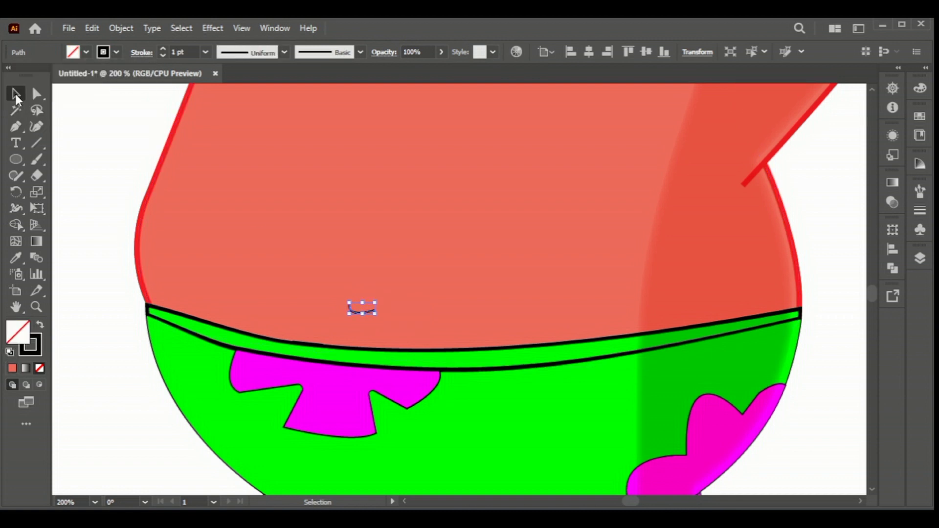
# Step: Draw a second curve below the first and give it round stroke caps
pyautogui.click(15, 126)
pyautogui.scroll(2, 371, 337)
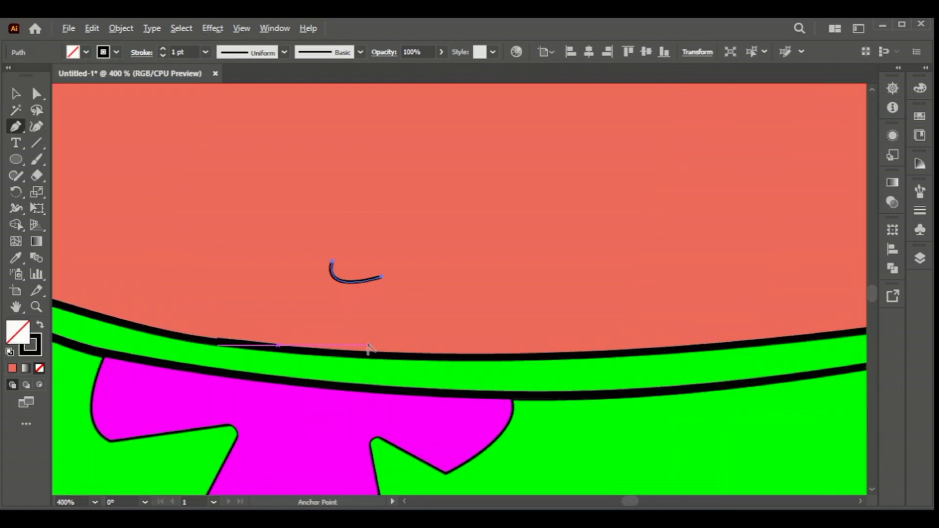
pyautogui.click(309, 262)
pyautogui.moveTo(400, 283); pyautogui.dragTo(418, 256)
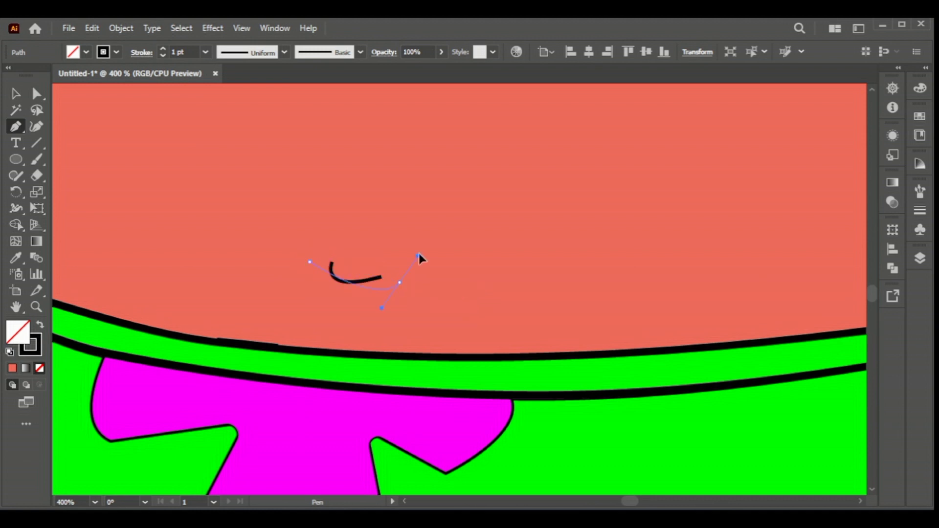
pyautogui.click(16, 93)
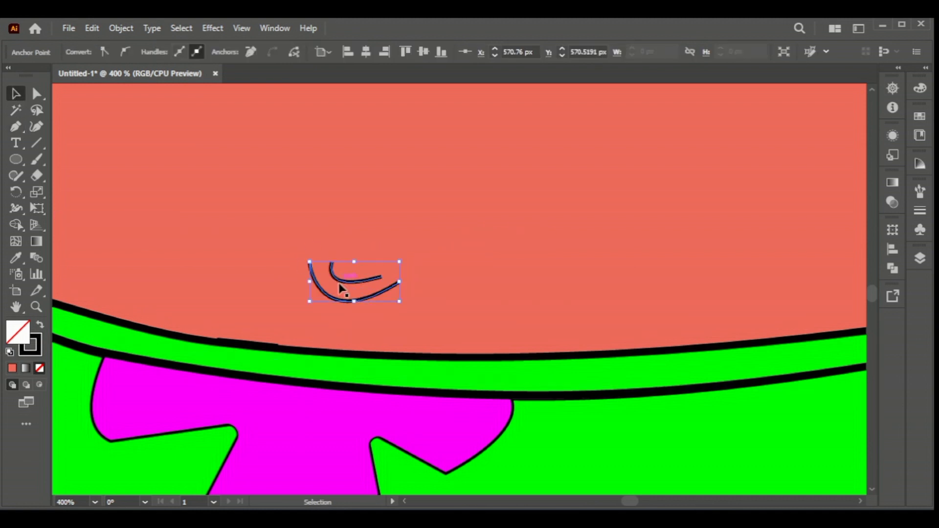
pyautogui.click(919, 210)
pyautogui.click(814, 224)
# Step: Change the belly-button curve's stroke to red and zoom back out
pyautogui.click(377, 294)
pyautogui.click(352, 301)
pyautogui.click(117, 51)
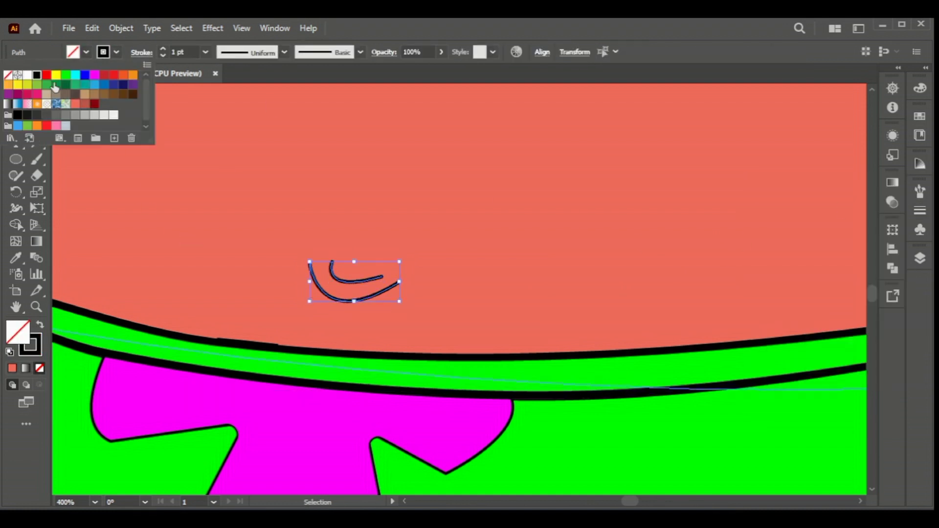
pyautogui.click(112, 76)
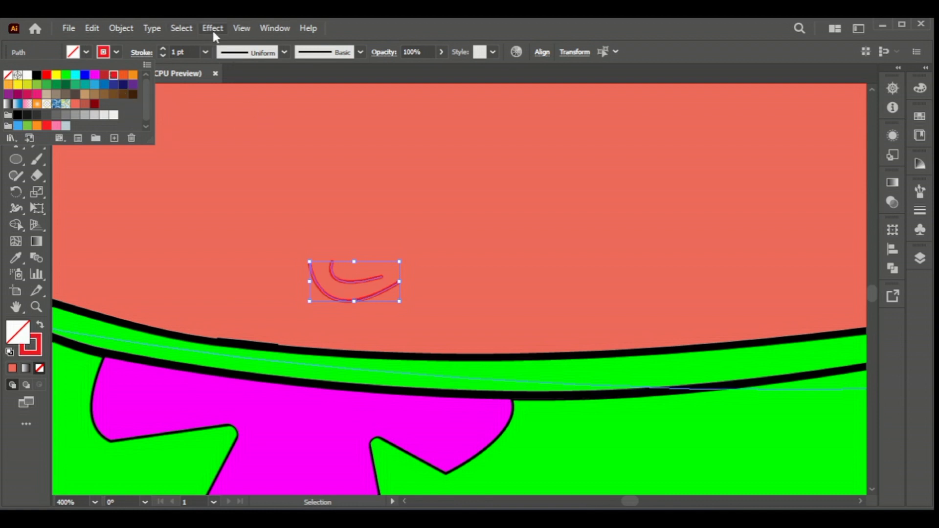
pyautogui.hotkey('ctrl', '-')
pyautogui.click(255, 269)
pyautogui.hotkey('ctrl', '-')
pyautogui.hotkey('ctrl', '-')
# Step: Set the stroke weight of Patrick's right arm outline to 4 pt
pyautogui.scroll(1, 254, 264)
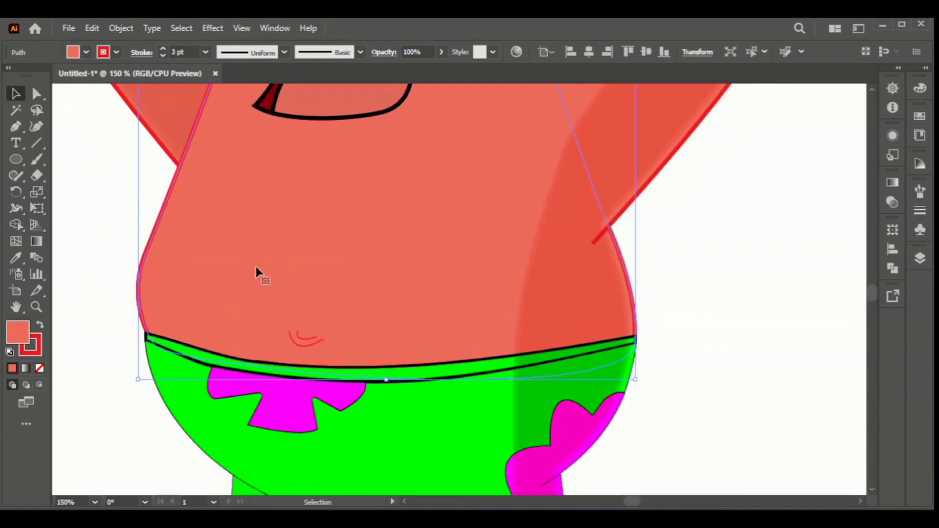
pyautogui.hotkey('ctrl', '-')
pyautogui.scroll(1, 254, 279)
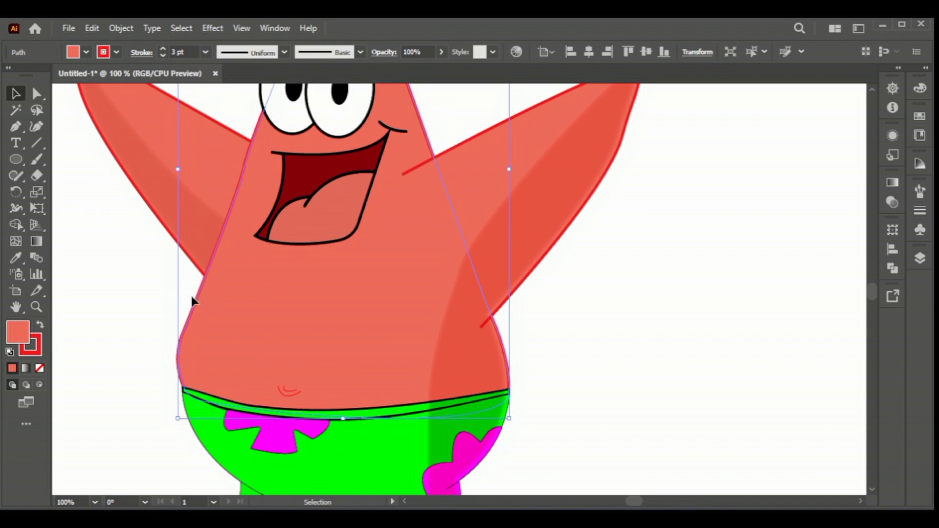
pyautogui.click(421, 182)
pyautogui.click(919, 210)
pyautogui.click(859, 402)
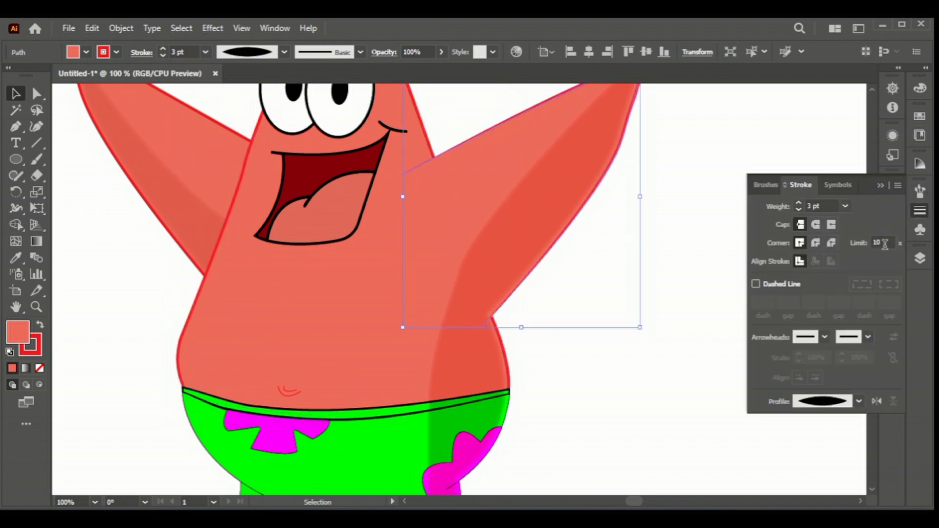
pyautogui.click(845, 205)
pyautogui.click(861, 276)
pyautogui.click(772, 181)
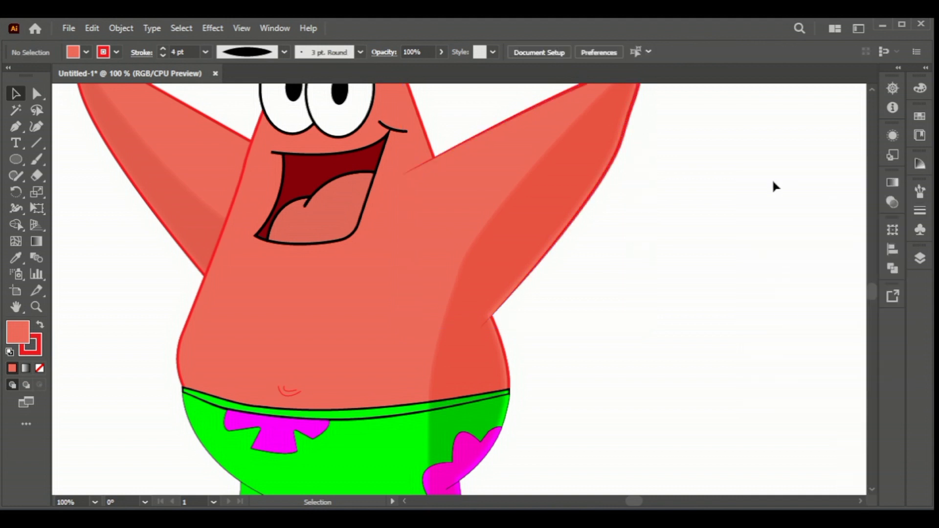
pyautogui.scroll(1, 724, 210)
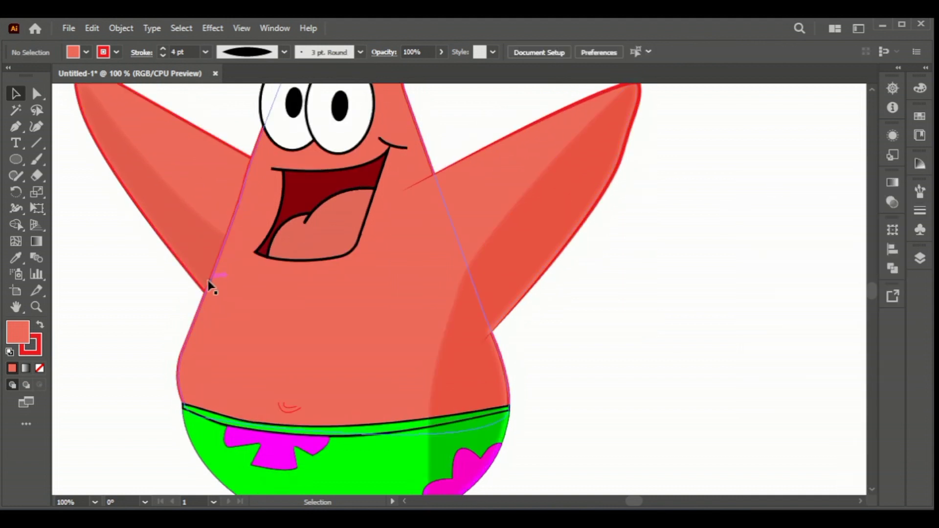
# Step: Draw a tiny vertical oval beside the arm and fill it red
pyautogui.click(15, 159)
pyautogui.keyDown('alt'); pyautogui.scroll(2, 714, 217); pyautogui.keyUp('alt')
pyautogui.moveTo(713, 220); pyautogui.dragTo(717, 241)
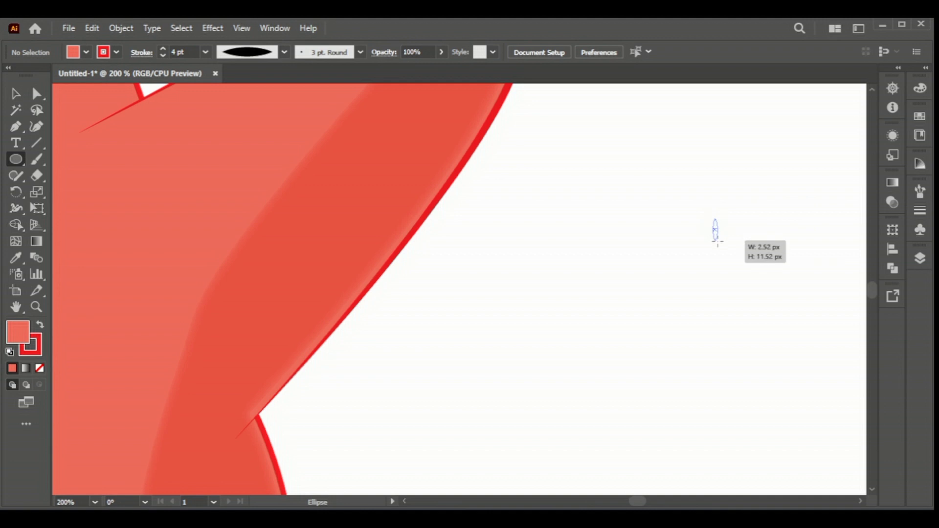
pyautogui.click(16, 94)
pyautogui.click(86, 52)
pyautogui.click(46, 75)
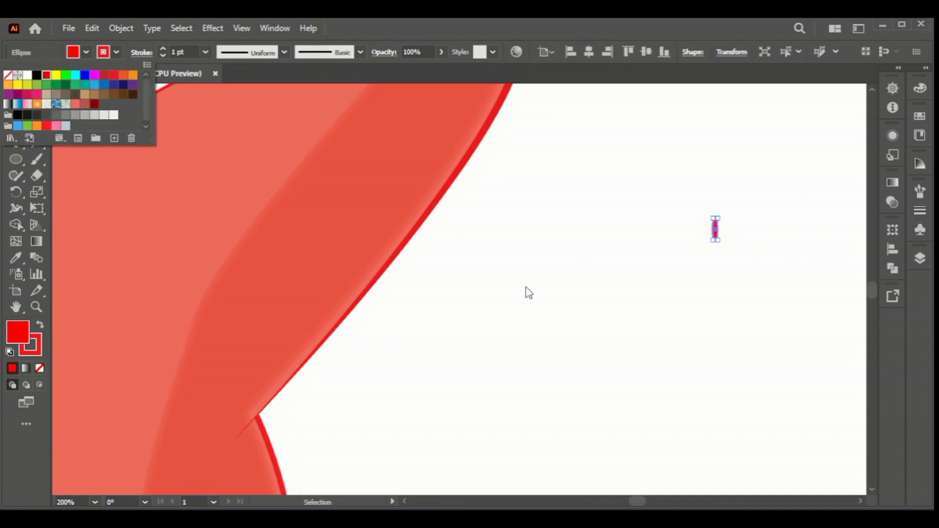
pyautogui.click(591, 313)
pyautogui.keyDown('alt'); pyautogui.scroll(-2, 615, 277); pyautogui.keyUp('alt')
pyautogui.keyDown('alt'); pyautogui.scroll(-1, 615, 281); pyautogui.keyUp('alt')
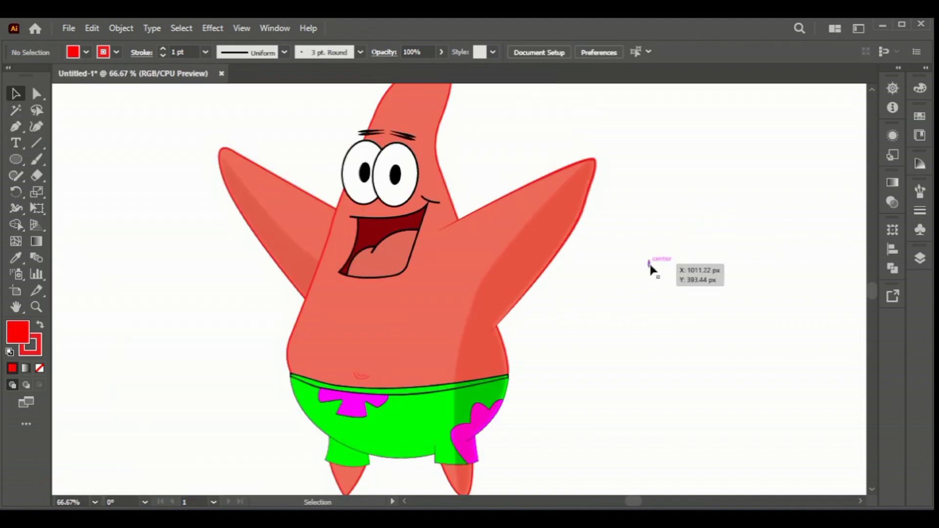
pyautogui.keyDown('alt'); pyautogui.scroll(1, 651, 268); pyautogui.keyUp('alt')
# Step: Move the red spot onto Patrick's chest and add a copy there
pyautogui.moveTo(648, 265)
pyautogui.mouseDown()
pyautogui.moveTo(405, 249)
pyautogui.moveTo(381, 421)
pyautogui.moveTo(218, 139)
pyautogui.mouseUp()
pyautogui.keyDown('alt'); pyautogui.scroll(2, 380, 423); pyautogui.keyUp('alt')
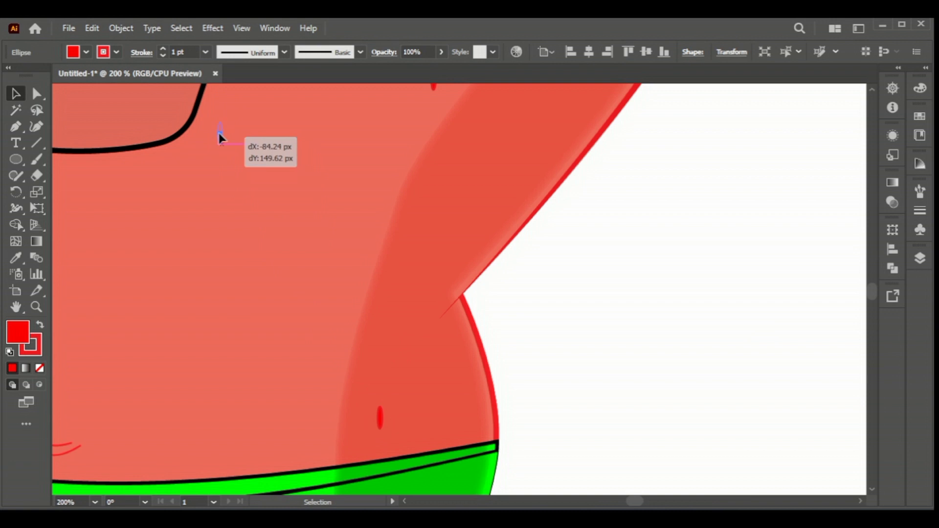
pyautogui.keyDown('alt'); pyautogui.scroll(-2, 222, 157); pyautogui.keyUp('alt')
pyautogui.moveTo(220, 154)
pyautogui.mouseDown()
pyautogui.moveTo(227, 248)
pyautogui.moveTo(129, 218)
pyautogui.mouseUp()
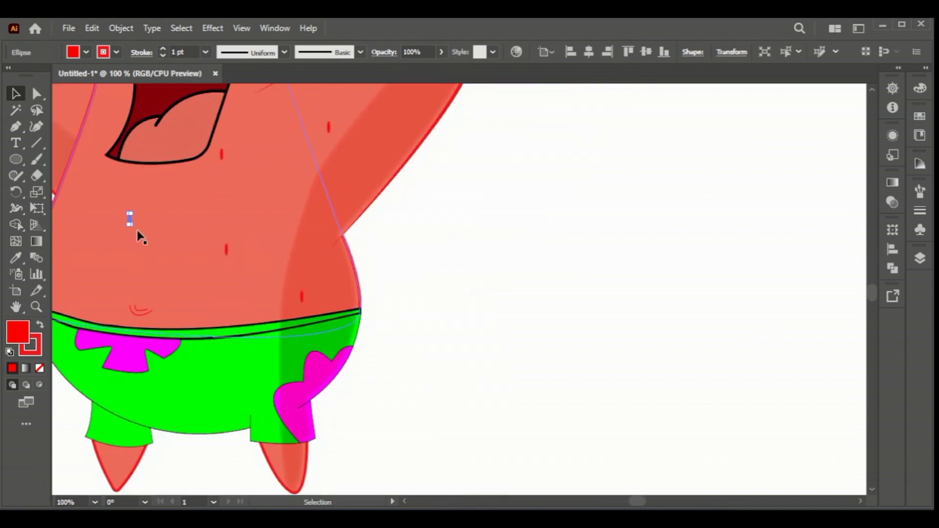
# Step: Copy red spots onto the belly, arms and top of the head, then zoom out
pyautogui.hotkey('ctrl', '+')
pyautogui.moveTo(342, 218); pyautogui.dragTo(268, 305)
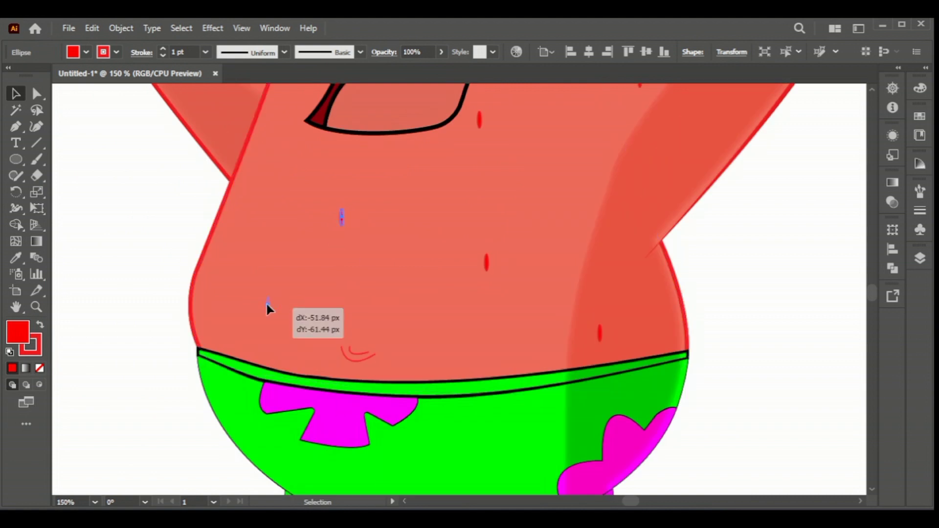
pyautogui.scroll(2, 289, 306)
pyautogui.scroll(3, 289, 307)
pyautogui.moveTo(342, 332); pyautogui.dragTo(281, 189)
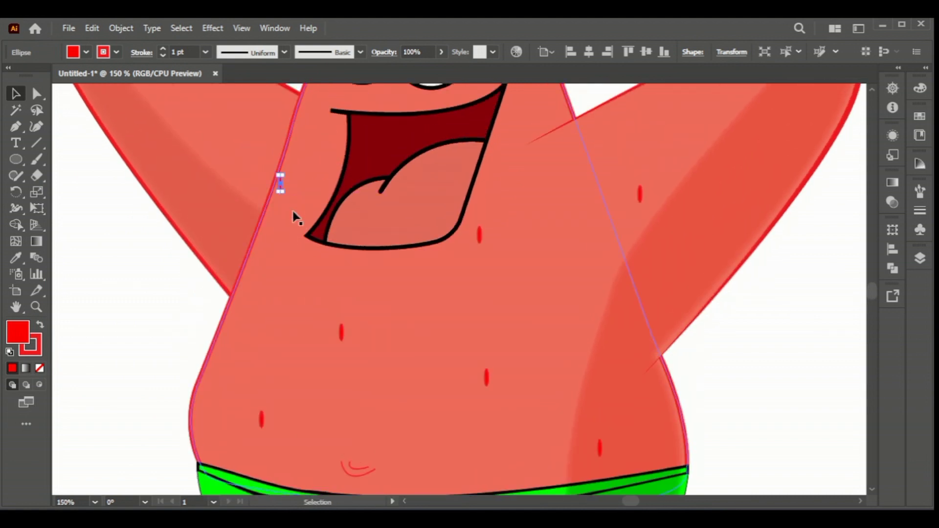
pyautogui.scroll(3, 288, 254)
pyautogui.scroll(3, 279, 277)
pyautogui.moveTo(279, 315); pyautogui.dragTo(109, 167)
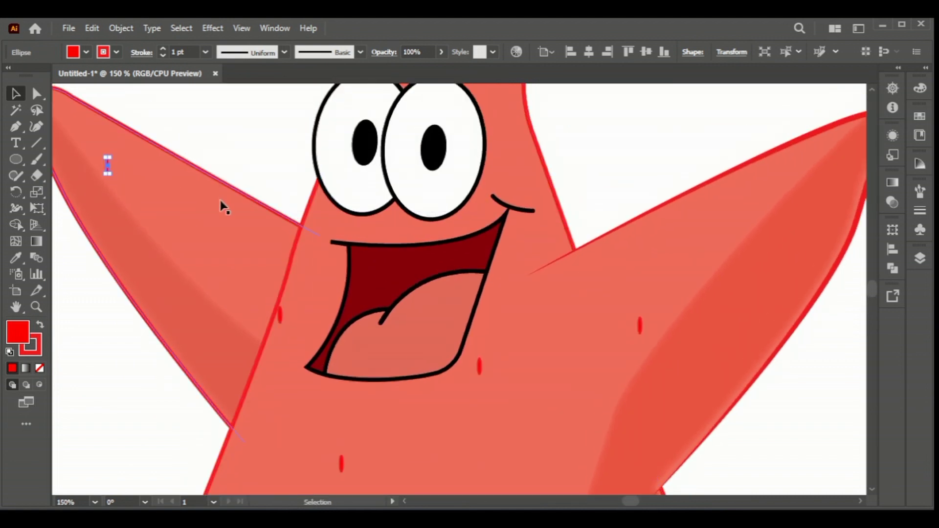
pyautogui.scroll(4, 223, 206)
pyautogui.moveTo(107, 348); pyautogui.dragTo(490, 151)
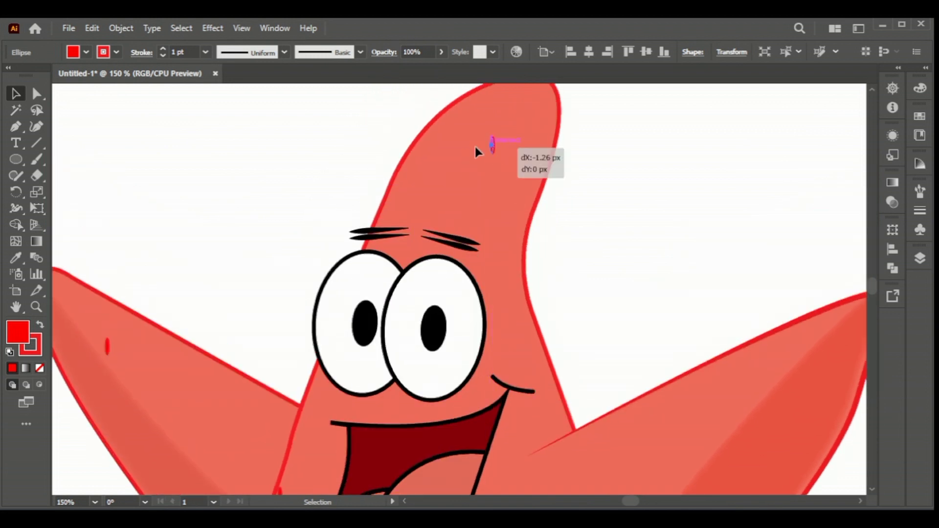
pyautogui.click(367, 161)
pyautogui.hotkey('ctrl', '-')
pyautogui.hotkey('ctrl', '-')
pyautogui.hotkey('ctrl', '-')
pyautogui.scroll(1, 527, 315)
pyautogui.scroll(1, 488, 324)
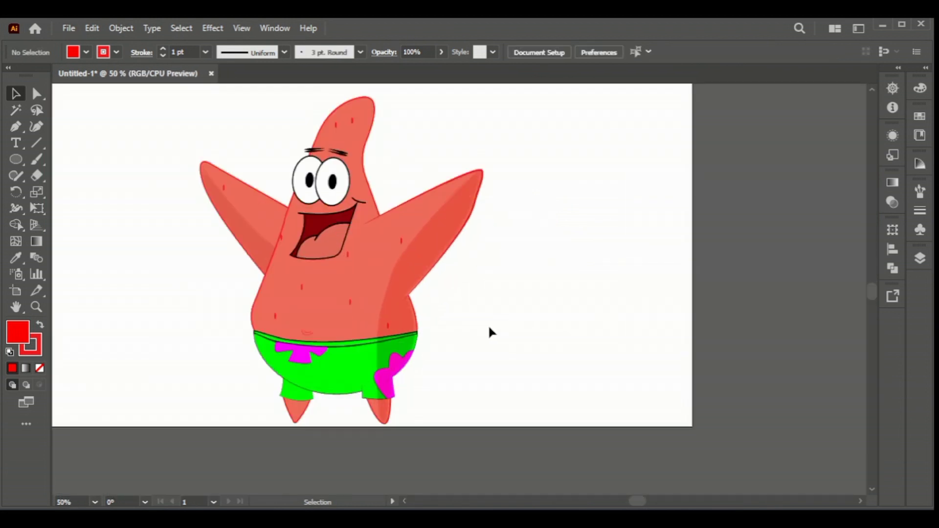
# Step: Inspect the shorts' parts: green shorts, magenta patch, crease line and left cuff
pyautogui.scroll(1, 258, 339)
pyautogui.scroll(1, 279, 382)
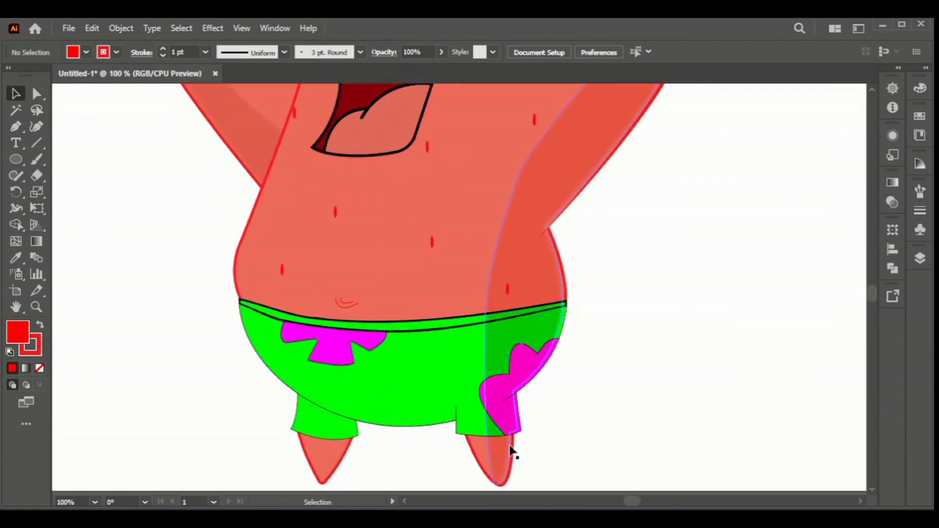
pyautogui.click(430, 330)
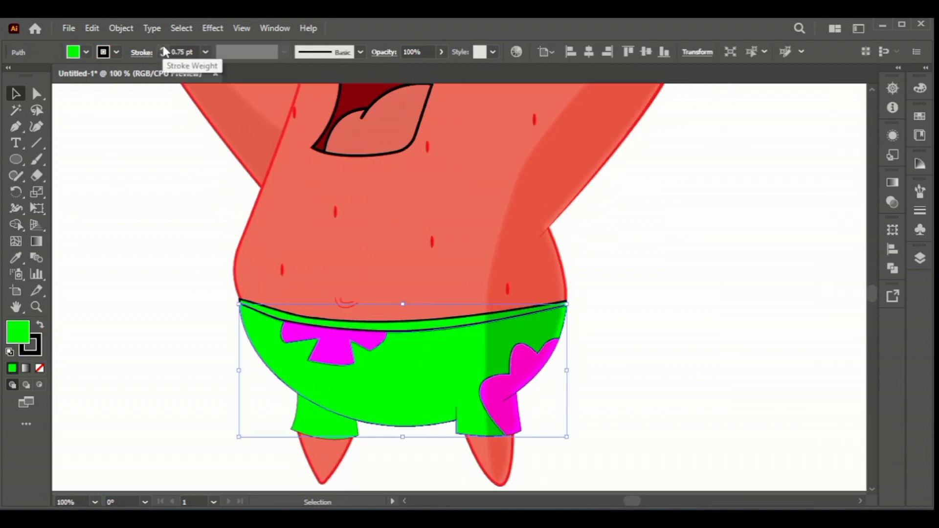
pyautogui.click(595, 343)
pyautogui.click(536, 366)
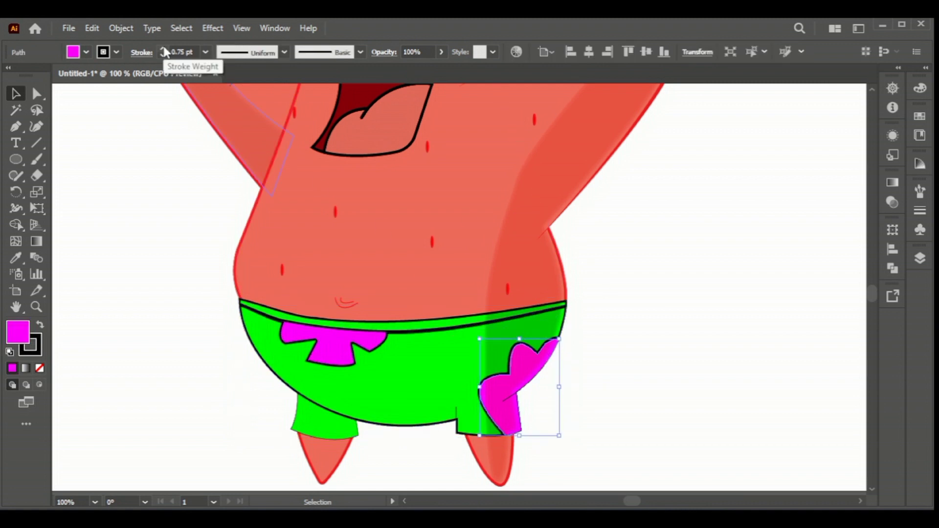
pyautogui.click(572, 390)
pyautogui.scroll(2, 552, 390)
pyautogui.click(509, 379)
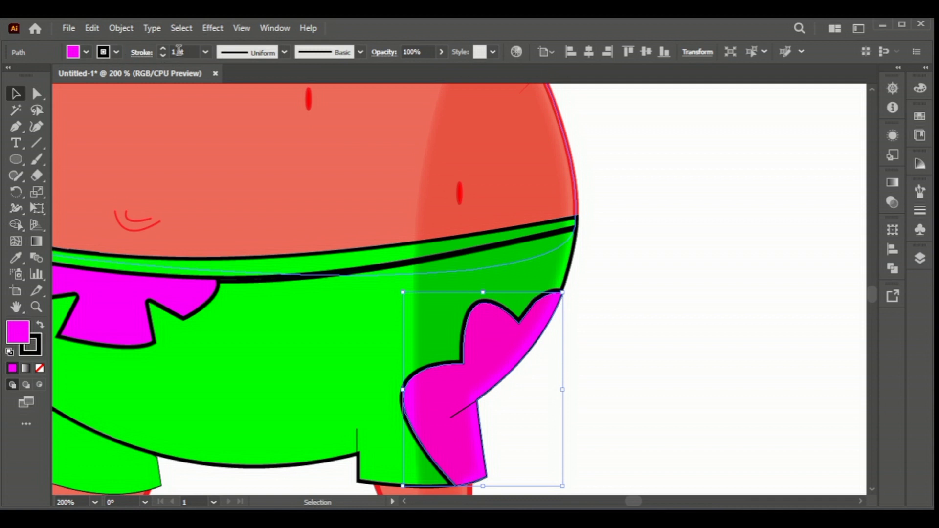
pyautogui.click(615, 379)
pyautogui.scroll(-3, 615, 380)
pyautogui.scroll(-1, 360, 369)
pyautogui.click(358, 364)
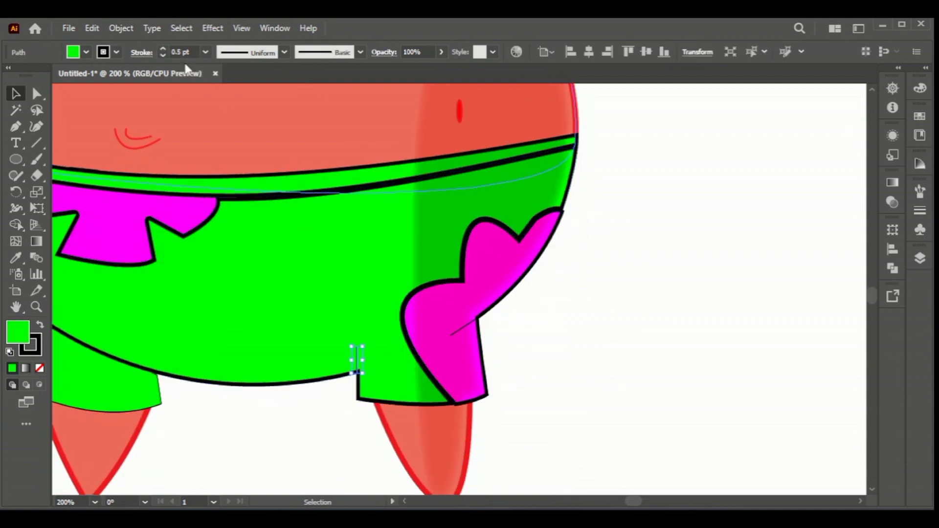
pyautogui.click(610, 354)
pyautogui.click(160, 397)
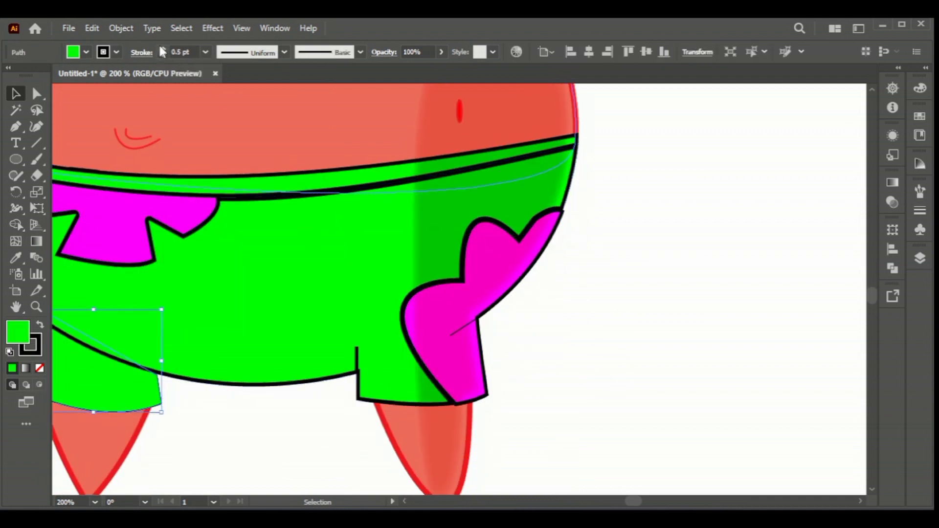
pyautogui.click(547, 416)
pyautogui.scroll(-1, 299, 417)
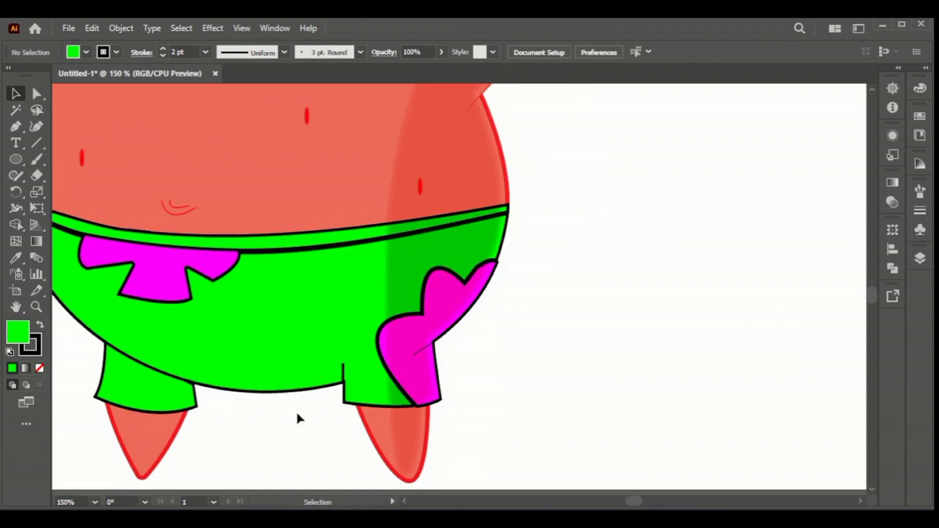
# Step: Send the translucent shorts shading backward three levels, behind the magenta patch
pyautogui.click(415, 367)
pyautogui.scroll(2, 419, 361)
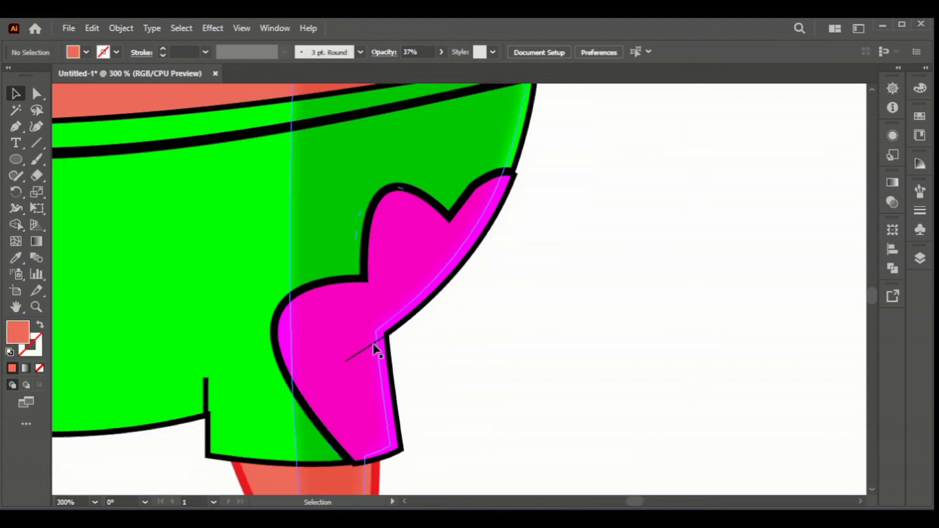
pyautogui.rightClick(377, 350)
pyautogui.rightClick(360, 345)
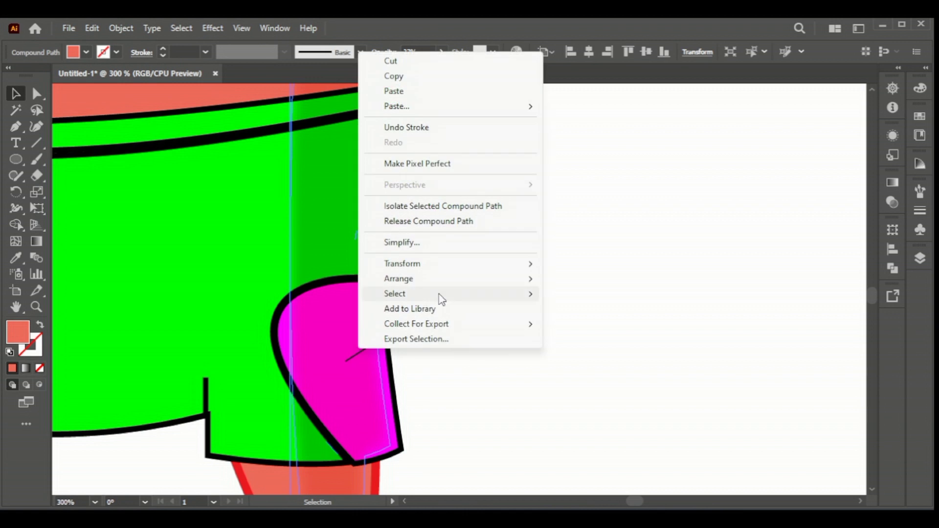
pyautogui.click(594, 308)
pyautogui.rightClick(361, 360)
pyautogui.click(553, 303)
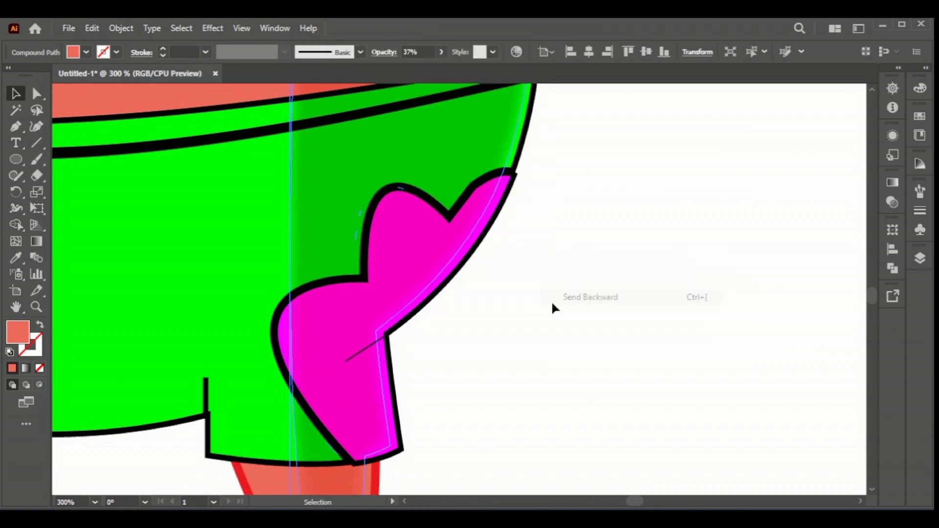
pyautogui.rightClick(349, 329)
pyautogui.click(572, 283)
pyautogui.click(390, 348)
# Step: Bring the thin crease line on the shorts to the front
pyautogui.rightClick(383, 344)
pyautogui.moveTo(422, 439)
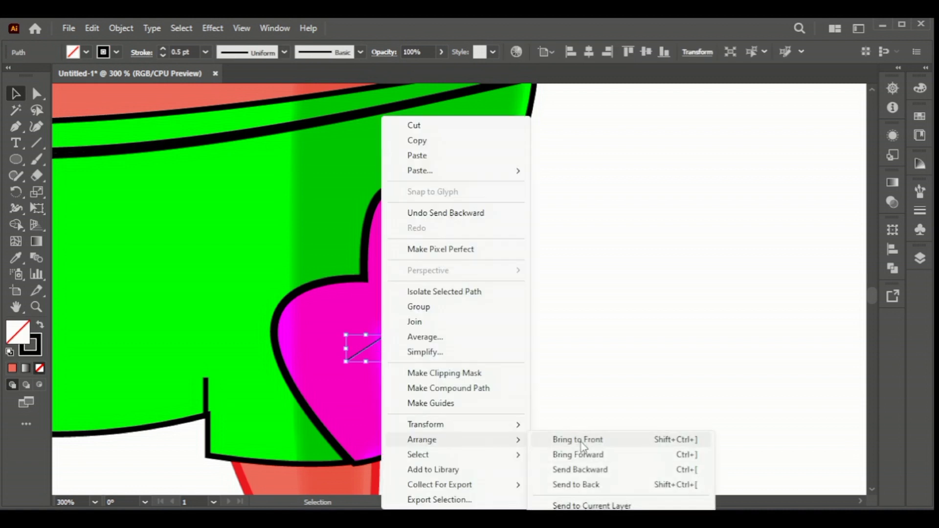
pyautogui.click(572, 468)
pyautogui.click(497, 335)
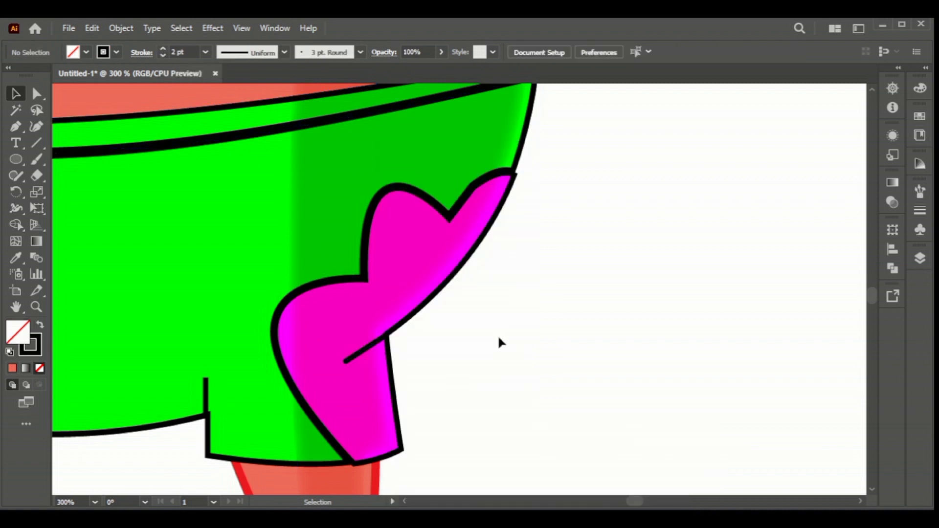
pyautogui.scroll(1, 294, 294)
# Step: Drag the end of the short vertical leg line onto the shorts' hem
pyautogui.scroll(-2, 204, 391)
pyautogui.scroll(3, 204, 391)
pyautogui.click(211, 357)
pyautogui.press('a')
pyautogui.scroll(-1, 211, 357)
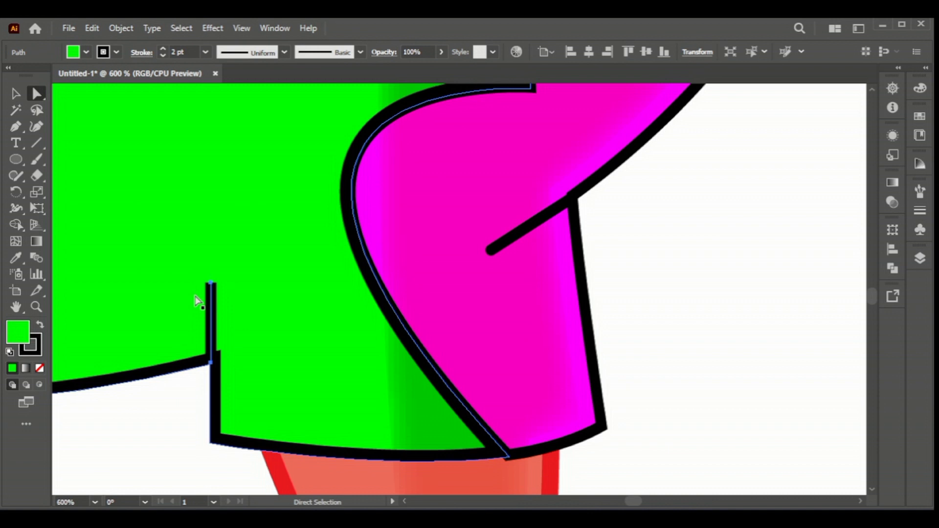
pyautogui.scroll(-3, 210, 342)
pyautogui.moveTo(211, 283); pyautogui.dragTo(214, 274)
pyautogui.click(211, 293)
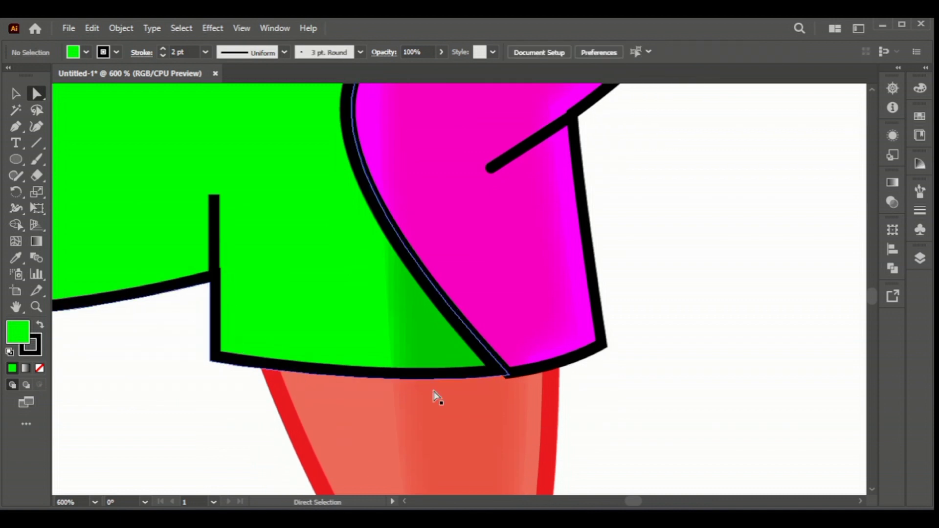
# Step: Nudge the translucent shading shape's corner point into place on the outline
pyautogui.click(521, 385)
pyautogui.scroll(4, 521, 385)
pyautogui.click(786, 418)
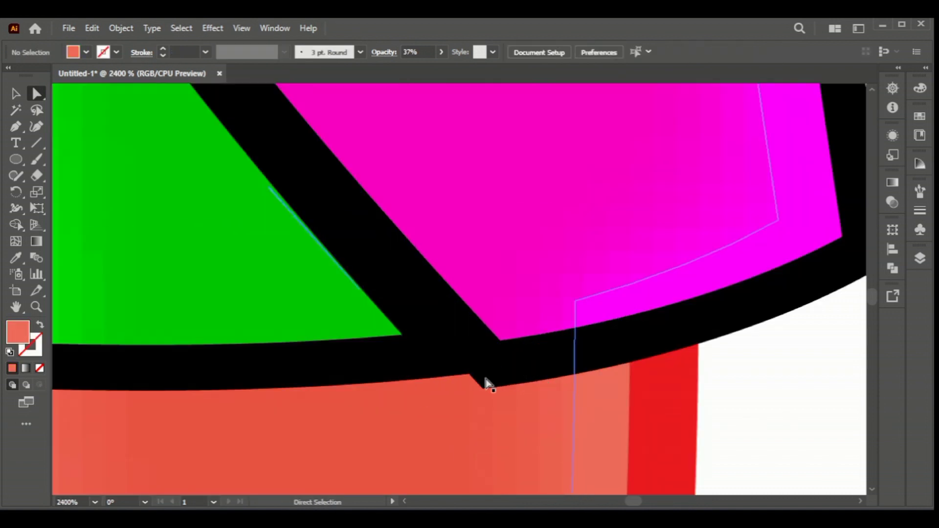
pyautogui.moveTo(495, 373); pyautogui.dragTo(494, 378)
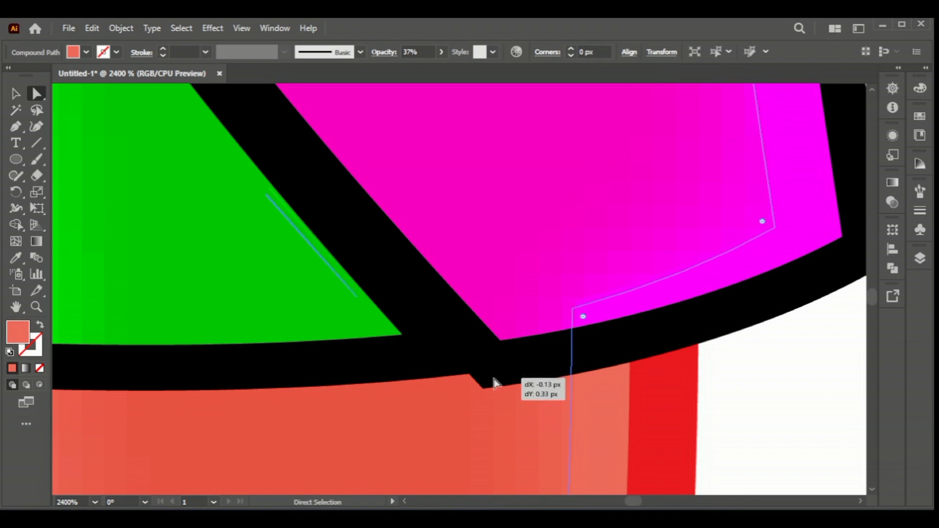
pyautogui.click(748, 419)
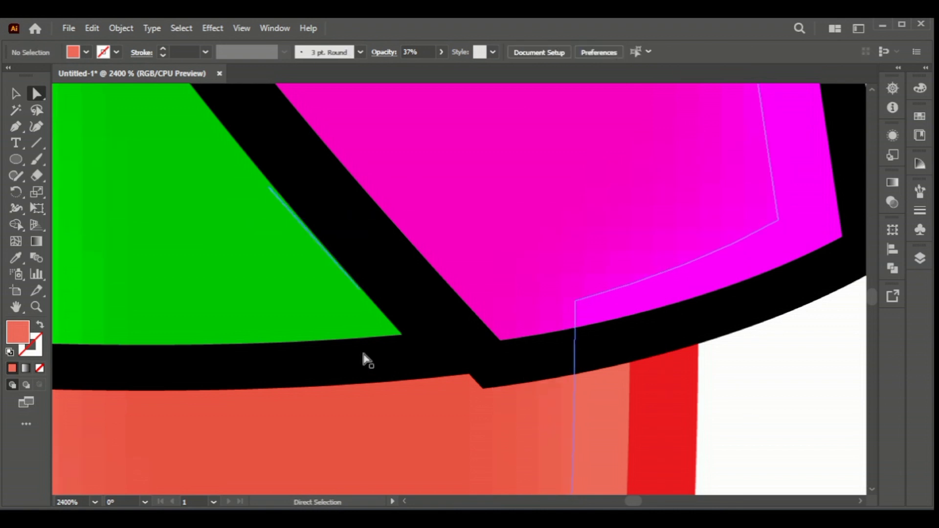
pyautogui.click(604, 362)
pyautogui.scroll(-3, 602, 365)
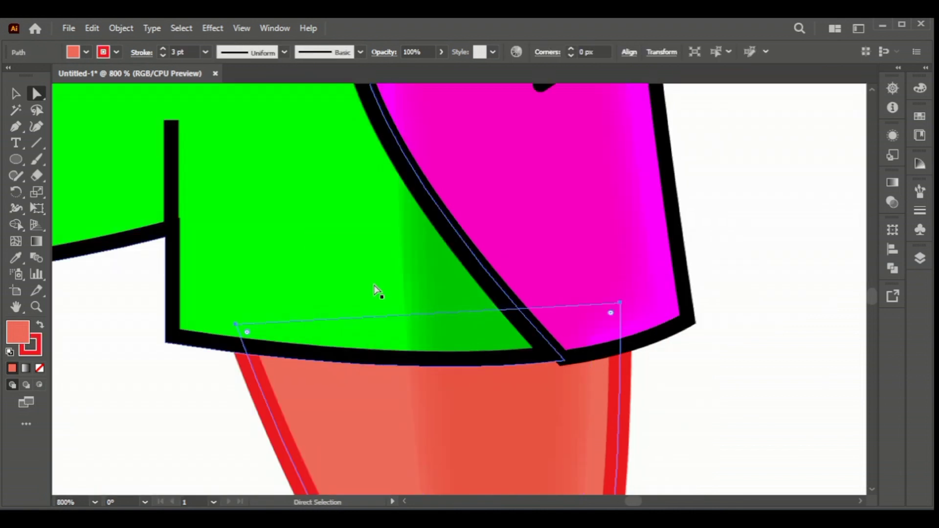
pyautogui.click(556, 359)
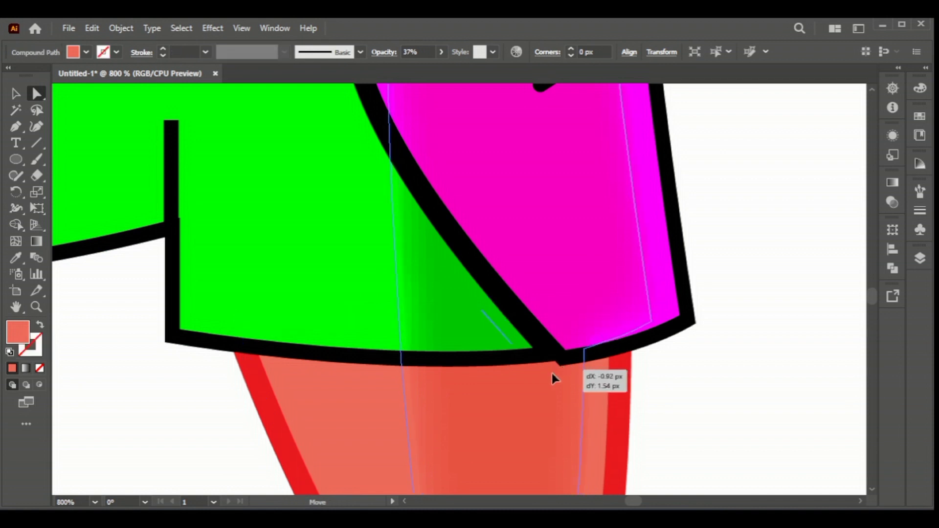
pyautogui.hotkey('ctrl', 'shift', 'a')
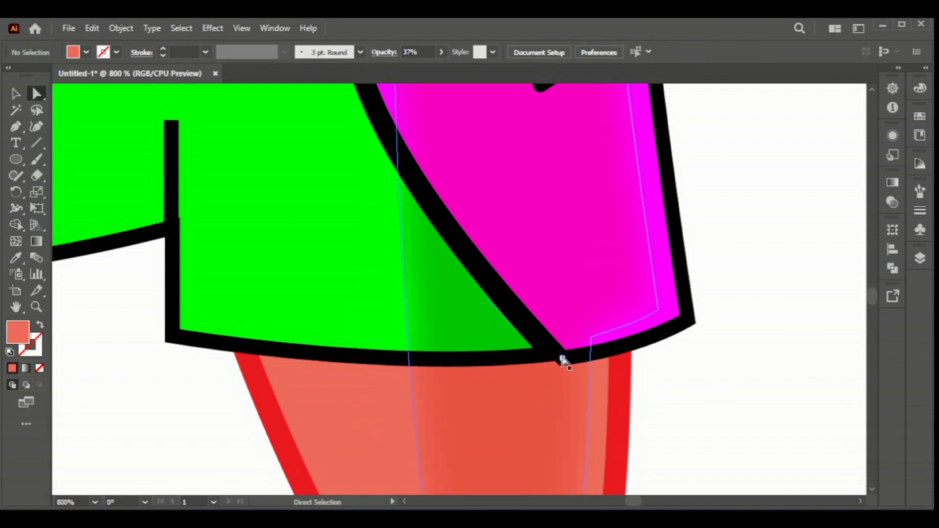
# Step: Move the magenta patch's bottom and upper corner points onto the shorts' black outline
pyautogui.click(644, 347)
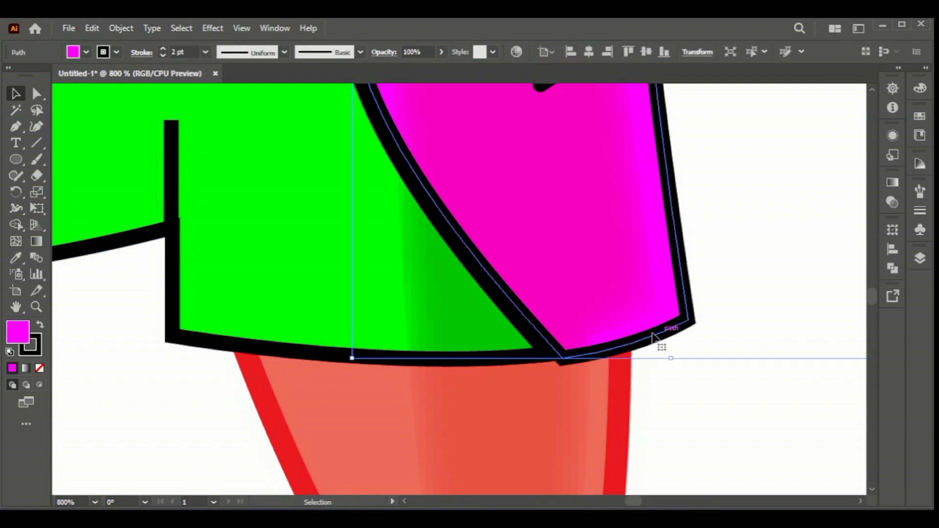
pyautogui.click(563, 361)
pyautogui.scroll(3, 563, 361)
pyautogui.moveTo(576, 357); pyautogui.dragTo(564, 356)
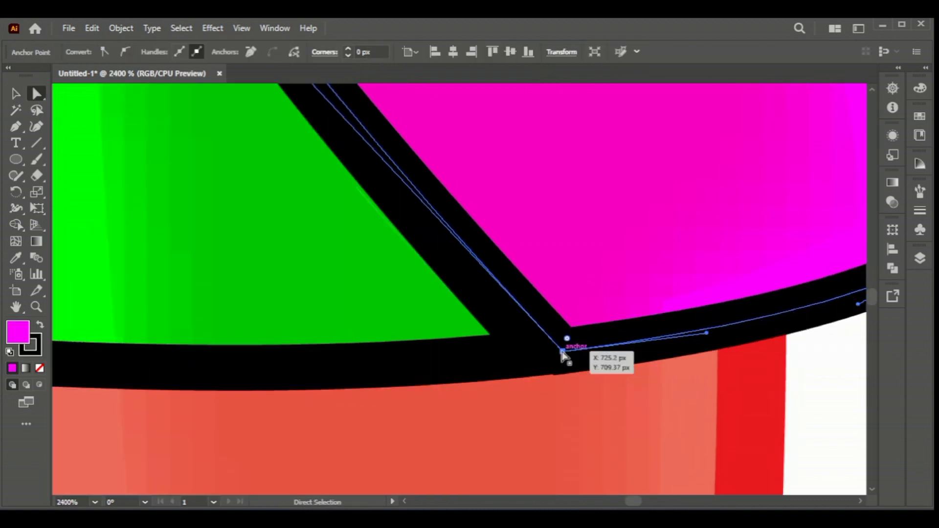
pyautogui.scroll(-3, 563, 356)
pyautogui.scroll(1, 624, 233)
pyautogui.scroll(1, 631, 225)
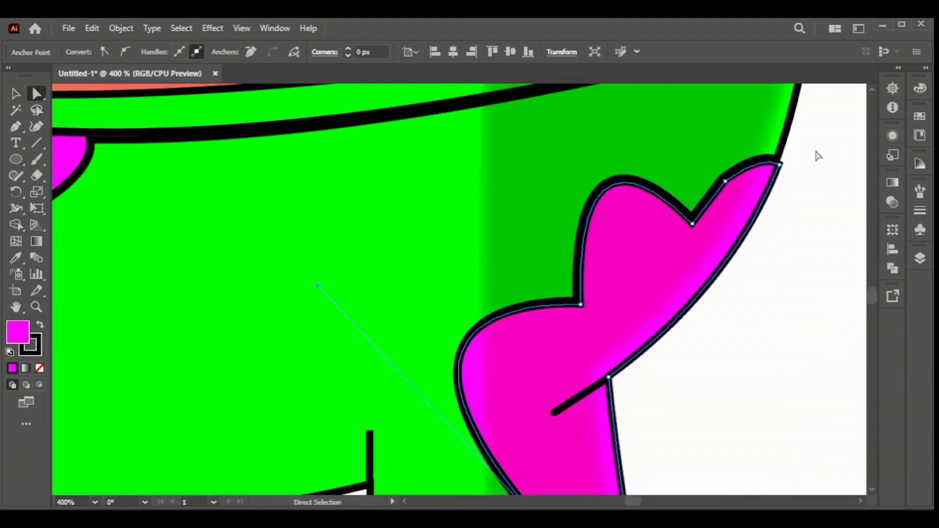
pyautogui.scroll(1, 802, 176)
pyautogui.scroll(2, 781, 202)
pyautogui.moveTo(403, 312); pyautogui.dragTo(400, 309)
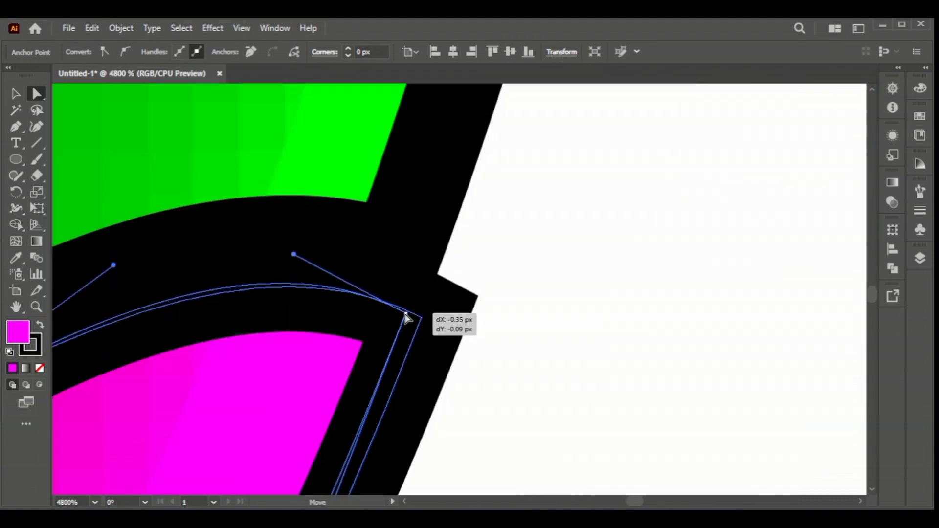
pyautogui.moveTo(400, 309); pyautogui.dragTo(379, 300)
pyautogui.click(504, 322)
pyautogui.scroll(-9, 503, 323)
pyautogui.scroll(-3, 503, 329)
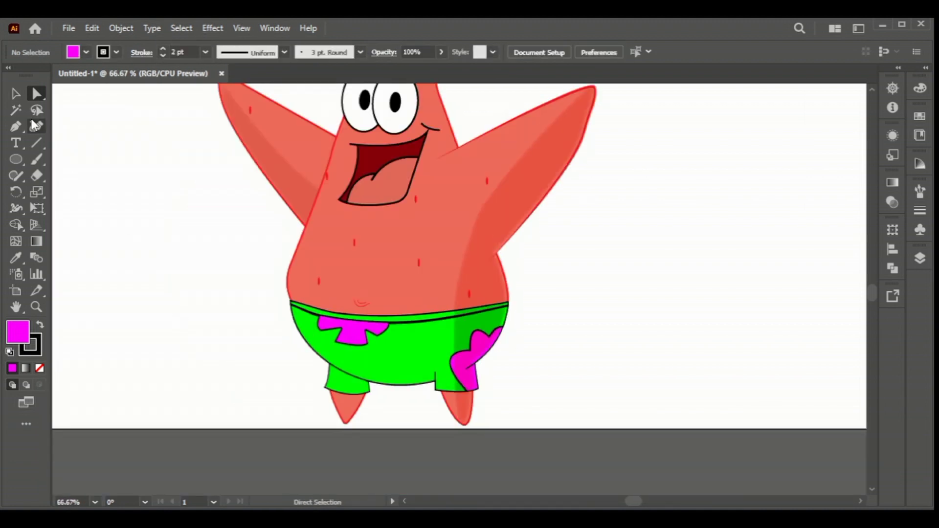
# Step: Group all of Patrick's parts and scale the group smaller
pyautogui.click(16, 94)
pyautogui.scroll(2, 150, 235)
pyautogui.scroll(1, 151, 235)
pyautogui.moveTo(172, 118); pyautogui.dragTo(559, 465)
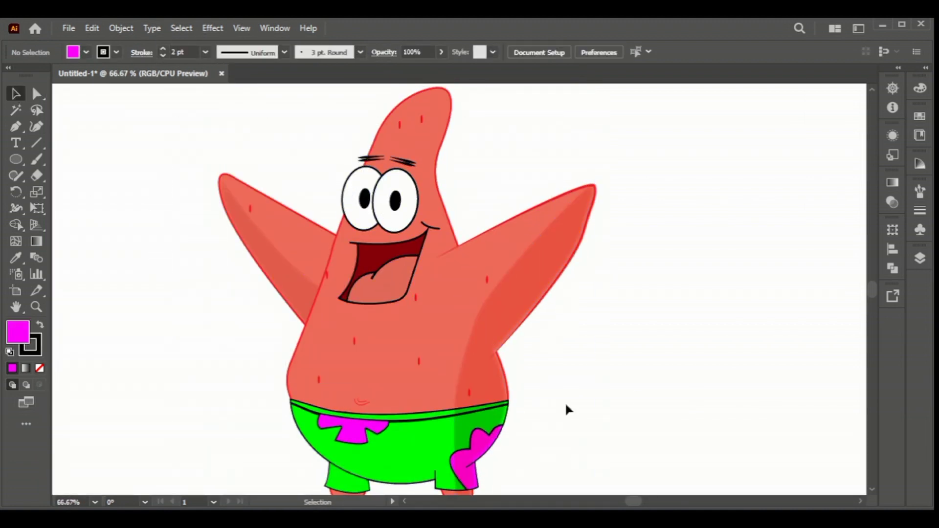
pyautogui.scroll(4, 442, 413)
pyautogui.scroll(-1, 391, 451)
pyautogui.hscroll(-1, 279, 431)
pyautogui.scroll(1, 201, 413)
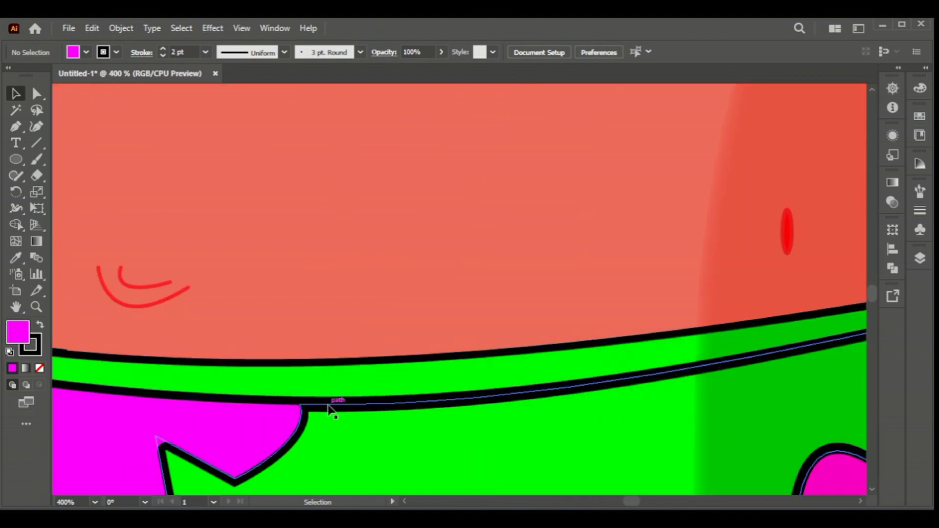
pyautogui.scroll(-5, 330, 410)
pyautogui.scroll(-2, 460, 432)
pyautogui.moveTo(459, 432); pyautogui.dragTo(233, 241)
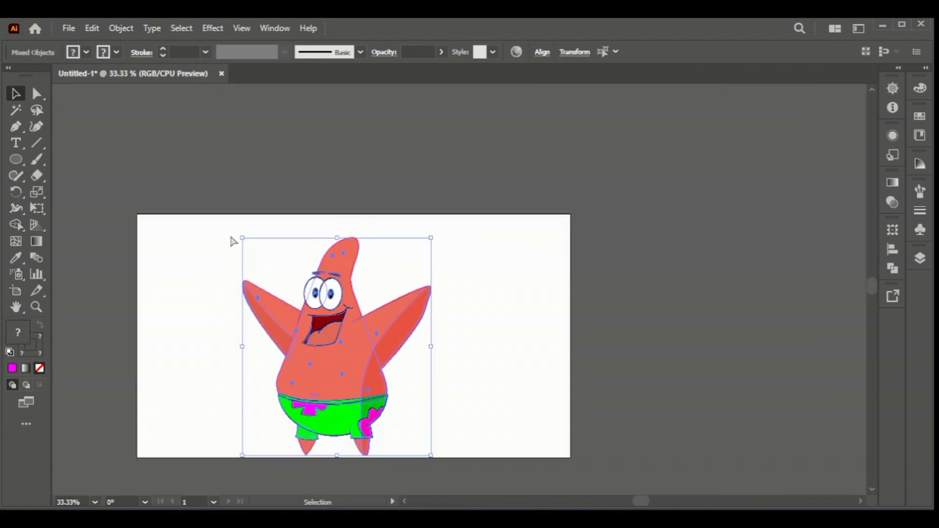
pyautogui.hotkey('ctrl', 'g')
pyautogui.moveTo(431, 238)
pyautogui.mouseDown()
pyautogui.moveTo(346, 377)
pyautogui.moveTo(328, 343)
pyautogui.mouseUp()
pyautogui.click(386, 396)
# Step: Draw a wide flat ellipse under Patrick's feet and send it behind him
pyautogui.scroll(1, 386, 396)
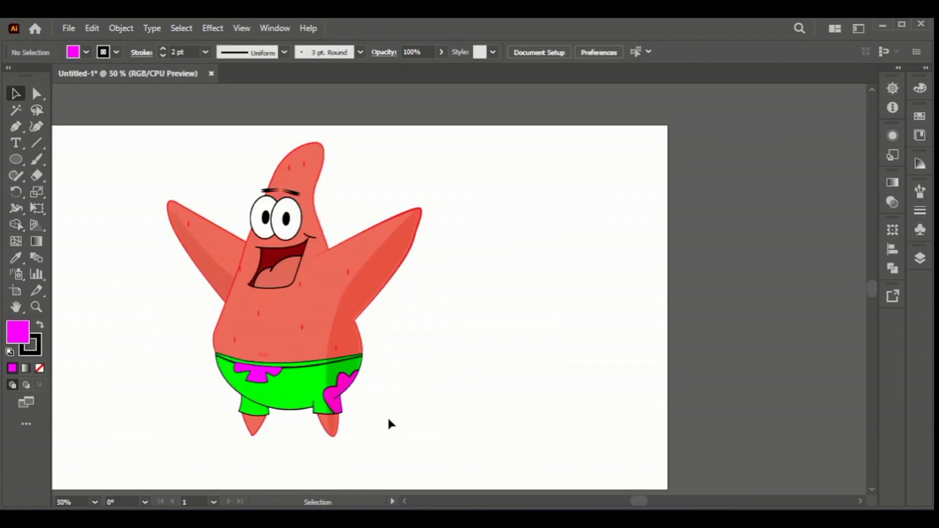
pyautogui.moveTo(216, 432); pyautogui.dragTo(400, 457)
pyautogui.press('v')
pyautogui.moveTo(289, 445); pyautogui.dragTo(271, 440)
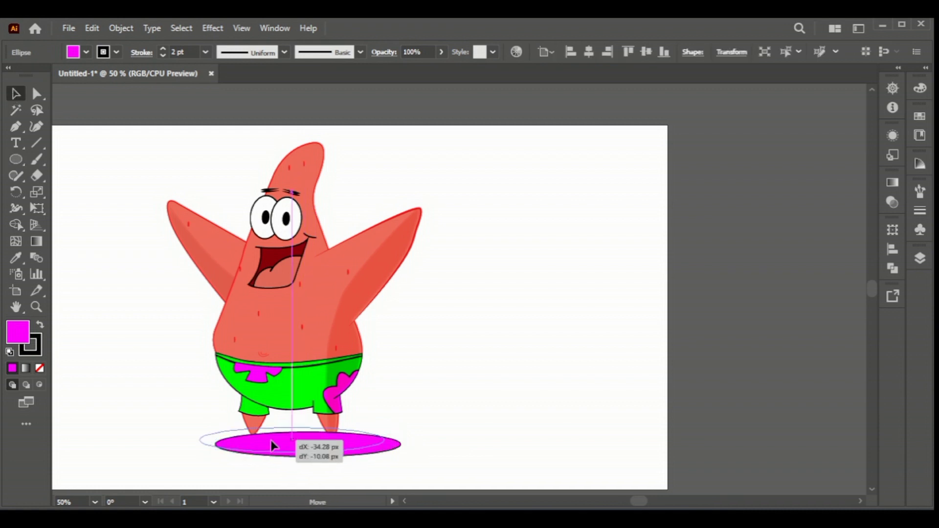
pyautogui.rightClick(271, 440)
pyautogui.click(466, 415)
pyautogui.click(403, 452)
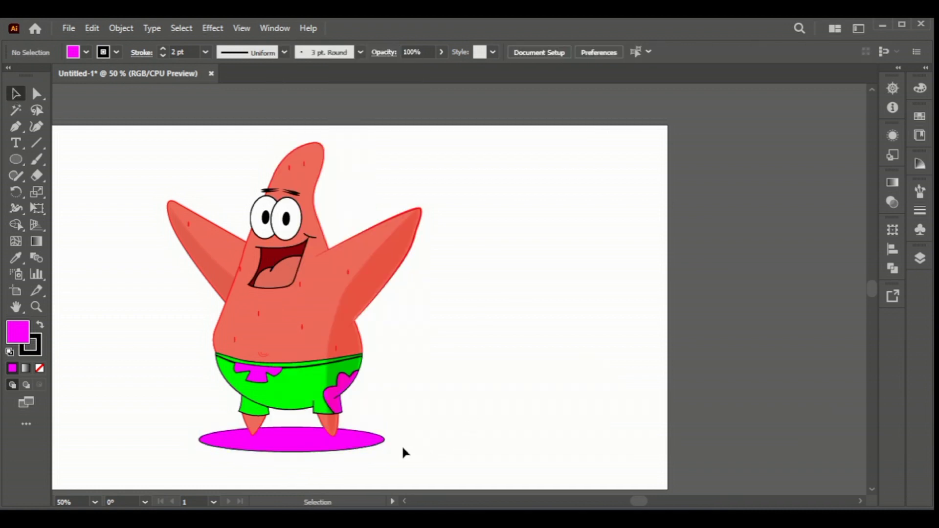
pyautogui.click(318, 445)
# Step: Fill the ellipse with a reversed black-to-white linear gradient at a 60° angle
pyautogui.click(893, 183)
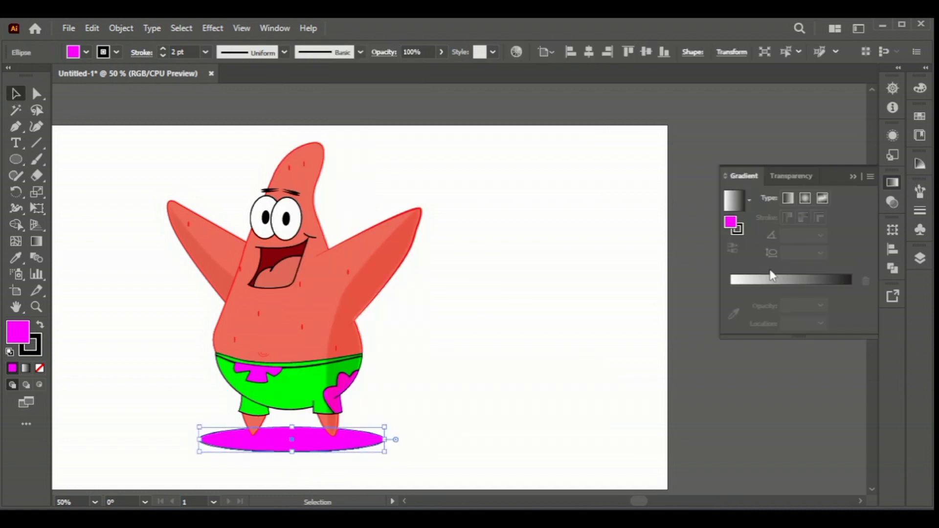
pyautogui.click(733, 201)
pyautogui.click(733, 248)
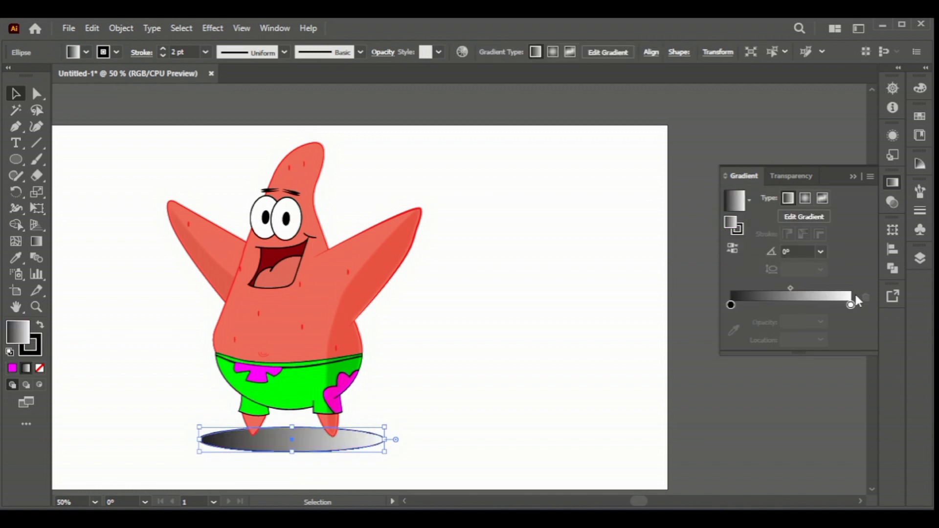
pyautogui.click(821, 252)
pyautogui.click(833, 336)
pyautogui.click(821, 252)
pyautogui.click(789, 254)
pyautogui.scroll(10, 789, 252)
pyautogui.scroll(20, 789, 255)
pyautogui.scroll(20, 789, 259)
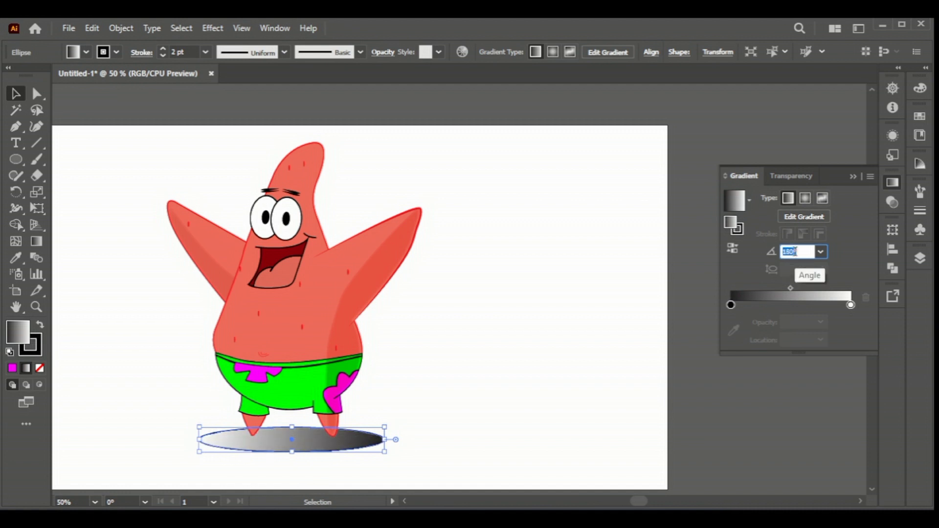
pyautogui.scroll(-10, 792, 252)
pyautogui.scroll(-15, 792, 252)
pyautogui.scroll(-15, 792, 251)
pyautogui.scroll(-10, 792, 252)
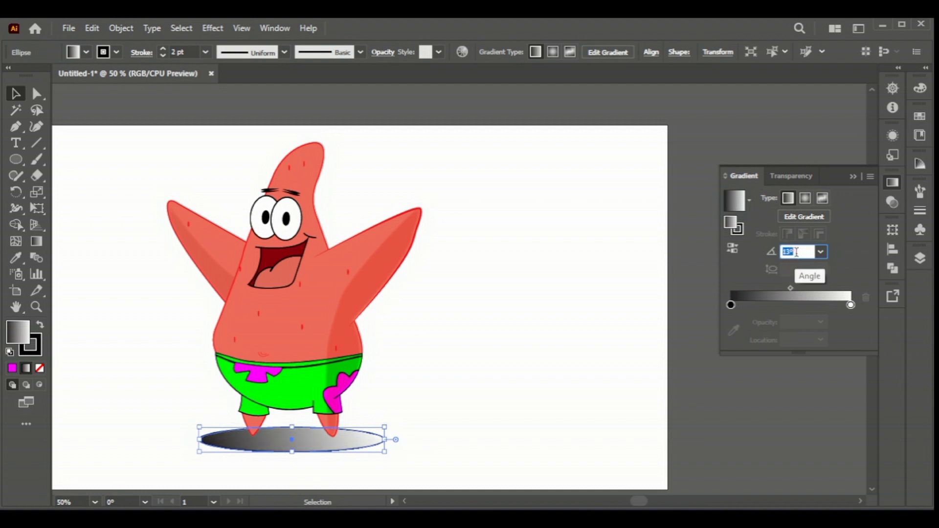
pyautogui.click(852, 176)
# Step: Adjust the gradient's stops, midpoint and angle on the ellipse, then stretch it slightly taller
pyautogui.press('g')
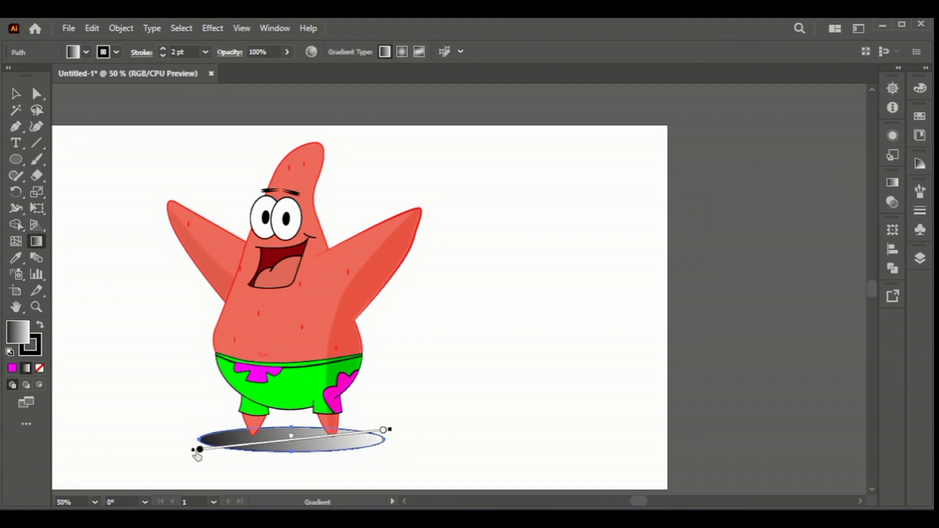
pyautogui.click(198, 450)
pyautogui.moveTo(193, 454); pyautogui.dragTo(215, 452)
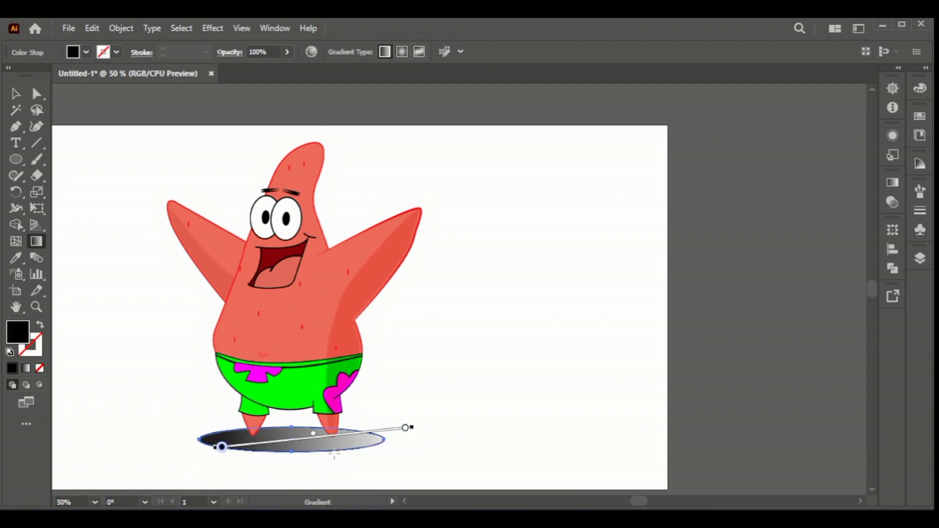
pyautogui.moveTo(413, 419); pyautogui.dragTo(397, 374)
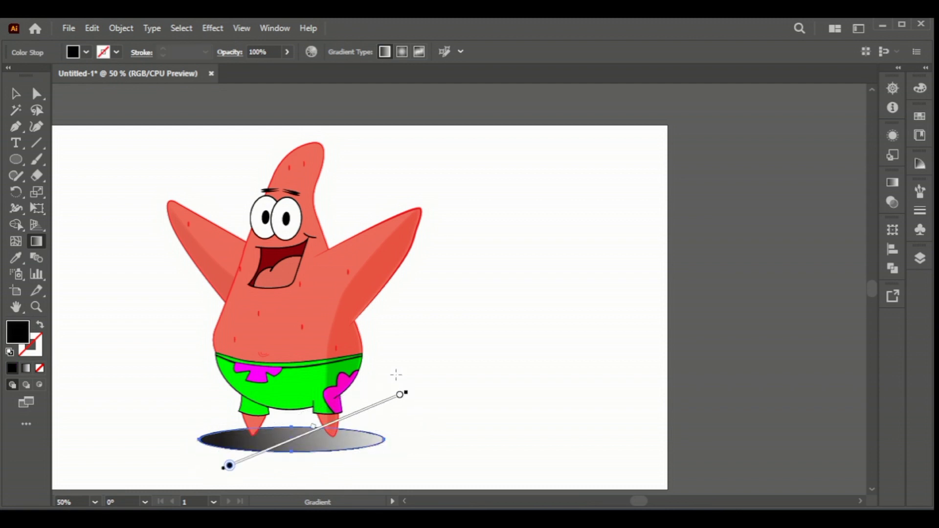
pyautogui.moveTo(261, 453); pyautogui.dragTo(229, 466)
pyautogui.moveTo(408, 391); pyautogui.dragTo(417, 446)
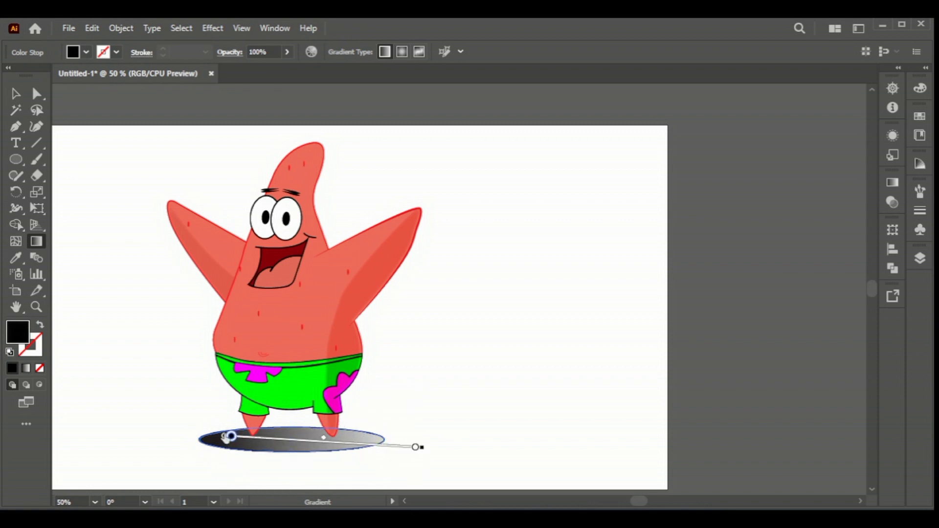
pyautogui.moveTo(249, 440); pyautogui.dragTo(288, 492)
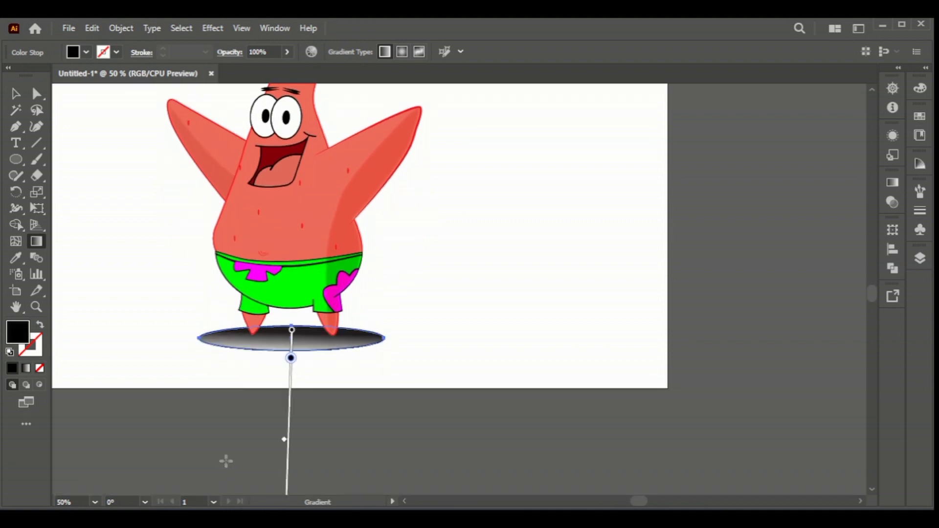
pyautogui.click(17, 96)
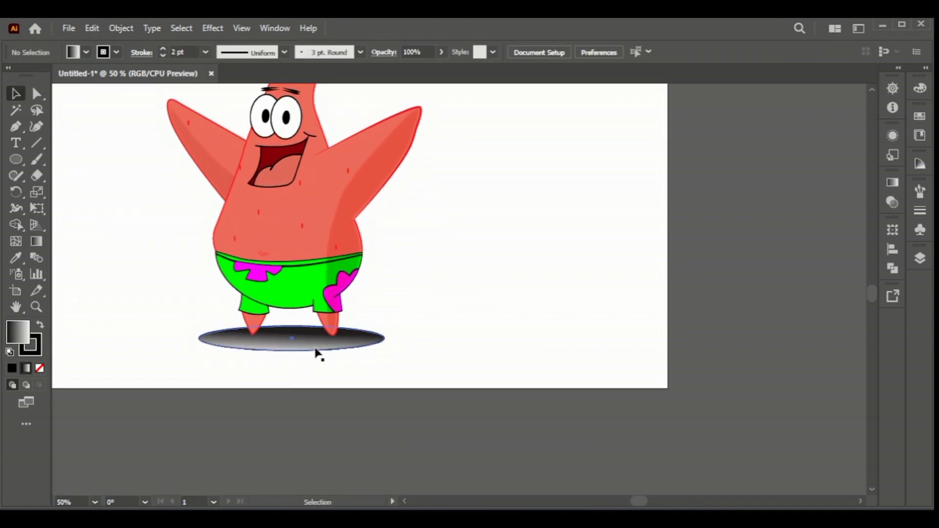
pyautogui.moveTo(292, 351); pyautogui.dragTo(291, 365)
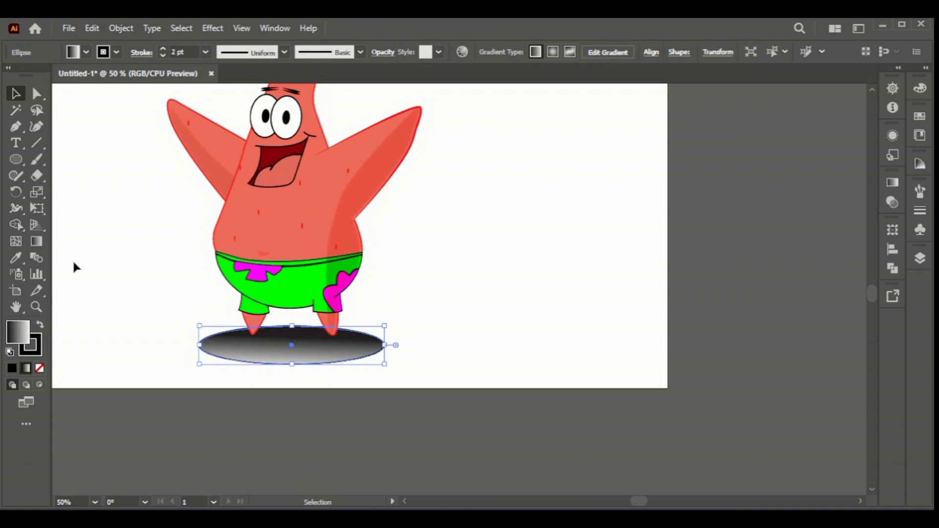
# Step: Make the gradient's white stop 0% opaque and move the black stop to about 5%
pyautogui.click(36, 241)
pyautogui.scroll(4, 295, 360)
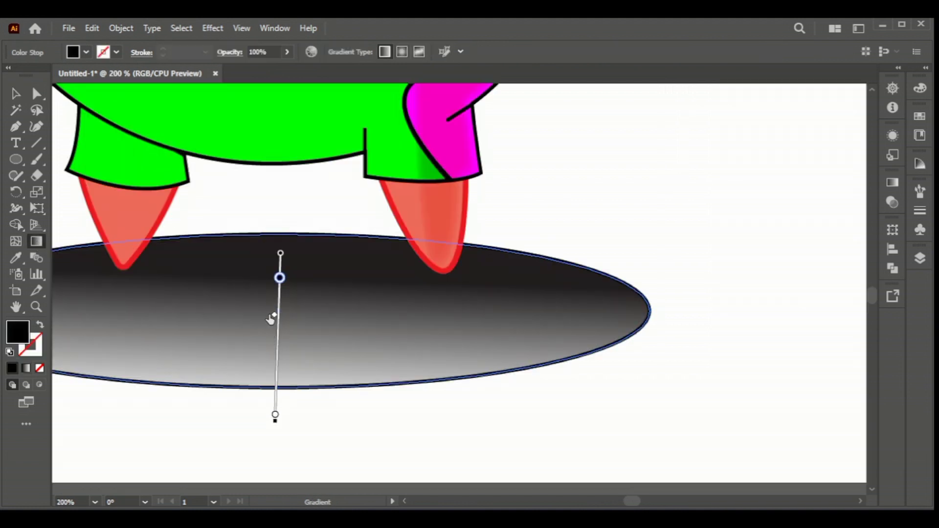
pyautogui.moveTo(270, 318); pyautogui.dragTo(272, 347)
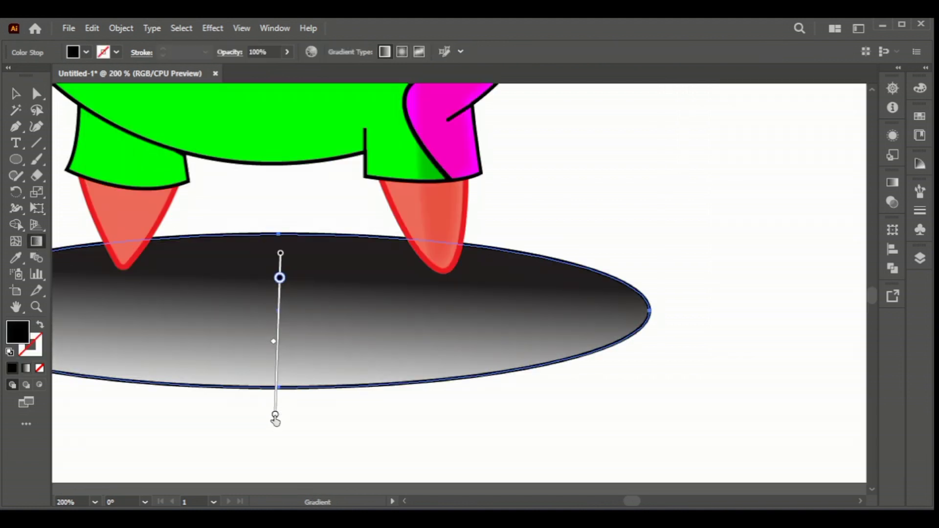
pyautogui.click(892, 182)
pyautogui.doubleClick(851, 288)
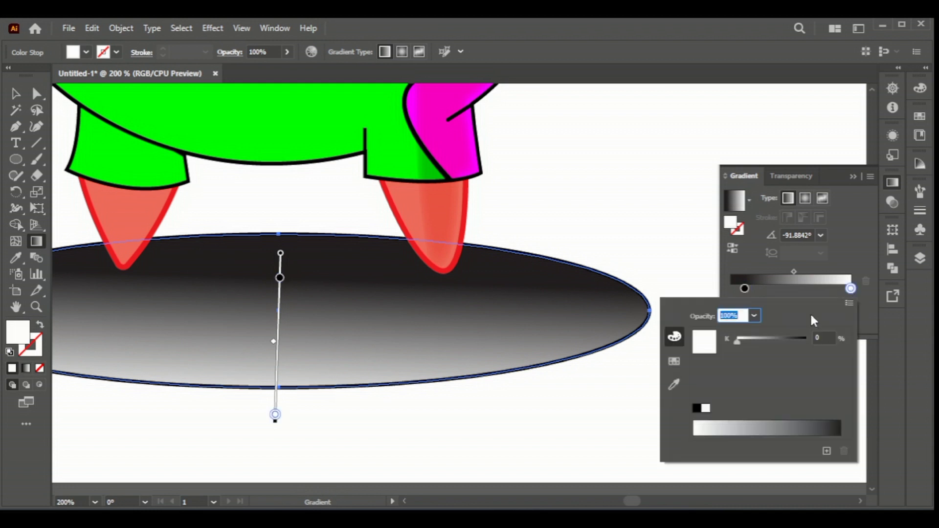
pyautogui.click(679, 363)
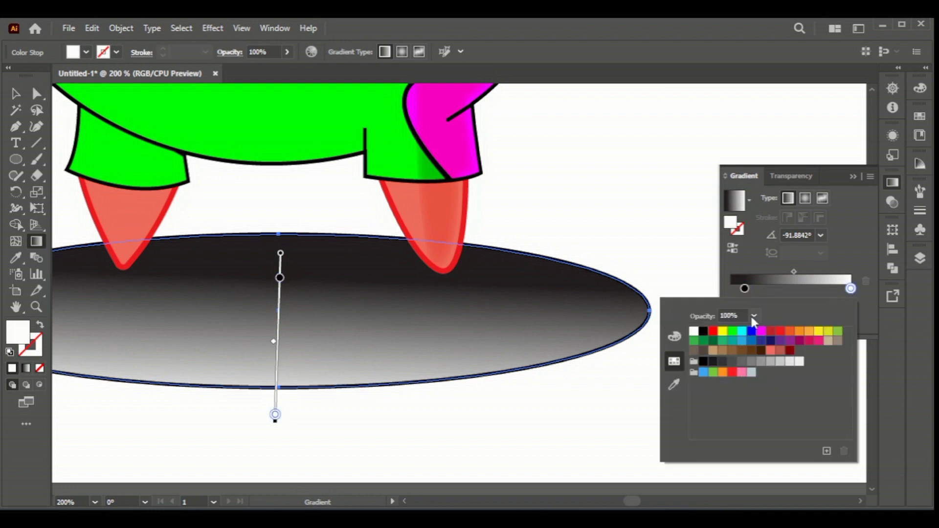
pyautogui.click(753, 315)
pyautogui.click(762, 334)
pyautogui.click(803, 295)
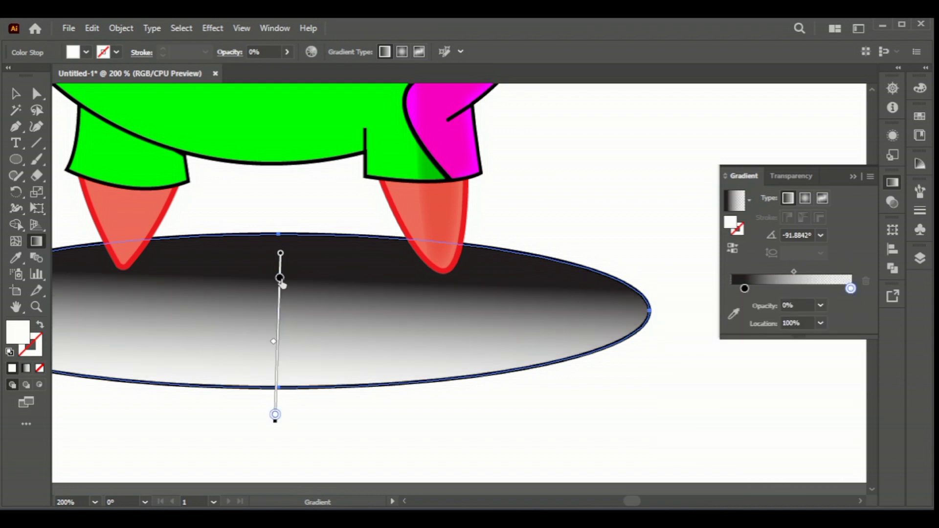
pyautogui.moveTo(280, 279); pyautogui.dragTo(279, 294)
pyautogui.moveTo(757, 288); pyautogui.dragTo(736, 289)
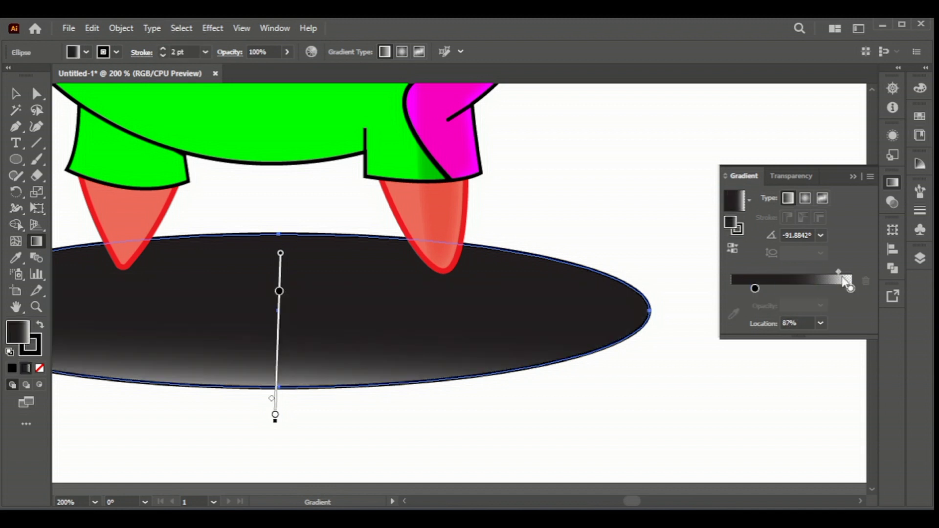
pyautogui.moveTo(804, 271); pyautogui.dragTo(818, 271)
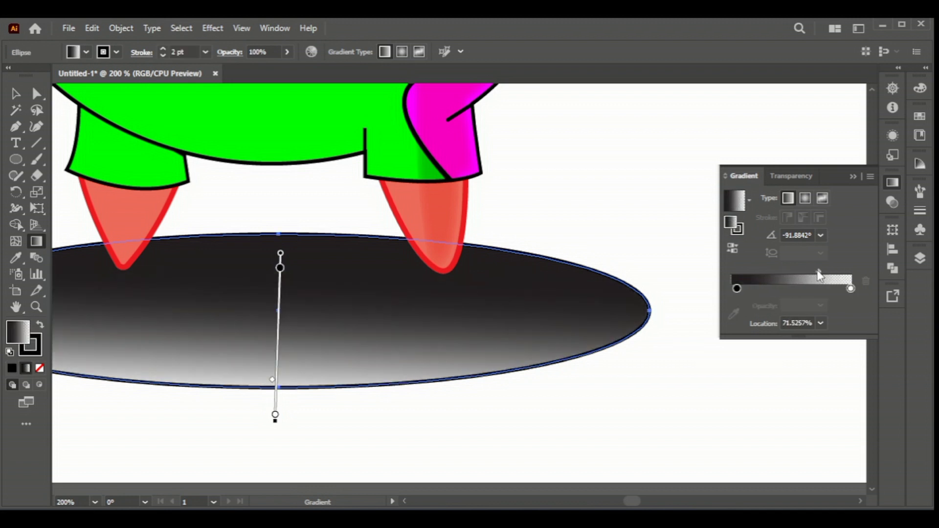
pyautogui.click(853, 176)
# Step: Remove the shadow ellipse's outline and nudge it slightly downward
pyautogui.press('v')
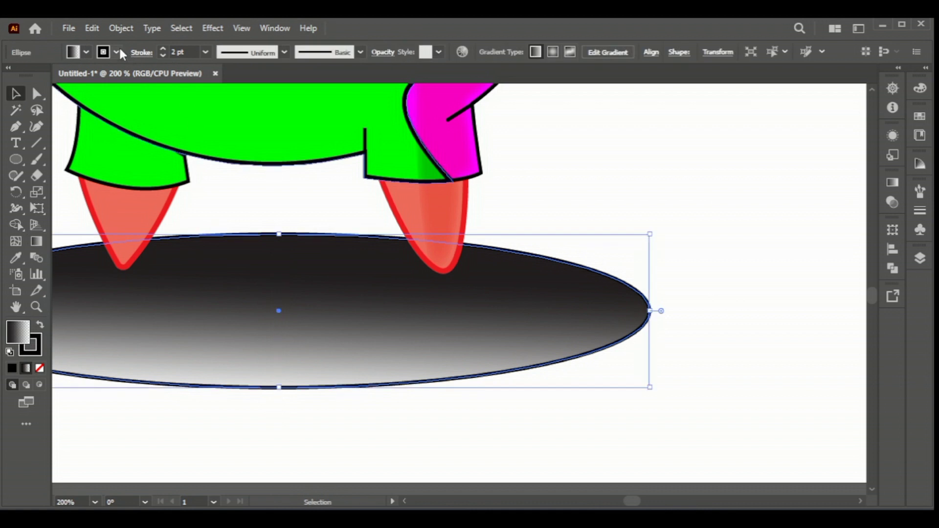
pyautogui.click(116, 52)
pyautogui.click(14, 85)
pyautogui.click(660, 351)
pyautogui.scroll(-1, 561, 366)
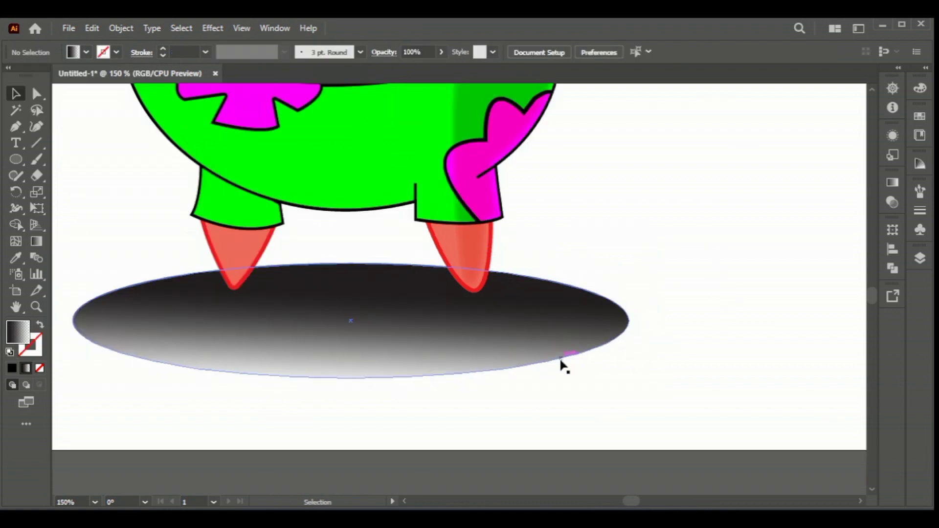
pyautogui.click(515, 357)
pyautogui.press('Down')
pyautogui.press('Down')
pyautogui.press('Down')
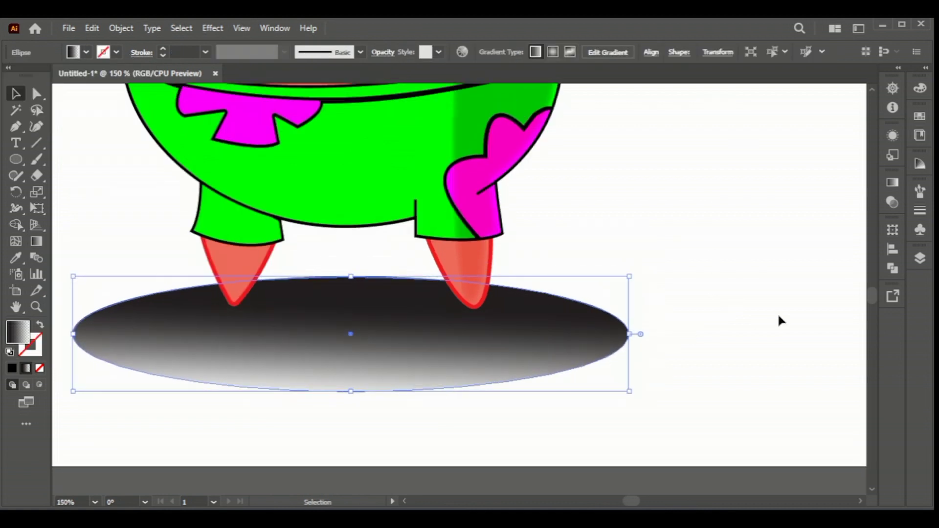
# Step: Apply an 11 px Feather effect to the shadow and position it under Patrick's feet
pyautogui.click(242, 28)
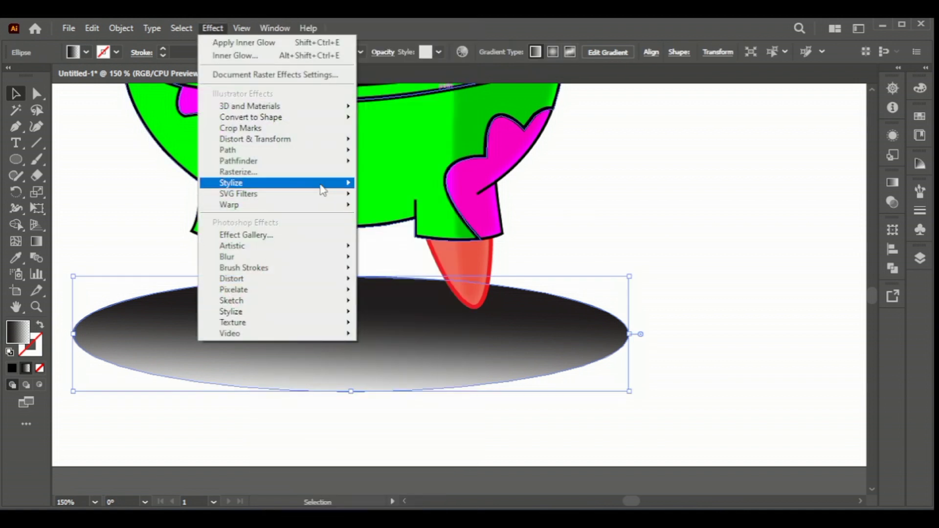
pyautogui.moveTo(231, 183)
pyautogui.click(406, 201)
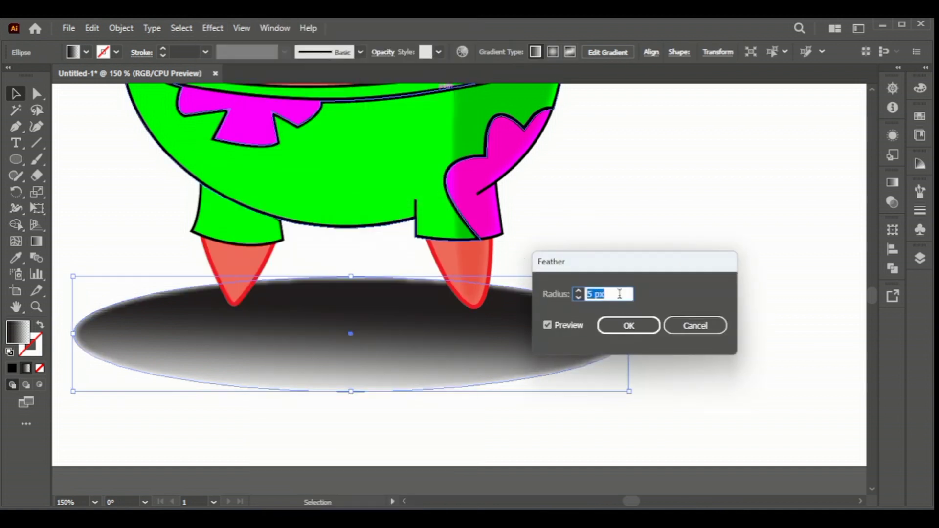
pyautogui.press('Up')
pyautogui.press('Up')
pyautogui.press('Up')
pyautogui.click(642, 330)
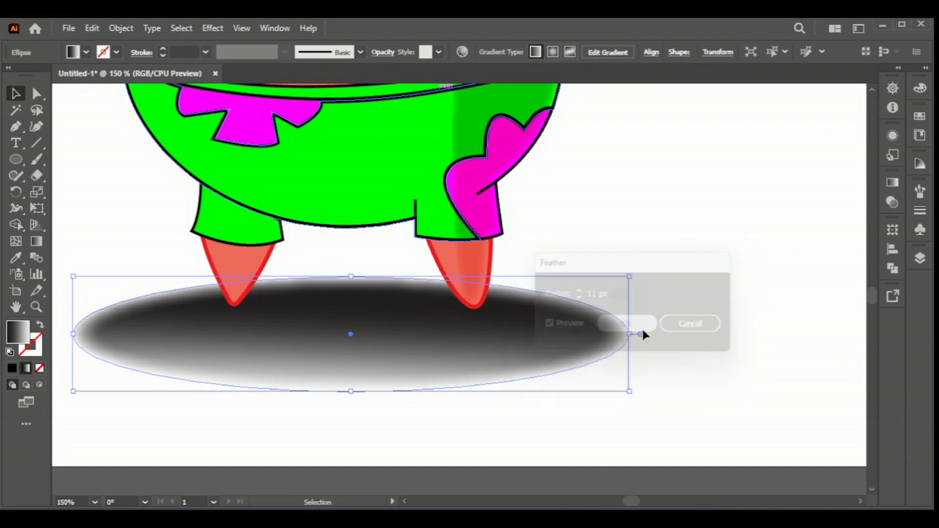
pyautogui.click(703, 332)
pyautogui.hotkey('ctrl', '0')
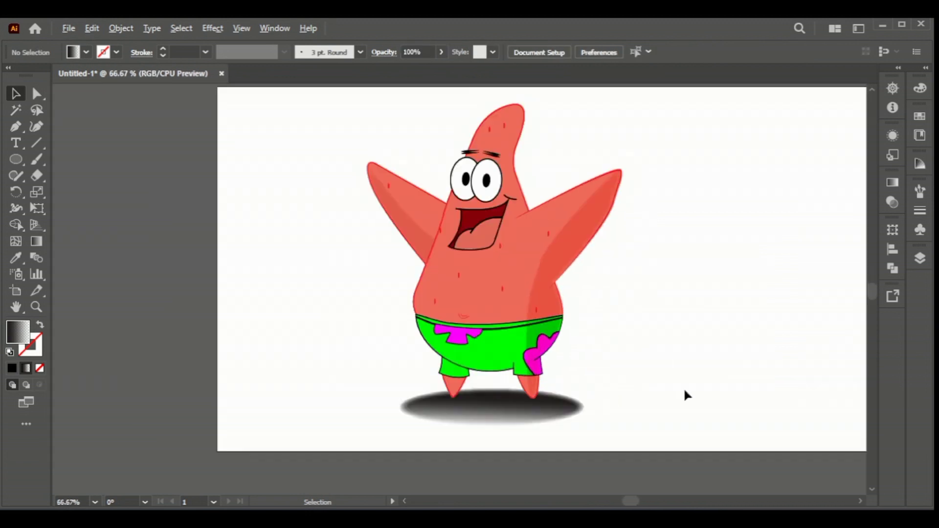
pyautogui.moveTo(489, 414); pyautogui.dragTo(471, 416)
# Step: Change the shadow gradient's left stop from black to a light grey swatch
pyautogui.hotkey('ctrl', 'shift', 'a')
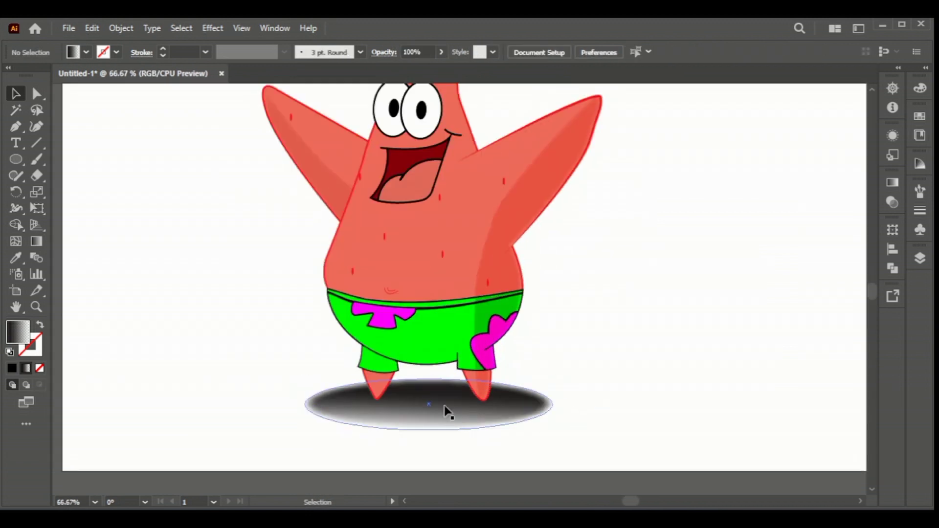
pyautogui.click(892, 182)
pyautogui.doubleClick(736, 288)
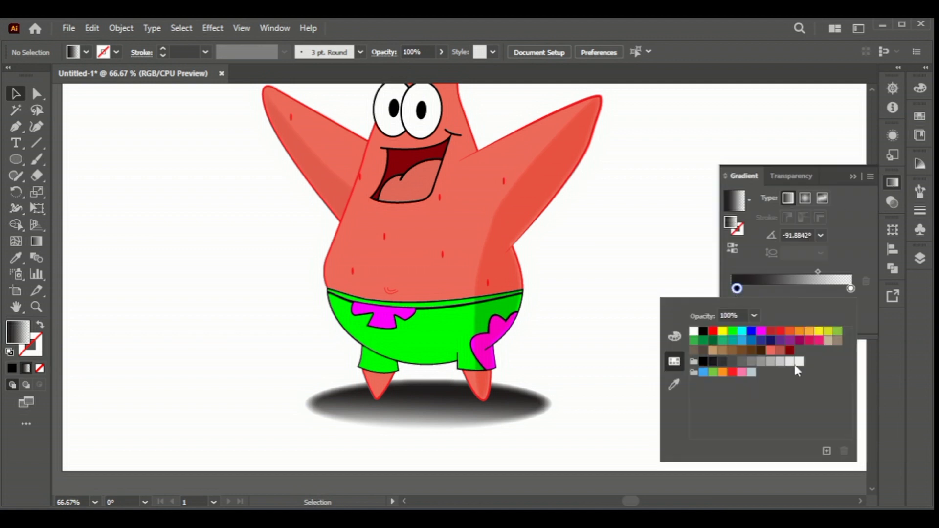
pyautogui.click(760, 362)
pyautogui.click(750, 364)
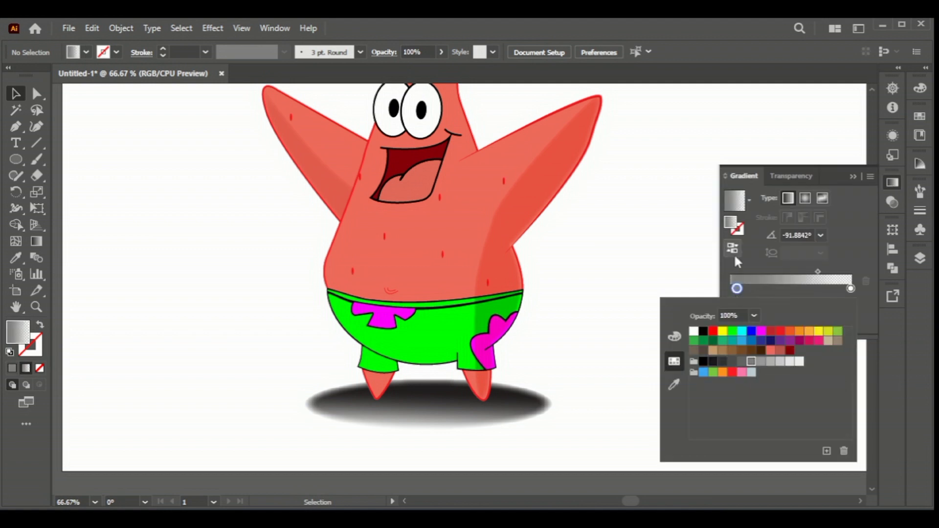
pyautogui.click(547, 386)
pyautogui.doubleClick(736, 305)
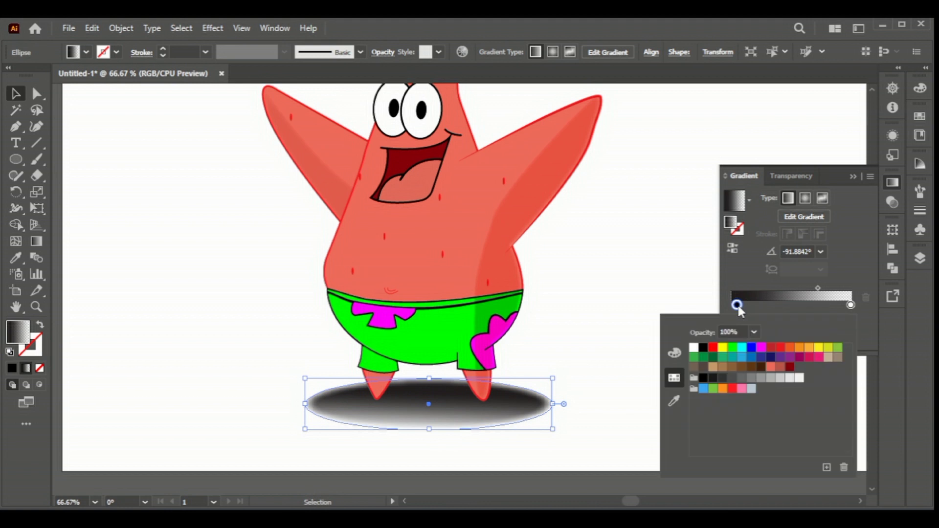
pyautogui.click(778, 377)
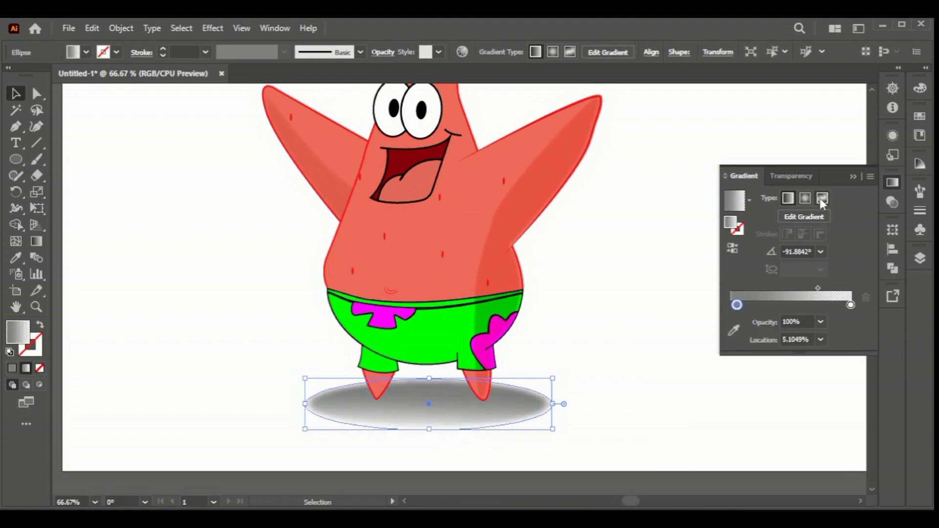
pyautogui.click(764, 209)
pyautogui.scroll(3, 652, 384)
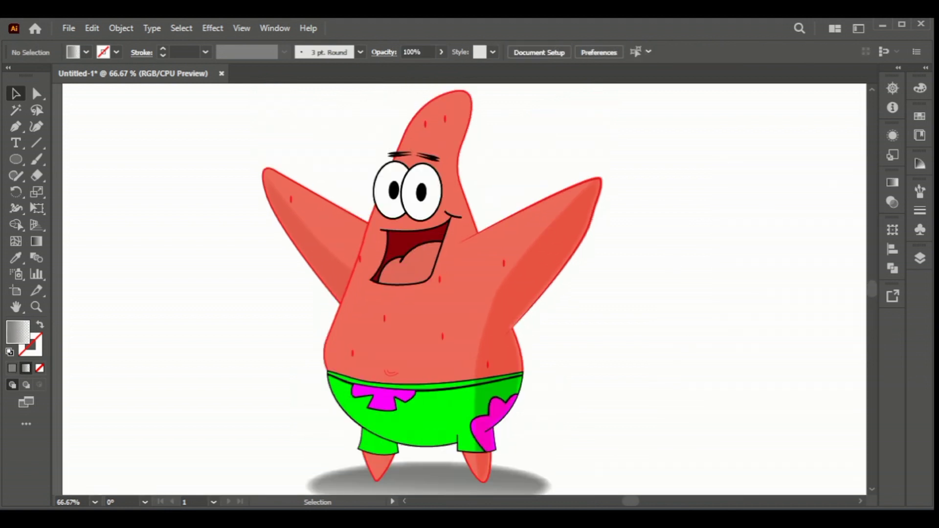
pyautogui.moveTo(325, 337); pyautogui.dragTo(260, 318)
# Step: Type the title 'PATRICK STAR', enlarge it to about 116 pt, and move it over Patrick
pyautogui.press('t')
pyautogui.click(586, 315)
pyautogui.press('capslock')
pyautogui.write('PATRICK STAR')
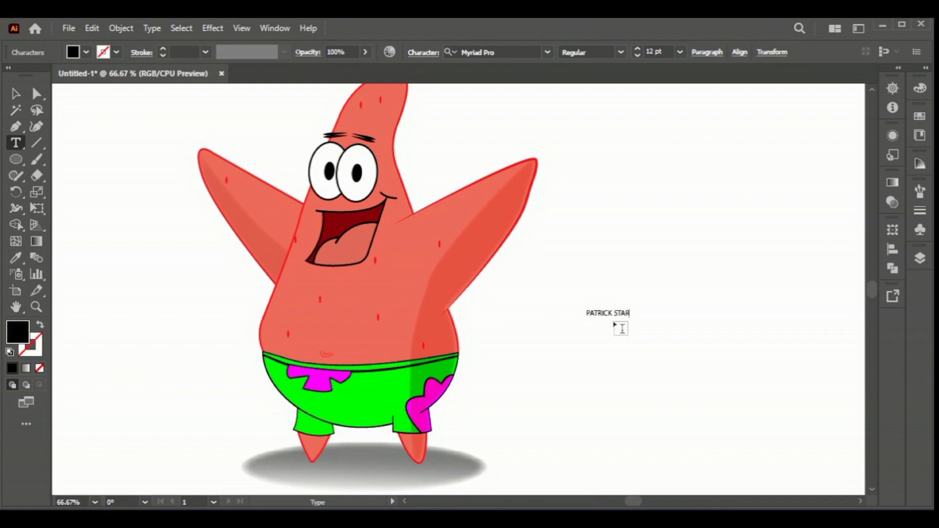
pyautogui.press('Escape')
pyautogui.moveTo(634, 321); pyautogui.dragTo(818, 353)
pyautogui.hscroll(3, 607, 334)
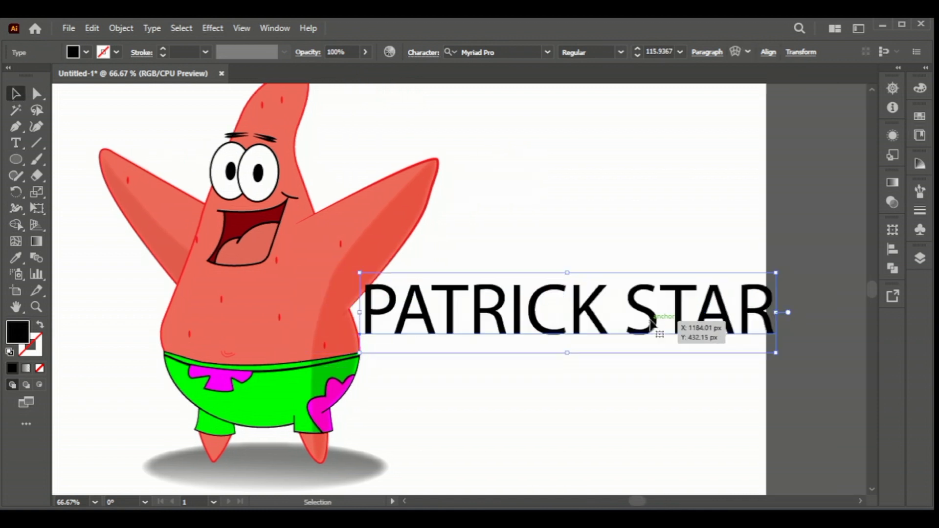
pyautogui.moveTo(606, 327); pyautogui.dragTo(397, 301)
# Step: Set the title's font to Viner Hand ITC
pyautogui.click(547, 51)
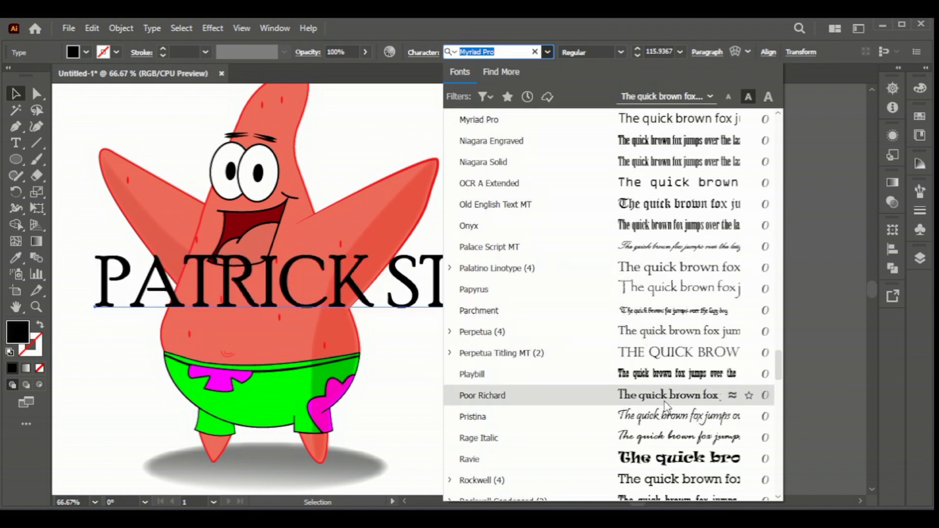
pyautogui.scroll(-2, 655, 391)
pyautogui.scroll(-2, 646, 398)
pyautogui.scroll(-2, 631, 405)
pyautogui.scroll(-1, 629, 420)
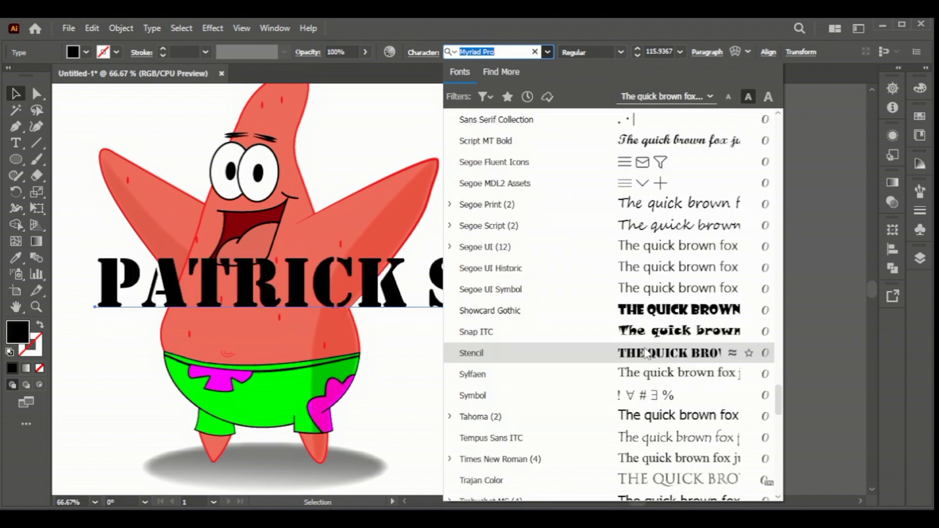
pyautogui.scroll(-1, 640, 440)
pyautogui.scroll(-2, 651, 462)
pyautogui.scroll(-1, 651, 450)
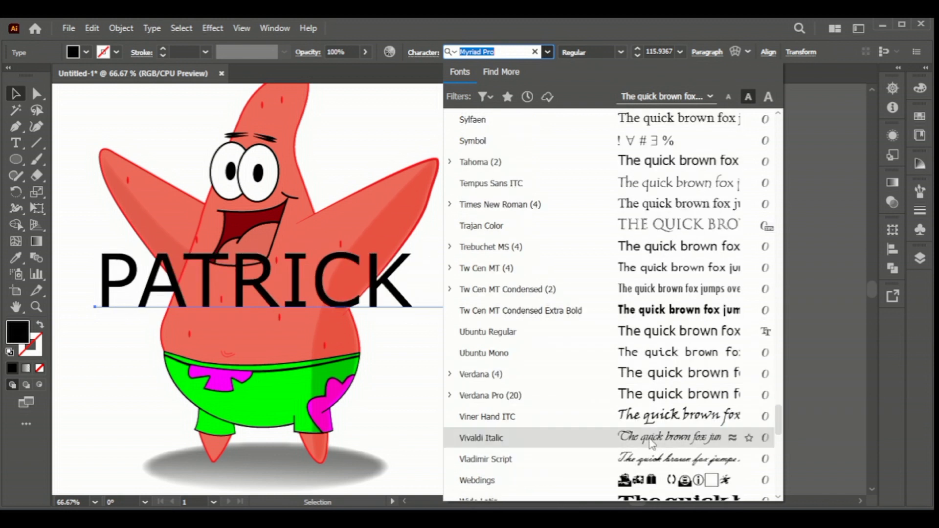
pyautogui.scroll(-3, 646, 416)
pyautogui.scroll(-3, 645, 372)
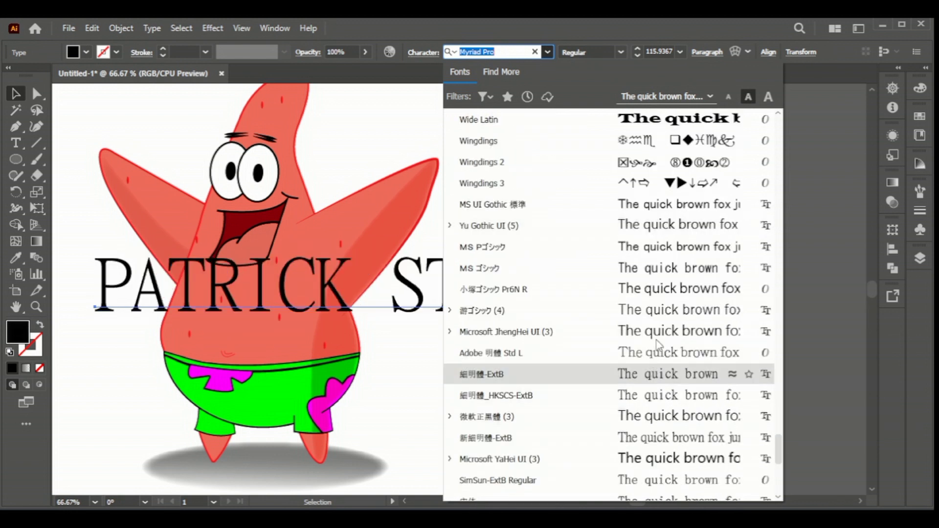
pyautogui.scroll(3, 660, 372)
pyautogui.click(675, 226)
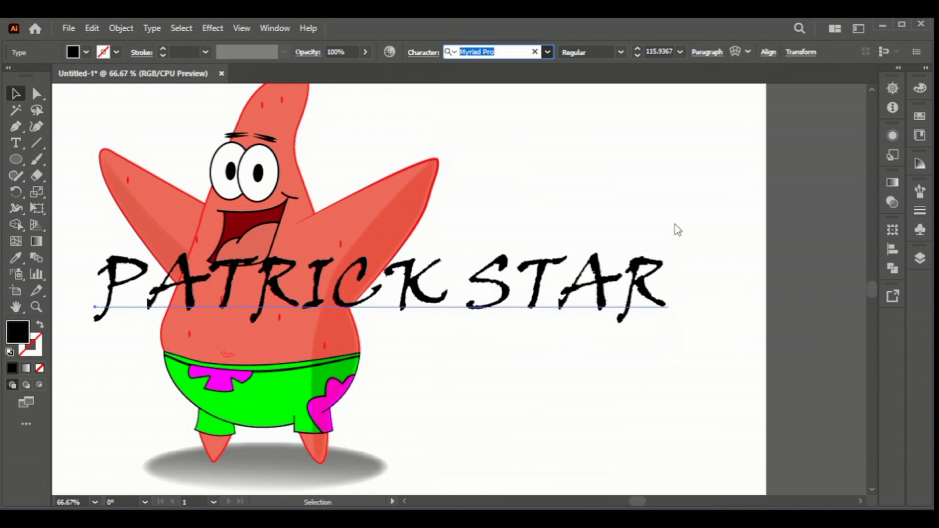
# Step: Convert the title to outlines, move it right, and ungroup it into separate letters
pyautogui.rightClick(404, 286)
pyautogui.click(504, 295)
pyautogui.rightClick(503, 302)
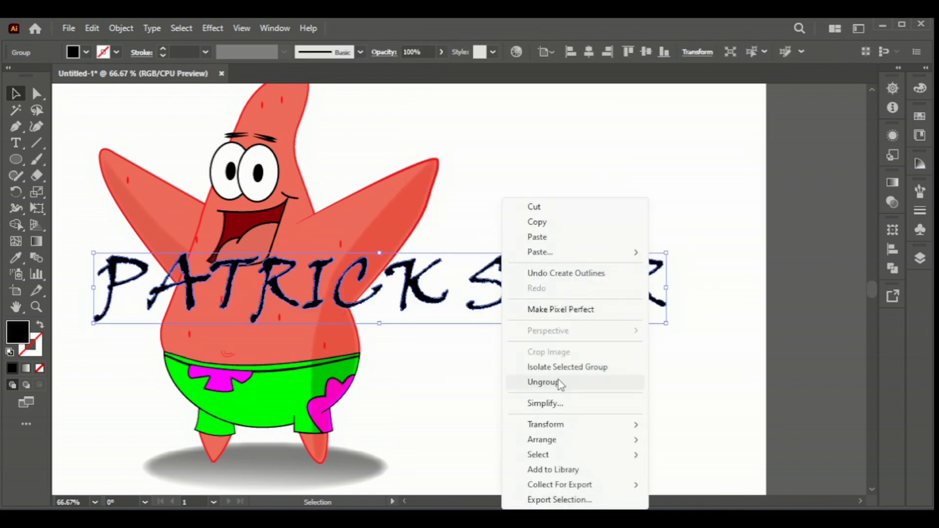
pyautogui.moveTo(606, 301); pyautogui.dragTo(833, 319)
pyautogui.rightClick(834, 318)
pyautogui.click(837, 387)
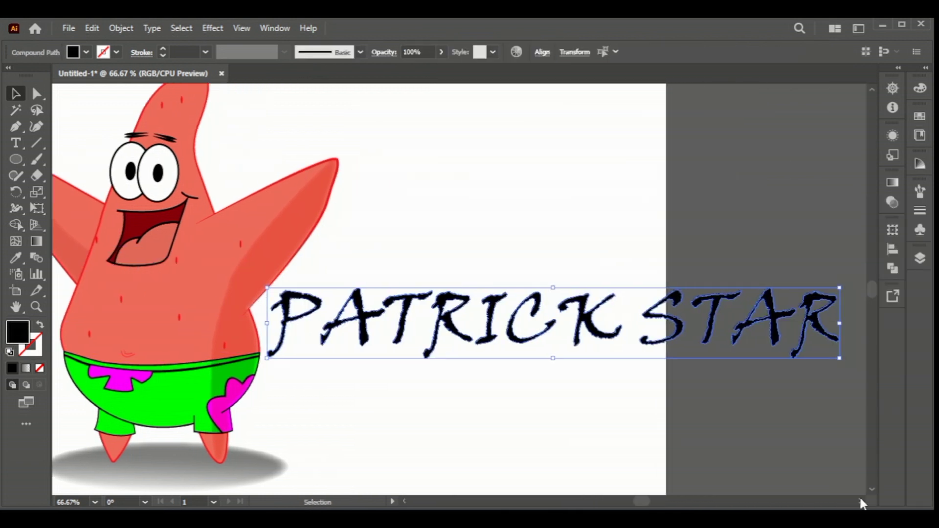
pyautogui.hscroll(3, 859, 495)
# Step: Give the letter P a red 4 pt outline and no fill
pyautogui.click(220, 308)
pyautogui.click(86, 52)
pyautogui.click(46, 74)
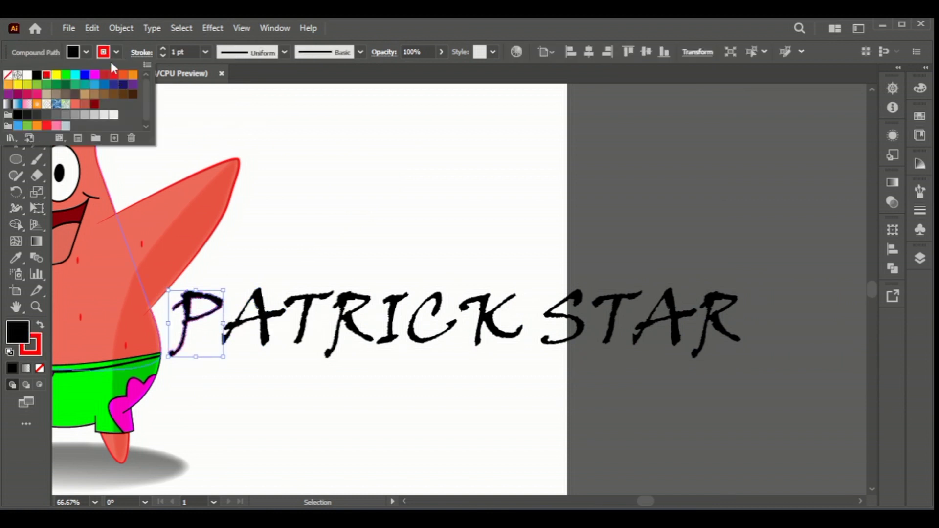
pyautogui.click(86, 52)
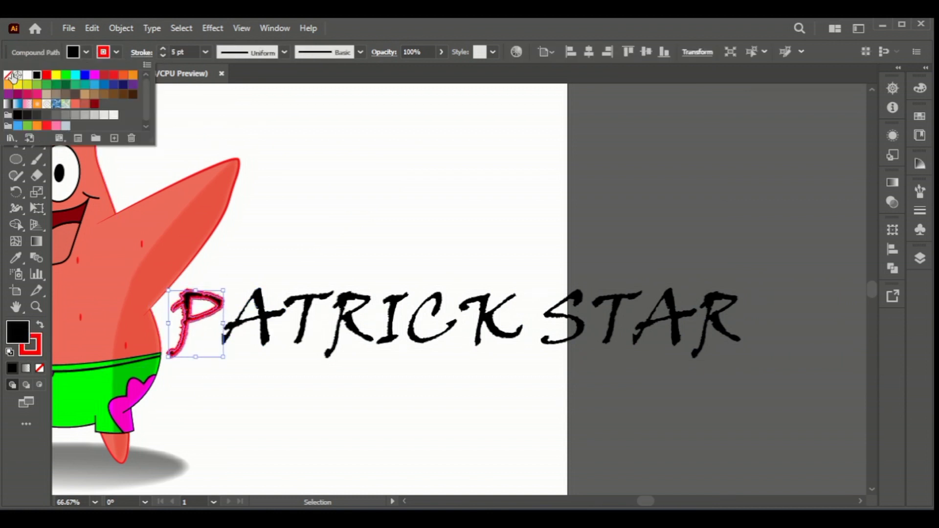
pyautogui.click(13, 78)
pyautogui.click(163, 55)
pyautogui.click(164, 55)
# Step: Add a red drop shadow glow to the letter P
pyautogui.moveTo(259, 313); pyautogui.dragTo(218, 309)
pyautogui.click(410, 186)
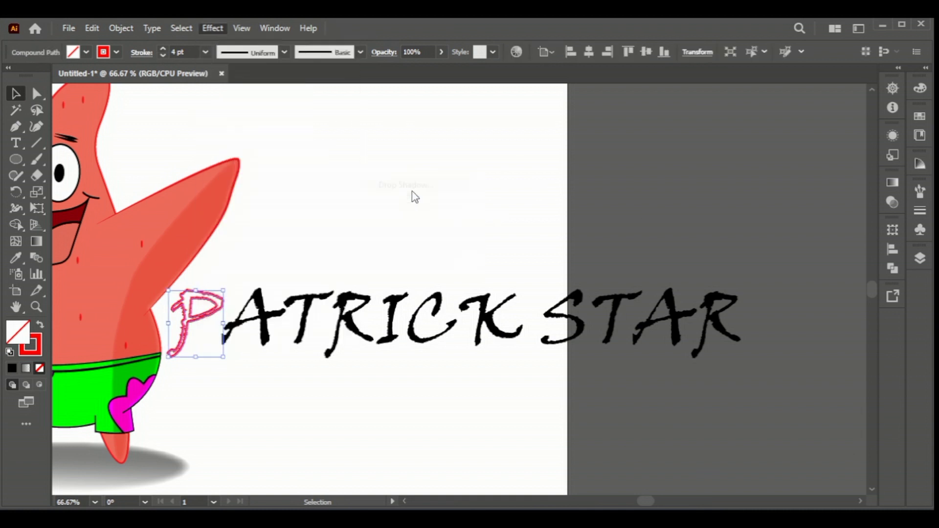
pyautogui.click(727, 370)
pyautogui.click(733, 255)
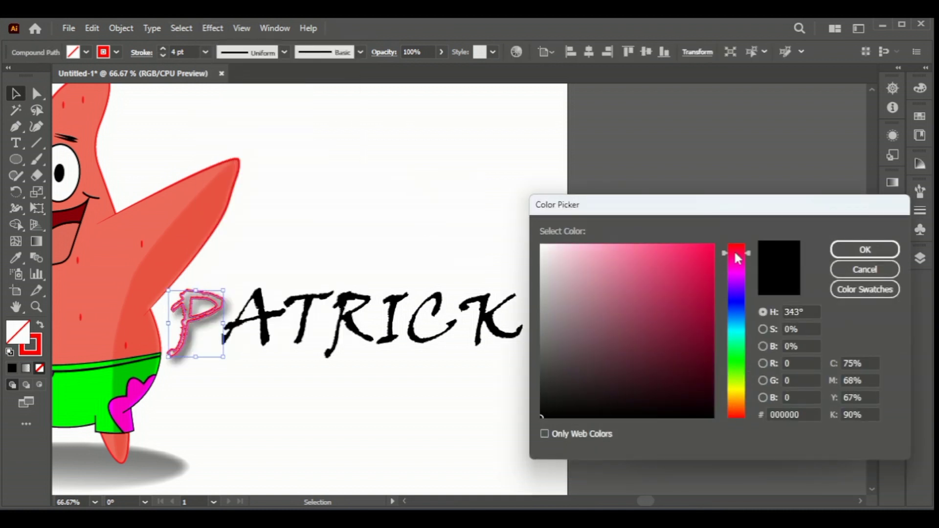
pyautogui.click(865, 248)
pyautogui.click(735, 402)
pyautogui.click(633, 381)
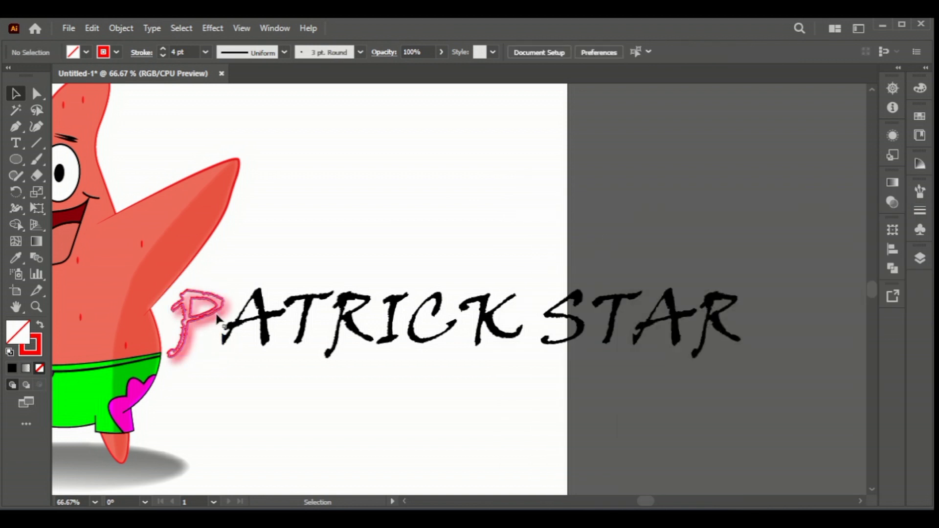
# Step: Copy the P's red outline style onto the letters ATRICK STAR with the Eyedropper
pyautogui.click(246, 276)
pyautogui.press('i')
pyautogui.click(198, 316)
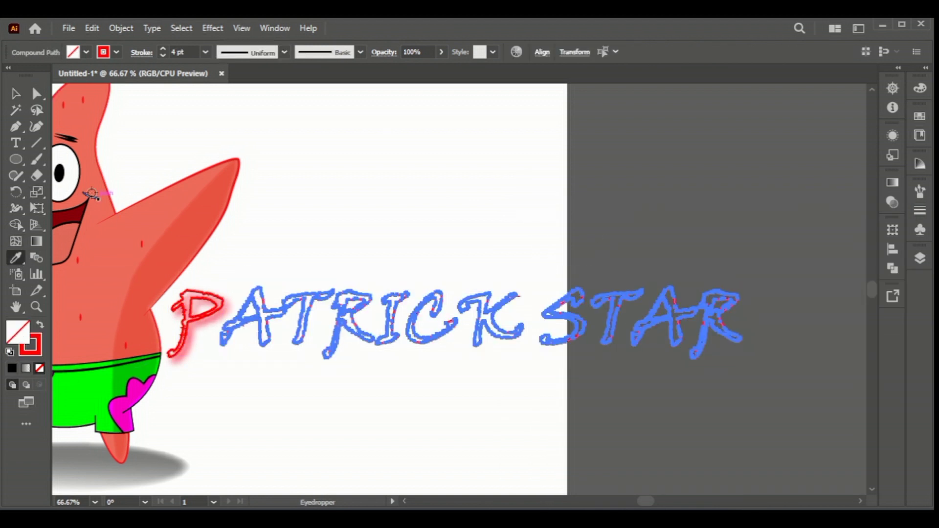
pyautogui.press('v')
pyautogui.click(371, 250)
pyautogui.moveTo(429, 309); pyautogui.dragTo(429, 309)
# Step: Apply the red Drop Shadow glow to the remaining letters ATRICK STAR
pyautogui.click(212, 28)
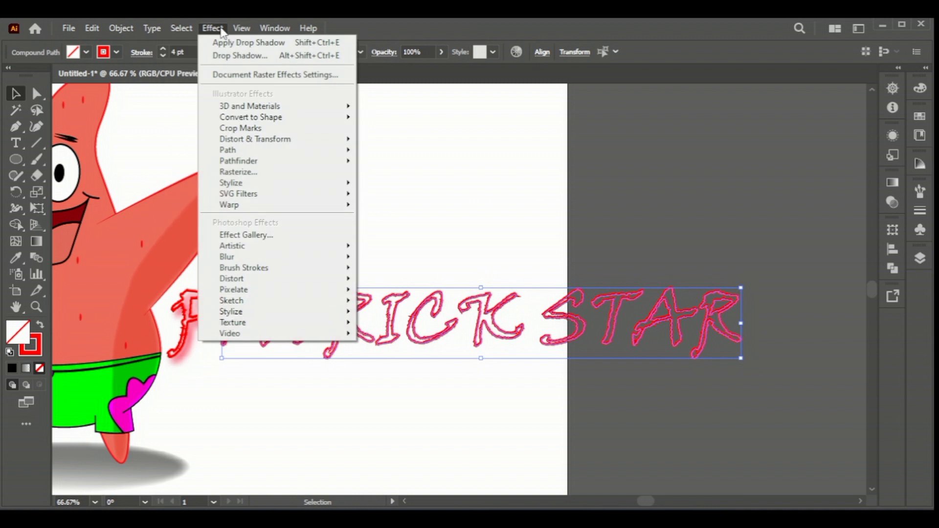
pyautogui.click(398, 185)
pyautogui.click(735, 402)
pyautogui.scroll(-1, 572, 394)
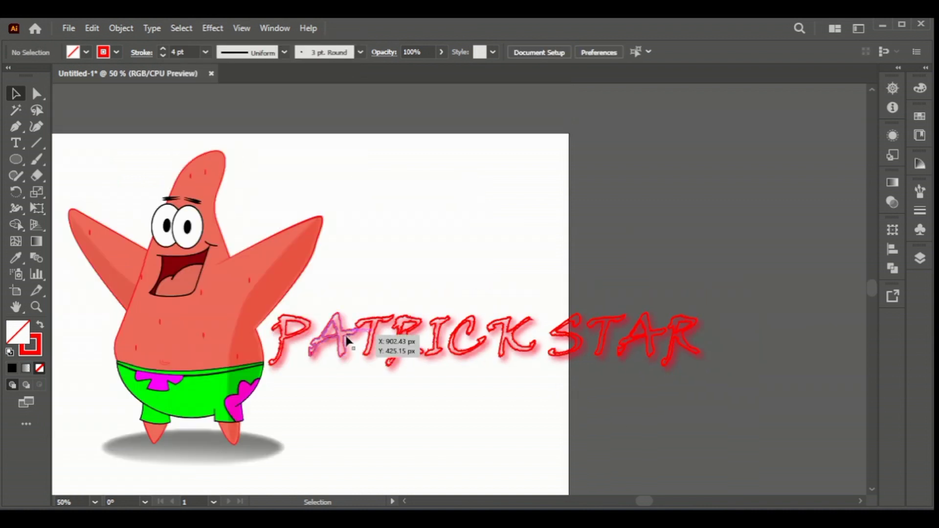
pyautogui.scroll(1, 376, 348)
# Step: Slide and tilt the A, T, R, I, C and K left to close up PATRICK
pyautogui.moveTo(334, 343); pyautogui.dragTo(323, 347)
pyautogui.scroll(1, 324, 348)
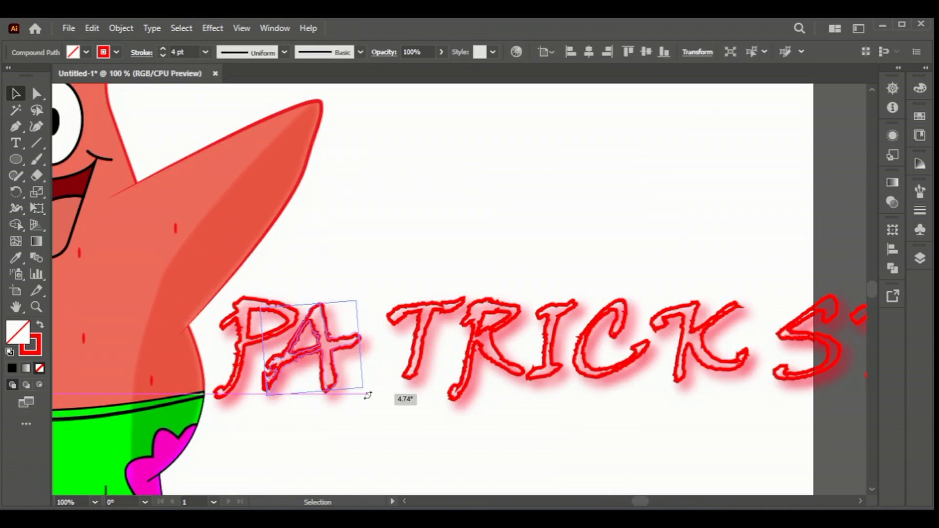
pyautogui.moveTo(367, 394); pyautogui.dragTo(329, 373)
pyautogui.click(410, 370)
pyautogui.moveTo(410, 370); pyautogui.dragTo(357, 371)
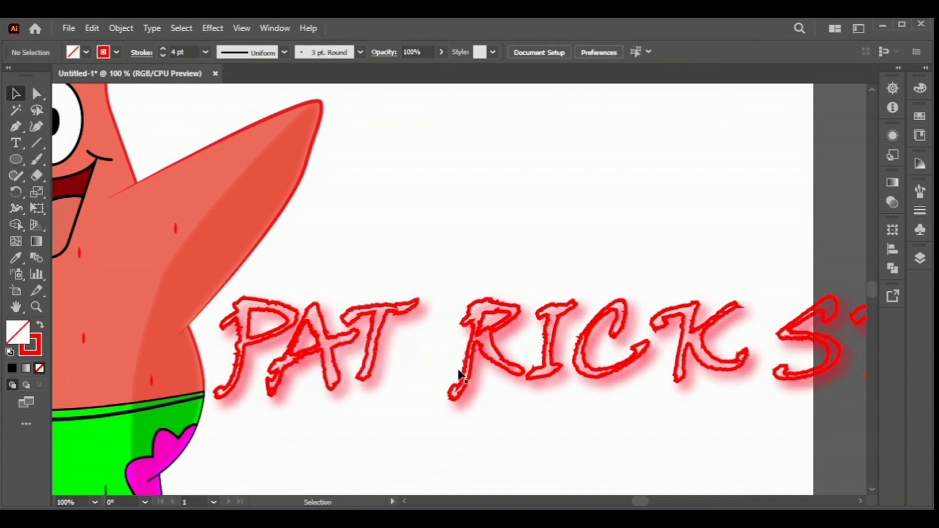
pyautogui.moveTo(462, 374); pyautogui.dragTo(404, 364)
pyautogui.moveTo(478, 397); pyautogui.dragTo(469, 386)
pyautogui.moveTo(549, 379); pyautogui.dragTo(498, 360)
pyautogui.moveTo(582, 369); pyautogui.dragTo(523, 357)
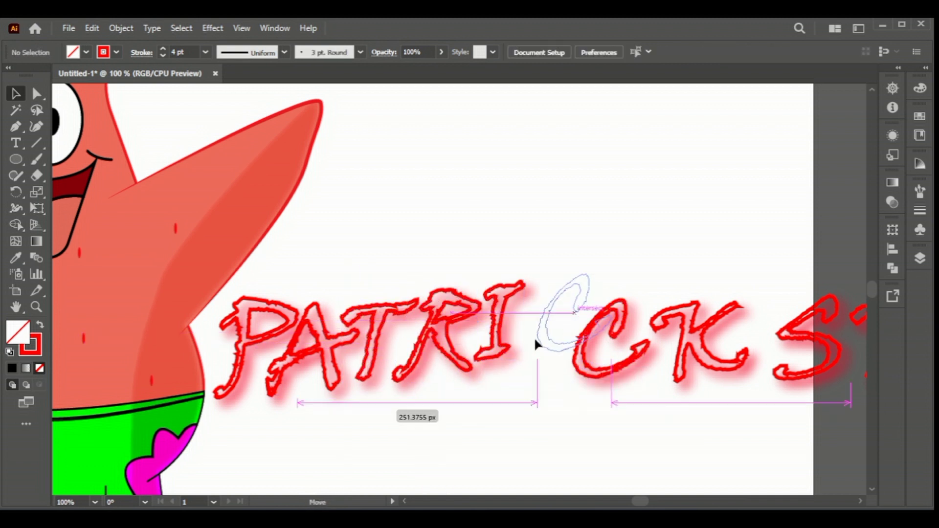
pyautogui.moveTo(674, 361); pyautogui.dragTo(544, 342)
pyautogui.click(859, 500)
# Step: Shift the S, T, A and R of STAR left to close the gaps, then select all letters
pyautogui.moveTo(651, 303); pyautogui.dragTo(565, 299)
pyautogui.moveTo(685, 361); pyautogui.dragTo(589, 348)
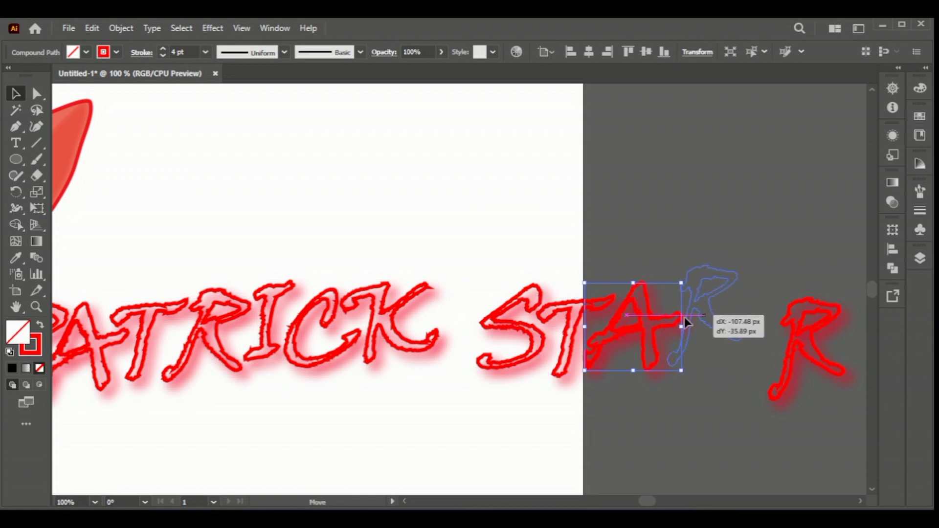
pyautogui.moveTo(685, 321); pyautogui.dragTo(684, 323)
pyautogui.scroll(-1, 685, 377)
pyautogui.moveTo(778, 394); pyautogui.dragTo(216, 313)
# Step: Group the title letters and move the group to the top of the artboard
pyautogui.hotkey('ctrl', 'g')
pyautogui.scroll(-2, 574, 484)
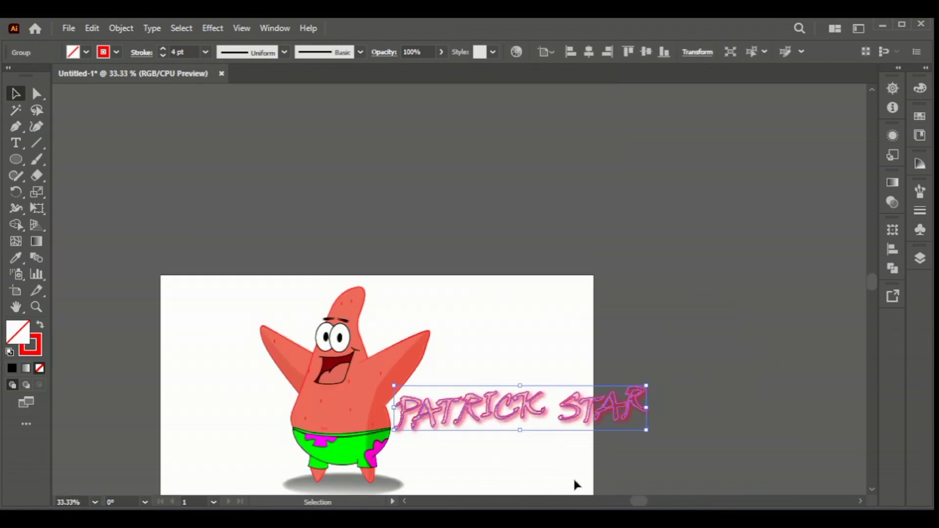
pyautogui.hscroll(-3, 623, 489)
pyautogui.scroll(1, 607, 367)
pyautogui.moveTo(606, 367); pyautogui.dragTo(384, 228)
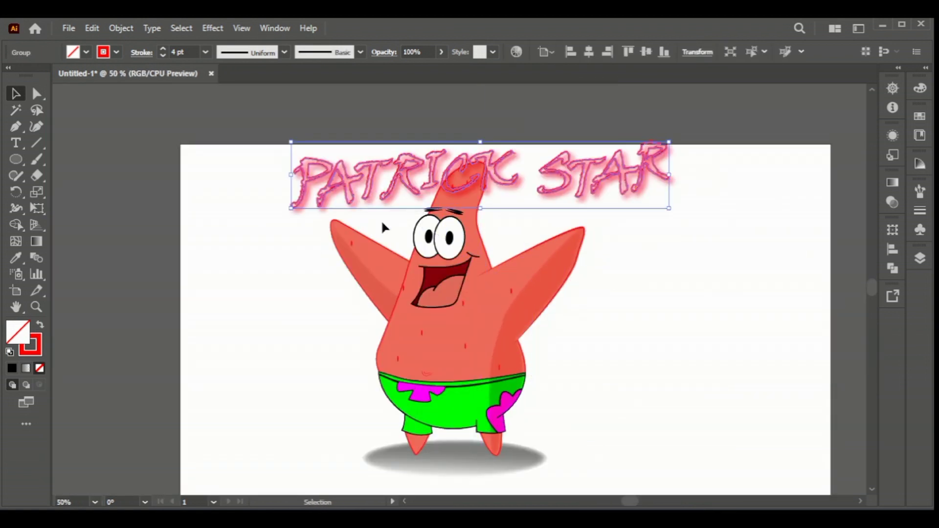
pyautogui.moveTo(514, 183); pyautogui.dragTo(518, 183)
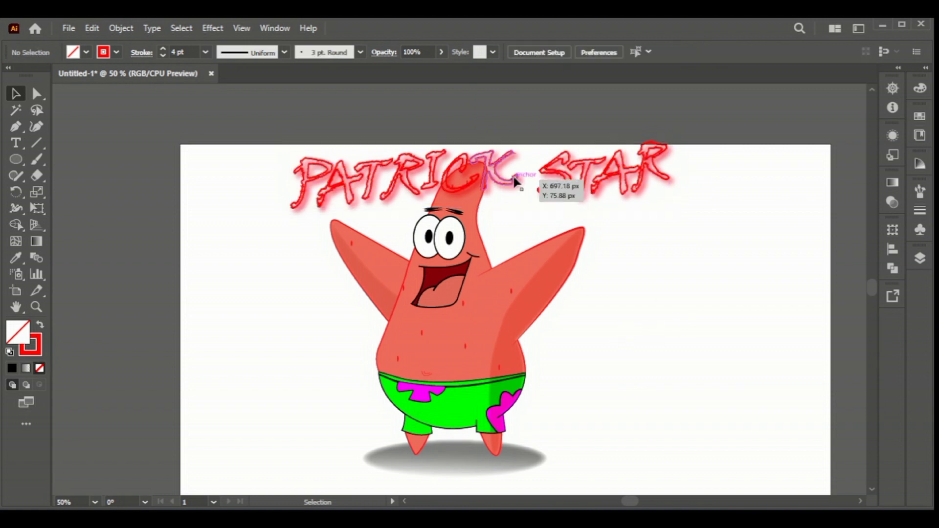
# Step: Ungroup the title, placing STAR right of Patrick's head and PATRICK to its left
pyautogui.hotkey('ctrl', '8')
pyautogui.click(673, 352)
pyautogui.moveTo(604, 184); pyautogui.dragTo(576, 214)
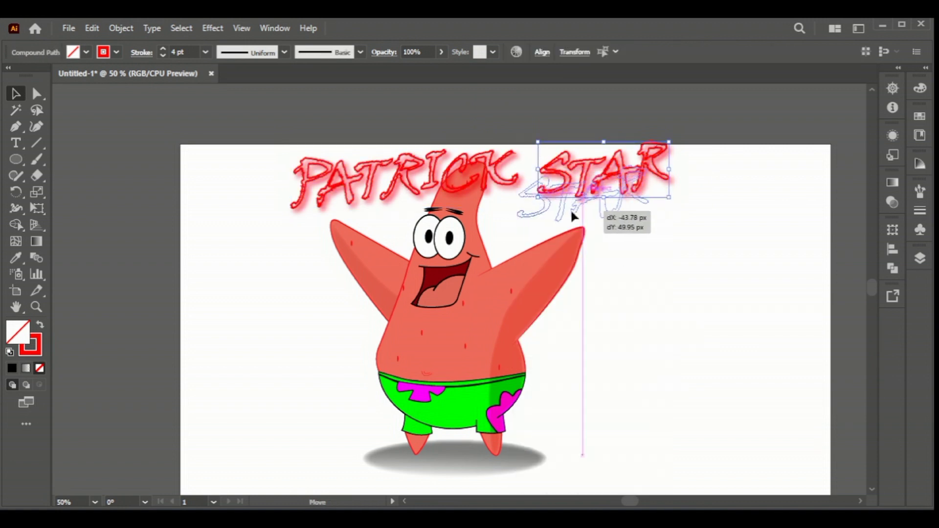
pyautogui.click(622, 273)
pyautogui.scroll(1, 452, 183)
pyautogui.moveTo(452, 184)
pyautogui.mouseDown()
pyautogui.moveTo(277, 176)
pyautogui.moveTo(130, 214)
pyautogui.mouseUp()
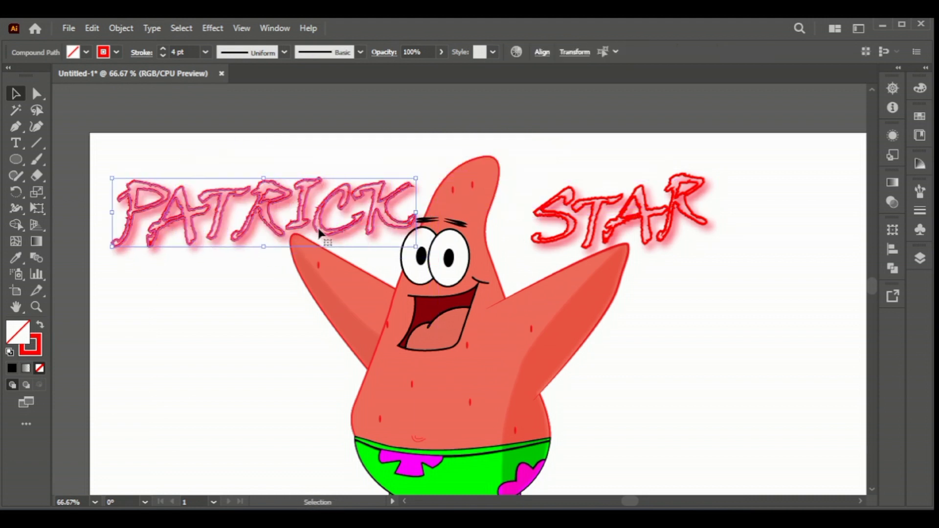
pyautogui.moveTo(340, 221); pyautogui.dragTo(315, 222)
pyautogui.scroll(1, 452, 273)
pyautogui.click(691, 378)
# Step: Try repositioning the artwork, undo the unwanted move, and select all the artwork
pyautogui.scroll(-3, 674, 377)
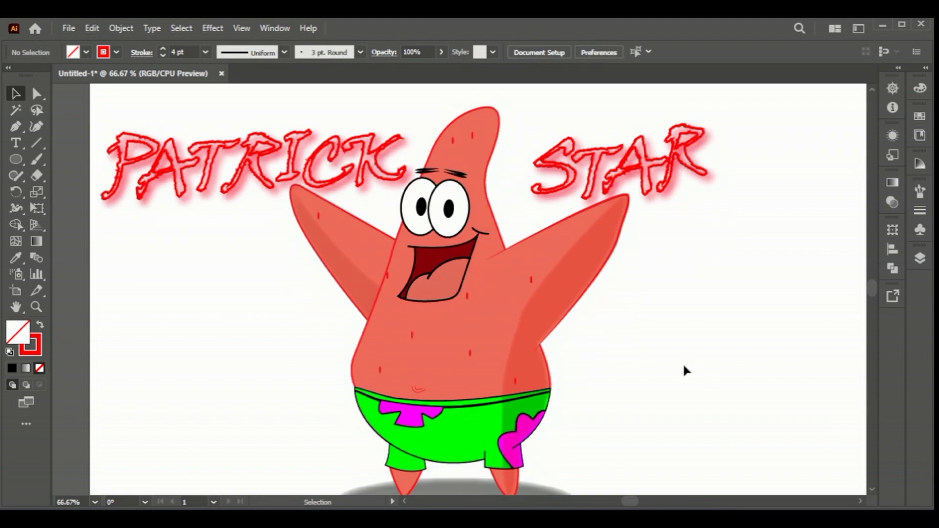
pyautogui.scroll(-1, 706, 398)
pyautogui.moveTo(710, 483); pyautogui.dragTo(296, 176)
pyautogui.moveTo(576, 335); pyautogui.dragTo(703, 360)
pyautogui.hotkey('ctrl', 'z')
pyautogui.moveTo(771, 473); pyautogui.dragTo(266, 176)
# Step: Move the grouped artwork to the centre of the artboard and deselect it
pyautogui.press('v')
pyautogui.moveTo(329, 237); pyautogui.dragTo(446, 266)
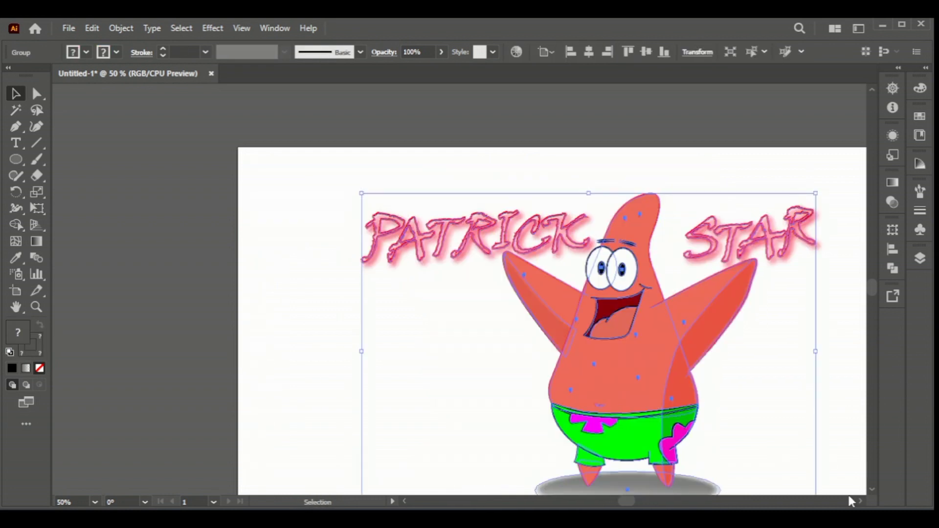
pyautogui.hscroll(5, 863, 503)
pyautogui.click(404, 501)
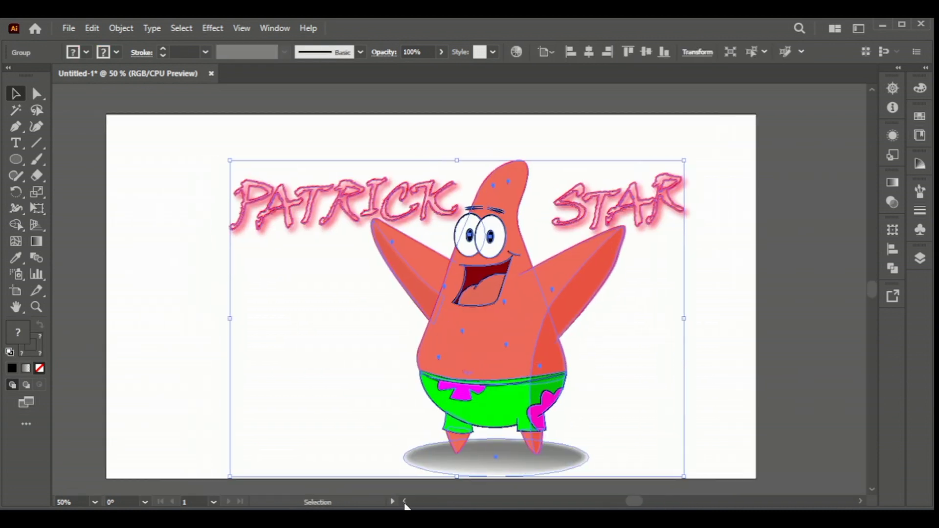
pyautogui.moveTo(490, 377); pyautogui.dragTo(437, 354)
pyautogui.scroll(1, 427, 372)
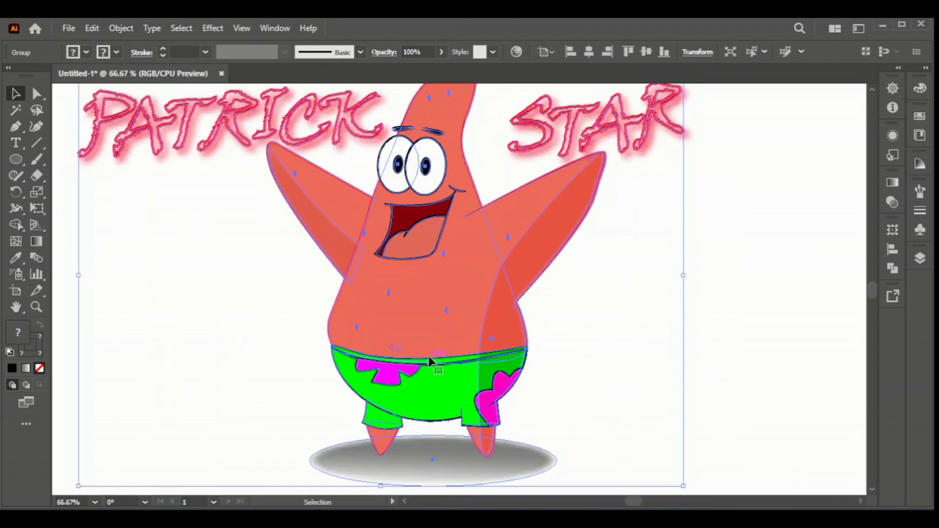
pyautogui.click(723, 342)
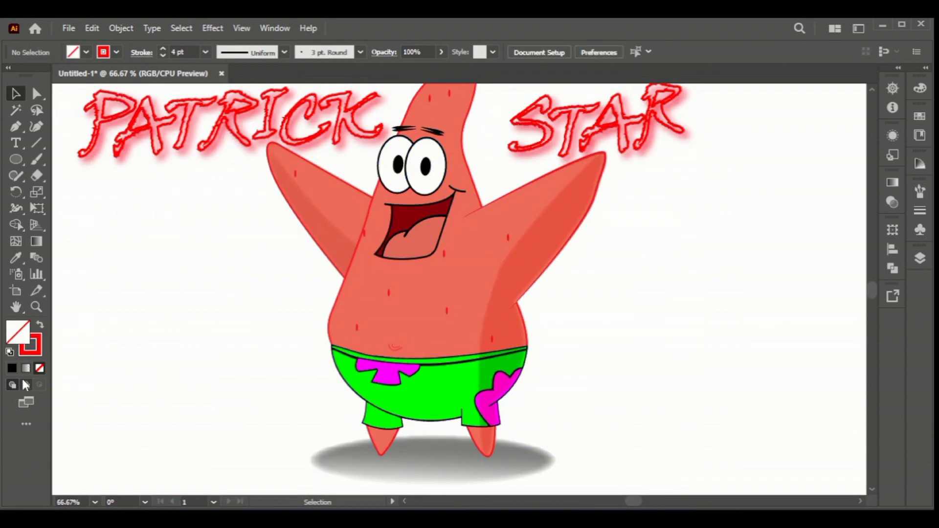
# Step: Switch to Full Screen Mode and fit the artboard to the window
pyautogui.click(29, 401)
pyautogui.click(126, 453)
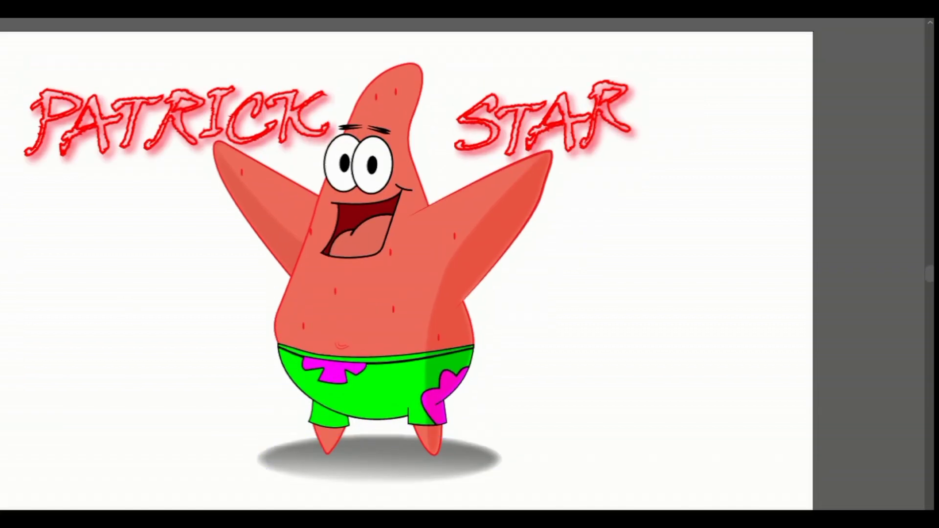
pyautogui.hotkey('ctrl', '0')
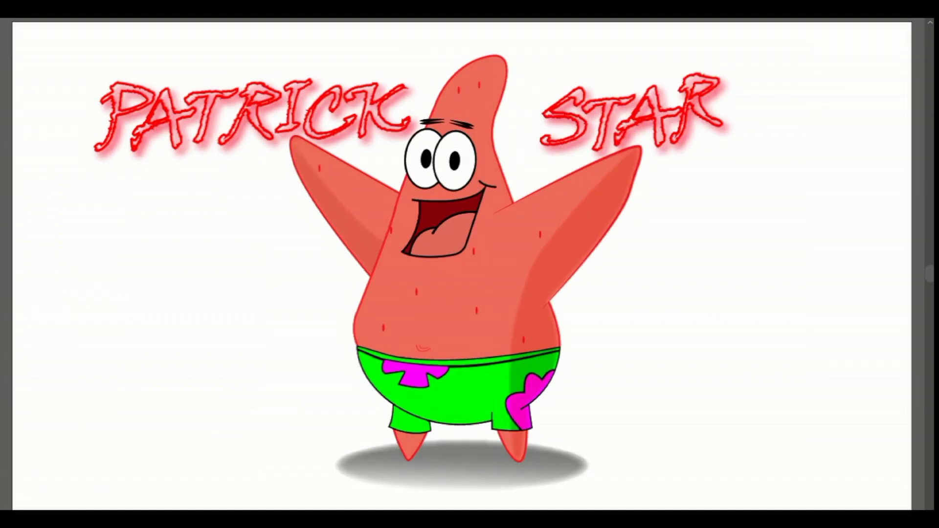